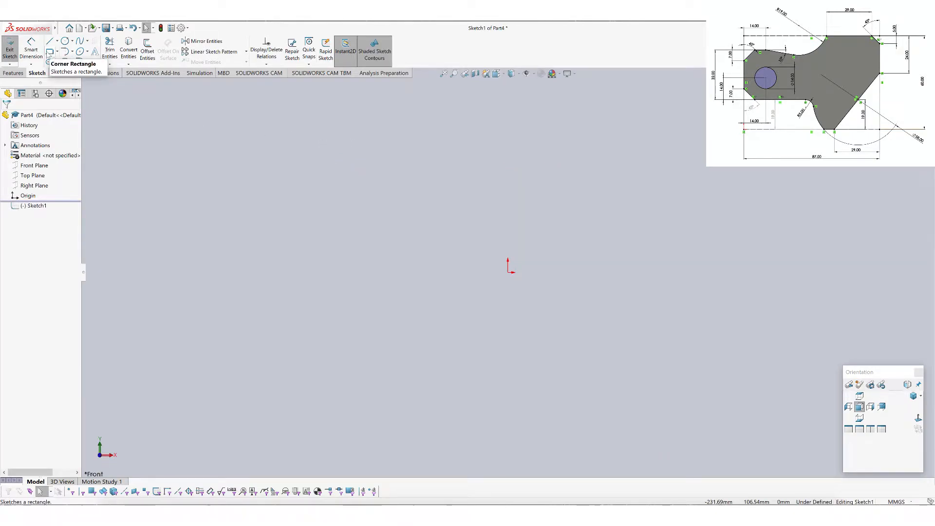
Sketch a corner rectangle of about 68 by 52 mm up and right from the origin, and make it construction geometry
{"action": "left_click", "coordinate": [49, 52]}
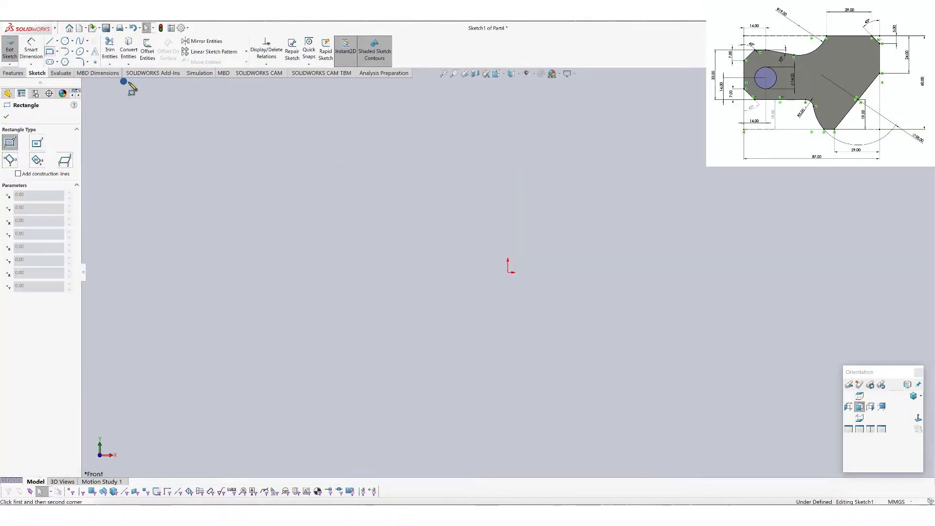
{"action": "left_click", "coordinate": [508, 272]}
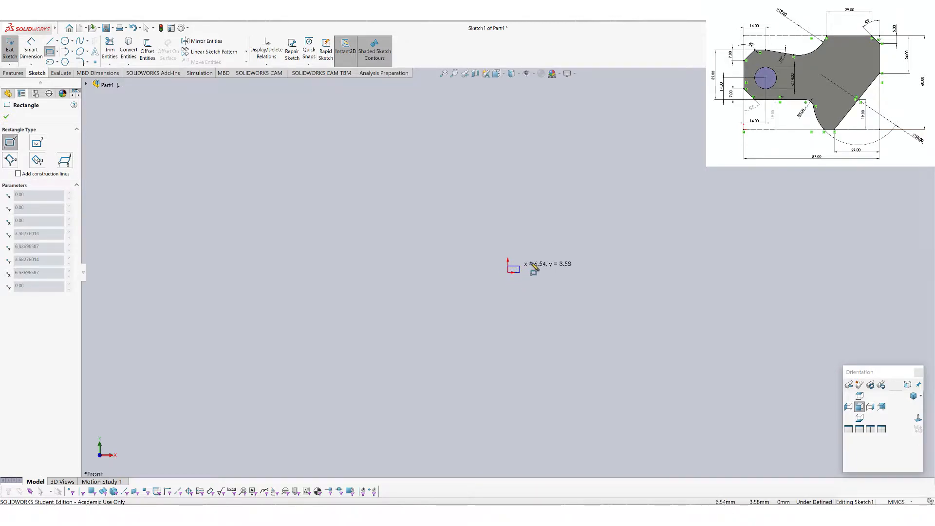
{"action": "left_click", "coordinate": [631, 177]}
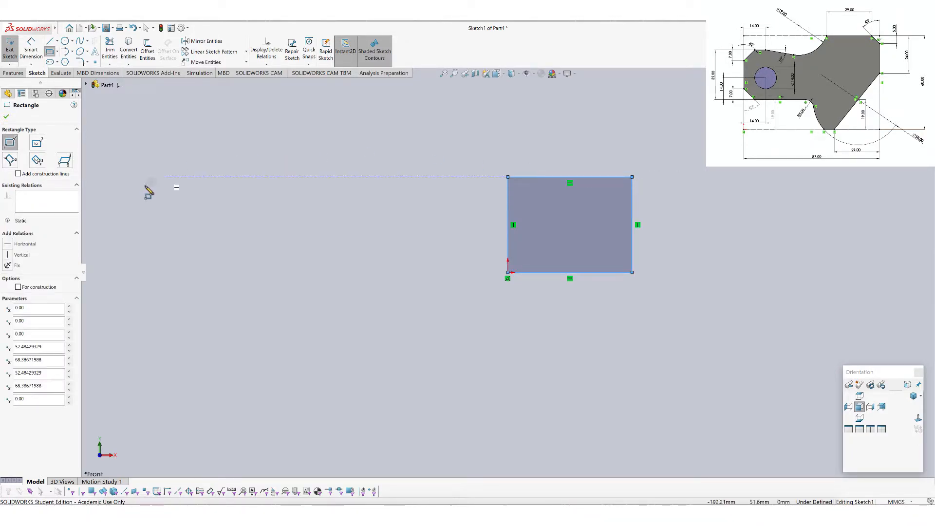
{"action": "left_click", "coordinate": [18, 288]}
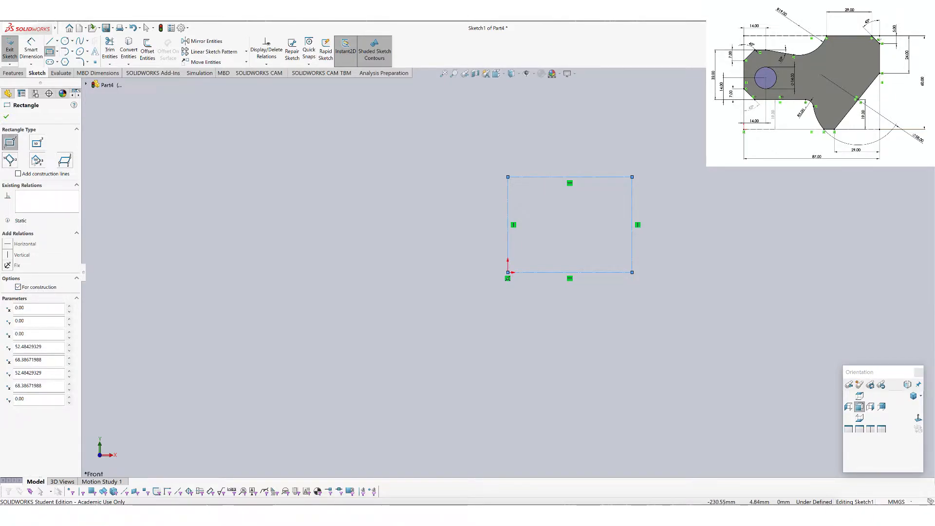
{"action": "key", "text": "Escape"}
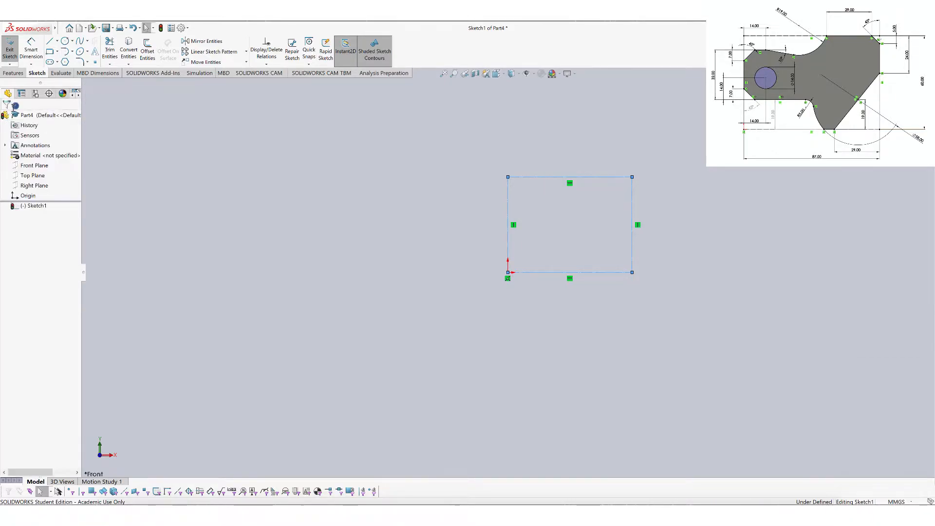
Dimension the construction rectangle's bottom edge to 87 mm
{"action": "left_click", "coordinate": [31, 53]}
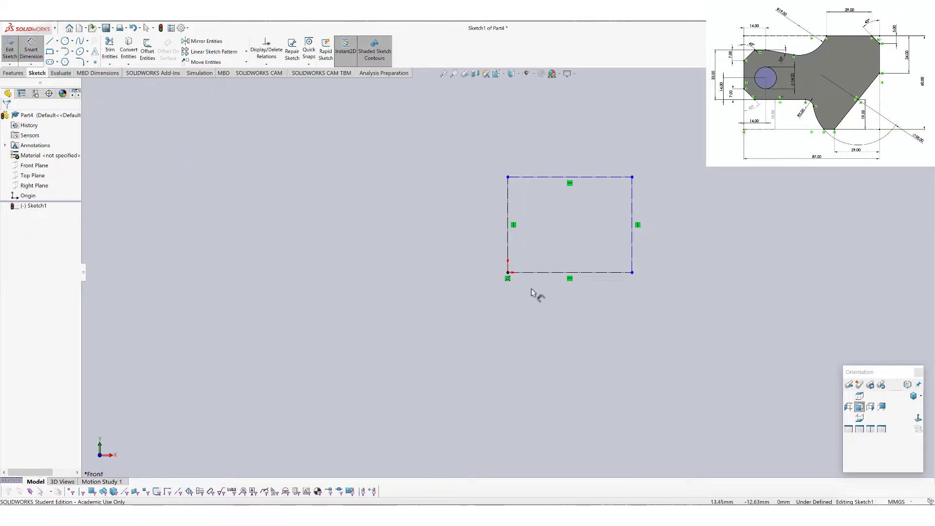
{"action": "left_click", "coordinate": [530, 274]}
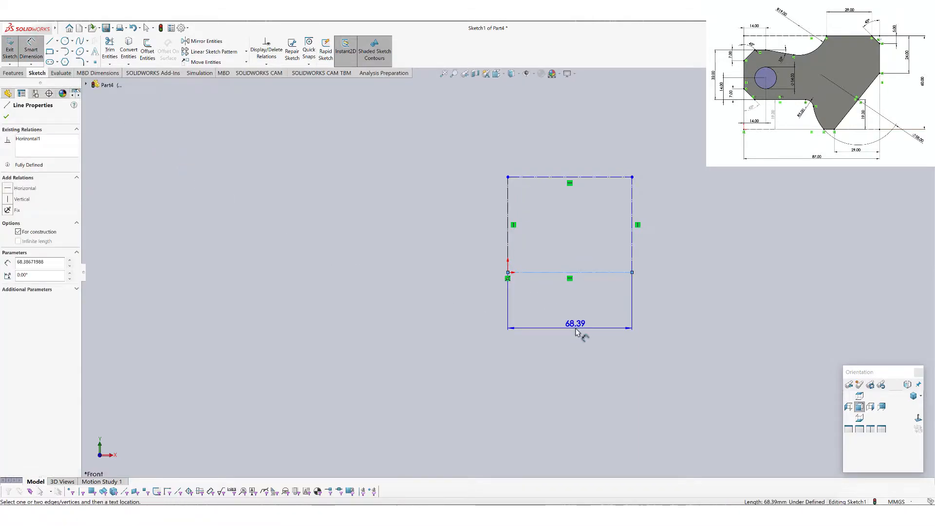
{"action": "left_click", "coordinate": [576, 333]}
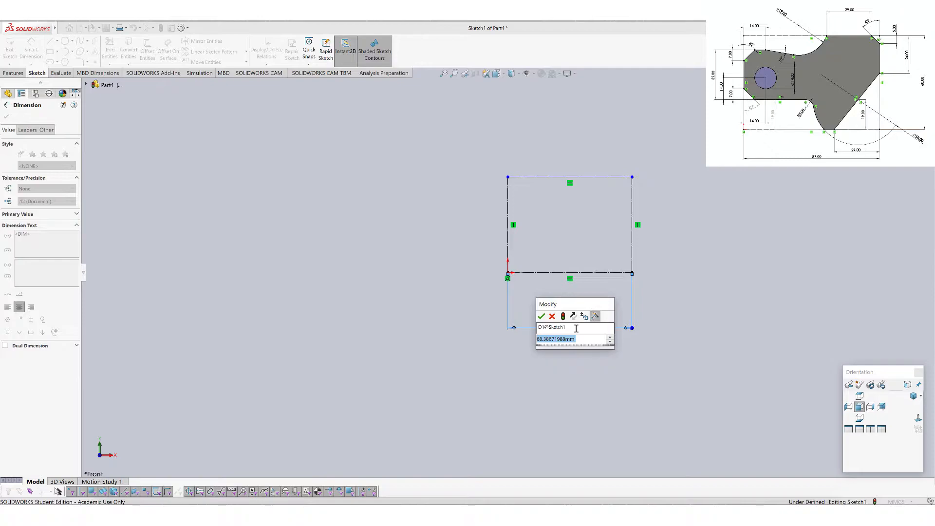
{"action": "type", "text": "8"}
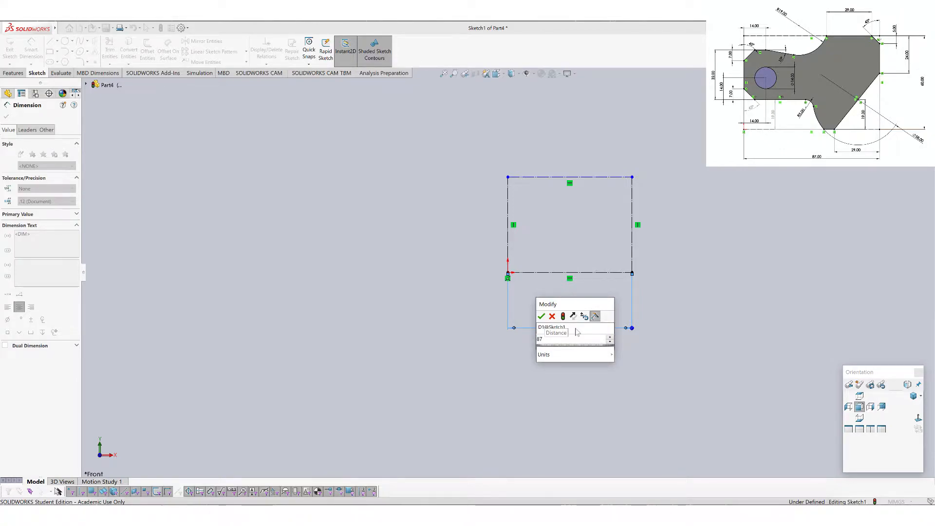
{"action": "type", "text": "7"}
{"action": "key", "text": "Return"}
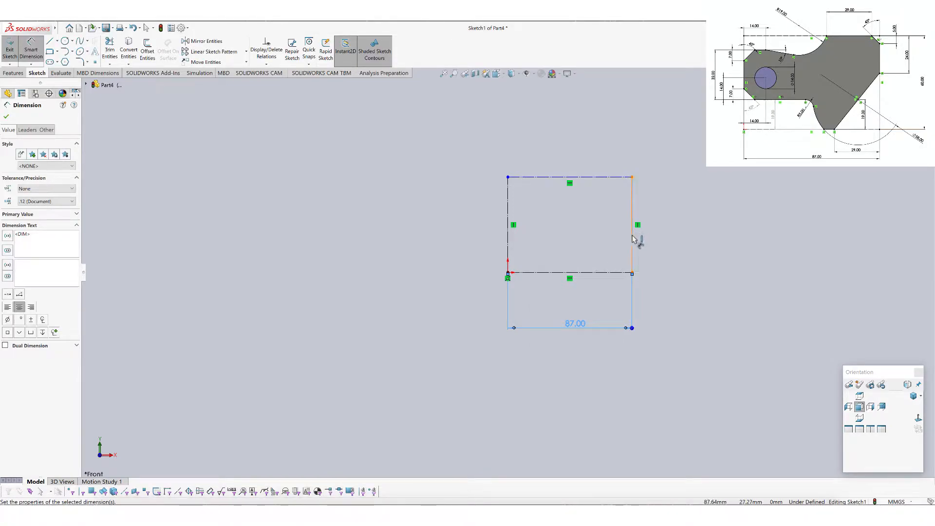
Dimension the construction rectangle's right edge to 60 mm and finish dimensioning
{"action": "left_click", "coordinate": [633, 238]}
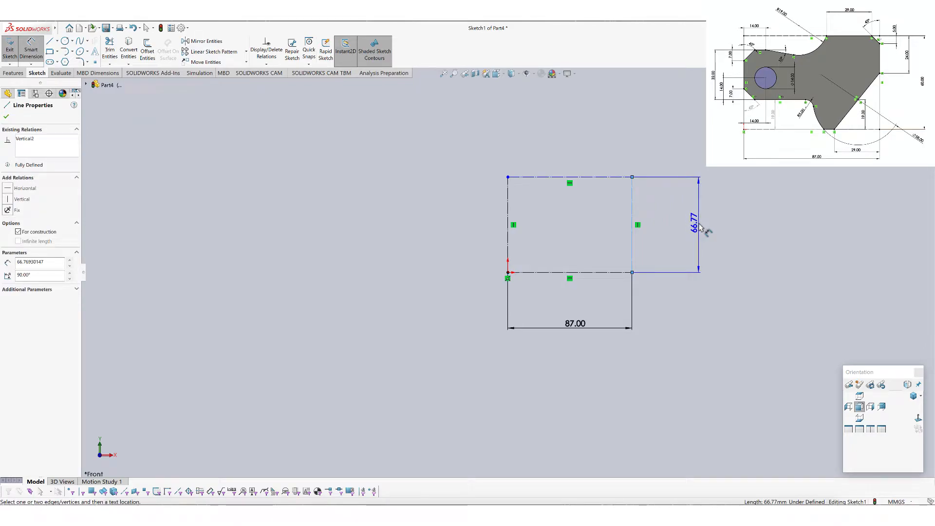
{"action": "left_click", "coordinate": [706, 228]}
{"action": "type", "text": "60"}
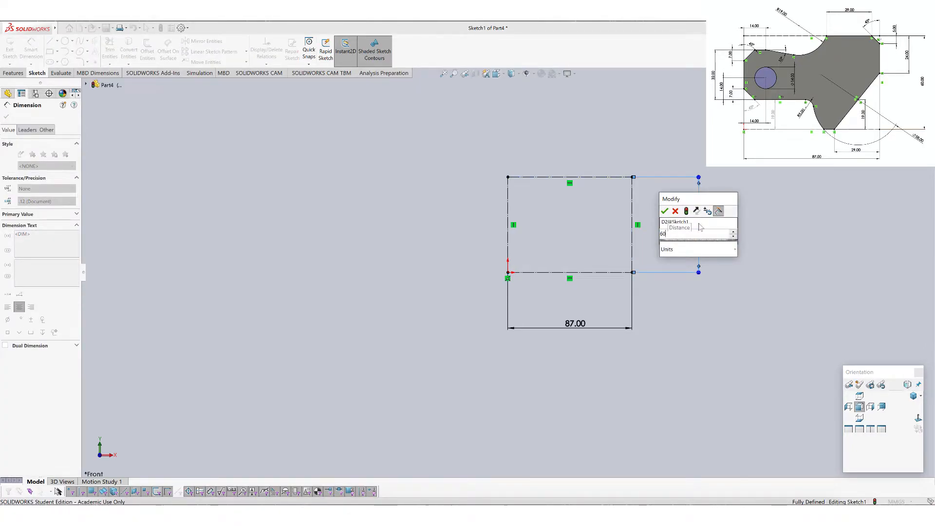
{"action": "key", "text": "Return"}
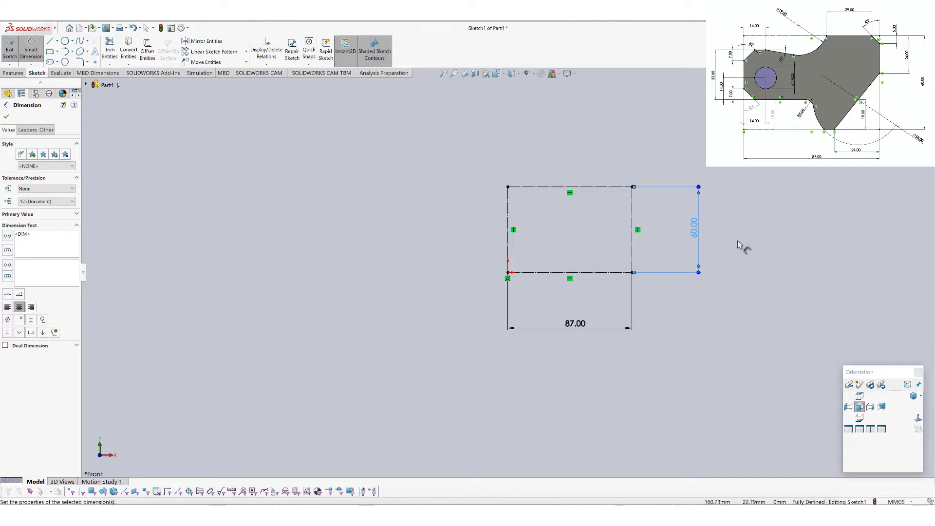
{"action": "key", "text": "Escape"}
Set the document unit system to MMGS (millimeter, gram, second)
{"action": "scroll", "coordinate": [691, 253], "scroll_direction": "down", "scroll_amount": 5}
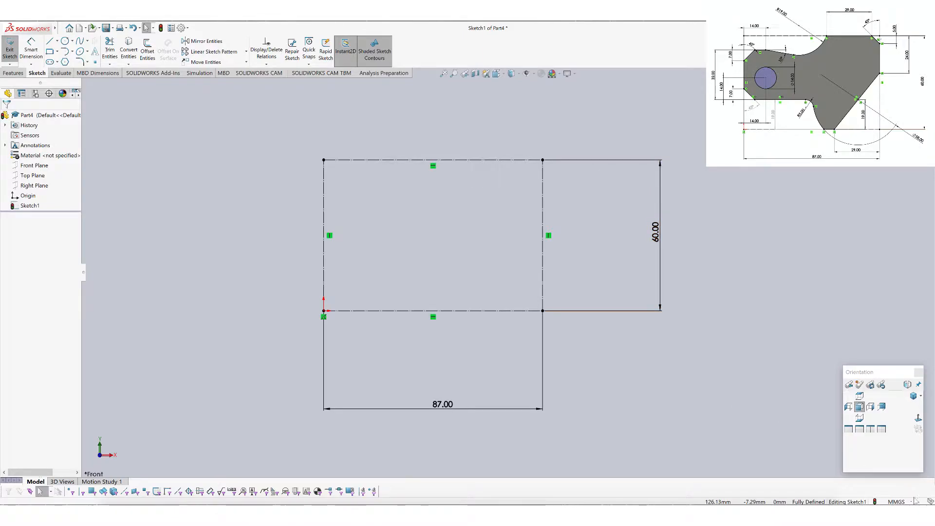
{"action": "left_click", "coordinate": [896, 501]}
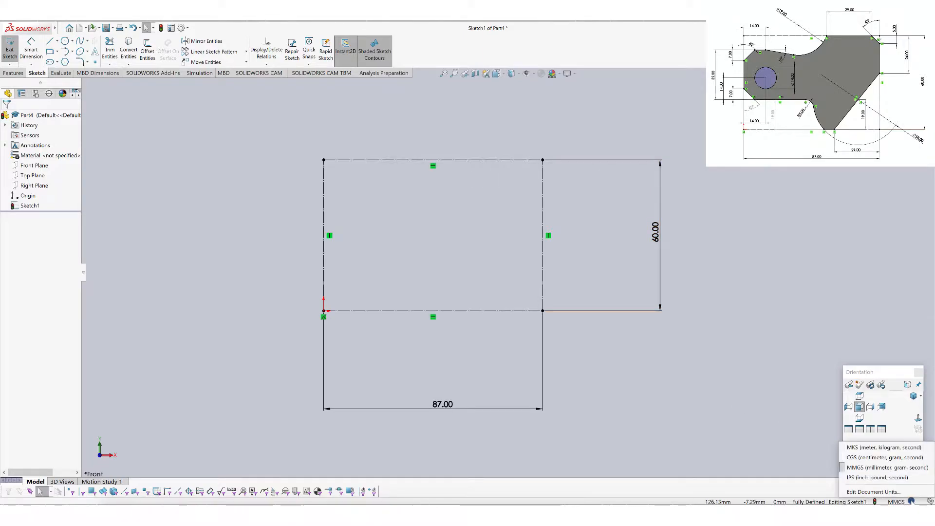
{"action": "left_click", "coordinate": [856, 467]}
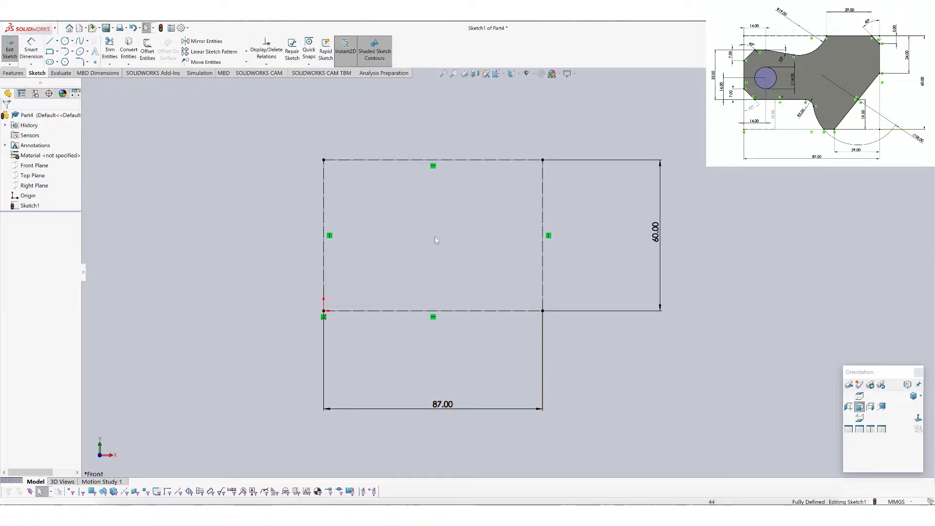
Sketch connected lines along the rectangle's top edge, across its upper-right corner, down the right edge, diagonally to the bottom edge and about 10 mm leftward
{"action": "left_click", "coordinate": [51, 42]}
{"action": "left_click", "coordinate": [463, 160]}
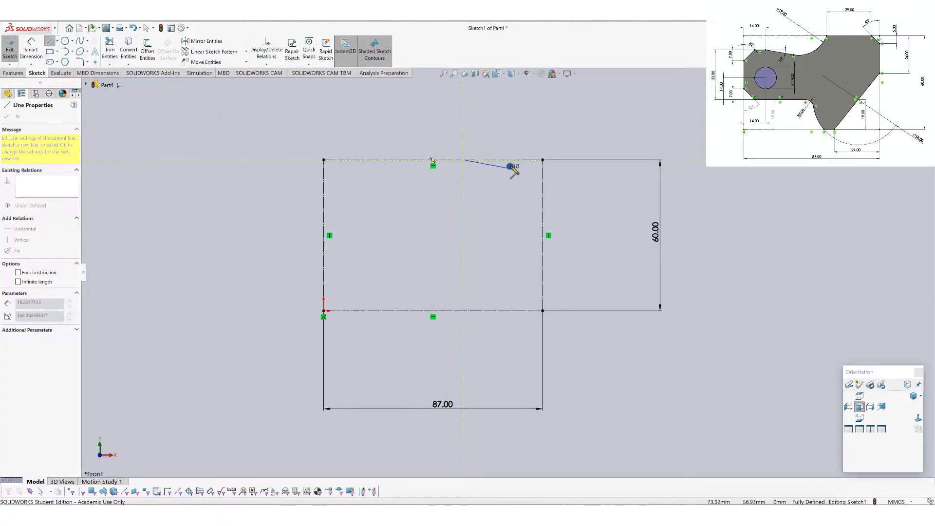
{"action": "left_click", "coordinate": [523, 160]}
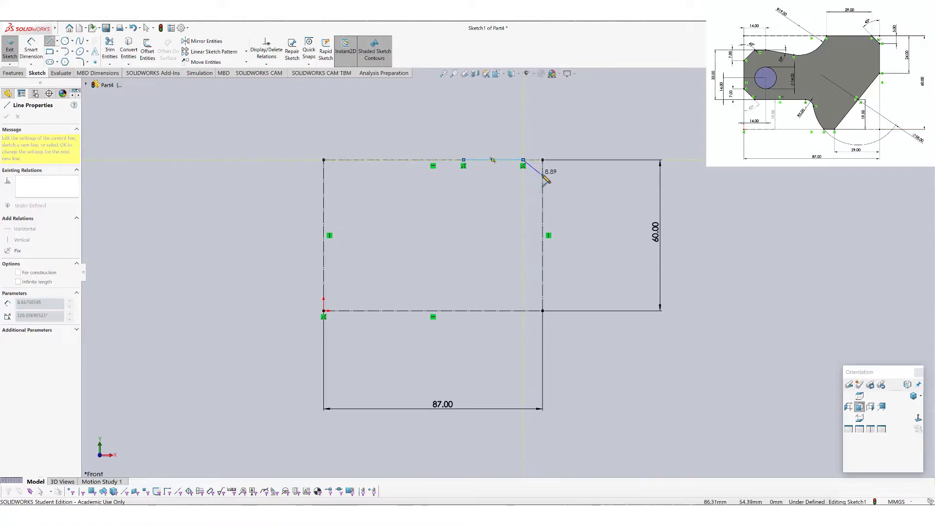
{"action": "left_click", "coordinate": [542, 176]}
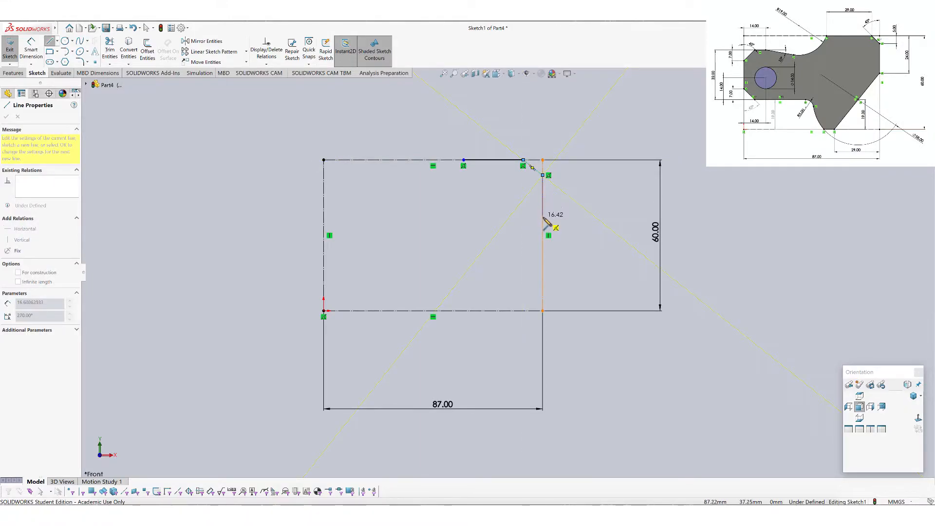
{"action": "left_click", "coordinate": [542, 219]}
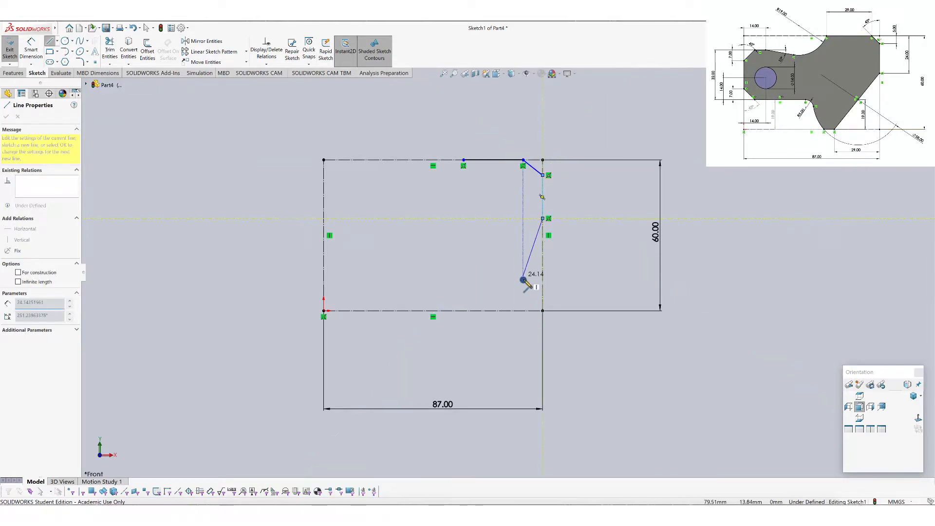
{"action": "left_click", "coordinate": [506, 311]}
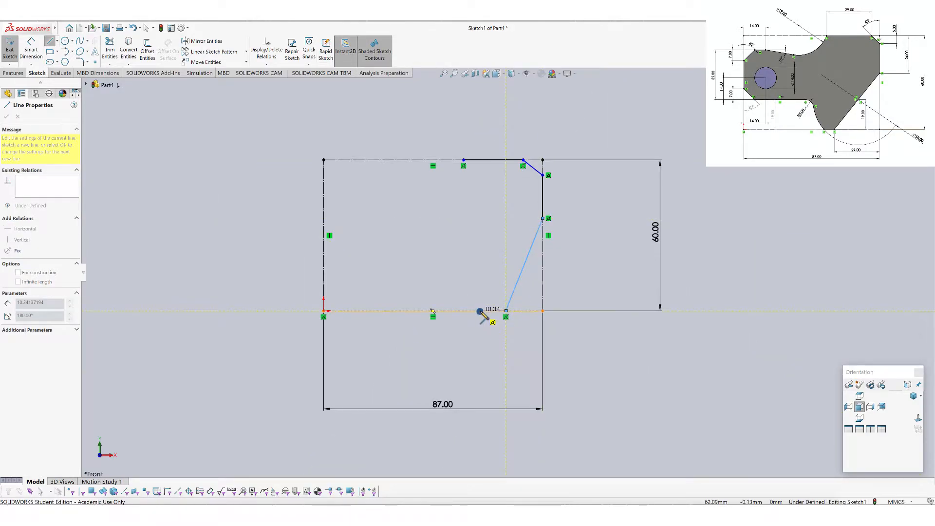
{"action": "left_click", "coordinate": [480, 310]}
{"action": "right_click", "coordinate": [481, 311]}
{"action": "left_click", "coordinate": [501, 317]}
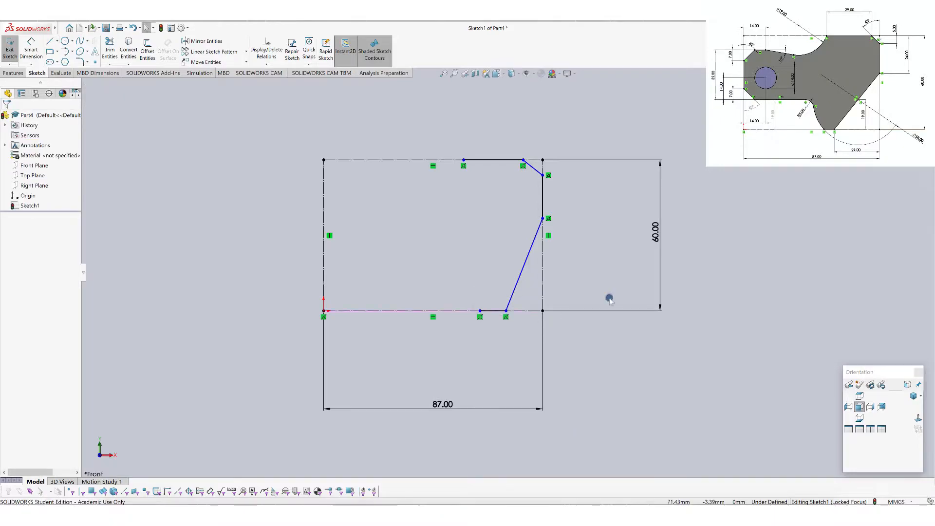
Dimension the solid line on the rectangle's top edge to 29 mm
{"action": "left_click", "coordinate": [30, 54]}
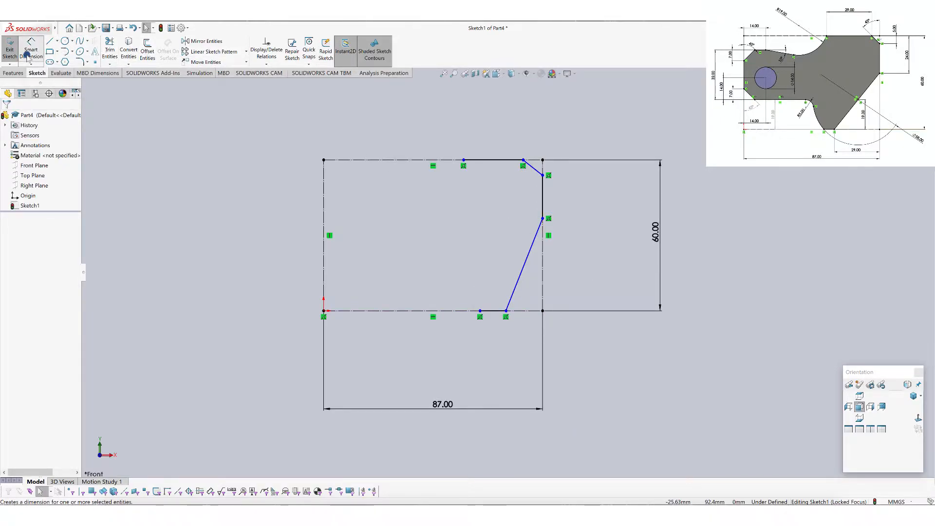
{"action": "left_click", "coordinate": [508, 160]}
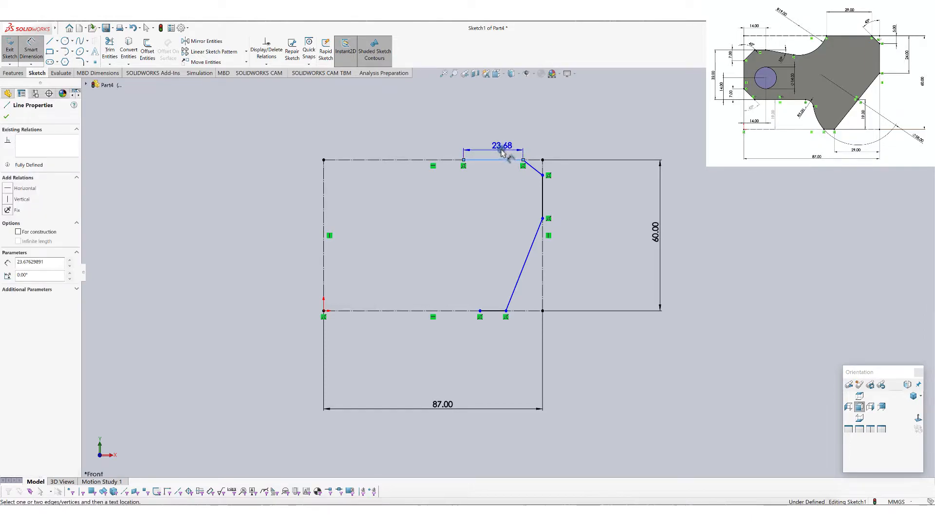
{"action": "left_click", "coordinate": [494, 124]}
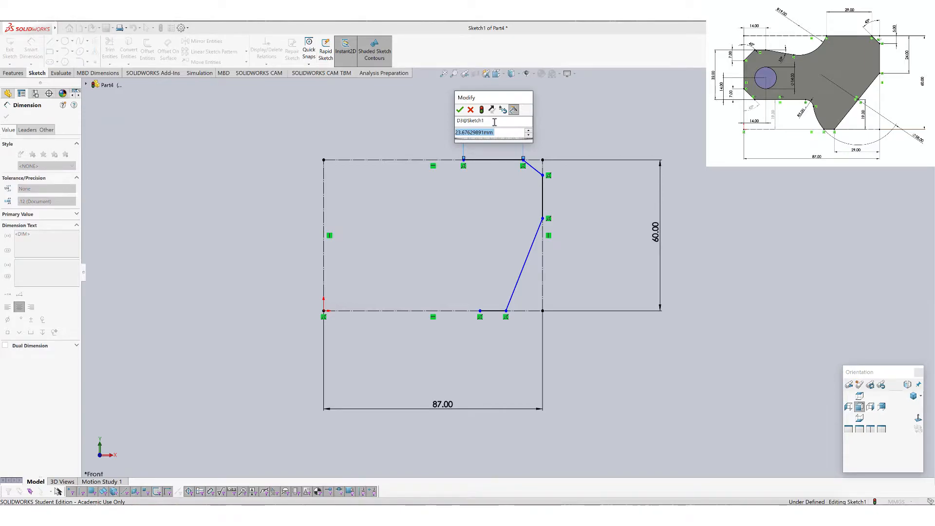
{"action": "type", "text": "2"}
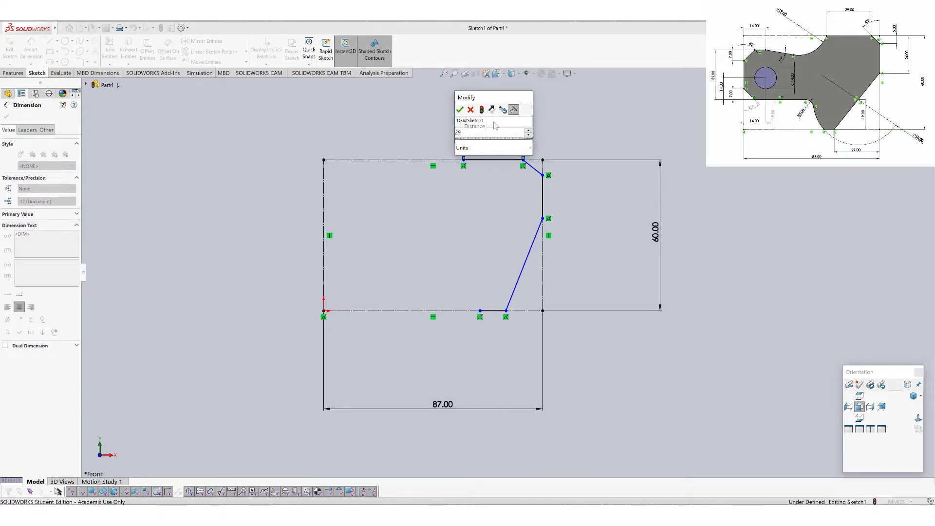
{"action": "type", "text": "9"}
{"action": "key", "text": "Return"}
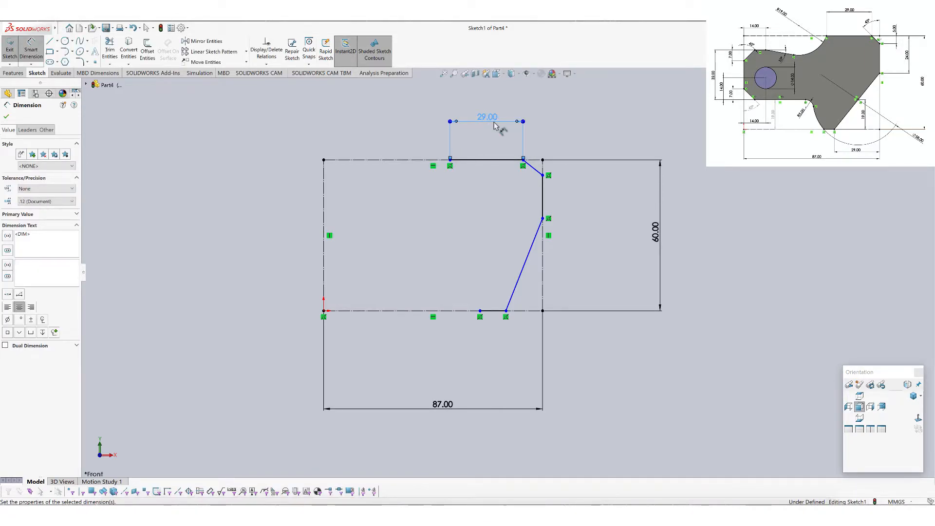
Dimension the angle between the upper-right corner's slanted line and the vertical line below it to 45 degrees
{"action": "scroll", "coordinate": [535, 160], "scroll_direction": "up", "scroll_amount": 2}
{"action": "scroll", "coordinate": [531, 195], "scroll_direction": "down", "scroll_amount": 4}
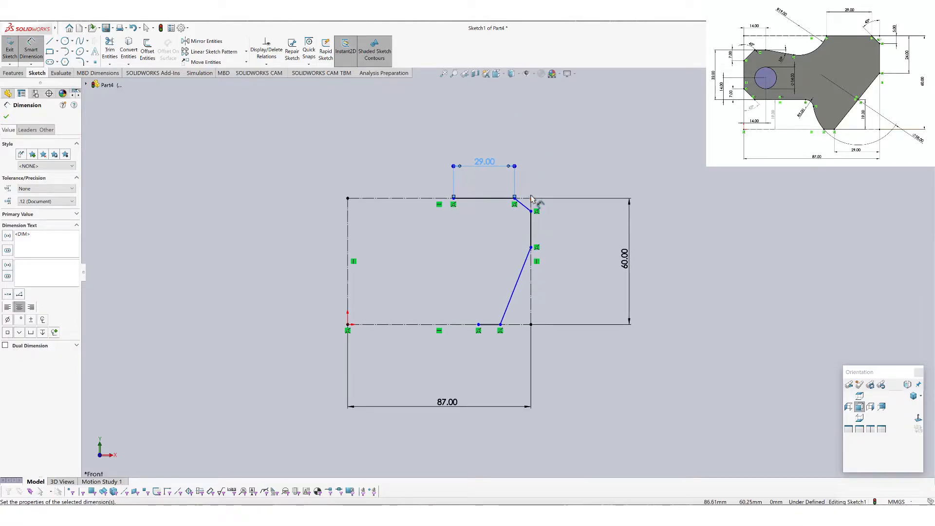
{"action": "scroll", "coordinate": [522, 212], "scroll_direction": "down", "scroll_amount": 2}
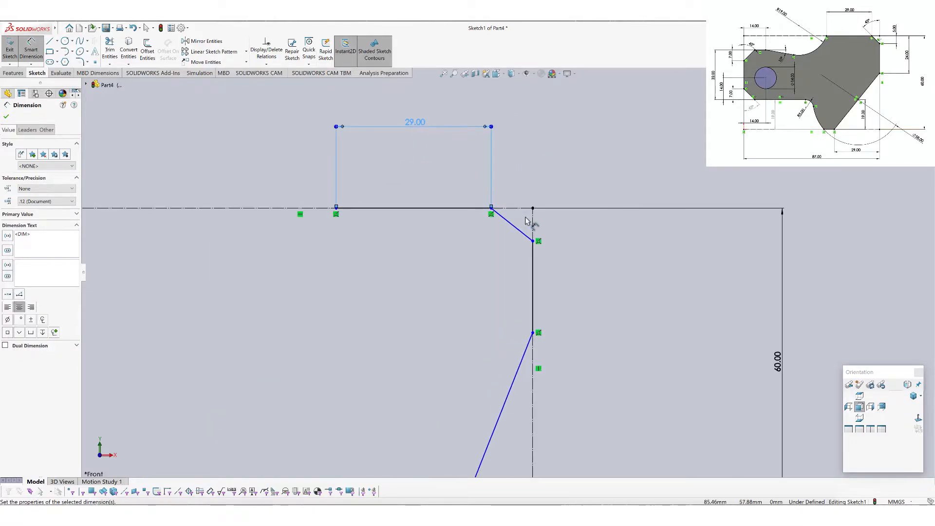
{"action": "left_click", "coordinate": [533, 250]}
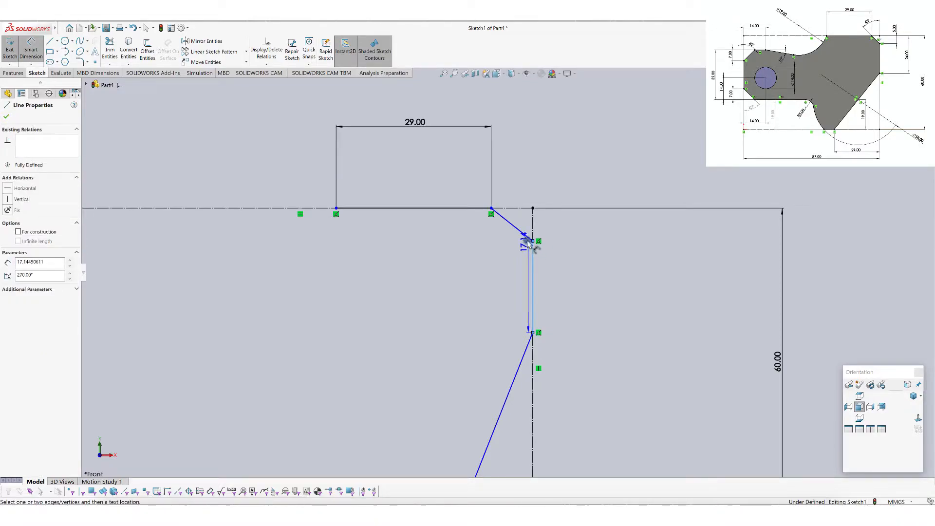
{"action": "left_click", "coordinate": [521, 232]}
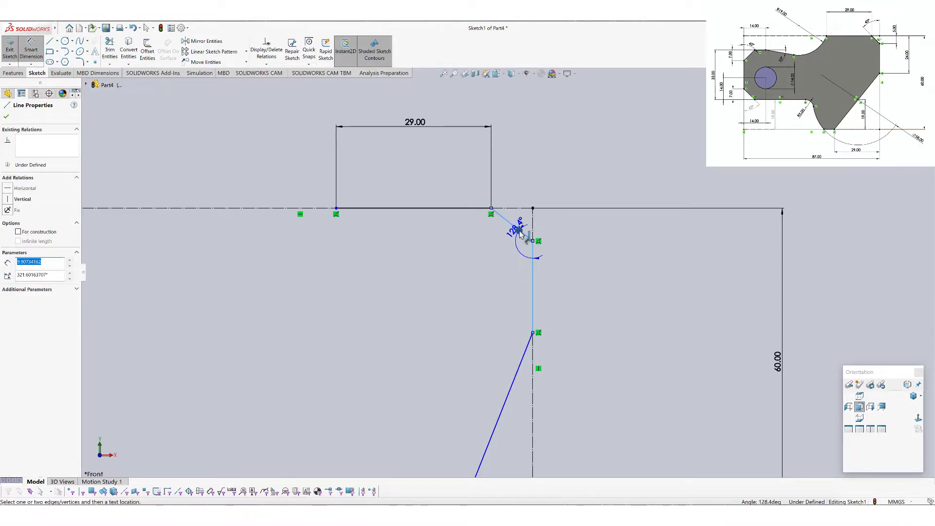
{"action": "left_click", "coordinate": [509, 184]}
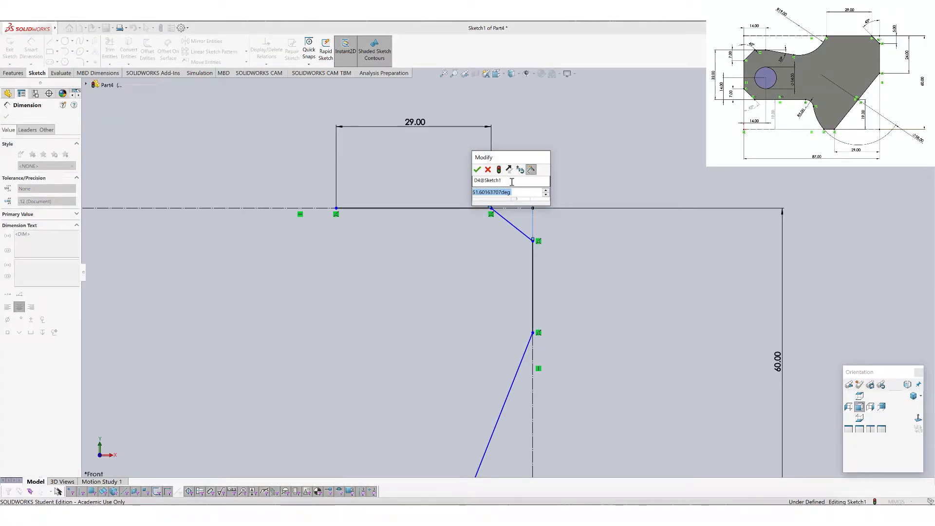
{"action": "type", "text": "45"}
{"action": "key", "text": "Return"}
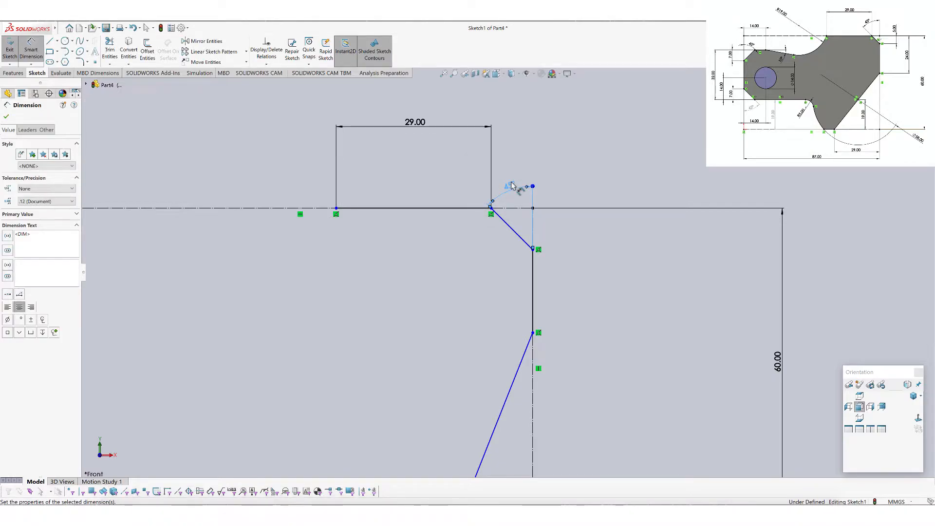
Dimension the vertical distance from the top edge line to the lower end of the slanted corner line to 7 mm
{"action": "left_click", "coordinate": [480, 208]}
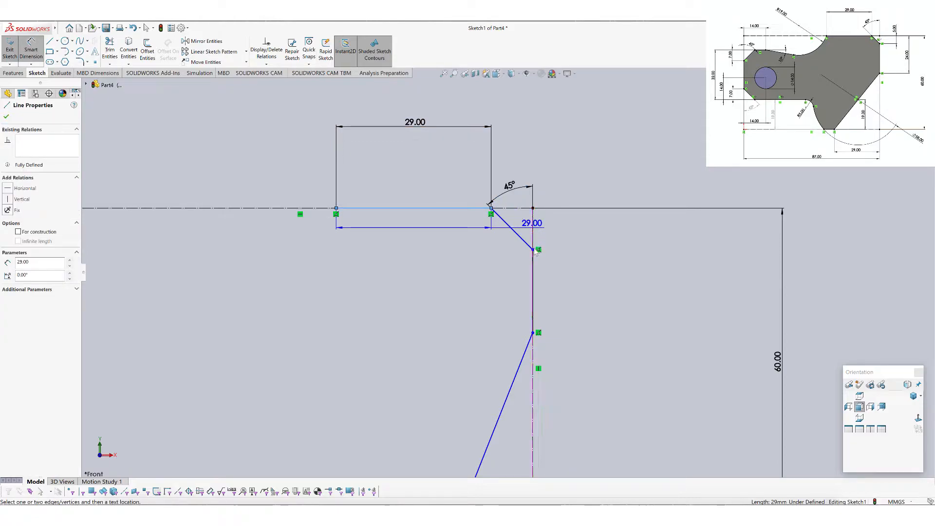
{"action": "left_click", "coordinate": [533, 250]}
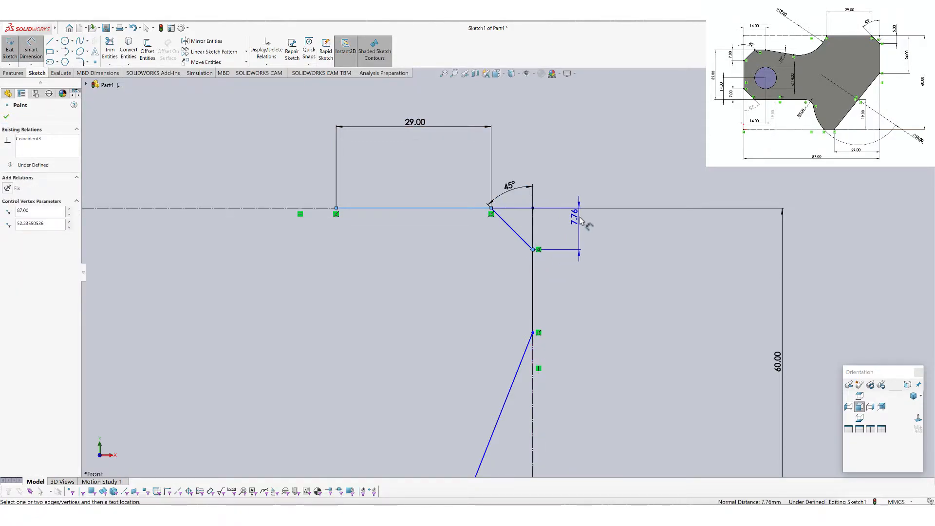
{"action": "left_click", "coordinate": [595, 229]}
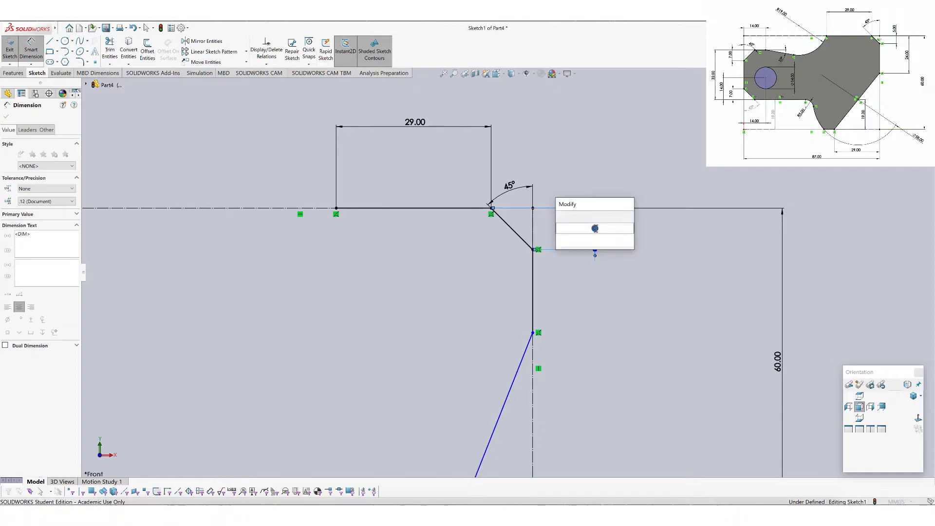
{"action": "type", "text": "7"}
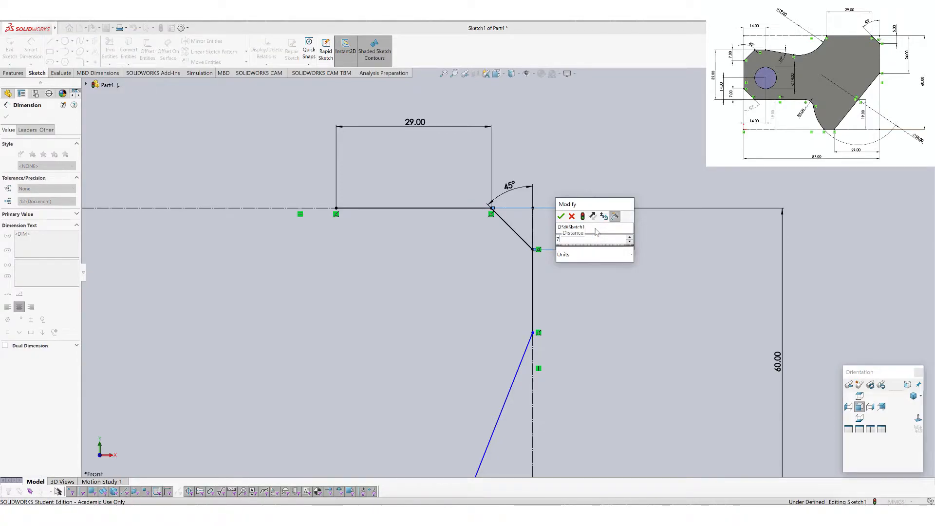
{"action": "key", "text": "Return"}
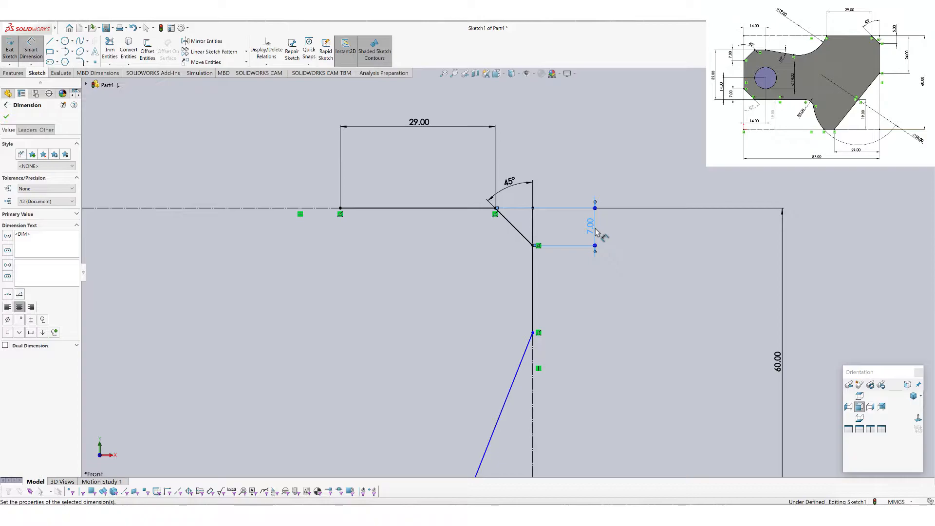
Dimension the vertical distance from the top edge line to the lower end of the solid right-edge line to 24 mm
{"action": "left_click", "coordinate": [480, 208]}
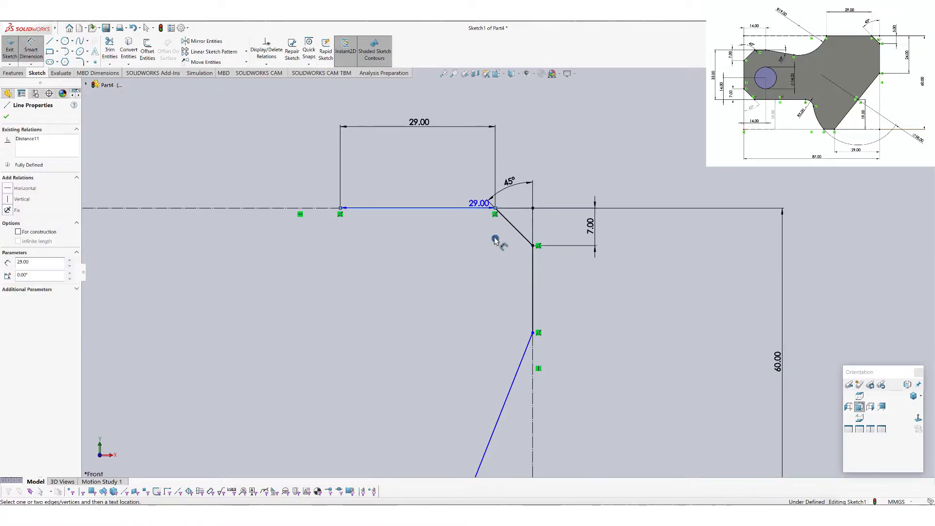
{"action": "left_click", "coordinate": [533, 333]}
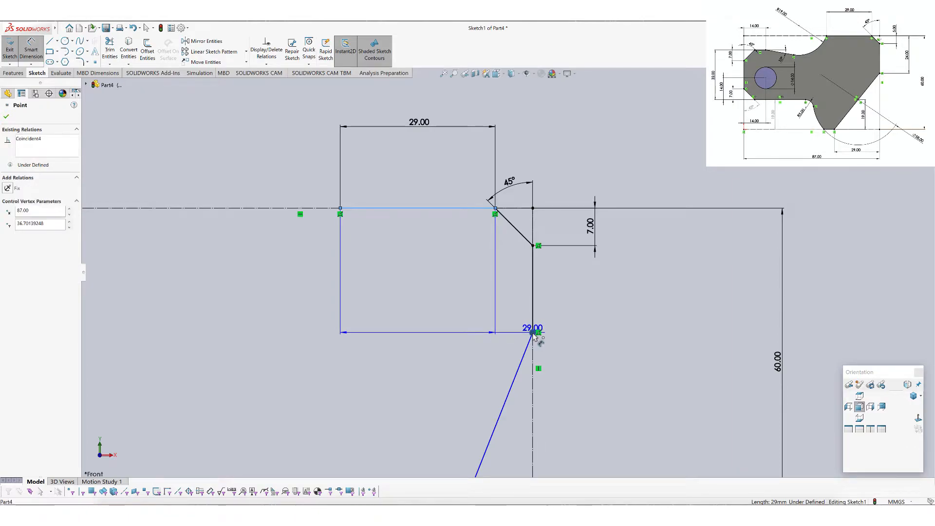
{"action": "left_click", "coordinate": [654, 278]}
{"action": "type", "text": "24"}
{"action": "key", "text": "Return"}
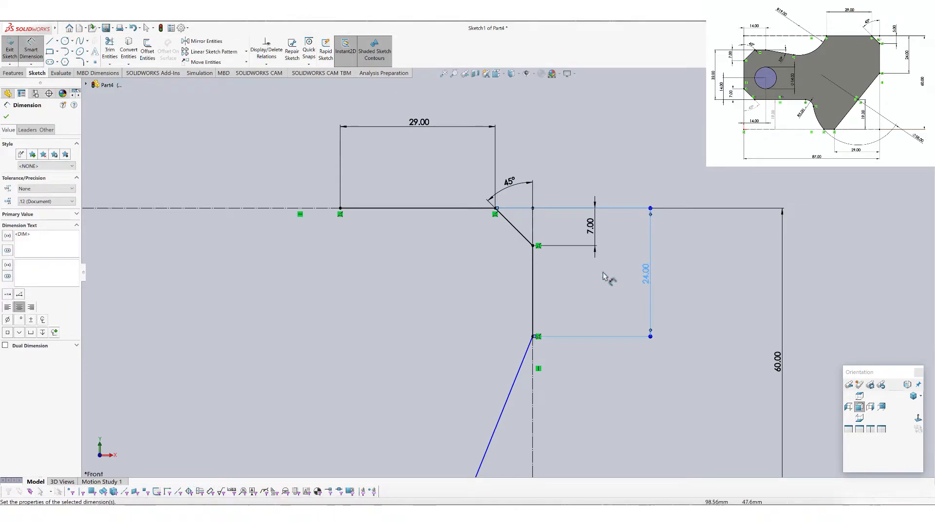
Dimension the horizontal distance from the right-edge line to the long diagonal's lower endpoint to 29 mm
{"action": "scroll", "coordinate": [518, 323], "scroll_direction": "up", "scroll_amount": 5}
{"action": "scroll", "coordinate": [516, 325], "scroll_direction": "down", "scroll_amount": 4}
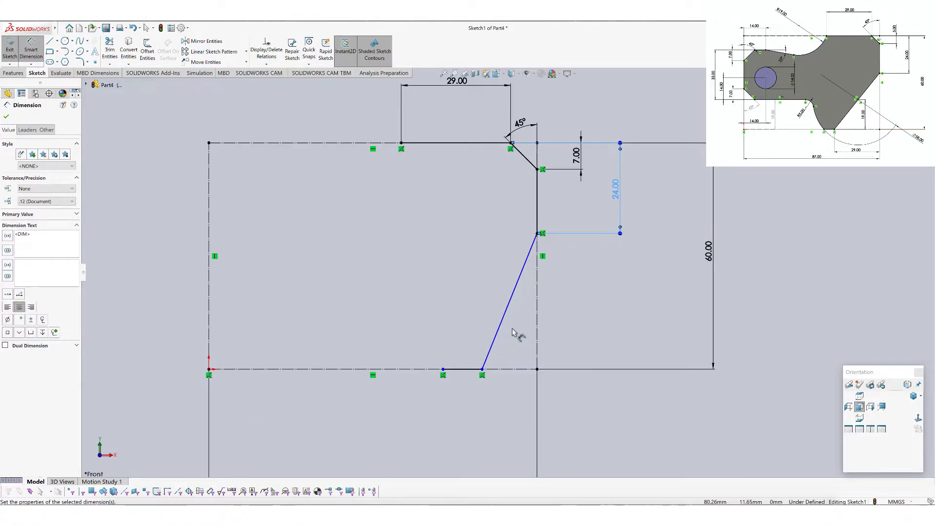
{"action": "scroll", "coordinate": [514, 333], "scroll_direction": "down", "scroll_amount": 1}
{"action": "left_click", "coordinate": [543, 202]}
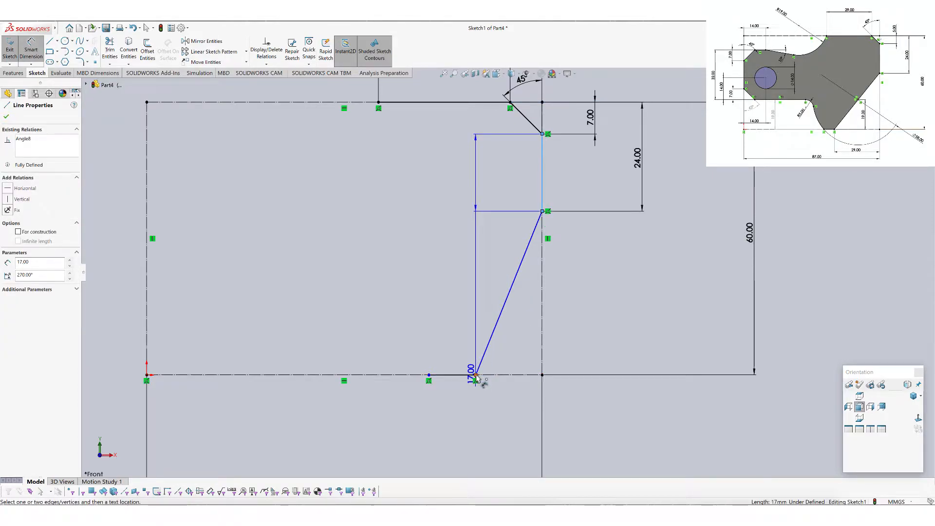
{"action": "left_click", "coordinate": [476, 375]}
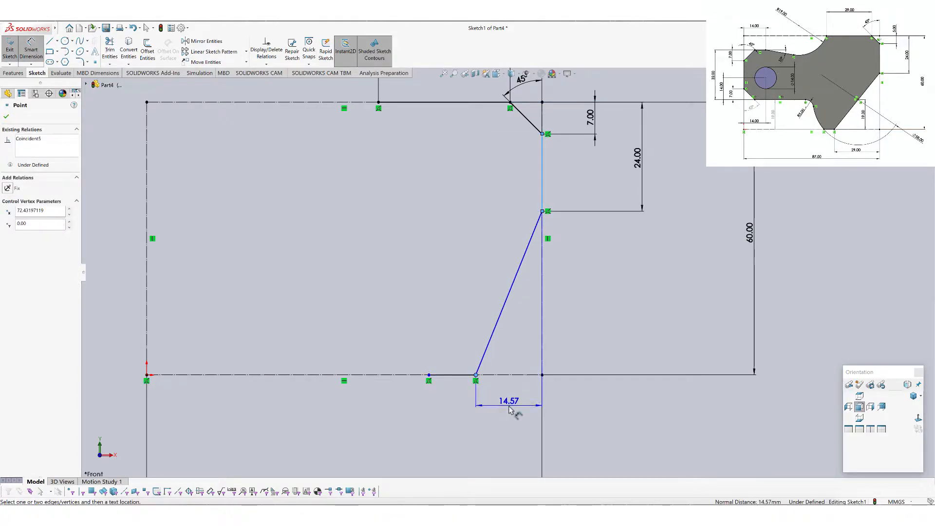
{"action": "left_click", "coordinate": [509, 407]}
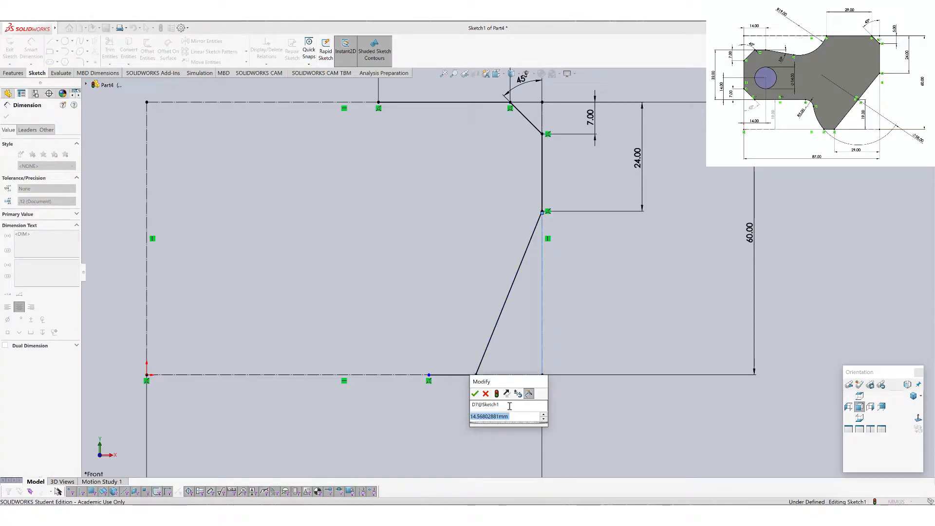
{"action": "type", "text": "29"}
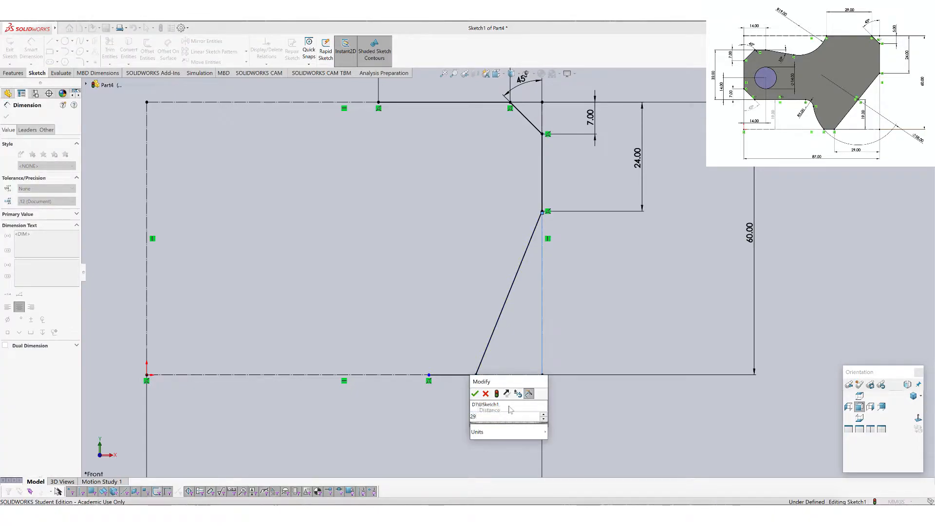
{"action": "key", "text": "Return"}
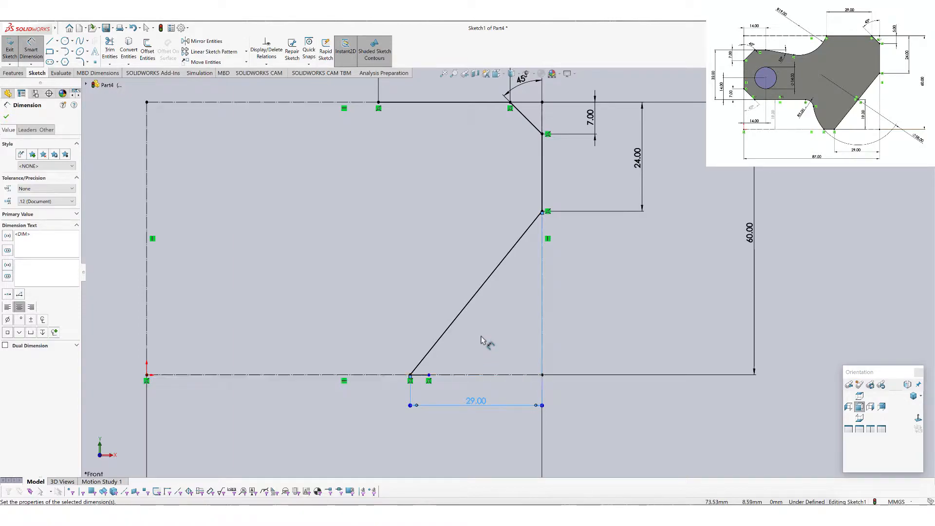
{"action": "key", "text": "Escape"}
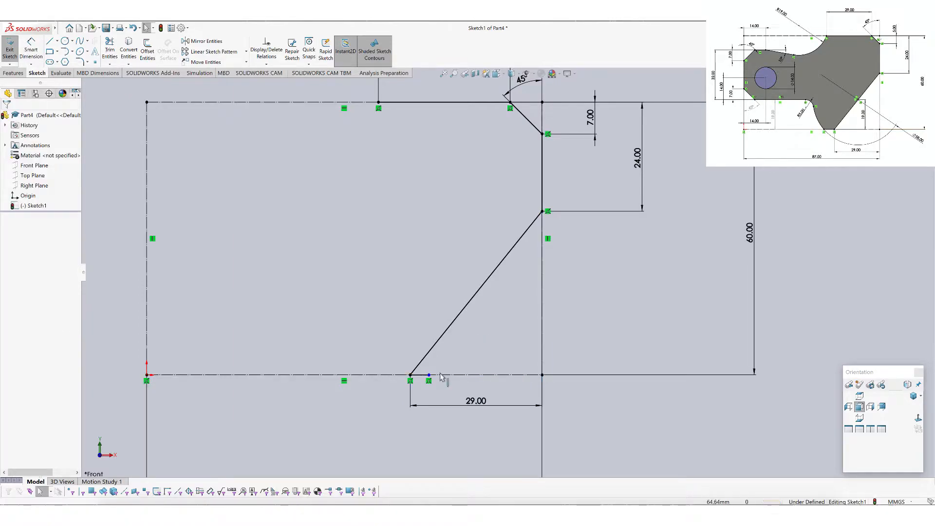
Move the free endpoint of the short bottom line along the bottom edge to about 5.5 mm left of the diagonal's lower end
{"action": "left_click_drag", "start_coordinate": [428, 375], "coordinate": [385, 376]}
{"action": "left_click", "coordinate": [380, 413]}
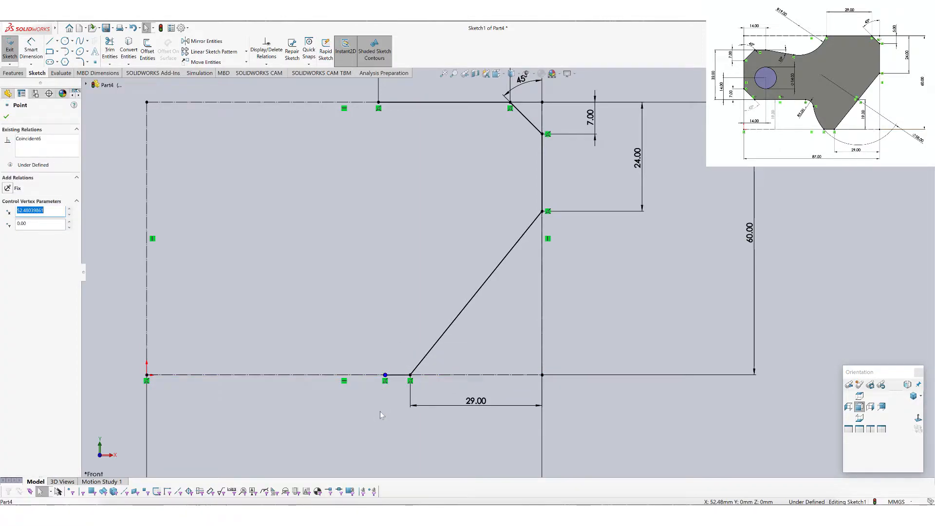
{"action": "left_click", "coordinate": [381, 412]}
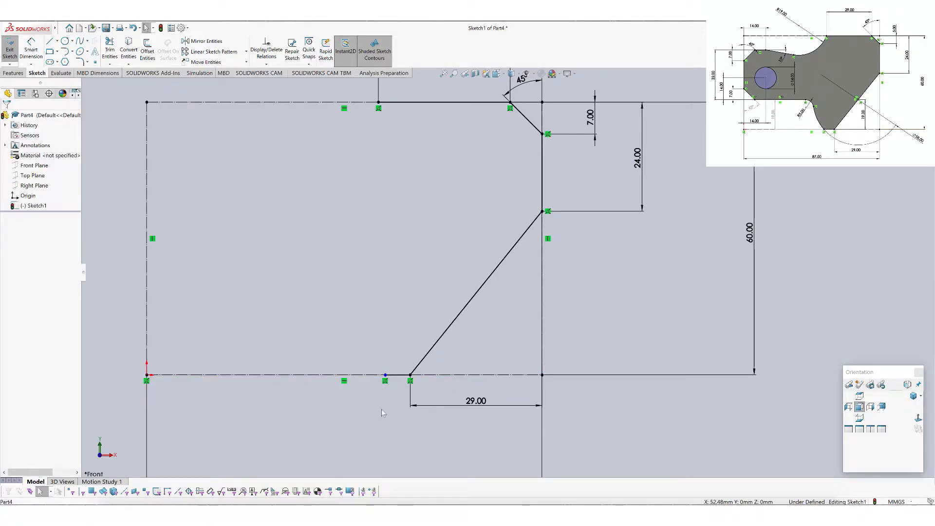
Place a sketch point on the long diagonal line, about 21.4 mm above the bottom edge
{"action": "left_click", "coordinate": [95, 63]}
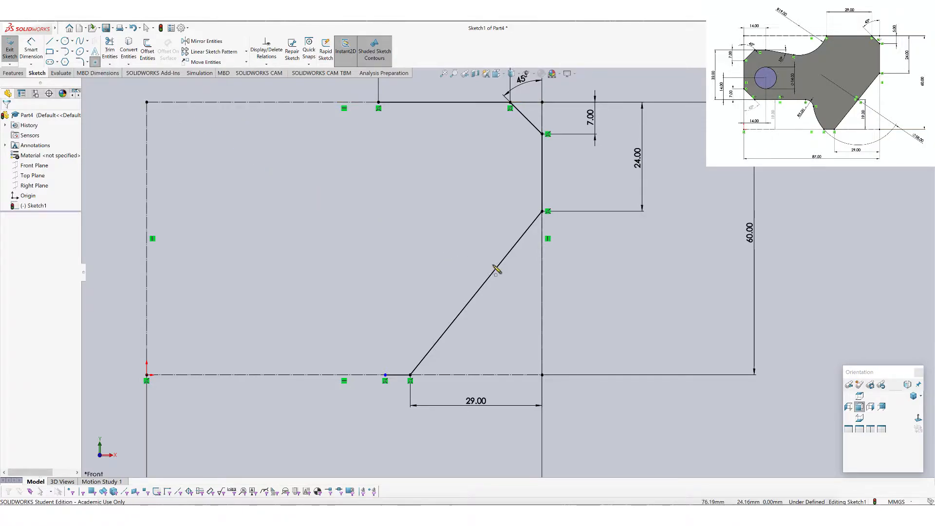
{"action": "left_click", "coordinate": [476, 293]}
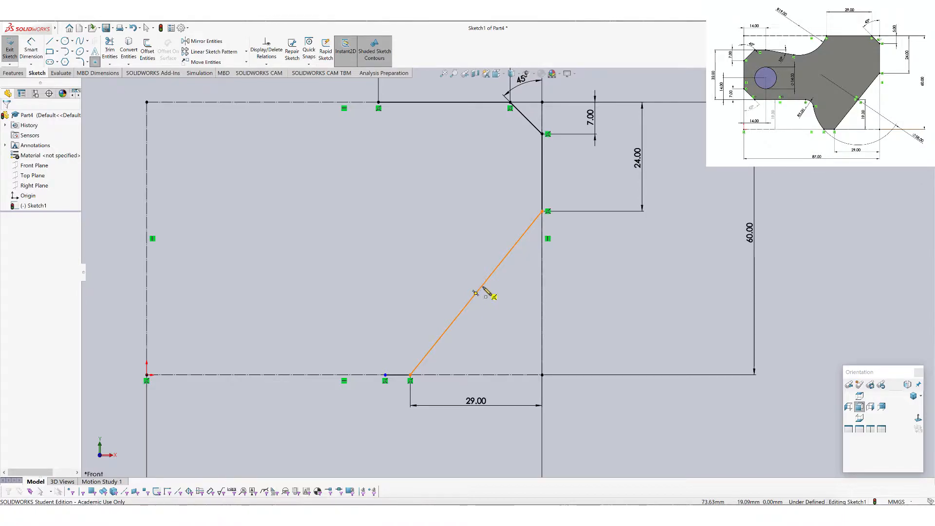
{"action": "left_click", "coordinate": [489, 279]}
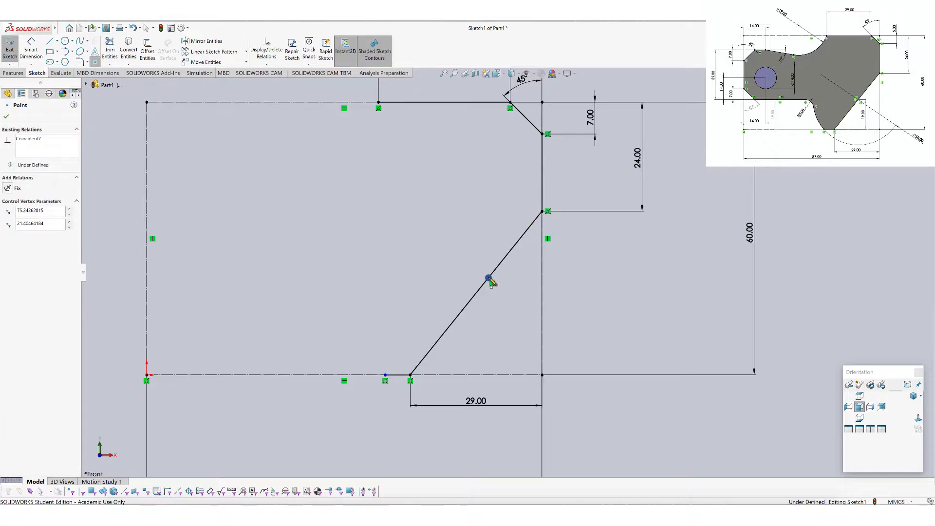
{"action": "key", "text": "Escape"}
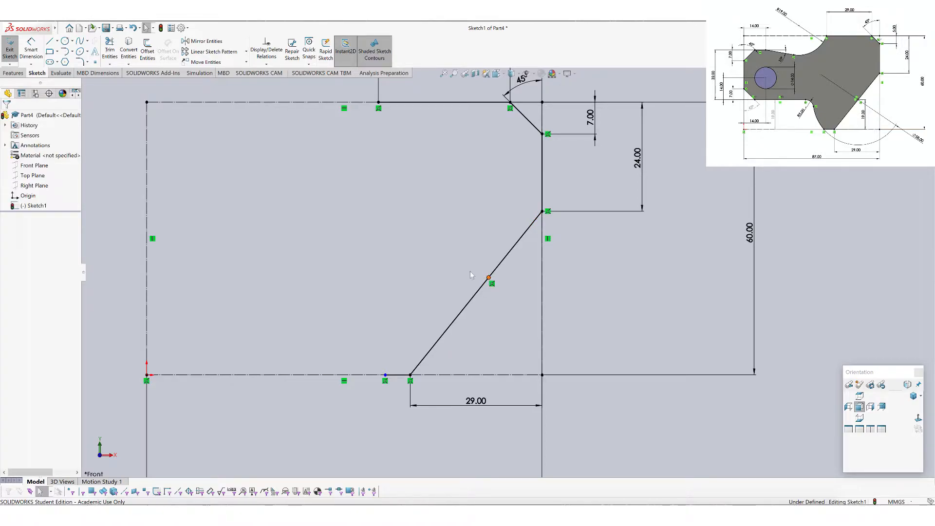
Dimension the vertical distance from the short bottom line to the point on the diagonal to 19 mm
{"action": "left_click", "coordinate": [31, 48]}
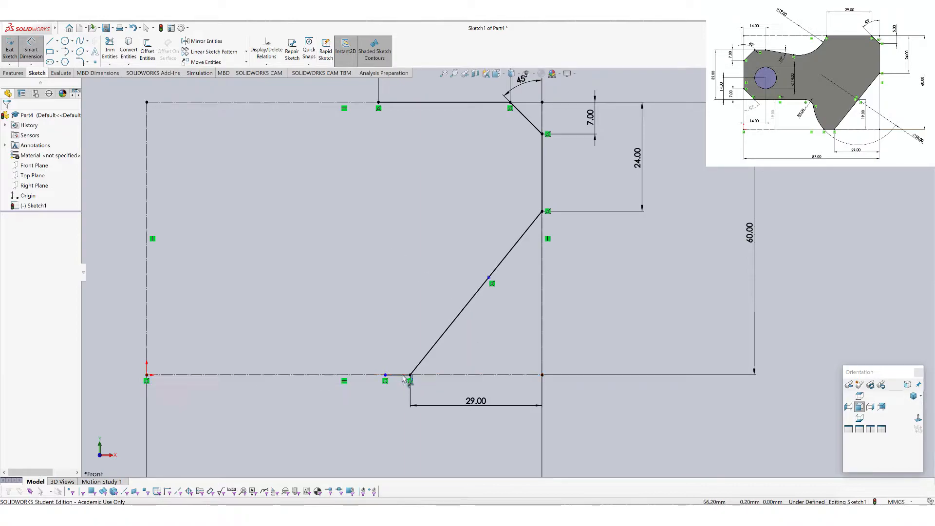
{"action": "left_click", "coordinate": [404, 376]}
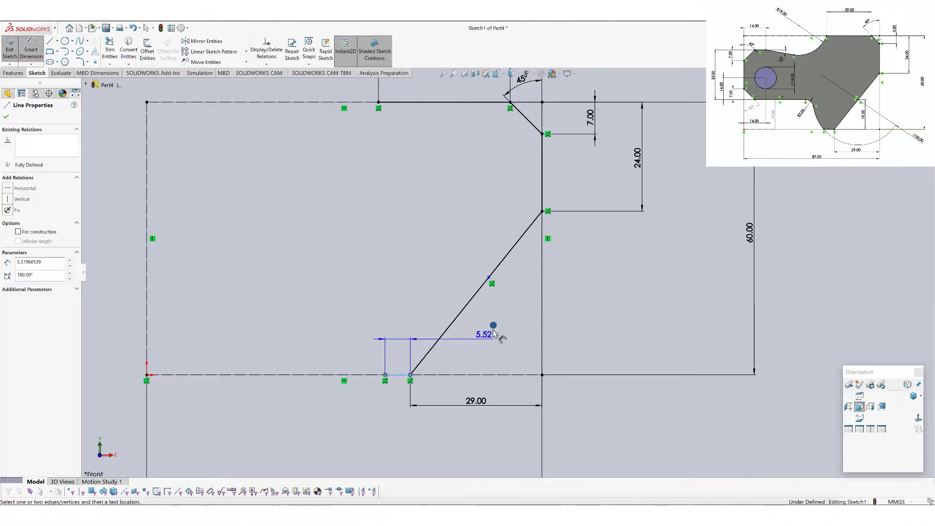
{"action": "left_click", "coordinate": [489, 278]}
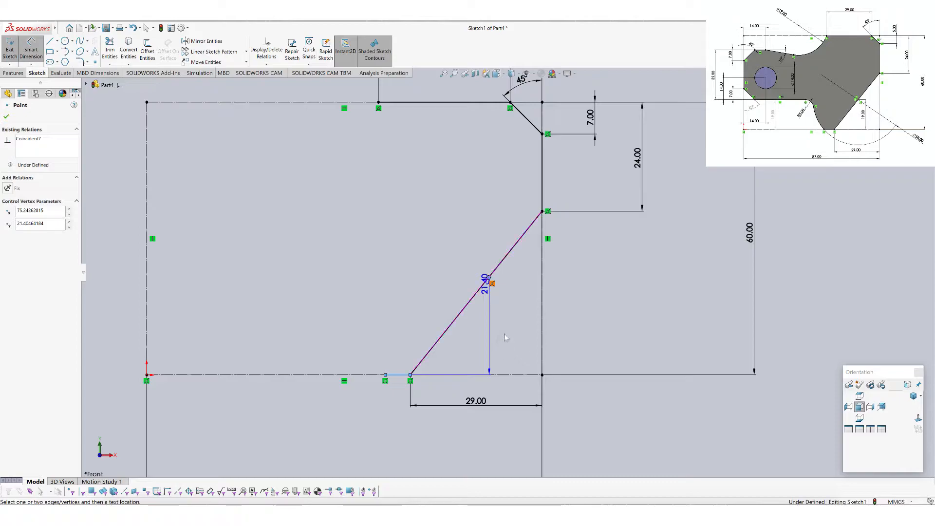
{"action": "left_click", "coordinate": [512, 322]}
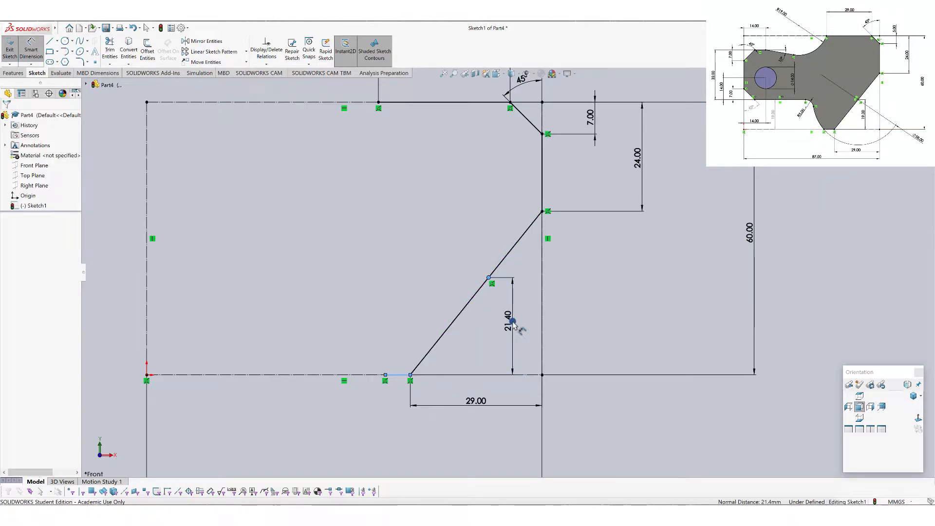
{"action": "type", "text": "1"}
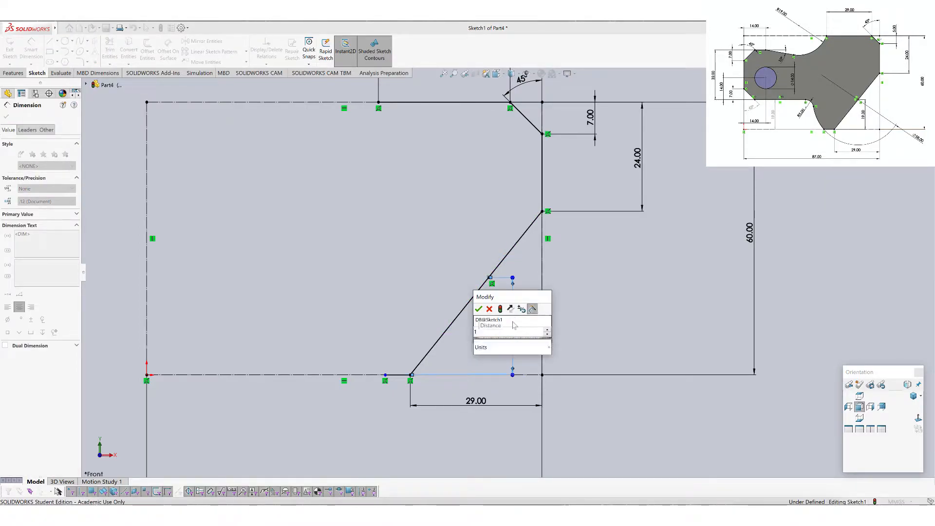
{"action": "type", "text": "9"}
{"action": "key", "text": "Return"}
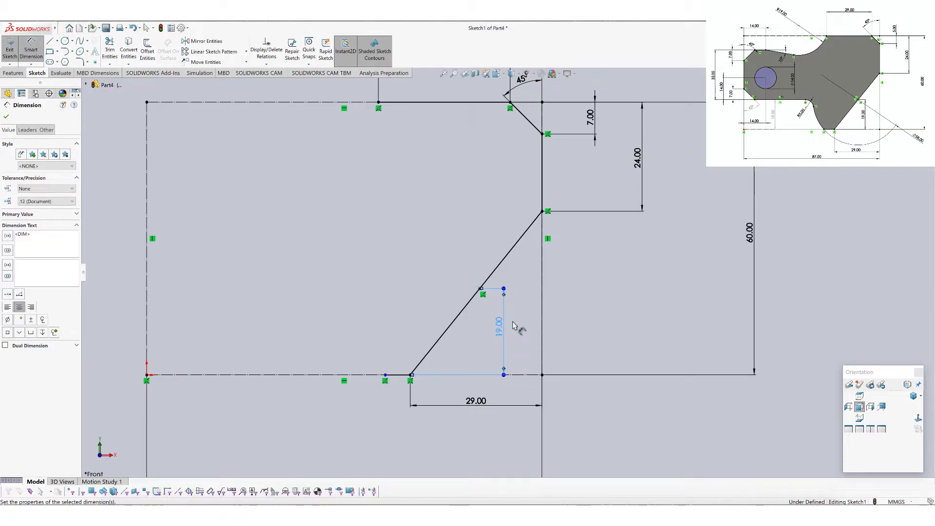
{"action": "key", "text": "Escape"}
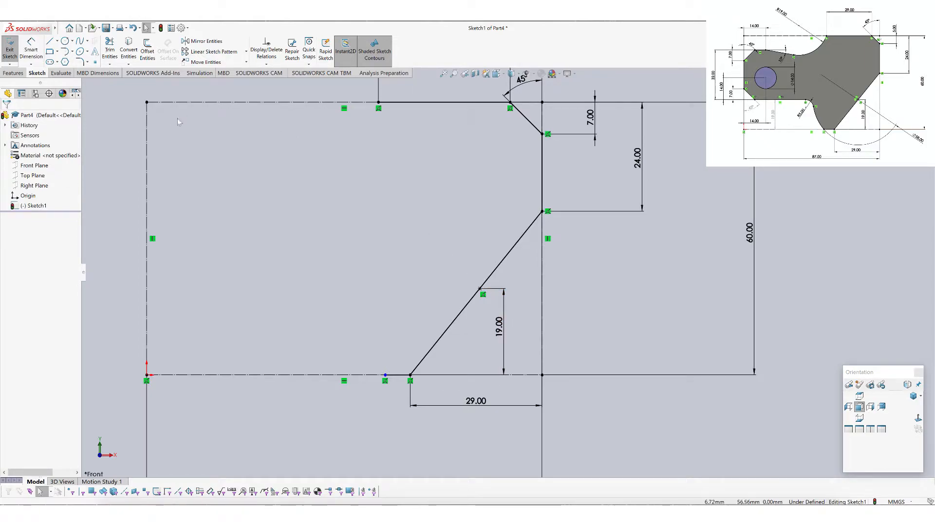
Draw a circle centred on the diagonal's sketch point and set its radius to 29 mm
{"action": "left_click", "coordinate": [64, 42]}
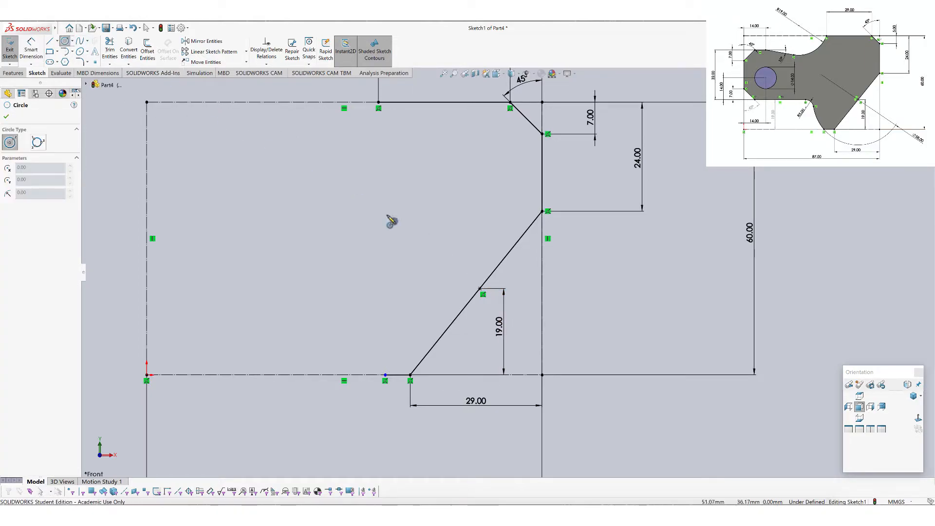
{"action": "left_click", "coordinate": [480, 288]}
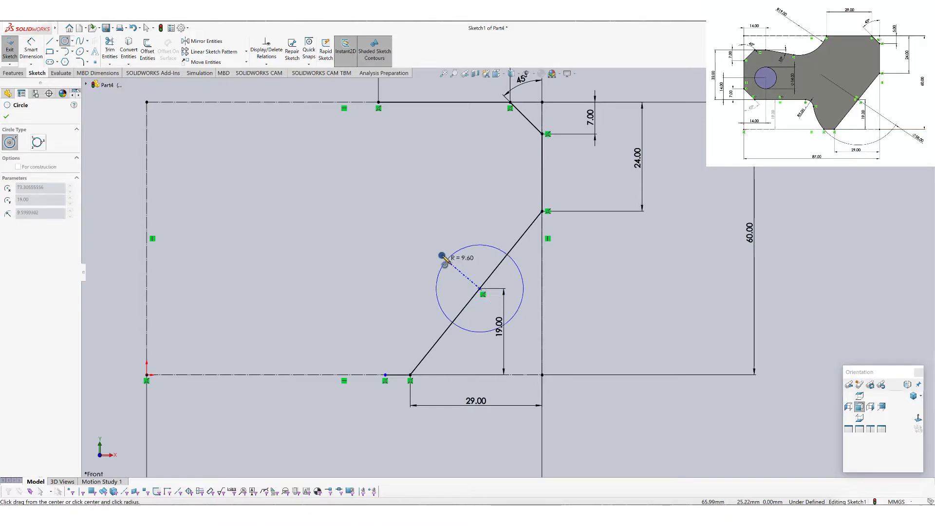
{"action": "left_click", "coordinate": [431, 238]}
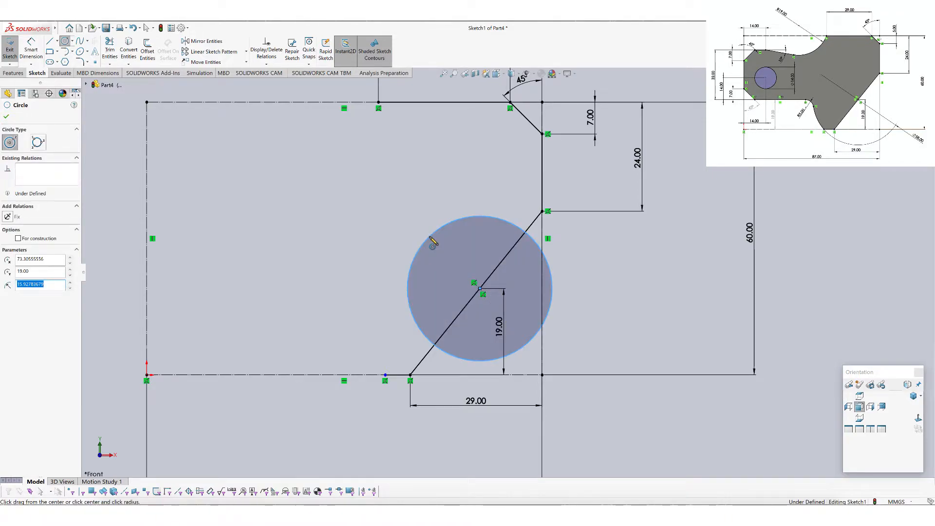
{"action": "type", "text": "2"}
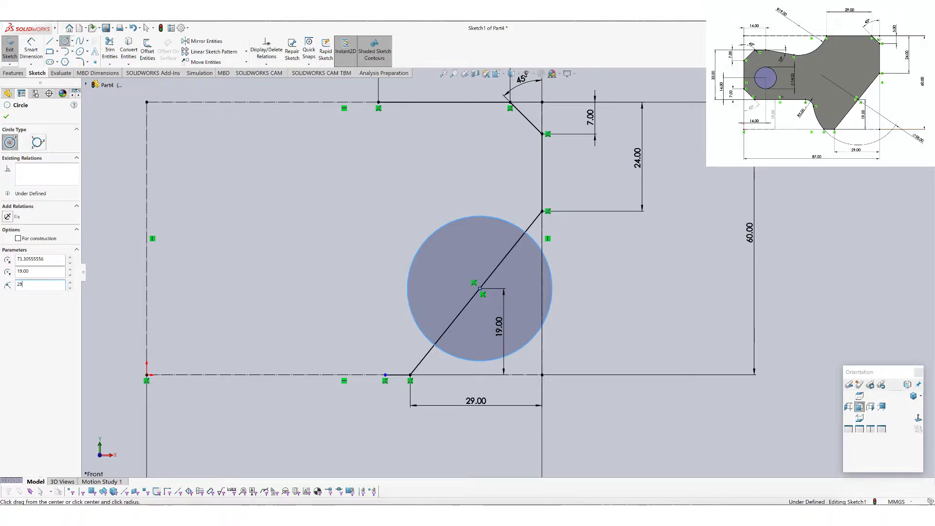
{"action": "type", "text": "9"}
{"action": "key", "text": "Return"}
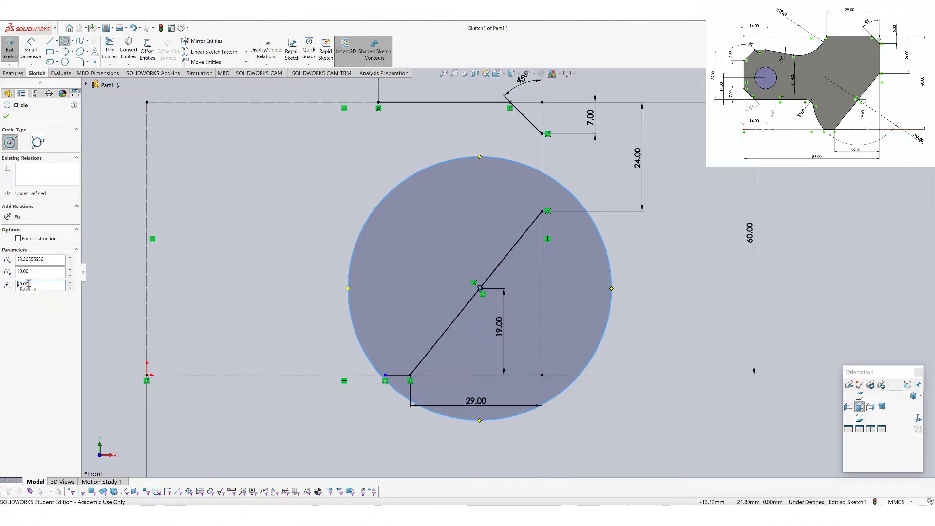
{"action": "key", "text": "Escape"}
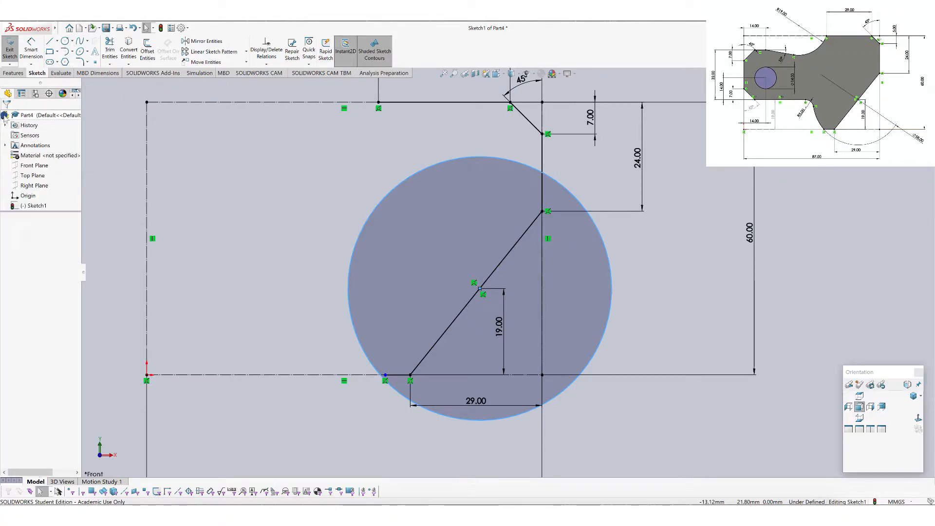
Dimension the circle centred on the diagonal line with a diameter of 58 mm
{"action": "left_click", "coordinate": [32, 52]}
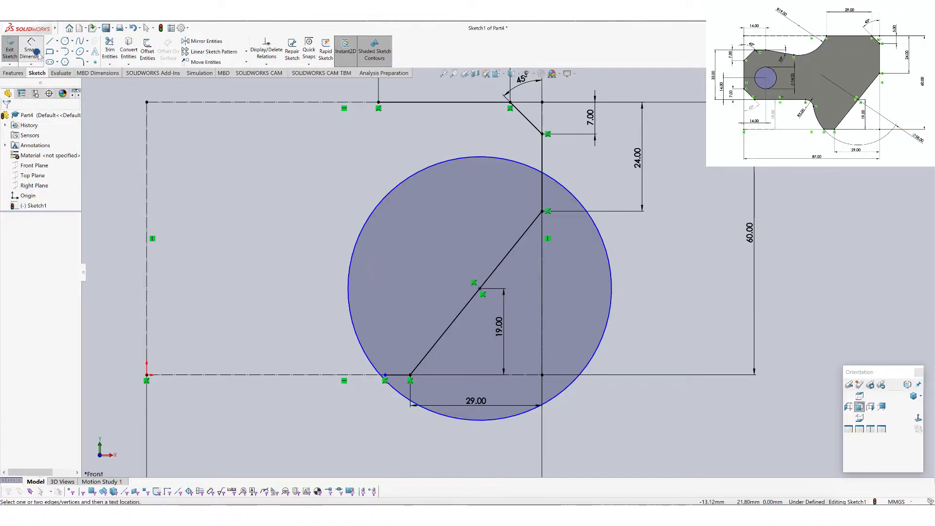
{"action": "left_click", "coordinate": [601, 344]}
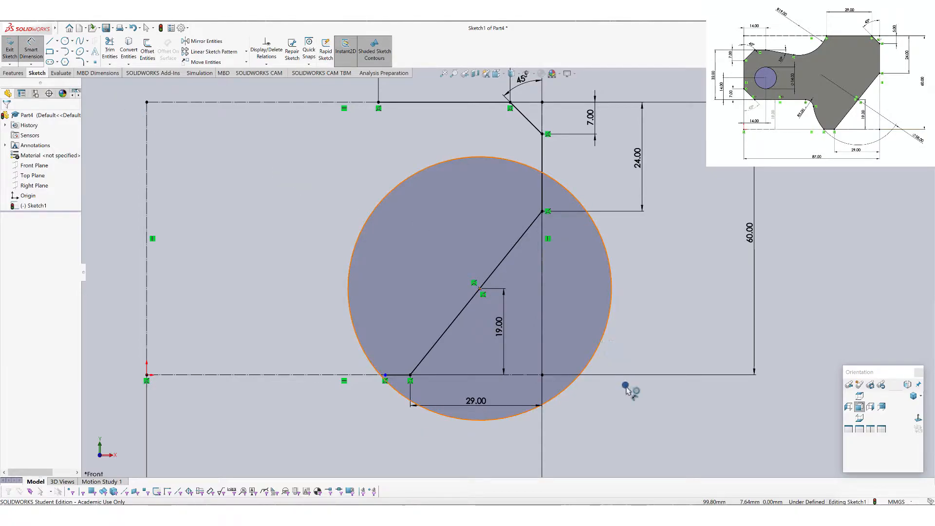
{"action": "left_click", "coordinate": [682, 424]}
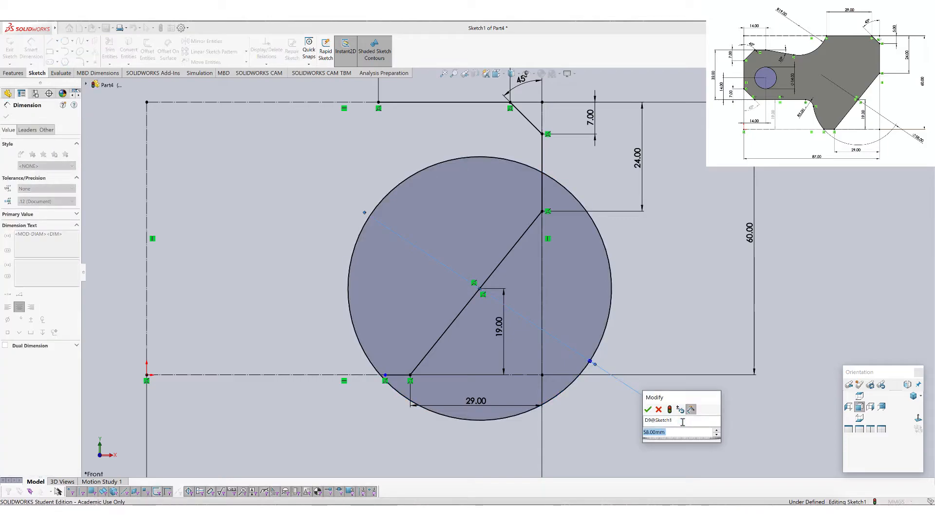
{"action": "left_click", "coordinate": [650, 410]}
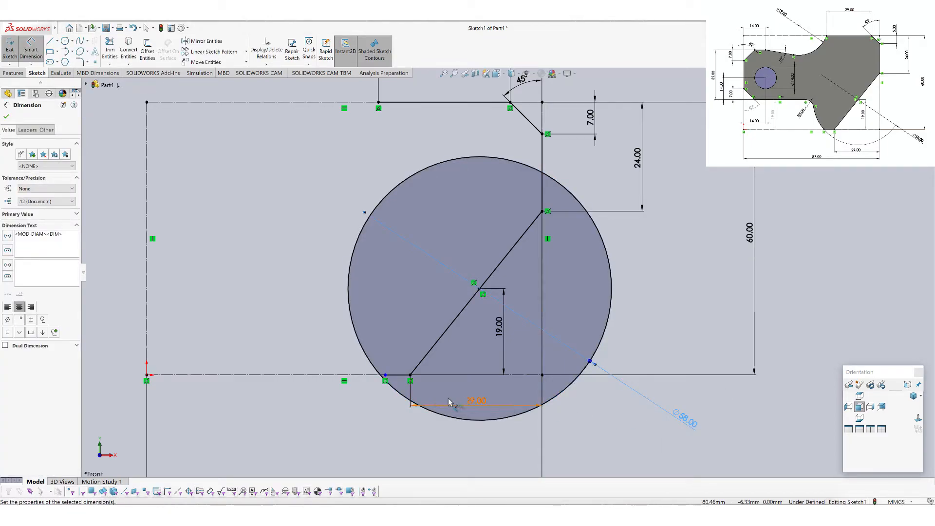
{"action": "left_click", "coordinate": [6, 117]}
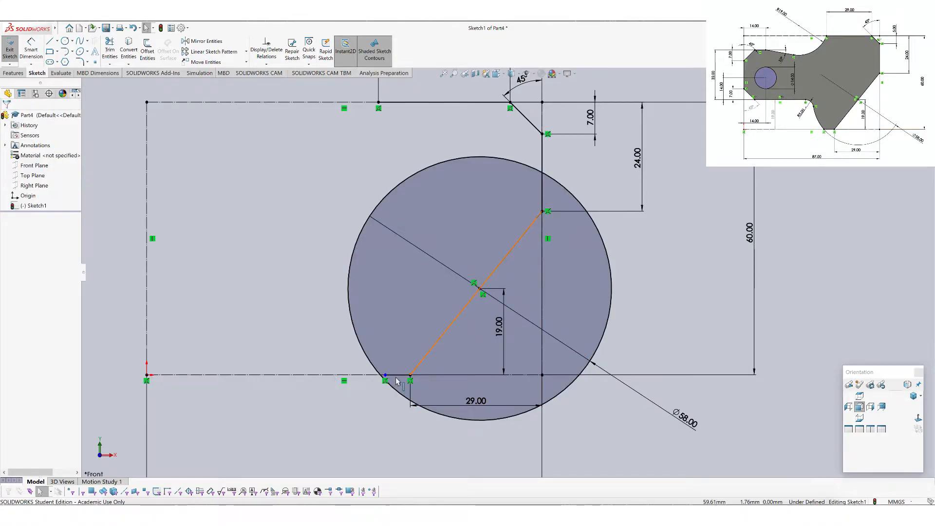
Extend the free end of the short bottom line until it meets the circle
{"action": "scroll", "coordinate": [396, 377], "scroll_direction": "down", "scroll_amount": 8}
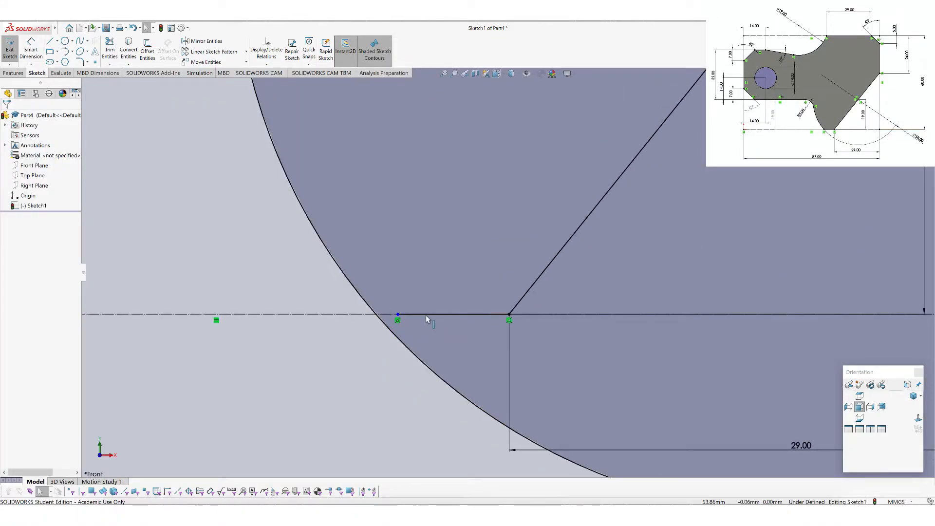
{"action": "left_click", "coordinate": [108, 64]}
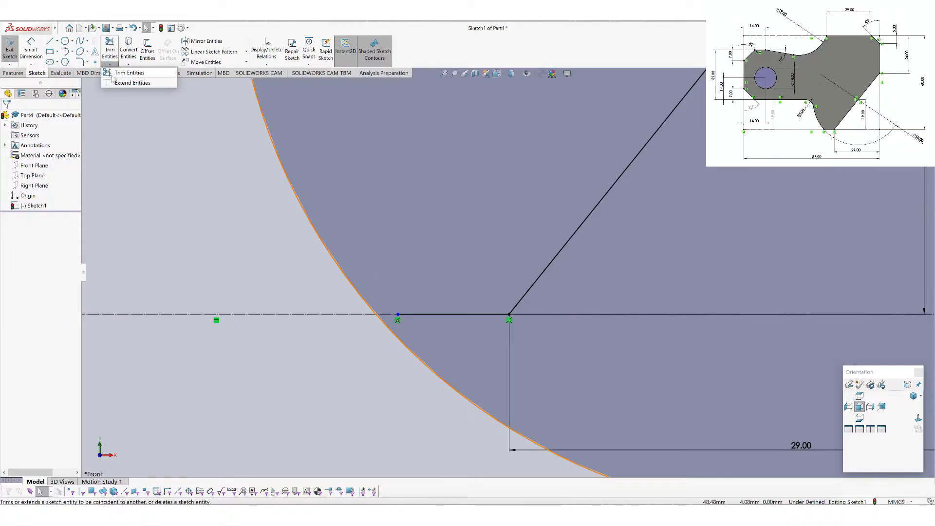
{"action": "left_click", "coordinate": [114, 82]}
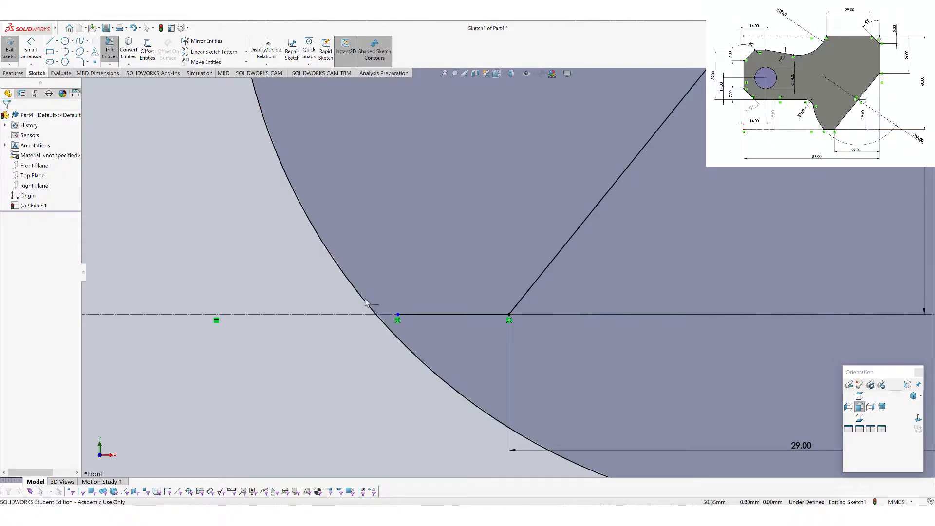
{"action": "left_click", "coordinate": [405, 317]}
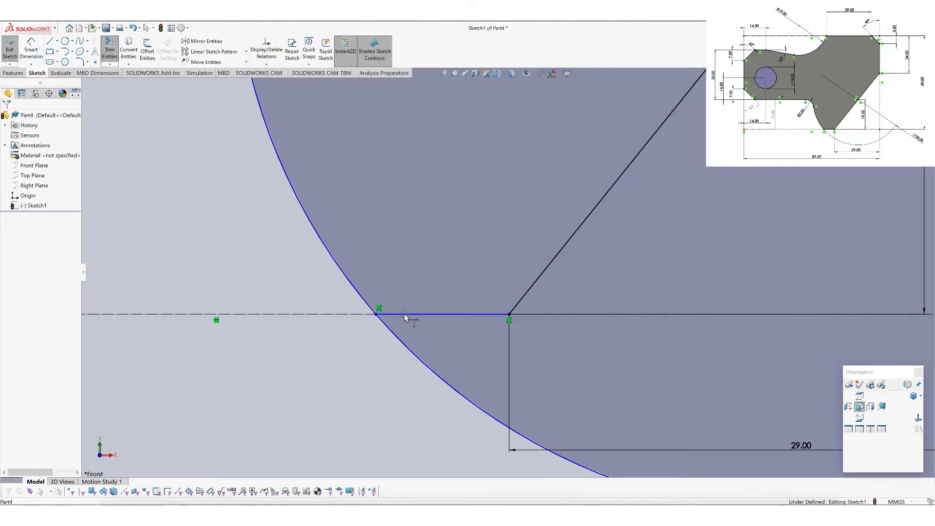
{"action": "right_click", "coordinate": [129, 161]}
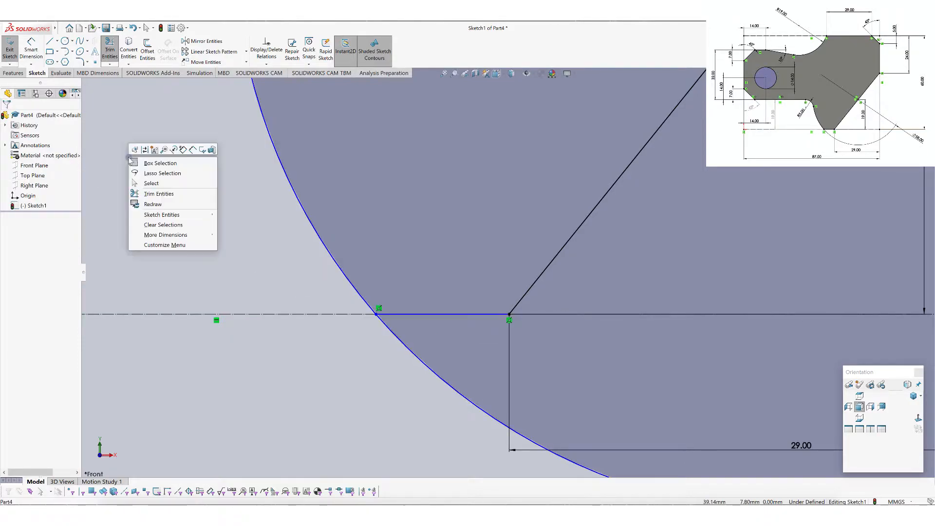
{"action": "left_click", "coordinate": [141, 181]}
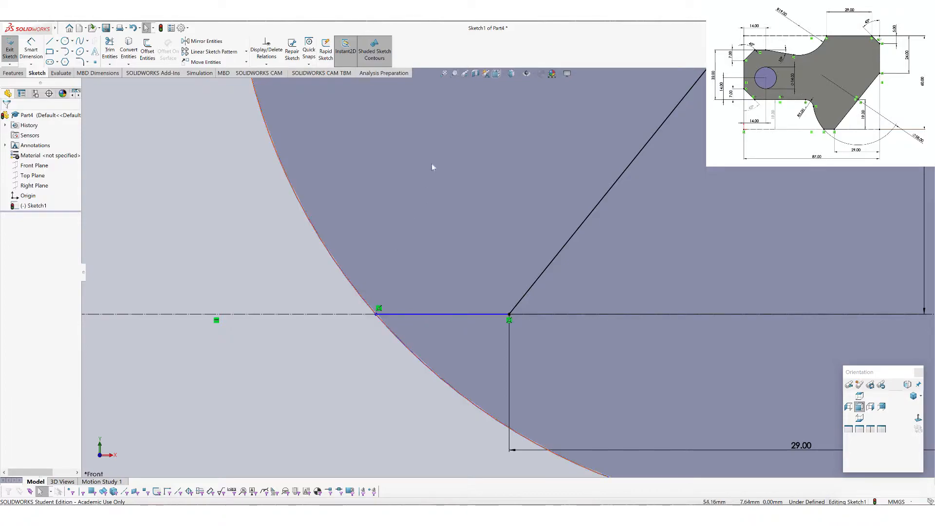
Sketch a horizontal line about 19.9 mm long inside the rectangle, left of the circle and level with the circle's centre
{"action": "left_click", "coordinate": [443, 74]}
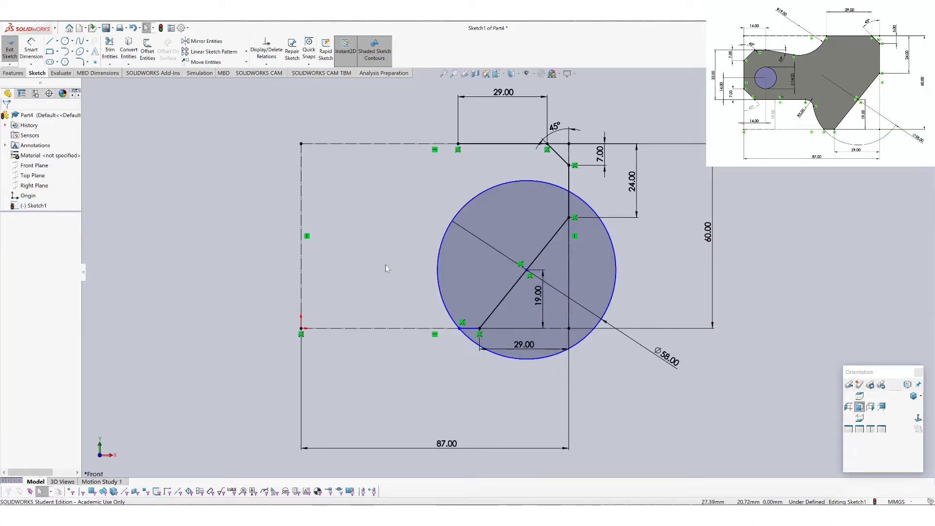
{"action": "left_click", "coordinate": [49, 41]}
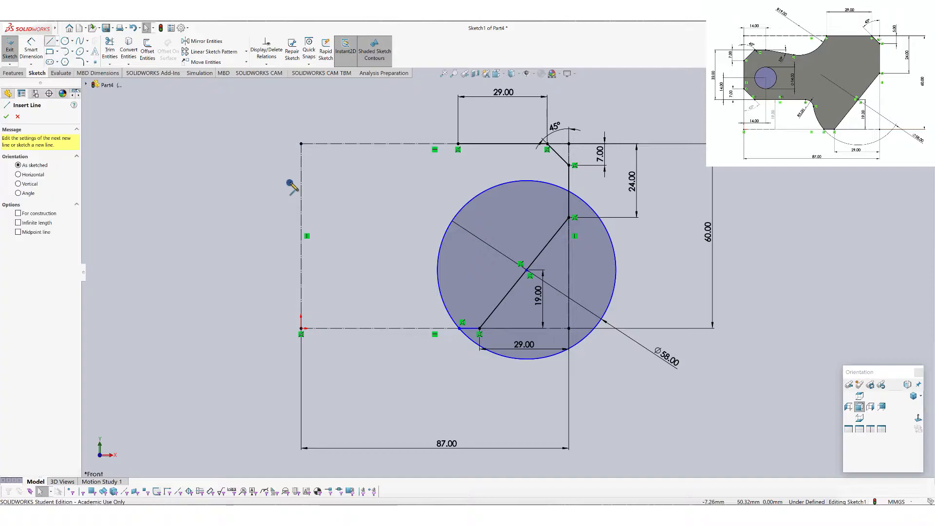
{"action": "left_click", "coordinate": [326, 271]}
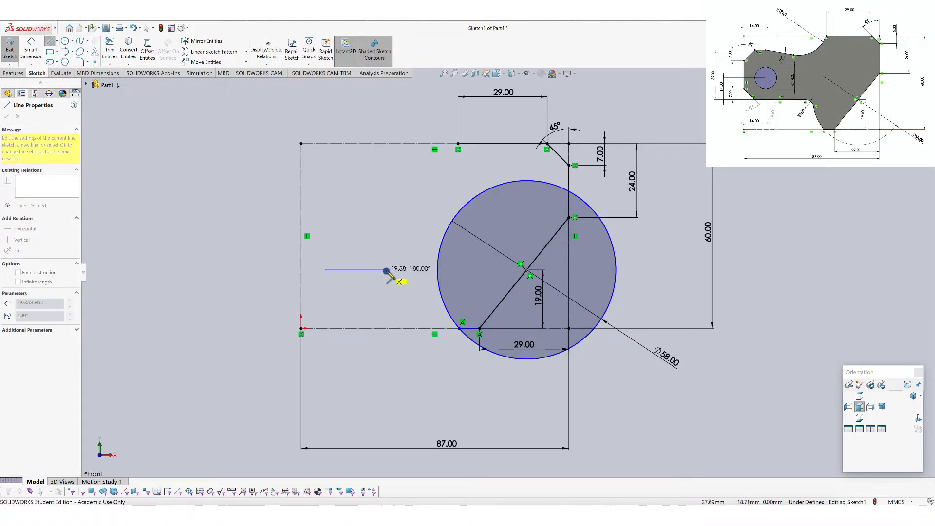
{"action": "left_click", "coordinate": [386, 270]}
{"action": "right_click", "coordinate": [387, 273]}
{"action": "left_click", "coordinate": [396, 274]}
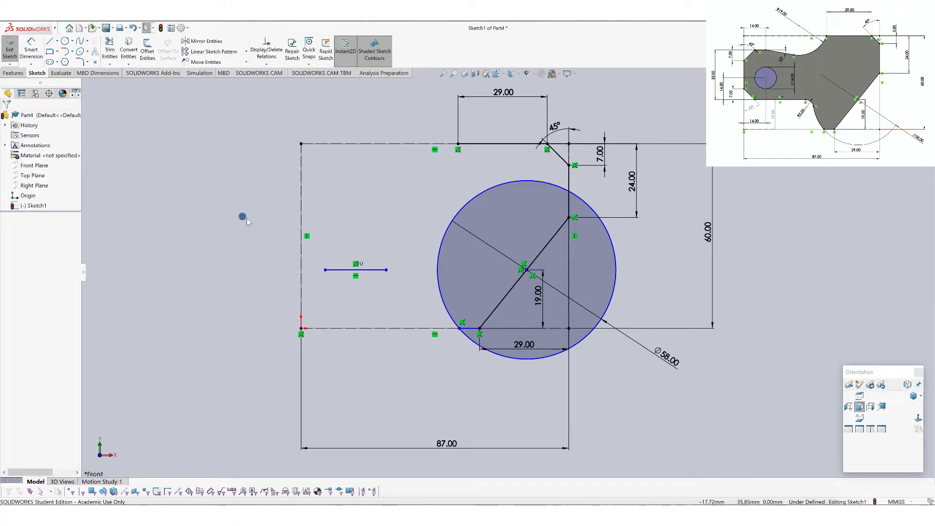
Add a driven vertical dimension between the short bottom line and the horizontal line left of the circle
{"action": "left_click", "coordinate": [30, 51]}
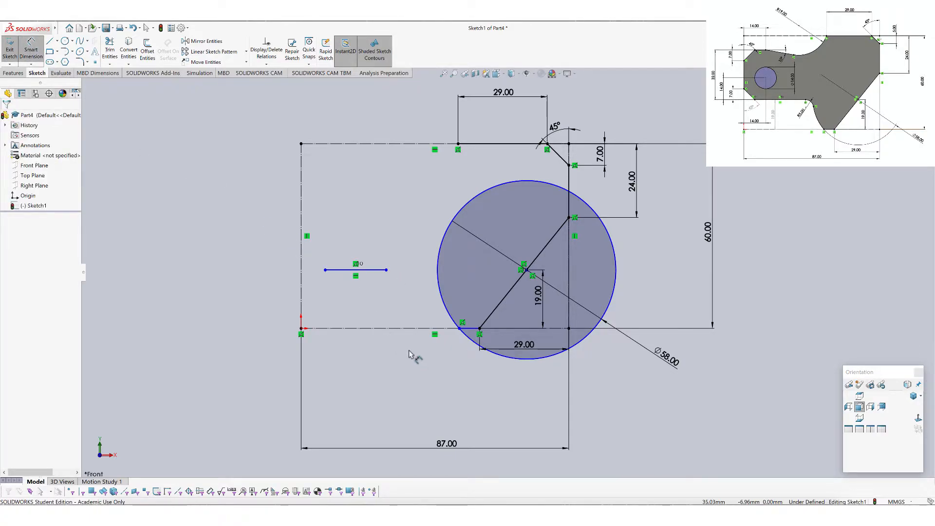
{"action": "left_click", "coordinate": [477, 330]}
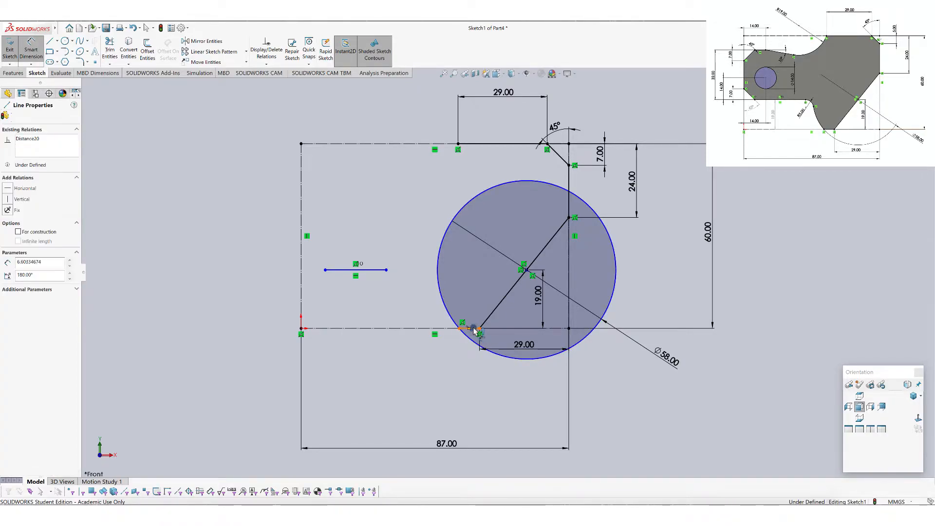
{"action": "left_click", "coordinate": [371, 271]}
{"action": "left_click", "coordinate": [363, 301]}
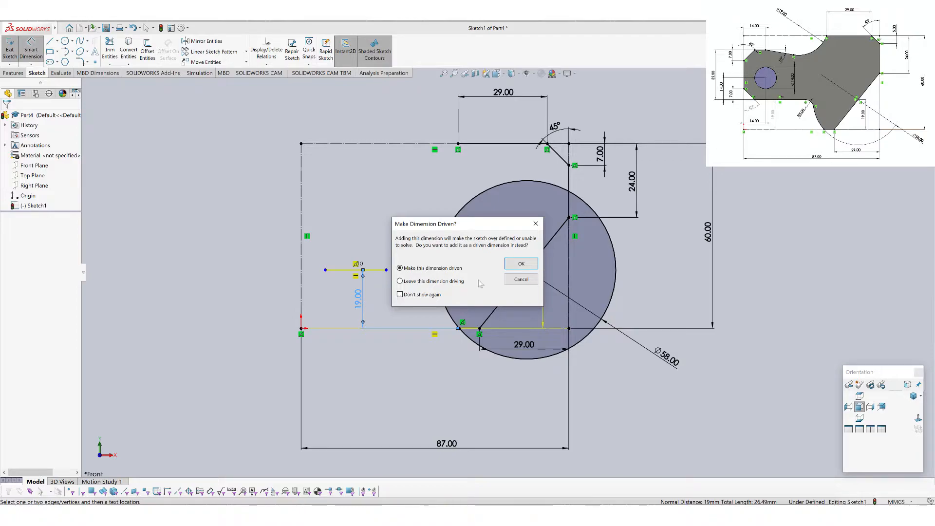
{"action": "left_click", "coordinate": [521, 263]}
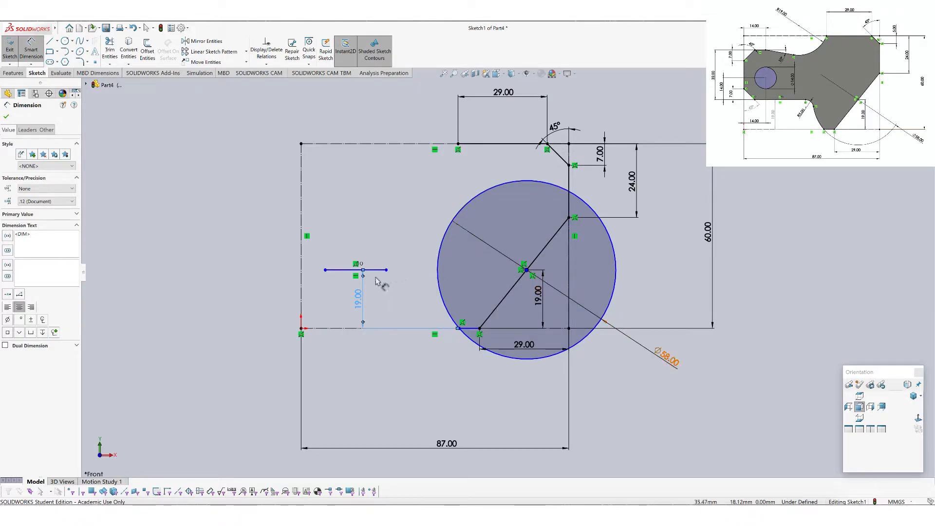
{"action": "left_click", "coordinate": [6, 116]}
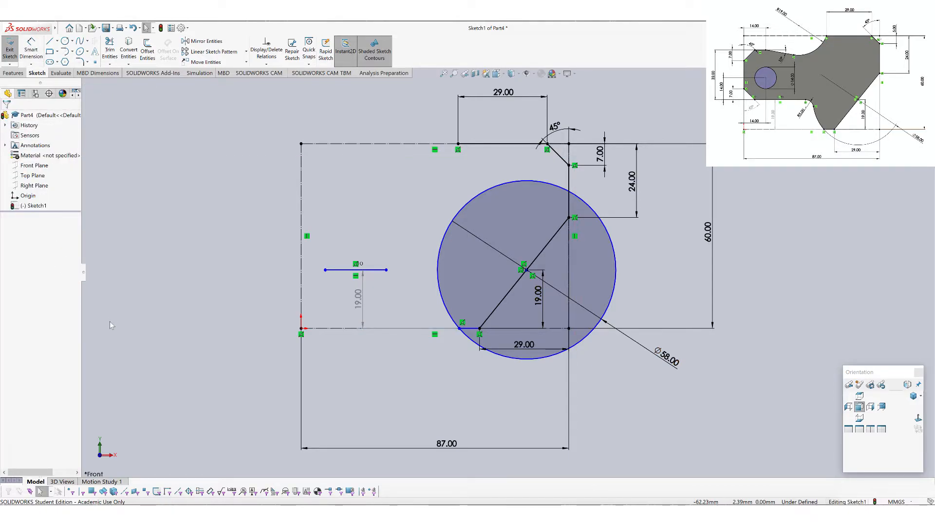
Draw a tangent arc of about 24.3 mm radius from the horizontal line's right end down to the circle
{"action": "left_click", "coordinate": [72, 52]}
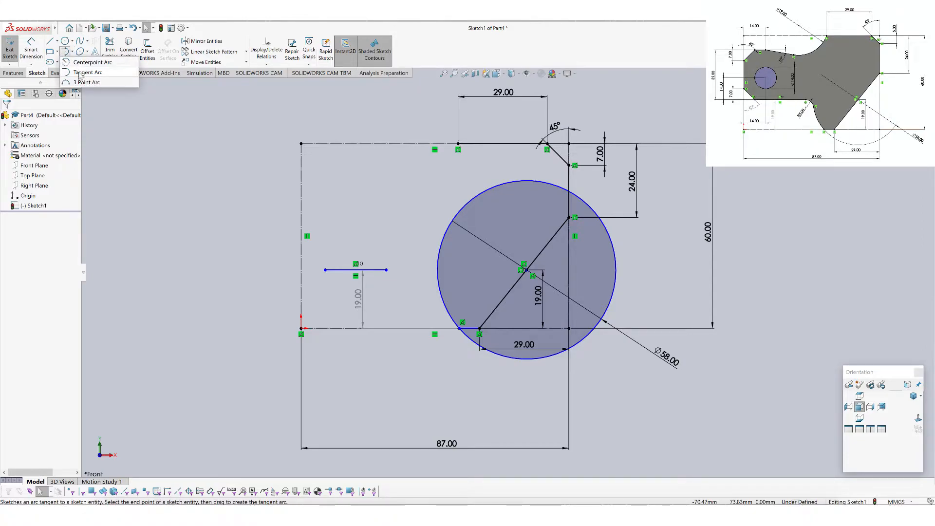
{"action": "left_click", "coordinate": [79, 73]}
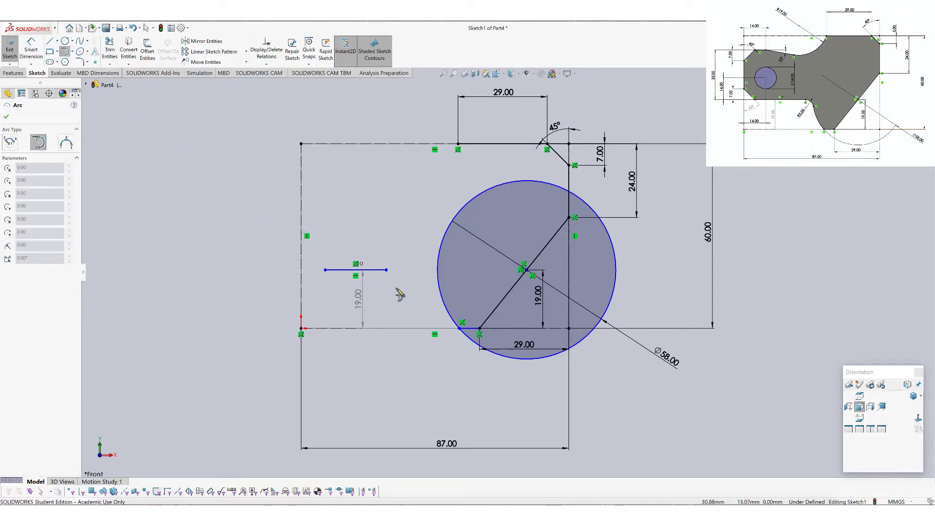
{"action": "left_click", "coordinate": [386, 270]}
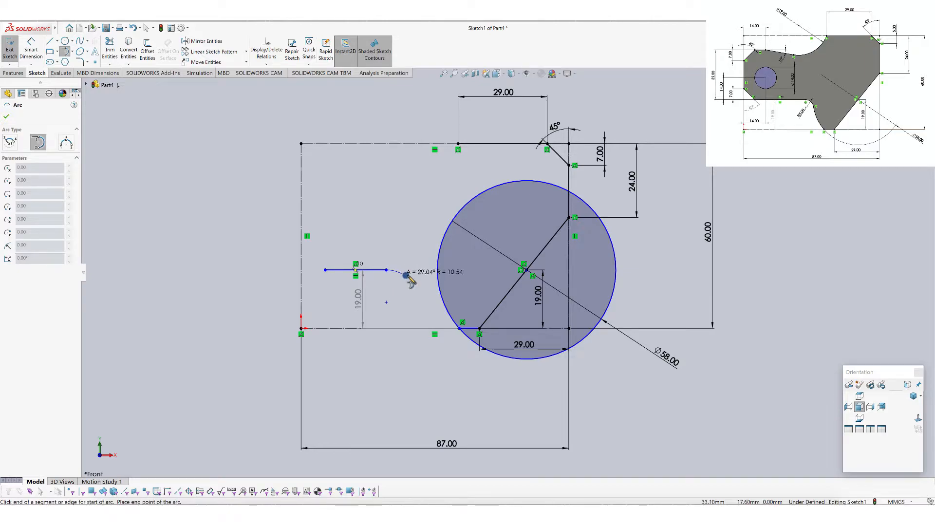
{"action": "left_click", "coordinate": [440, 294]}
{"action": "right_click", "coordinate": [440, 293]}
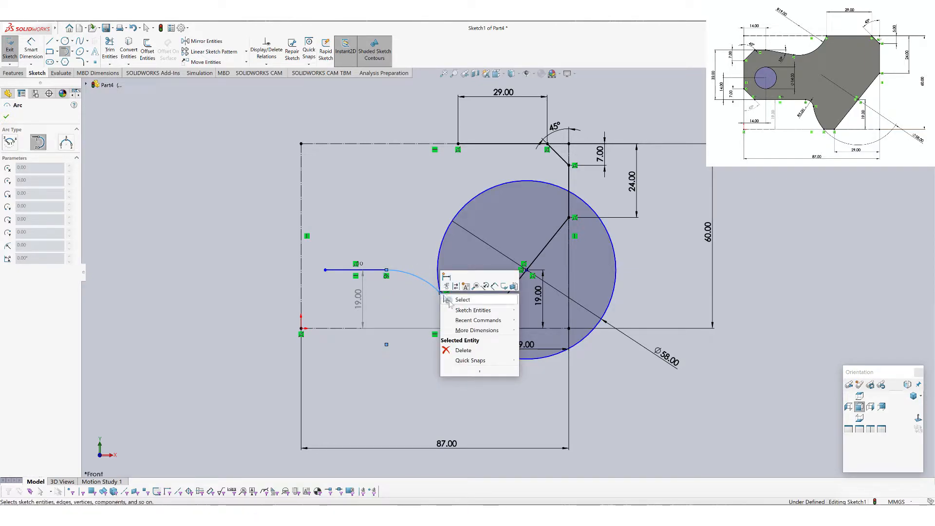
{"action": "left_click", "coordinate": [456, 299]}
Dimension the radius of the arc between the horizontal line and the circle to 5 mm
{"action": "left_click", "coordinate": [31, 49]}
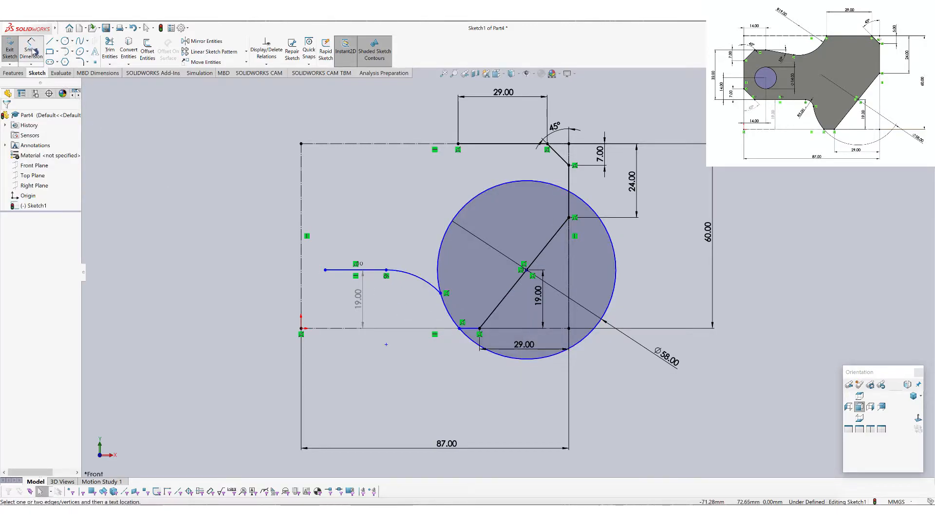
{"action": "left_click", "coordinate": [420, 280]}
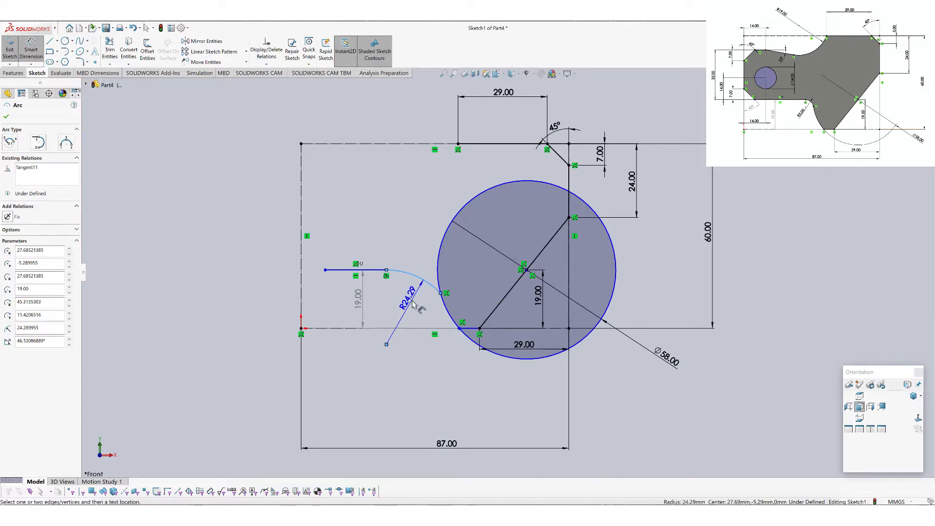
{"action": "left_click", "coordinate": [413, 304]}
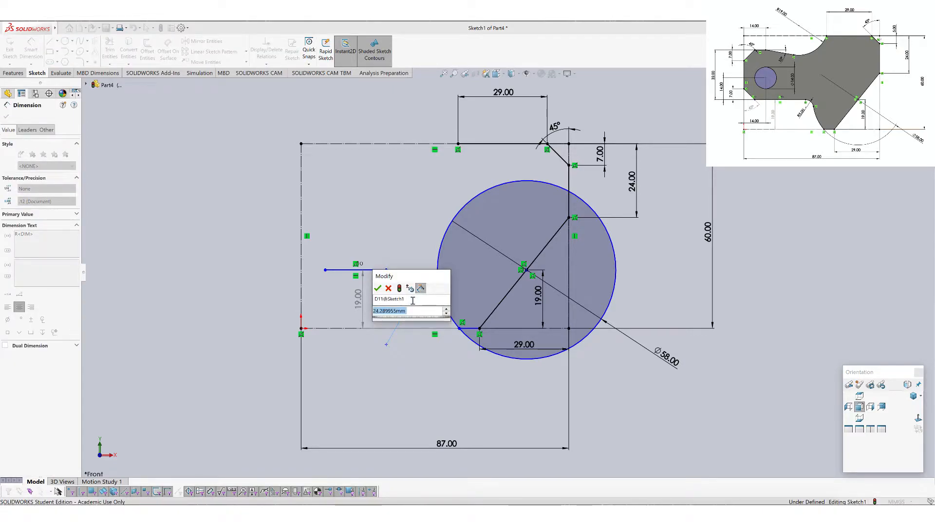
{"action": "type", "text": "5"}
{"action": "key", "text": "Return"}
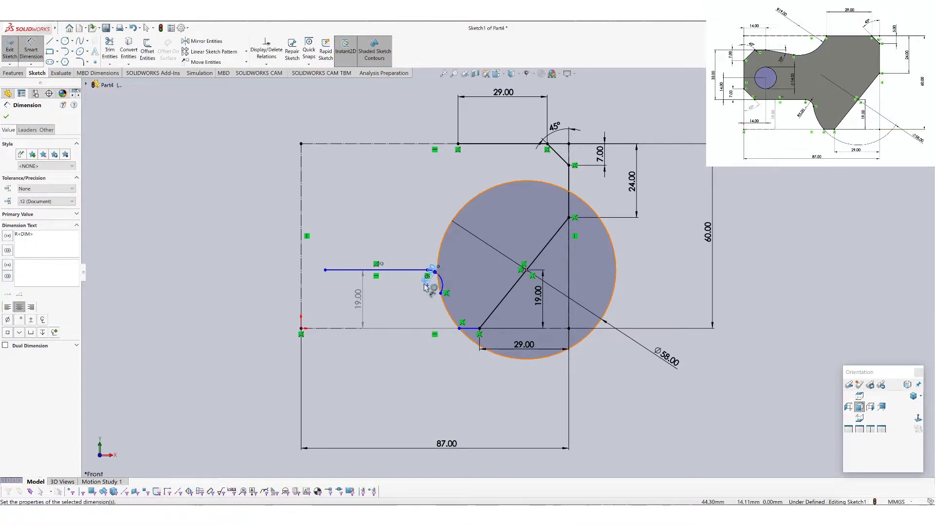
{"action": "left_click", "coordinate": [7, 117]}
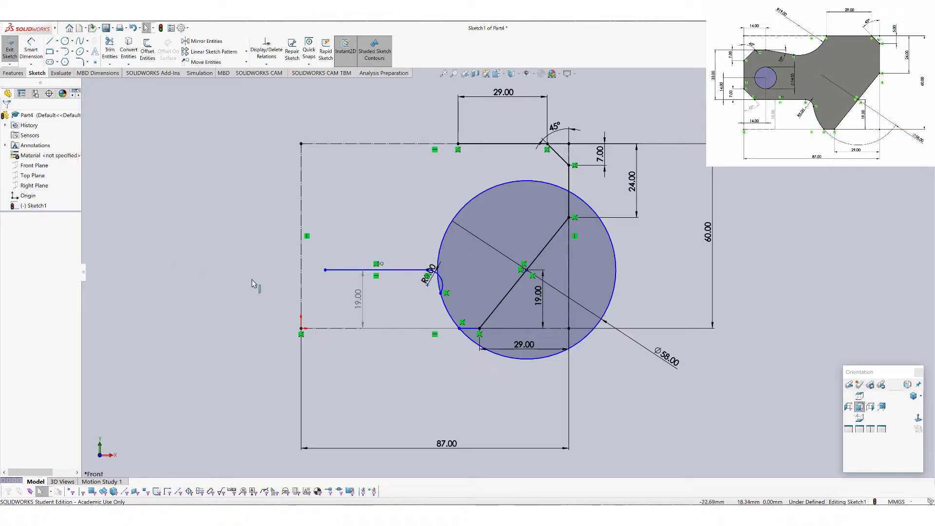
Add a tangent relation between the 5 mm arc and the large circle
{"action": "scroll", "coordinate": [447, 284], "scroll_direction": "down", "scroll_amount": 2}
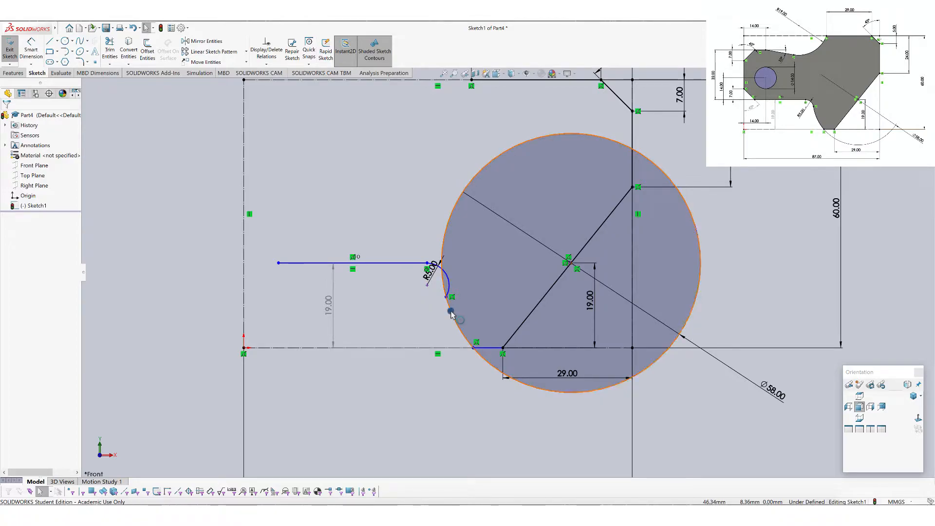
{"action": "left_click", "coordinate": [449, 304]}
{"action": "left_click", "coordinate": [448, 283], "text": "ctrl"}
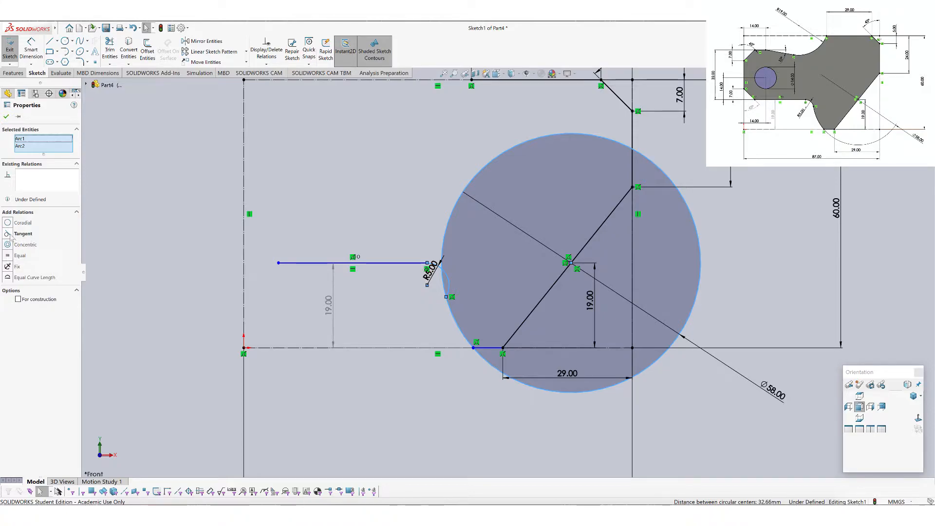
{"action": "left_click", "coordinate": [8, 233]}
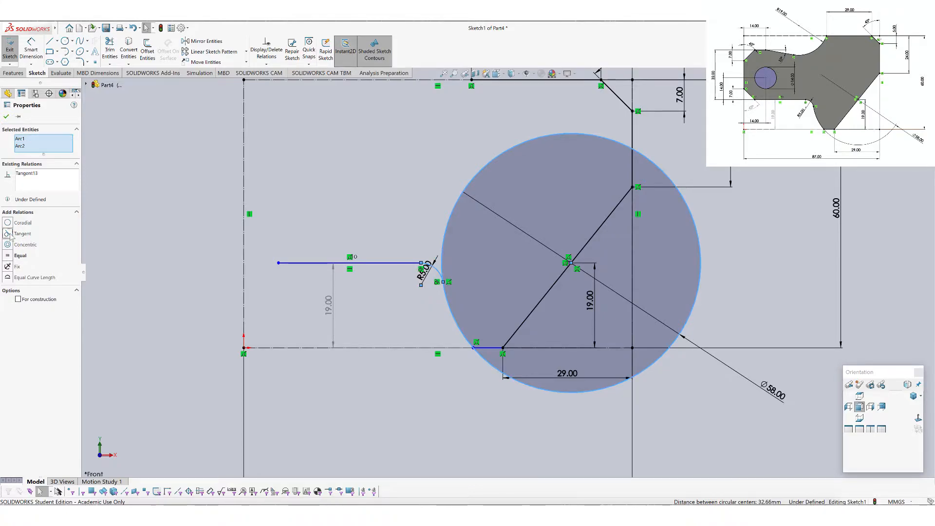
{"action": "left_click", "coordinate": [5, 117]}
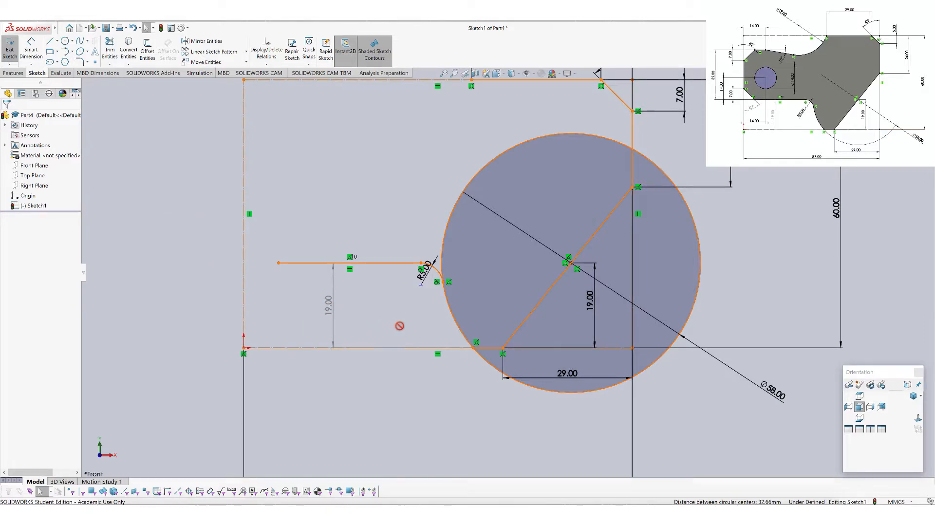
Trim the large circle down to the arc between the 5 mm arc and the short bottom line
{"action": "scroll", "coordinate": [382, 398], "scroll_direction": "up", "scroll_amount": 2}
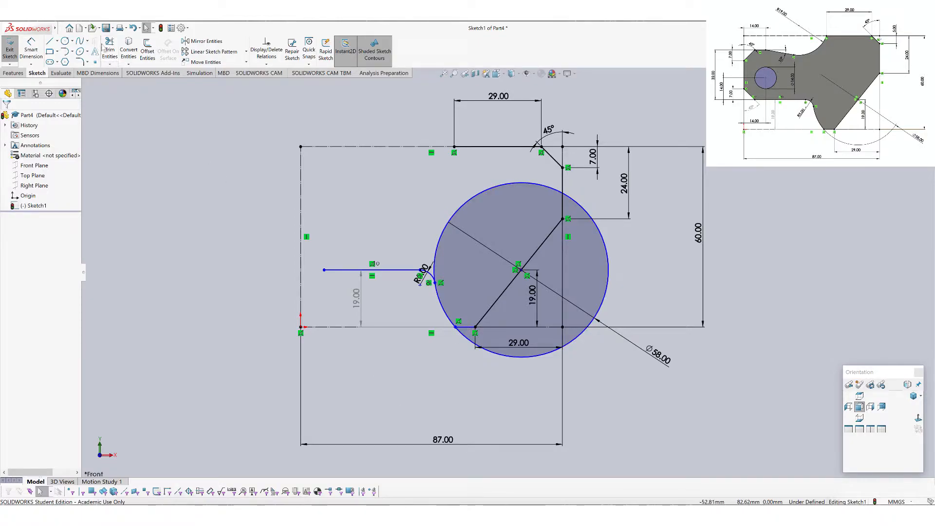
{"action": "left_click", "coordinate": [110, 49]}
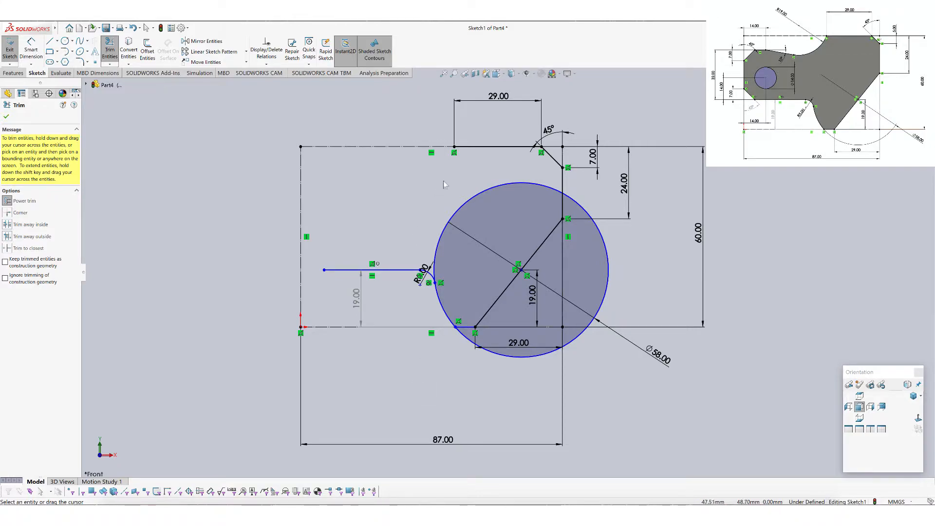
{"action": "left_click_drag", "start_coordinate": [444, 184], "coordinate": [479, 229]}
{"action": "left_click_drag", "start_coordinate": [617, 285], "coordinate": [590, 278]}
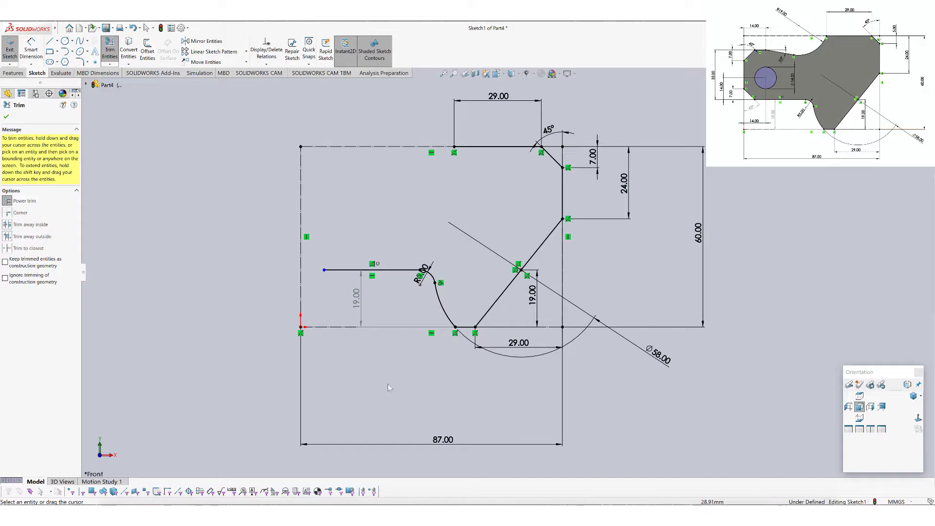
{"action": "left_click", "coordinate": [7, 118]}
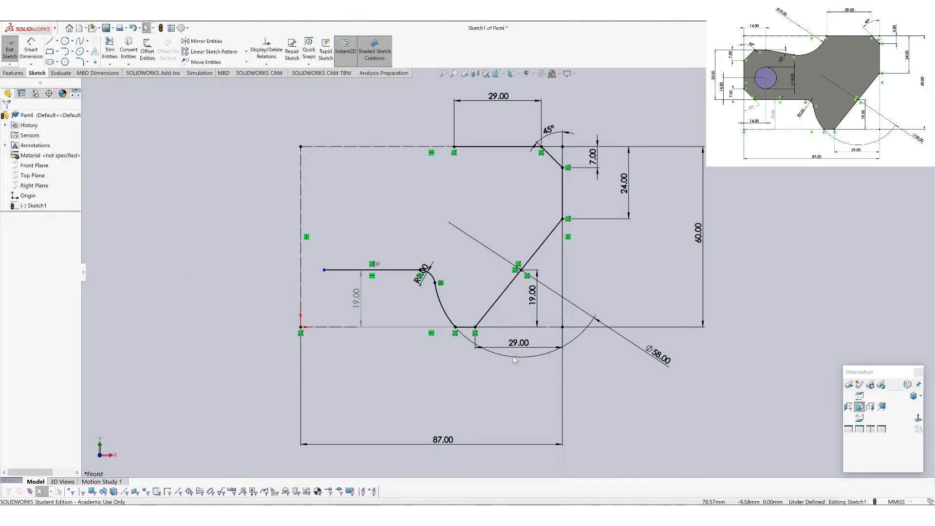
Move the 5 mm radius dimension's label below and clear of its arc
{"action": "mouse_move", "coordinate": [530, 384]}
{"action": "left_mouse_down"}
{"action": "mouse_move", "coordinate": [513, 351]}
{"action": "mouse_move", "coordinate": [528, 388]}
{"action": "left_mouse_up"}
{"action": "left_click_drag", "start_coordinate": [420, 273], "coordinate": [411, 293]}
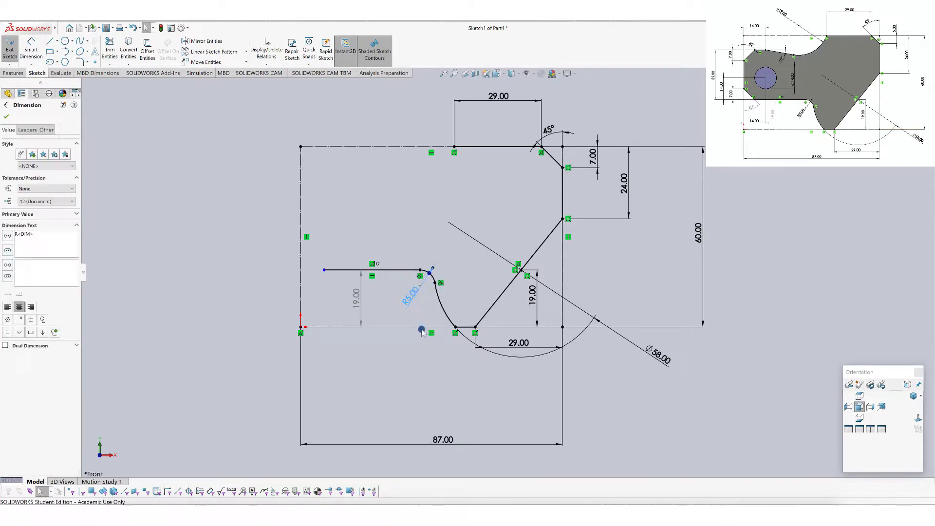
{"action": "left_click", "coordinate": [425, 363]}
Save the part to the Desktop as Practice Part 1, replacing the existing file
{"action": "key", "text": "ctrl+s"}
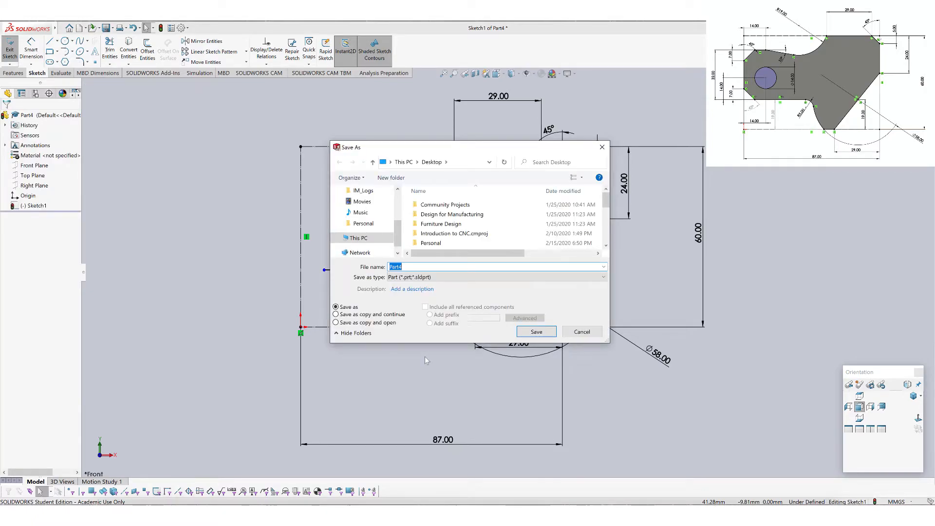
{"action": "type", "text": "Practice"}
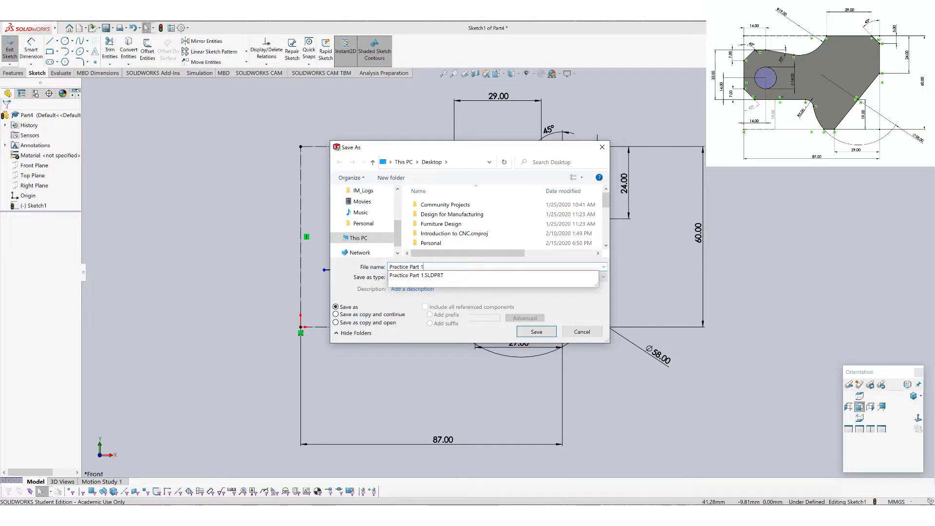
{"action": "key", "text": "Return"}
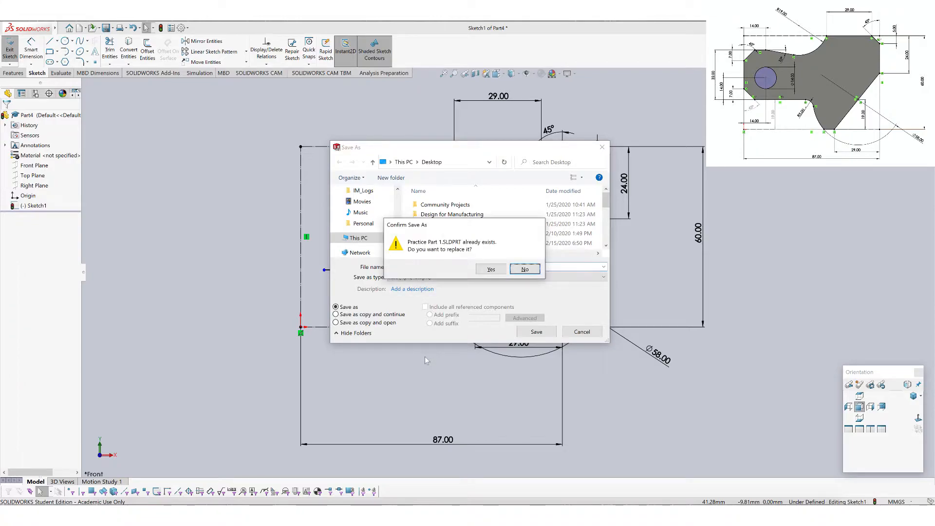
{"action": "left_click", "coordinate": [491, 269]}
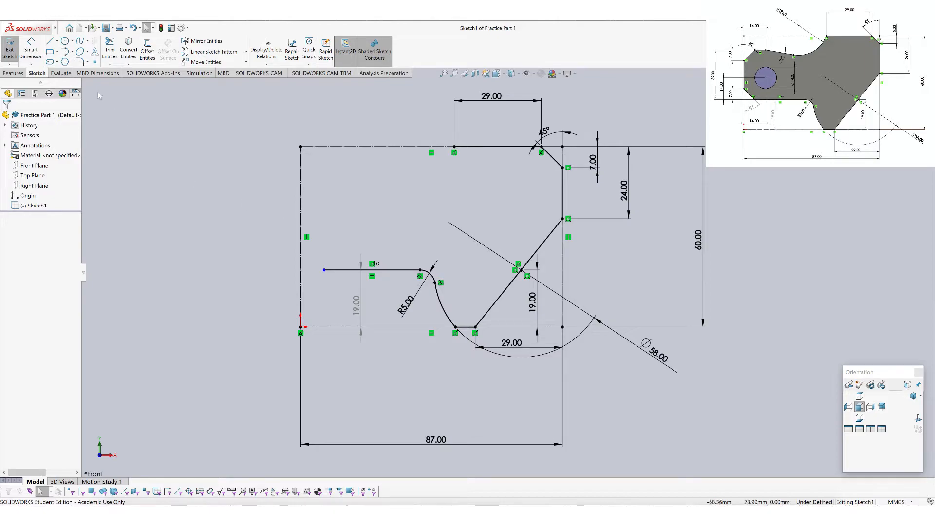
Draw connected lines from the horizontal line's open end: 135° diagonal about 11 mm, vertical along the construction edge, diagonal about 9 mm, horizontal about 8.4 mm
{"action": "left_click", "coordinate": [49, 41]}
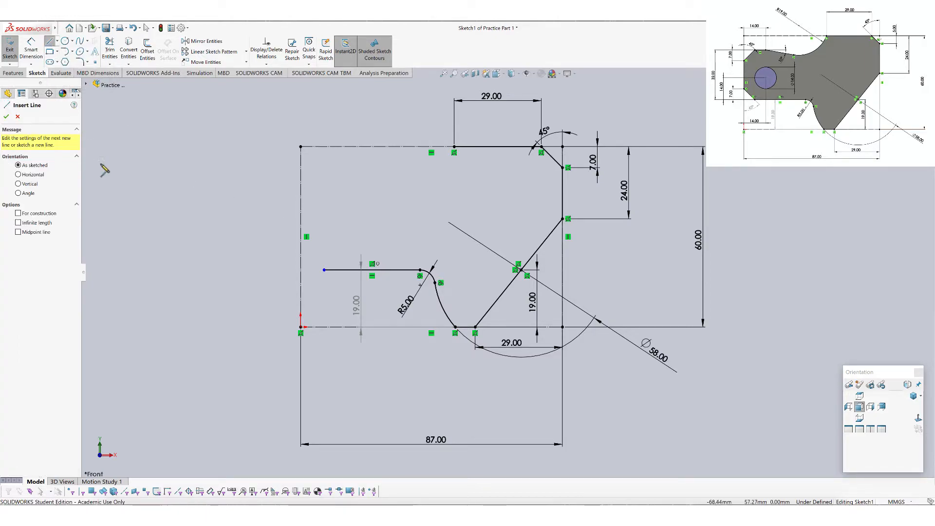
{"action": "left_click", "coordinate": [323, 270]}
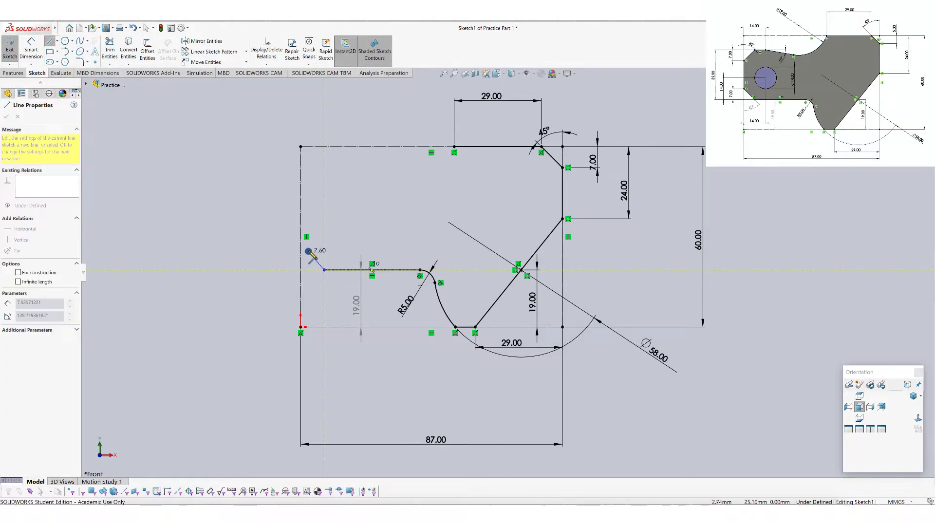
{"action": "left_click", "coordinate": [300, 246]}
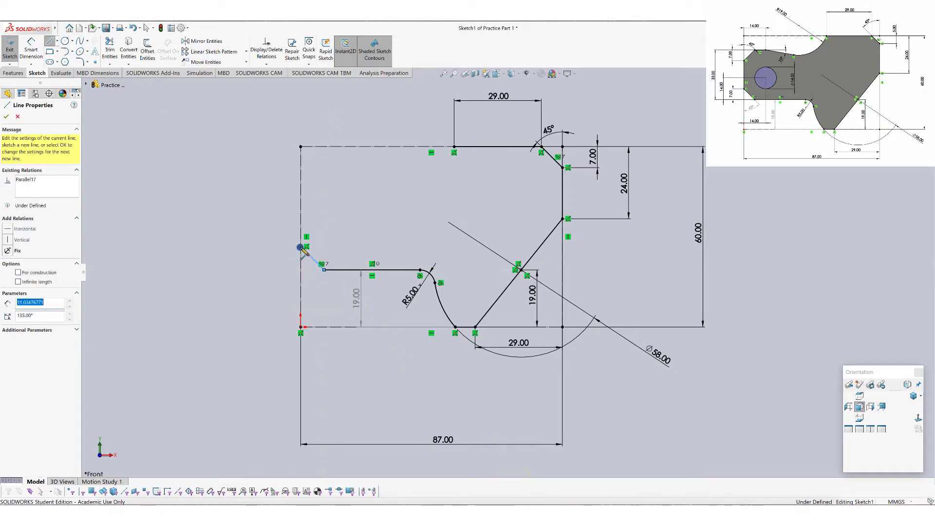
{"action": "left_click", "coordinate": [301, 189]}
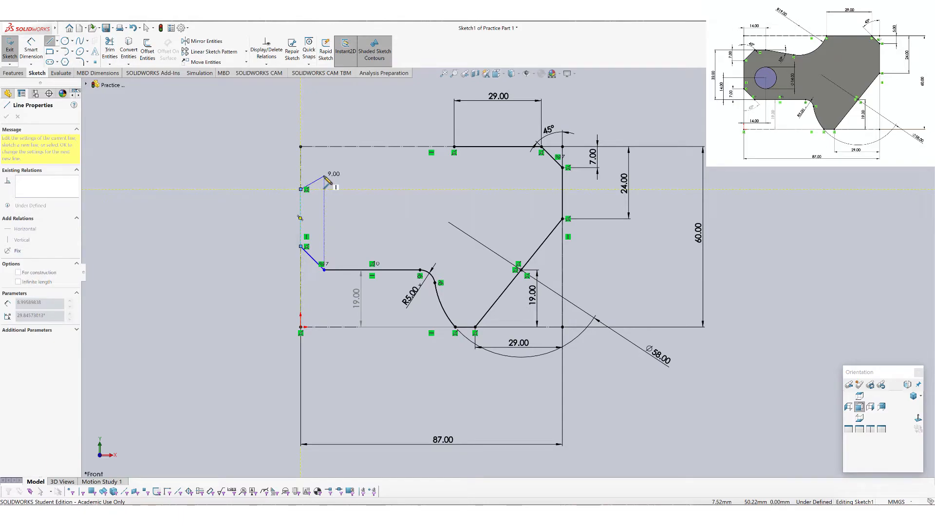
{"action": "left_click", "coordinate": [324, 176]}
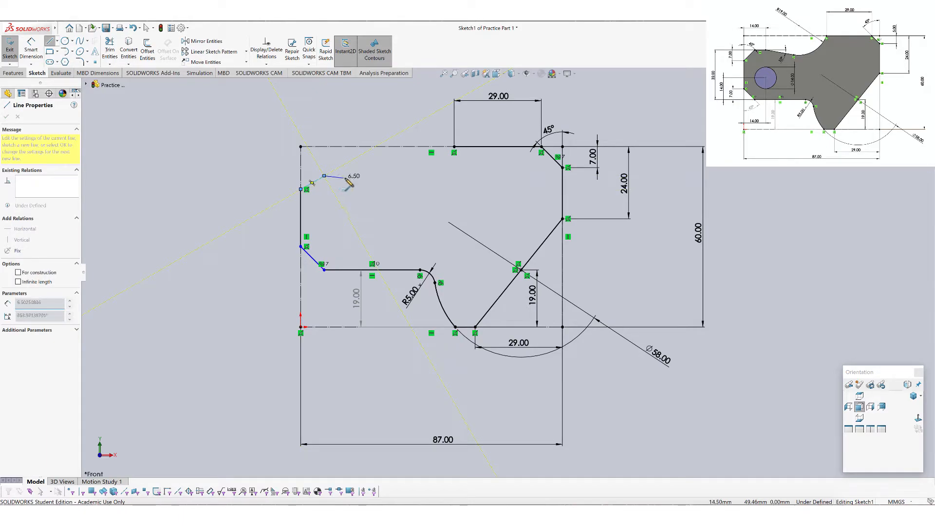
{"action": "left_click", "coordinate": [350, 177]}
{"action": "right_click", "coordinate": [350, 176]}
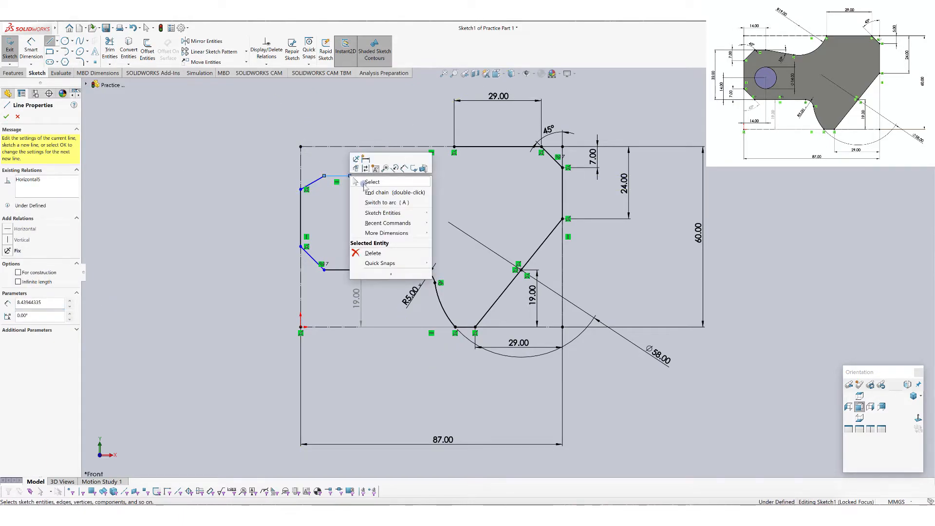
{"action": "left_click", "coordinate": [364, 183]}
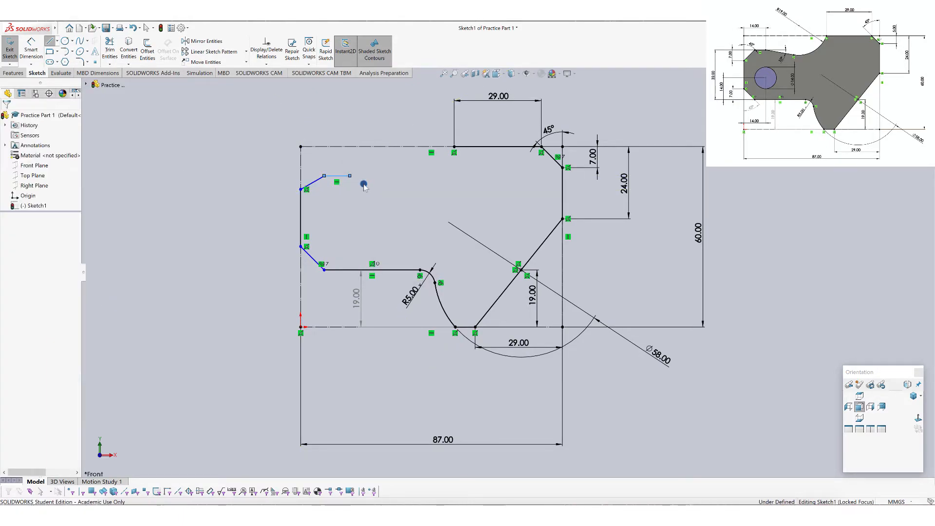
Set the lower-left chamfer's vertical height to 7 mm
{"action": "left_click", "coordinate": [25, 50]}
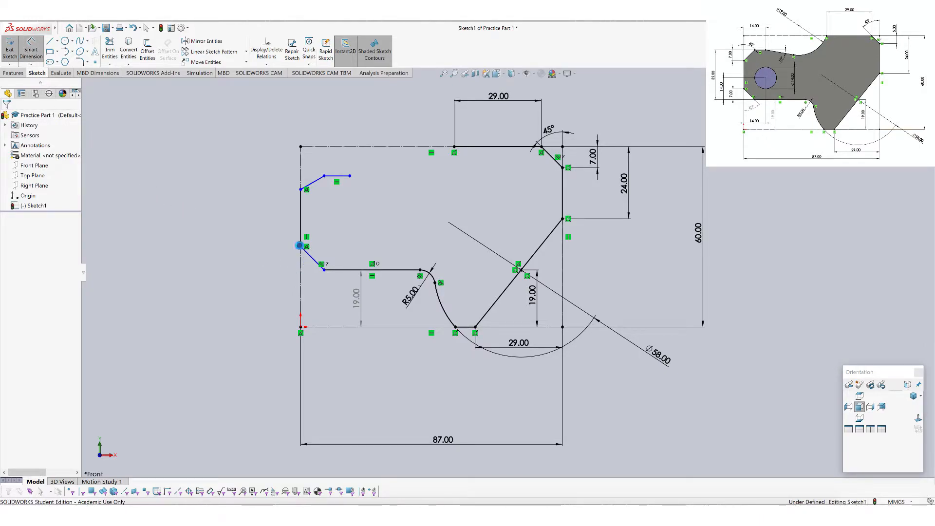
{"action": "left_click", "coordinate": [300, 246]}
{"action": "left_click", "coordinate": [333, 272]}
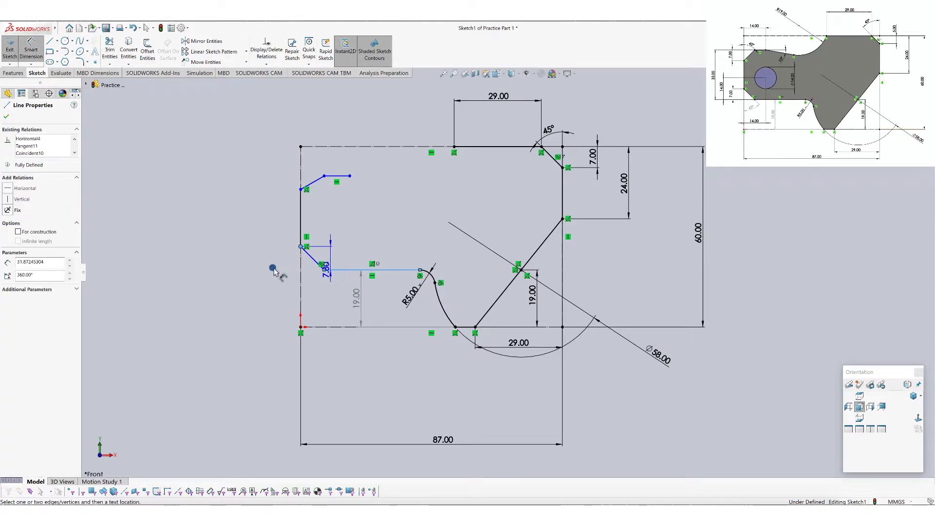
{"action": "left_click", "coordinate": [274, 264]}
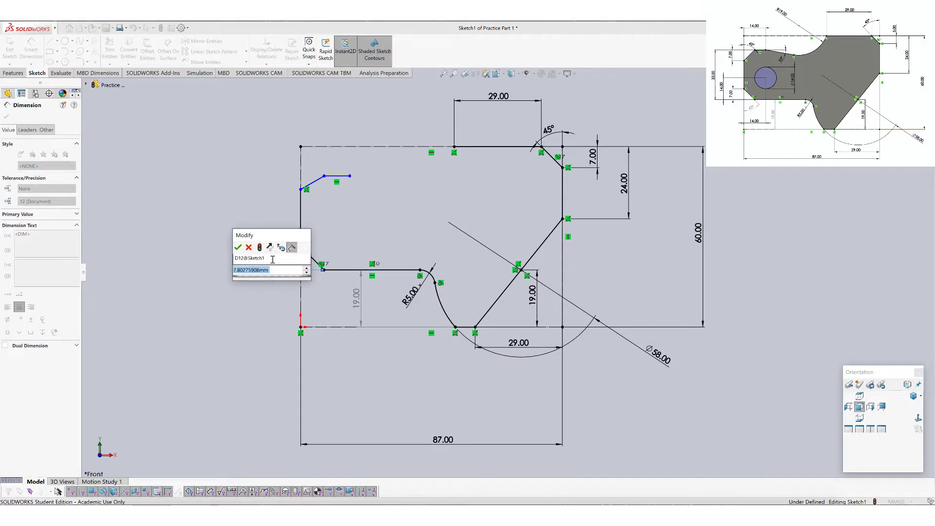
{"action": "type", "text": "7"}
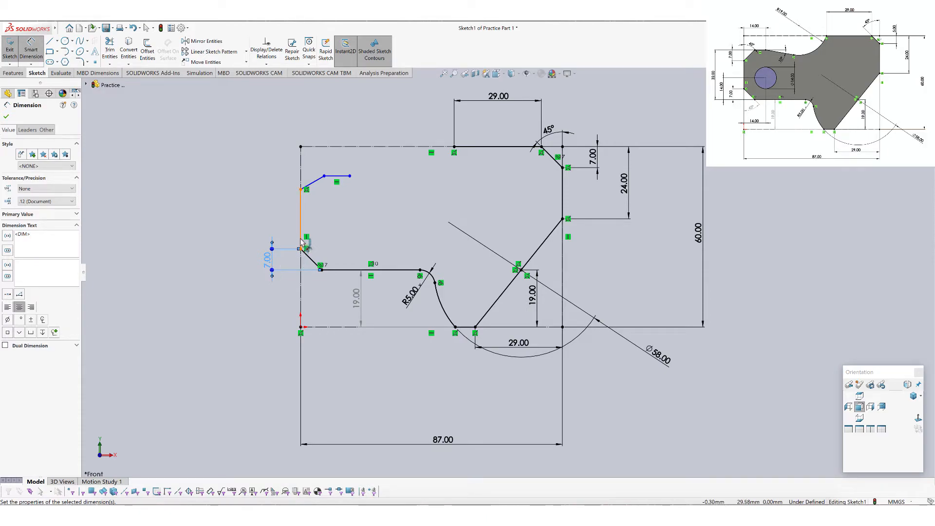
Add a driven angle dimension between the left vertical line and the lower-left chamfer
{"action": "left_click", "coordinate": [301, 241]}
{"action": "left_click", "coordinate": [312, 260]}
{"action": "left_click", "coordinate": [316, 290]}
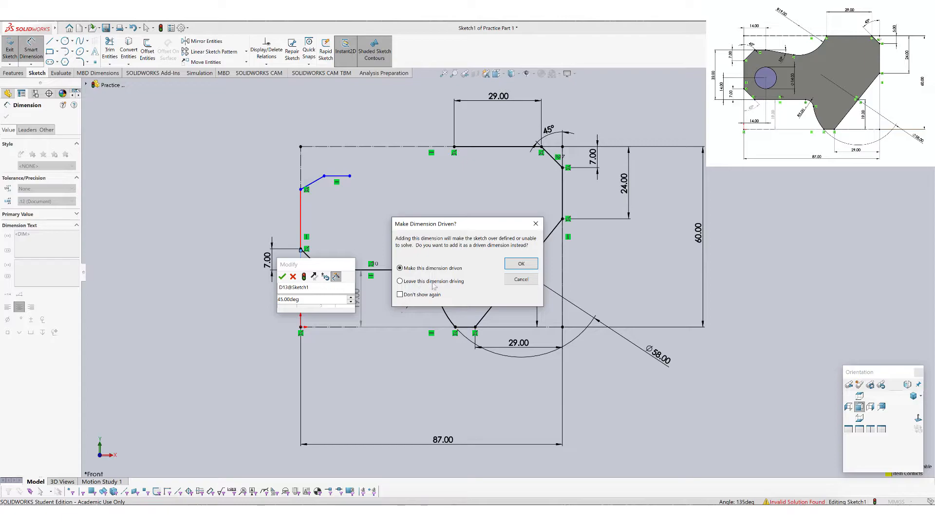
{"action": "left_click", "coordinate": [517, 269]}
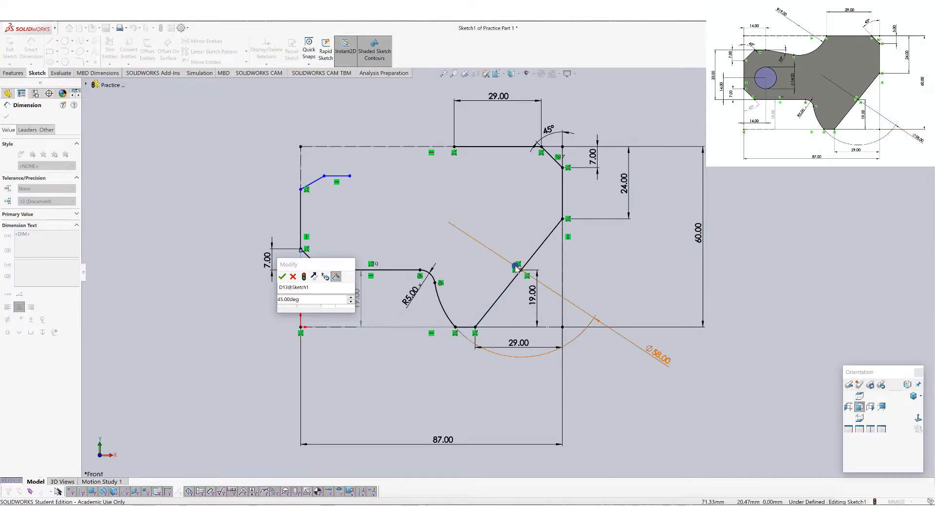
{"action": "left_click", "coordinate": [282, 277]}
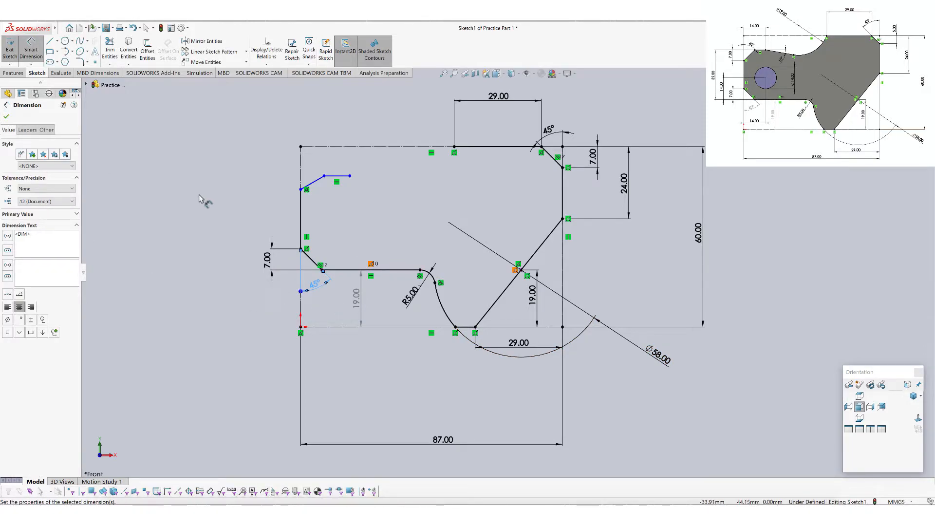
Dimension the upper-left chamfer's vertical height to 7 mm
{"action": "left_click", "coordinate": [324, 176]}
{"action": "left_click", "coordinate": [301, 189]}
{"action": "left_click", "coordinate": [281, 181]}
{"action": "type", "text": "7"}
{"action": "key", "text": "Return"}
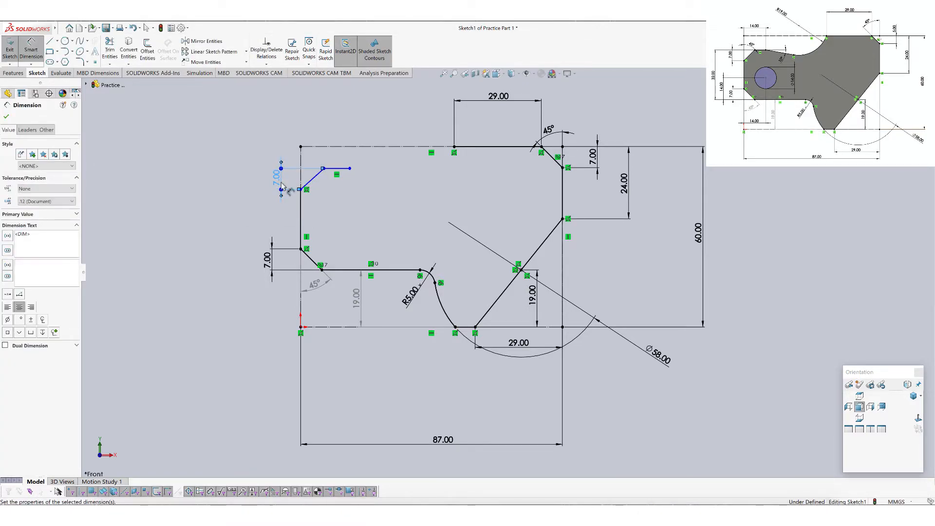
Dimension the angle between the left vertical line and the upper-left chamfer to 45°
{"action": "left_click", "coordinate": [301, 200]}
{"action": "left_click", "coordinate": [314, 175]}
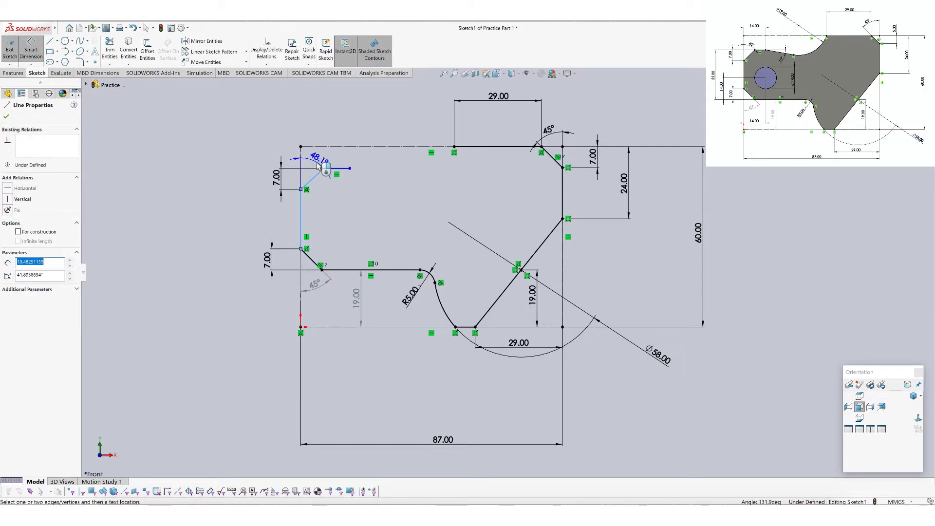
{"action": "left_click", "coordinate": [314, 161]}
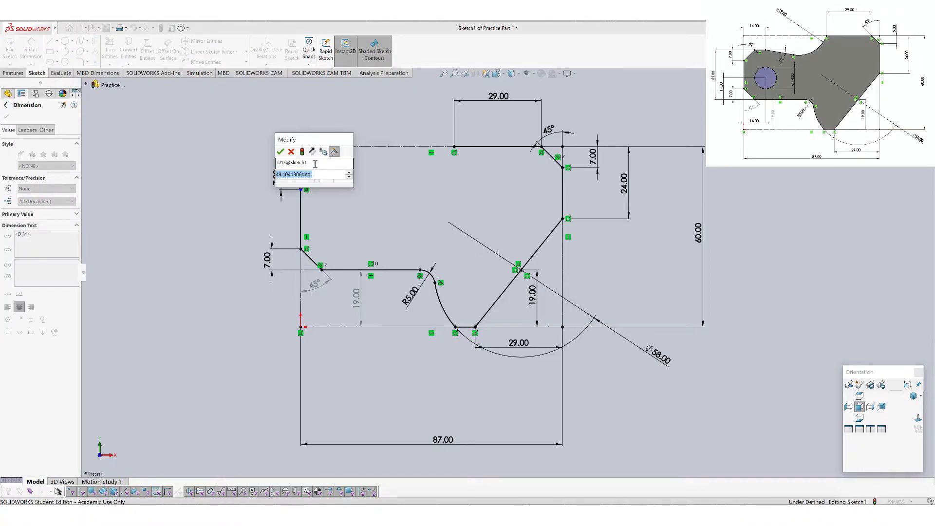
{"action": "type", "text": "45"}
{"action": "key", "text": "Return"}
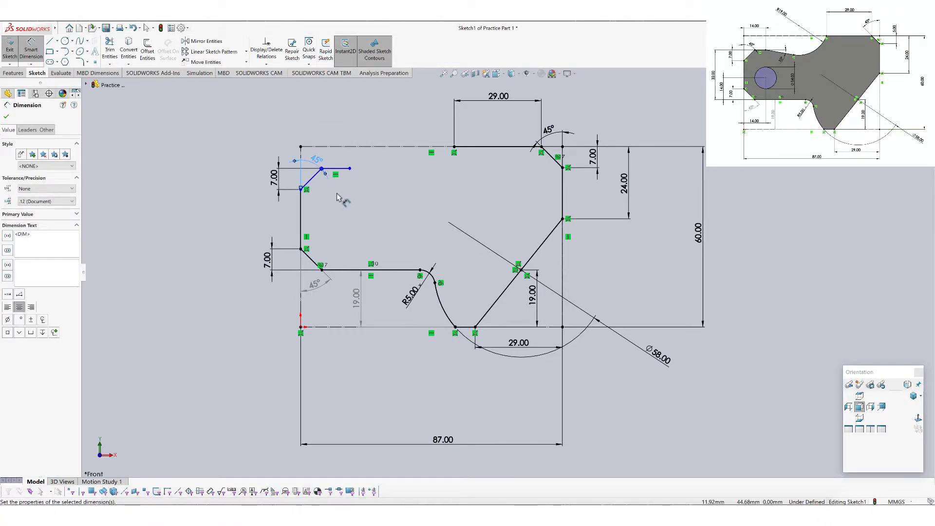
Dimension the vertical distance between the short upper and the lower horizontal lines at the profile's left end to 32 mm
{"action": "left_click", "coordinate": [329, 169]}
{"action": "left_click", "coordinate": [330, 270]}
{"action": "left_click", "coordinate": [247, 224]}
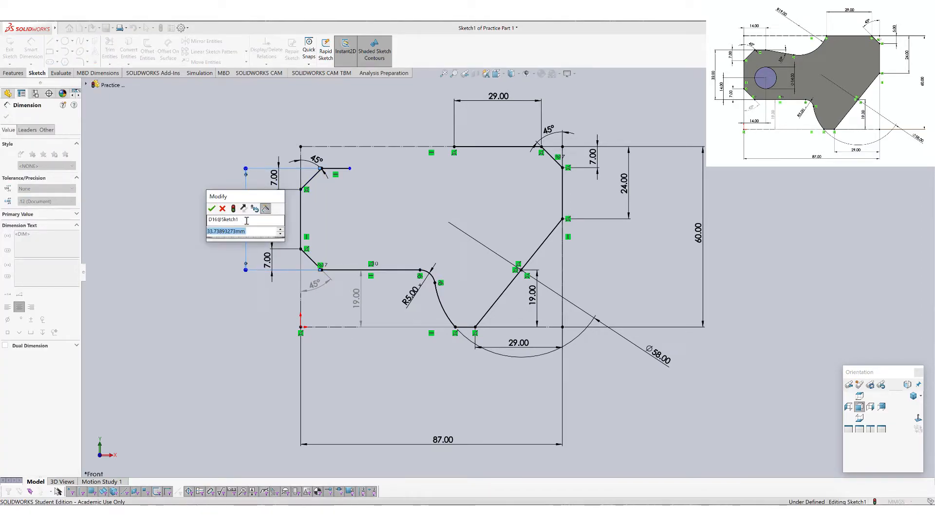
{"action": "type", "text": "32"}
{"action": "key", "text": "Return"}
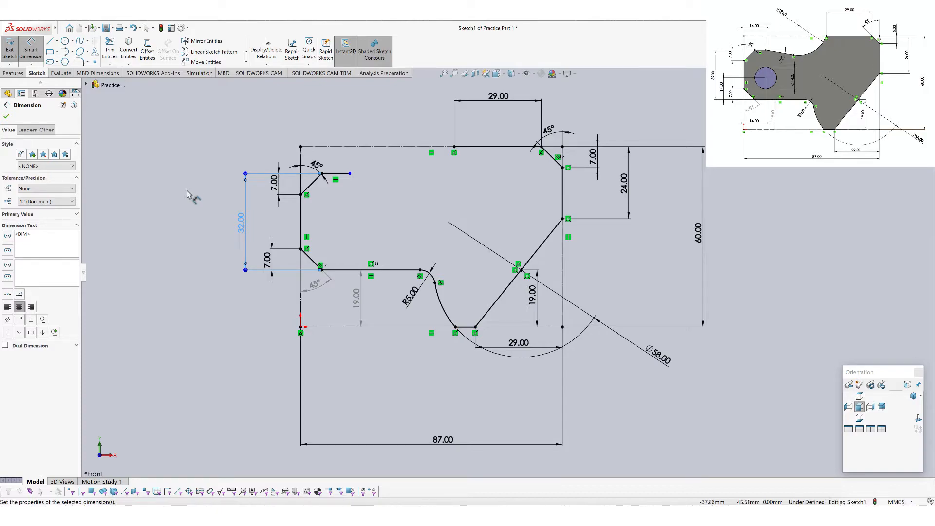
{"action": "left_click", "coordinate": [6, 116]}
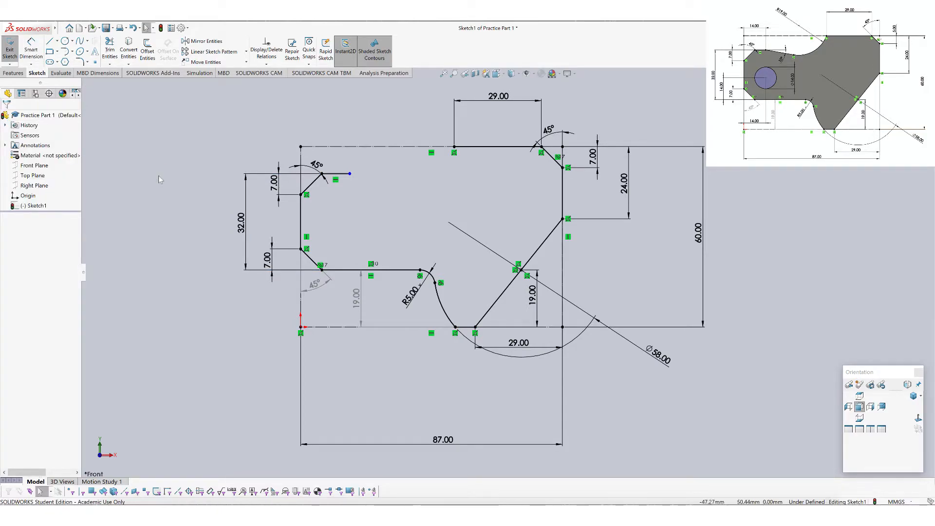
Draw a line about 16.4 mm long sloping slightly down from the short upper horizontal line's right end, and select it
{"action": "left_click", "coordinate": [51, 41]}
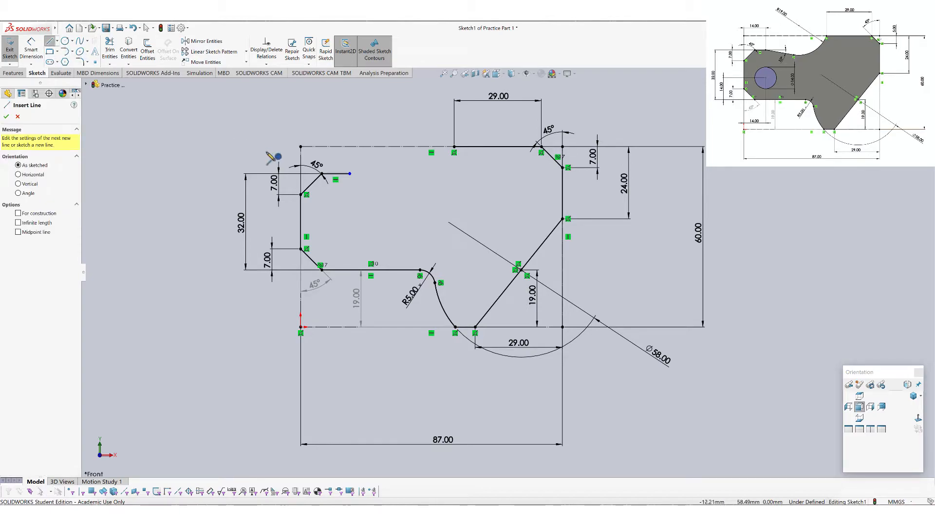
{"action": "left_click", "coordinate": [350, 174]}
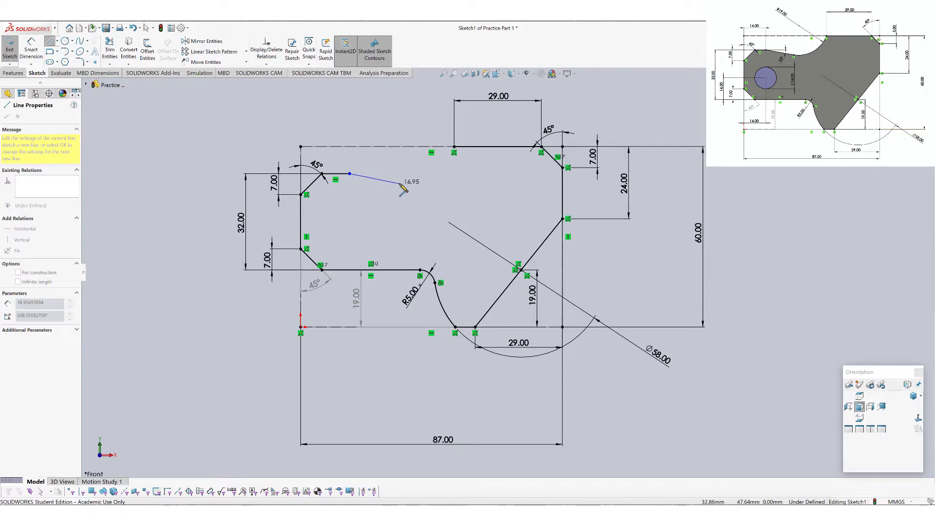
{"action": "left_click", "coordinate": [399, 182]}
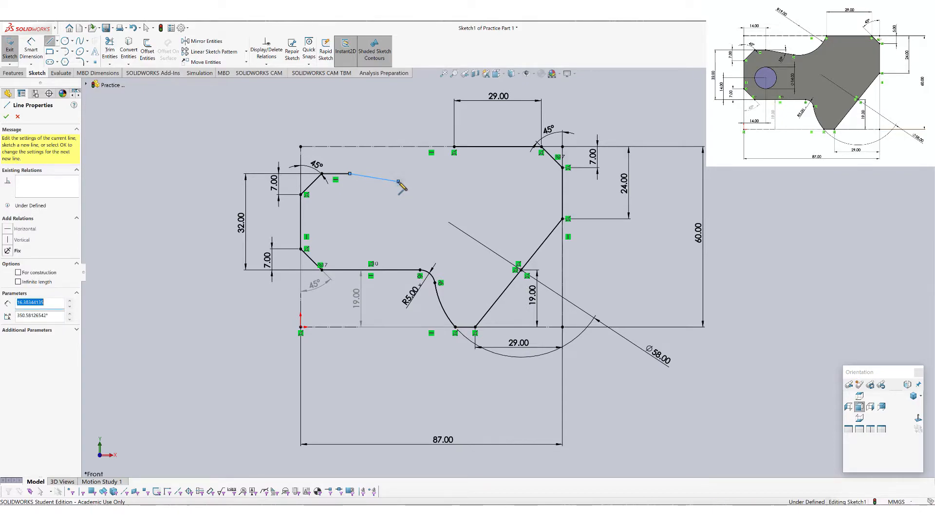
{"action": "key", "text": "Escape"}
{"action": "key", "text": "Escape"}
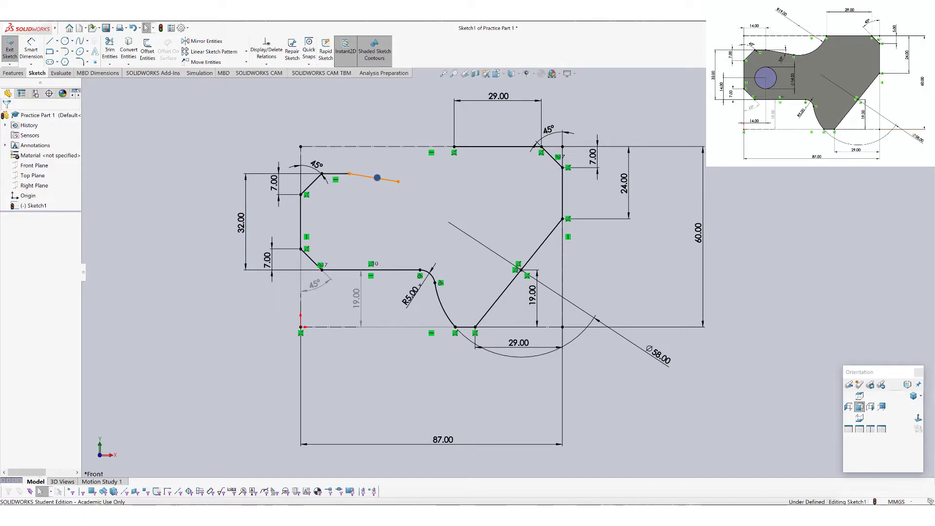
{"action": "left_click", "coordinate": [381, 178]}
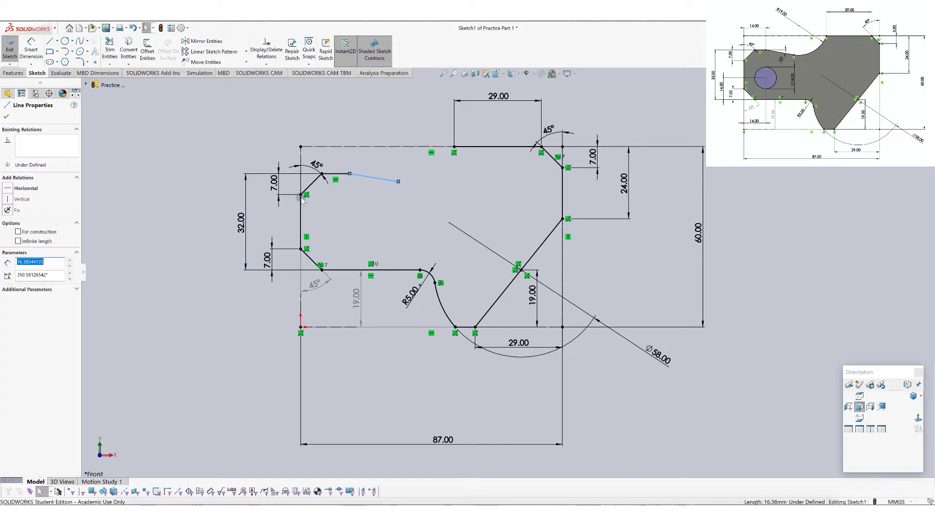
Set the sloping line's angle to 350° and dimension it at 10° to the short upper horizontal line
{"action": "left_click", "coordinate": [51, 275]}
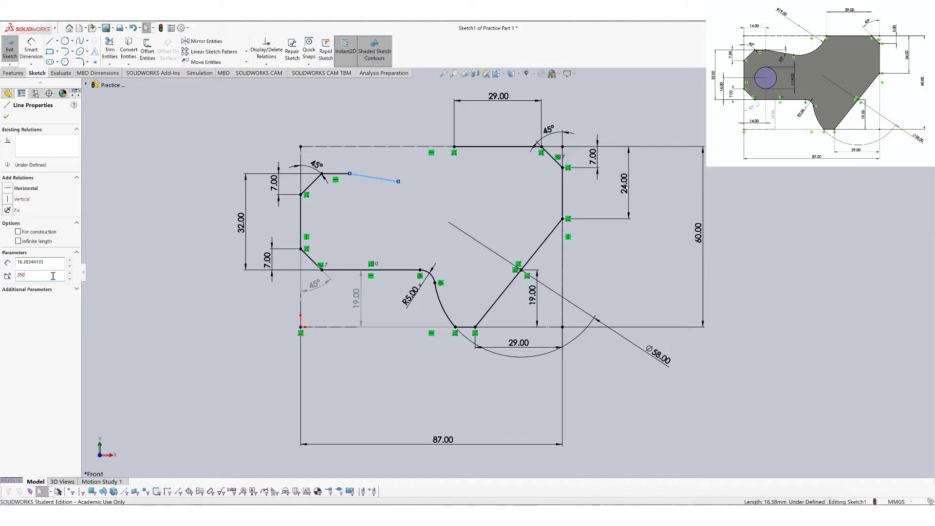
{"action": "left_click", "coordinate": [6, 118]}
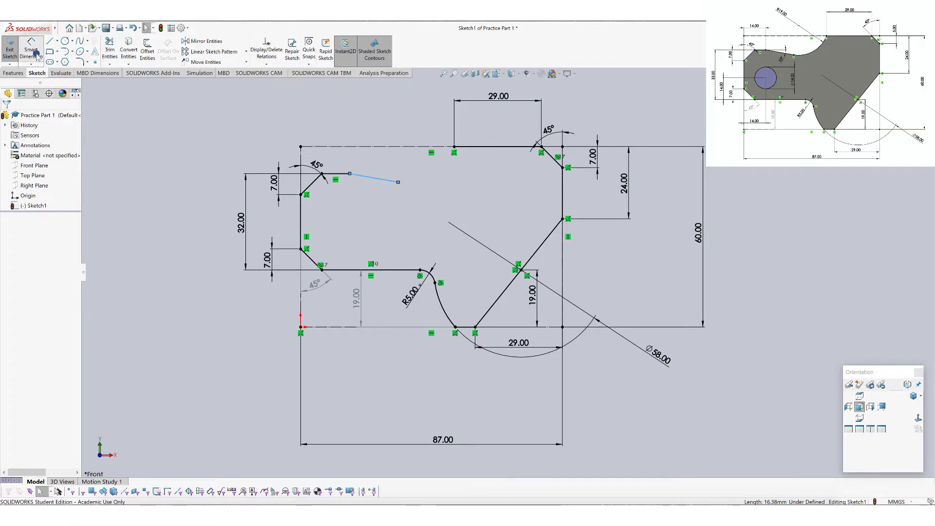
{"action": "left_click", "coordinate": [342, 174]}
{"action": "left_click", "coordinate": [373, 177]}
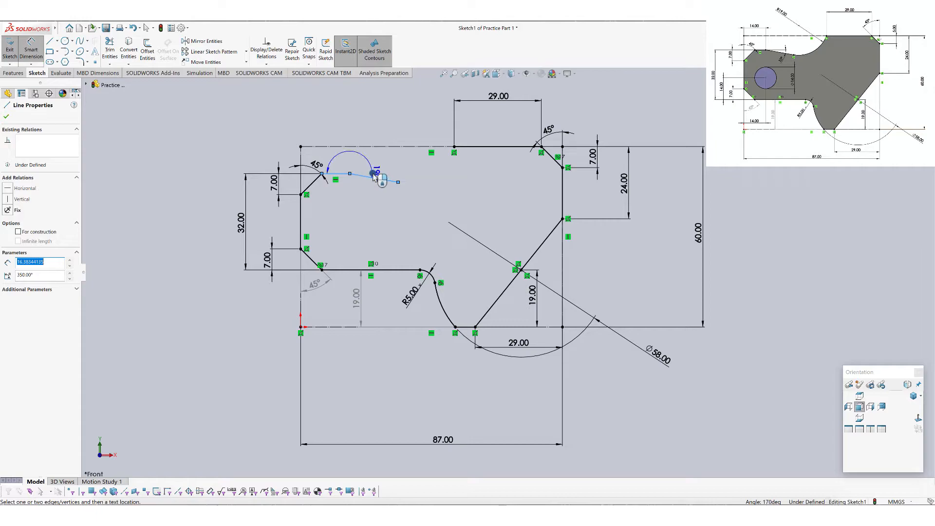
{"action": "left_click", "coordinate": [379, 181]}
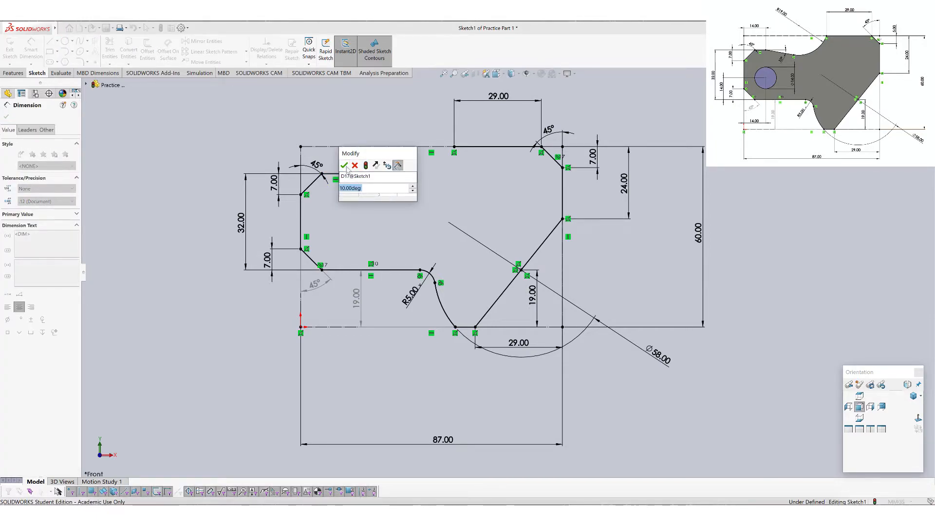
{"action": "left_click", "coordinate": [345, 166]}
{"action": "left_click_drag", "start_coordinate": [380, 186], "coordinate": [381, 193]}
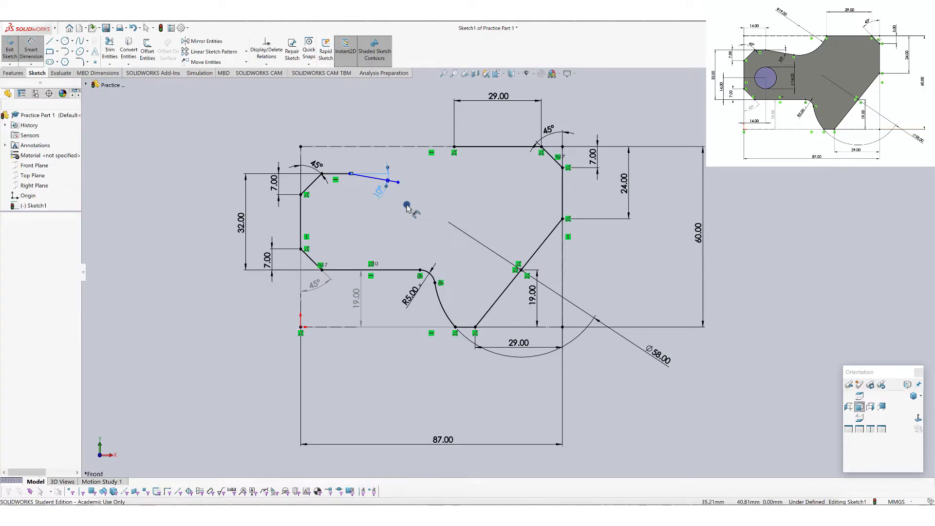
{"action": "right_click", "coordinate": [408, 208]}
{"action": "left_click", "coordinate": [435, 232]}
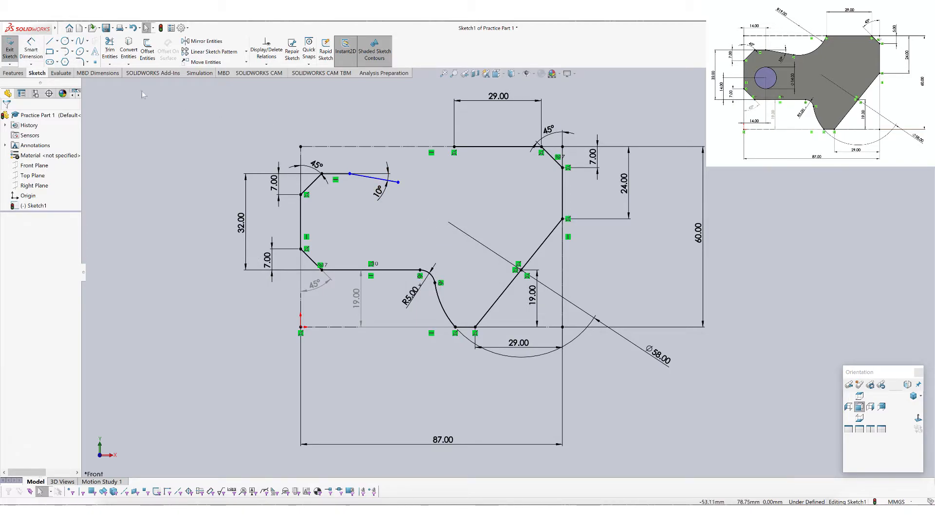
Draw a tangent arc of about 16.35 mm radius from the sloping line's free end to the top horizontal line's left end
{"action": "left_click", "coordinate": [65, 52]}
{"action": "left_click", "coordinate": [399, 182]}
{"action": "left_click", "coordinate": [455, 146]}
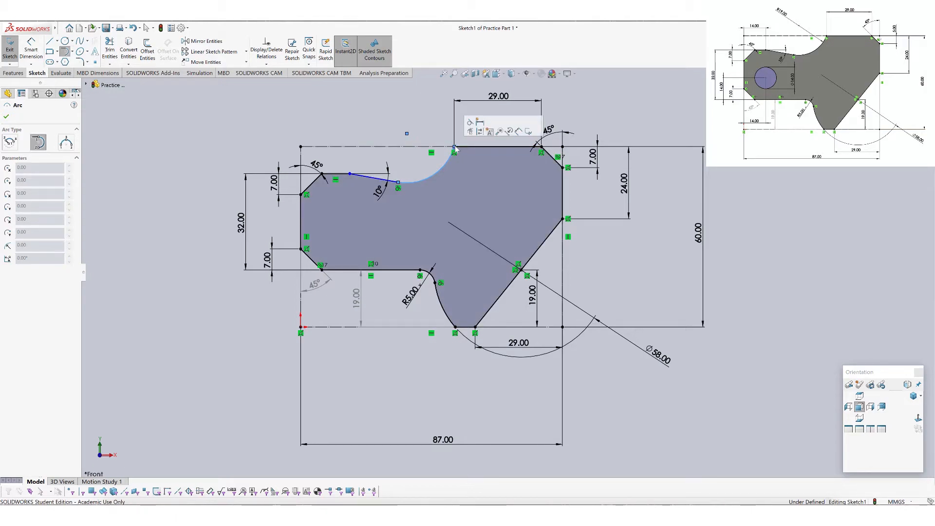
{"action": "right_click", "coordinate": [455, 148]}
{"action": "left_click", "coordinate": [461, 150]}
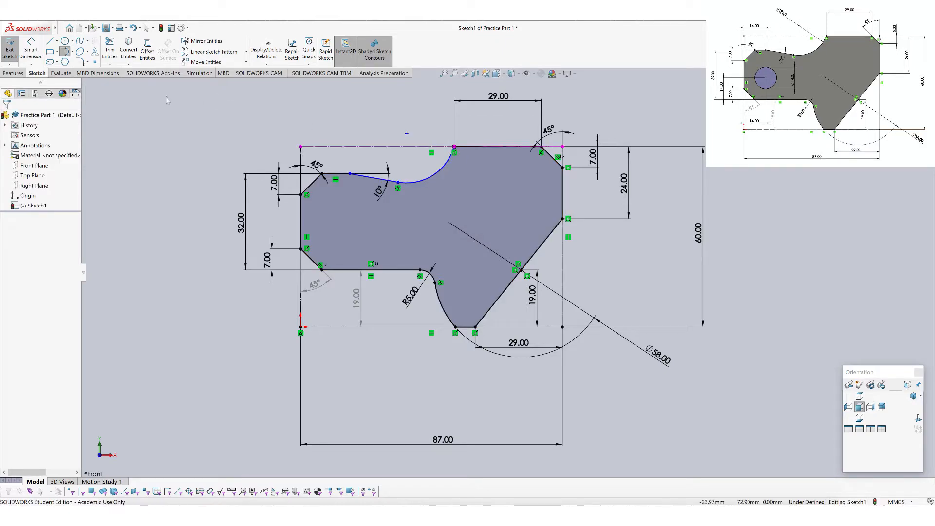
Dimension the radius of the tangent arc joining the sloping line and the top horizontal line to 19 mm
{"action": "left_click", "coordinate": [31, 49]}
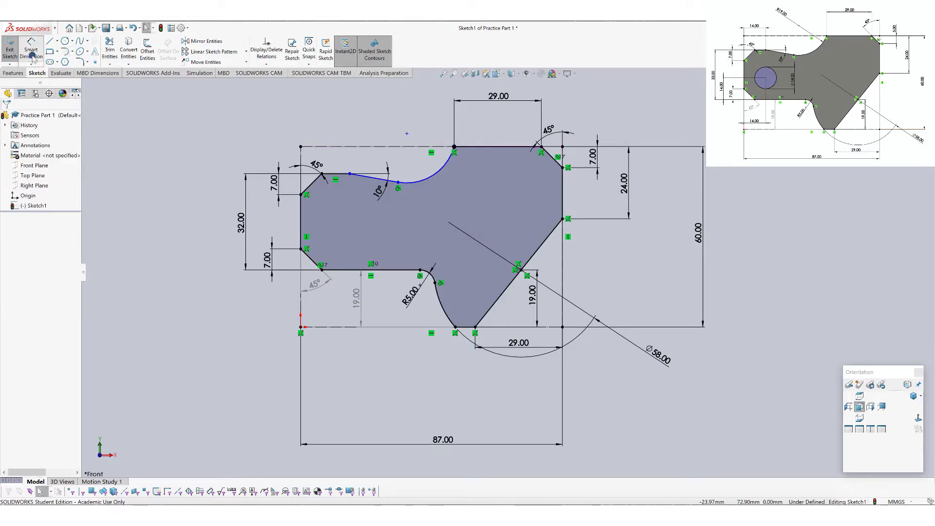
{"action": "left_click", "coordinate": [432, 178]}
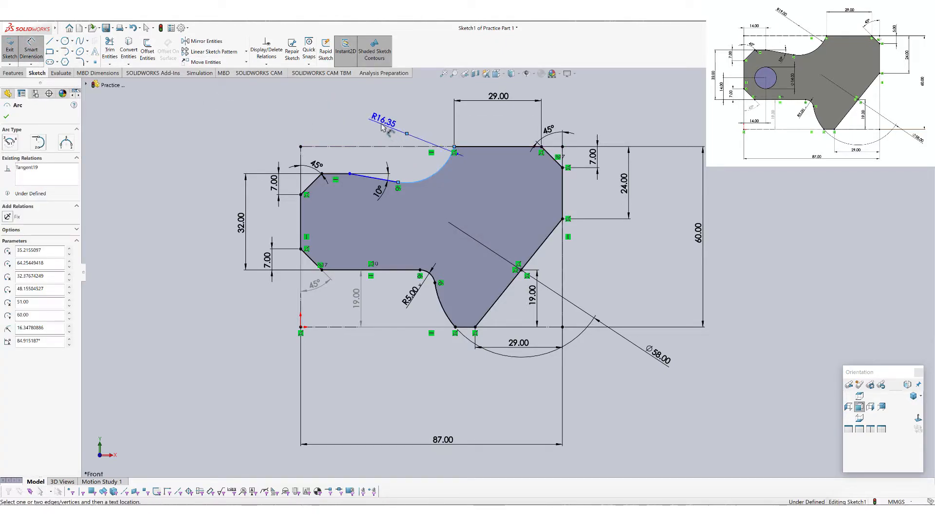
{"action": "left_click", "coordinate": [377, 119]}
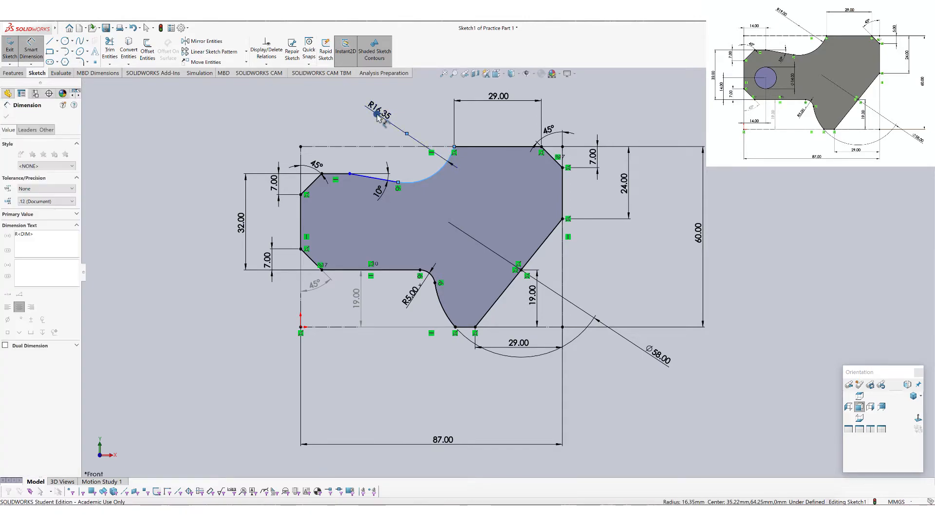
{"action": "type", "text": "19"}
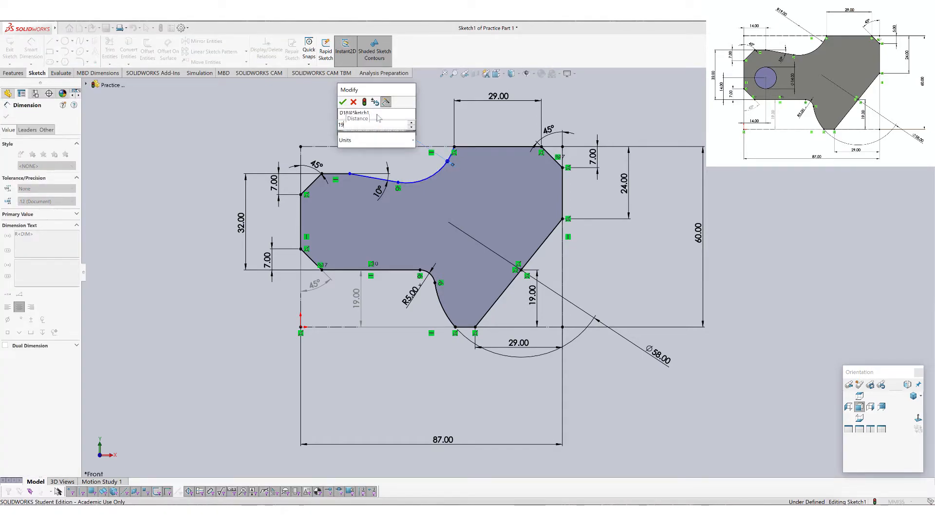
{"action": "key", "text": "Return"}
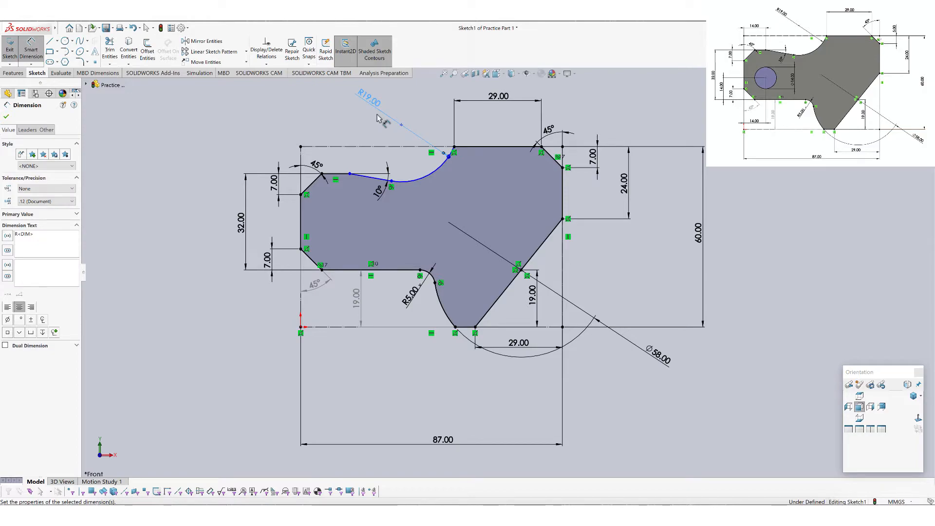
{"action": "left_click", "coordinate": [7, 117]}
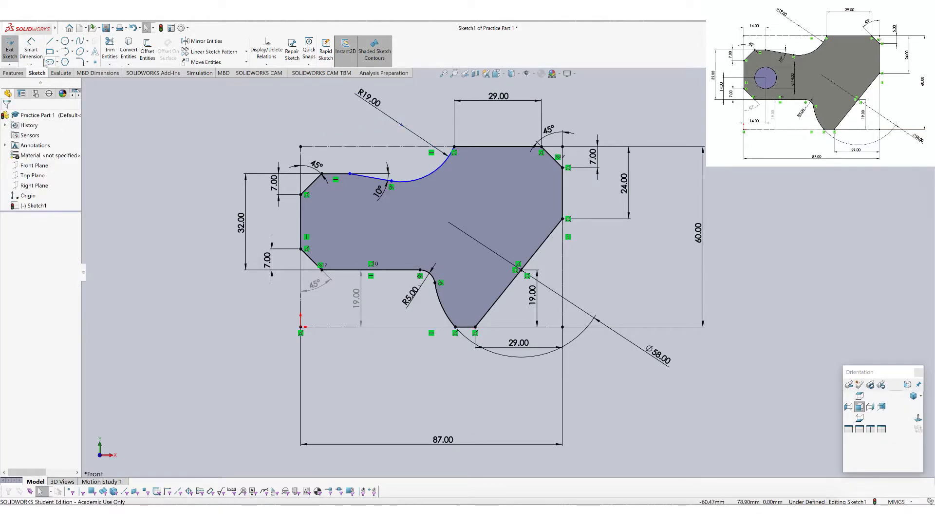
Dimension the horizontal distance from the left vertical line's upper end to the start of the sloping line to 14 mm
{"action": "left_click", "coordinate": [31, 49]}
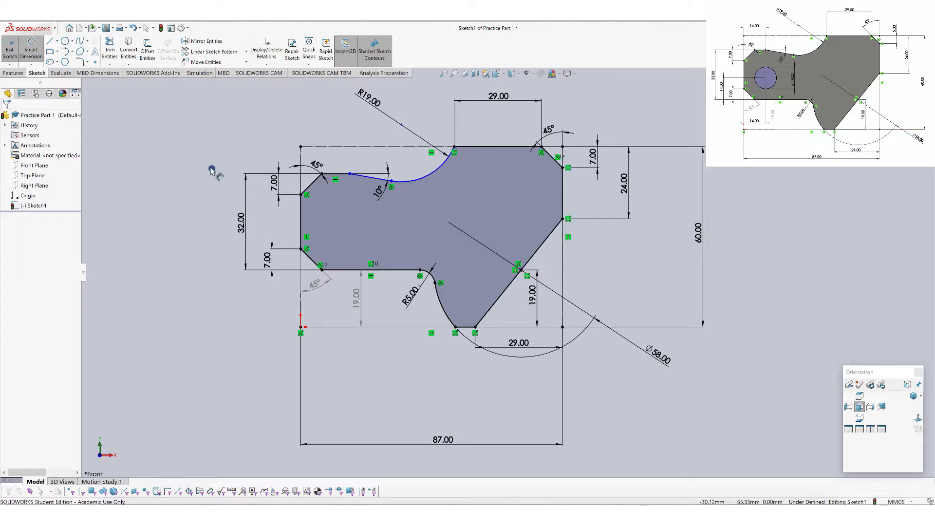
{"action": "left_click", "coordinate": [301, 194]}
{"action": "left_click", "coordinate": [349, 174]}
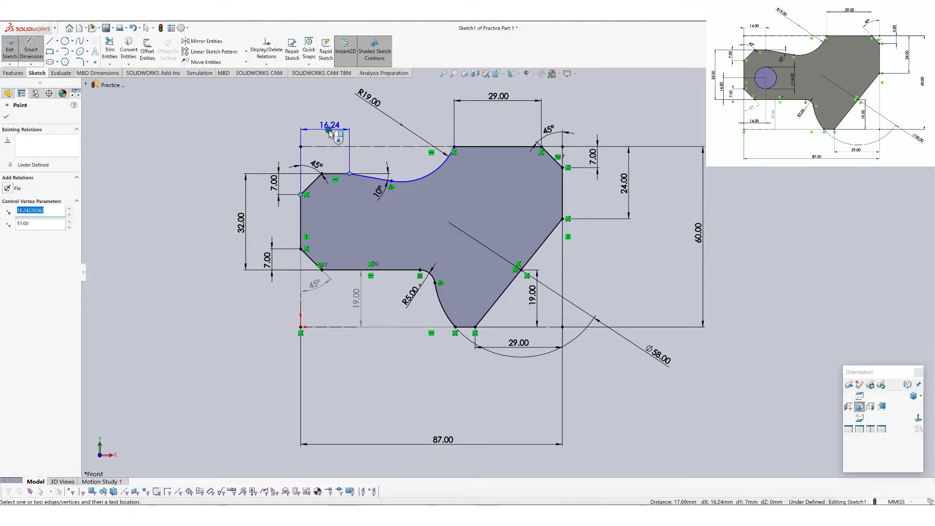
{"action": "left_click", "coordinate": [326, 135]}
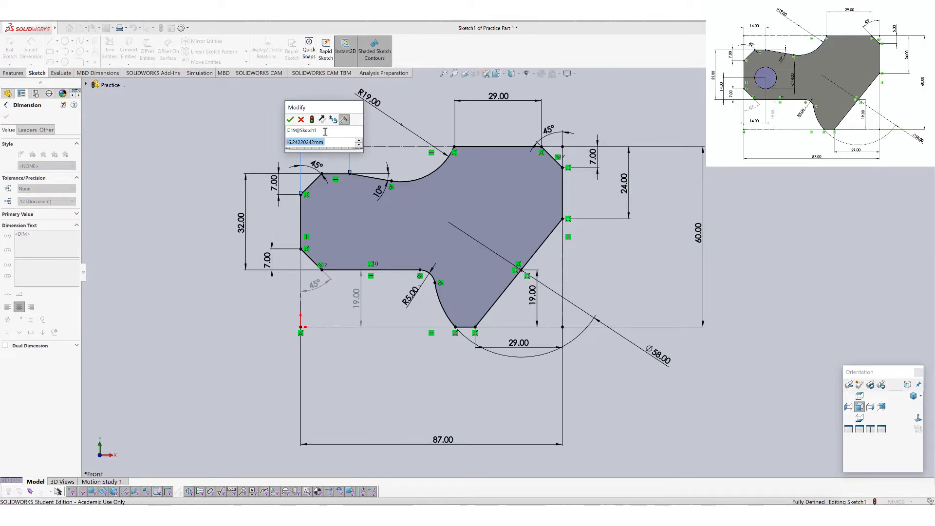
{"action": "type", "text": "14"}
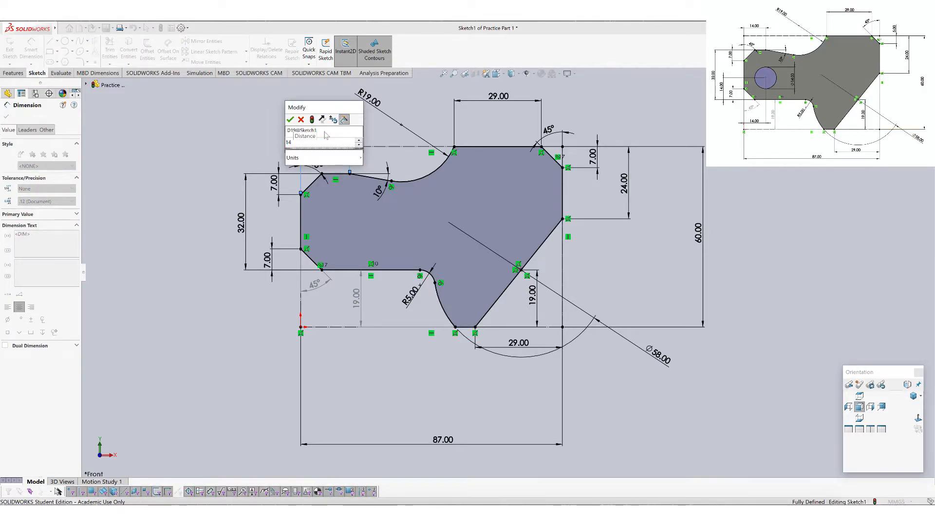
{"action": "key", "text": "Return"}
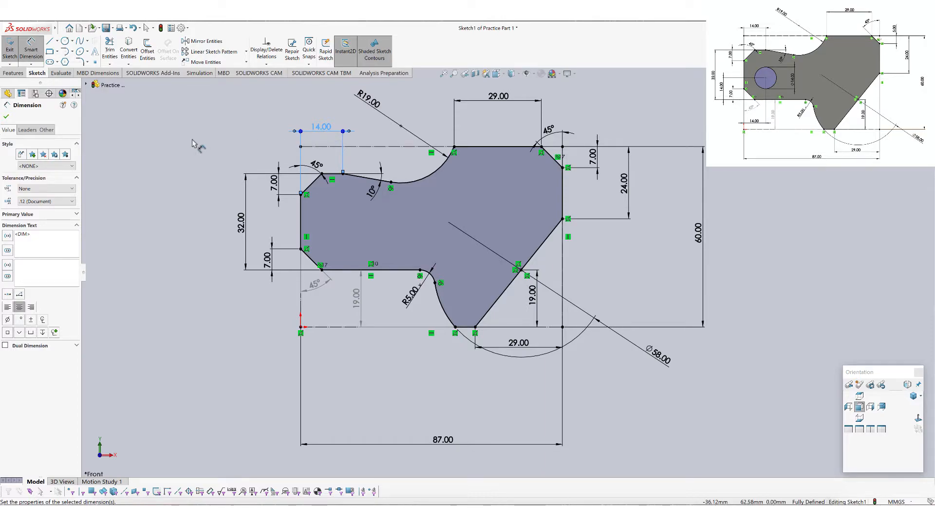
{"action": "left_click", "coordinate": [6, 116]}
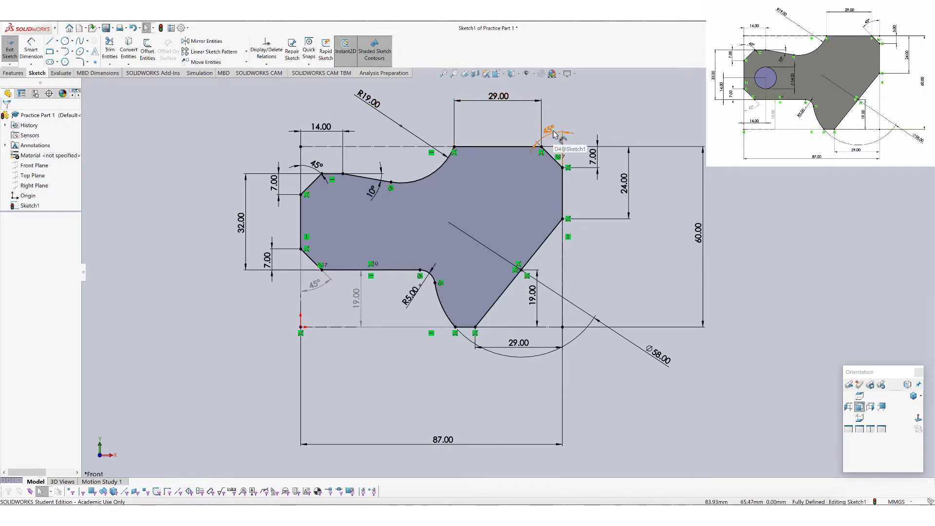
Set the upper-right chamfer's vertical height to 5 mm
{"action": "double_click", "coordinate": [592, 163]}
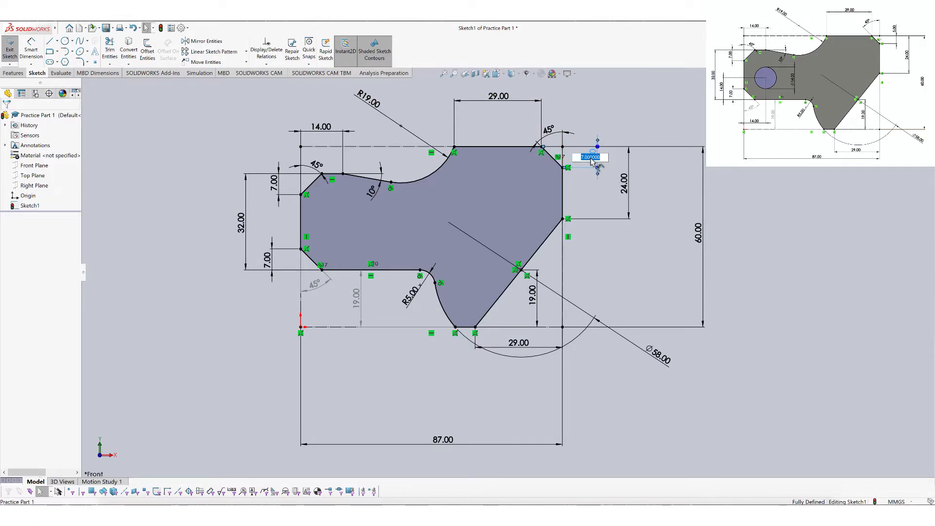
{"action": "key", "text": "Return"}
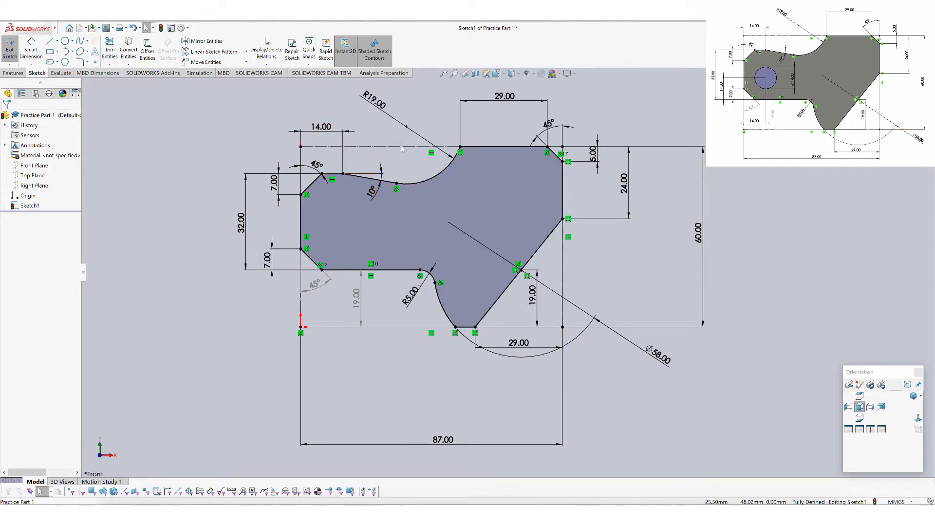
{"action": "left_click", "coordinate": [397, 190]}
Draw a circle inside the profile's left portion and set its radius to 7 mm
{"action": "left_click", "coordinate": [64, 41]}
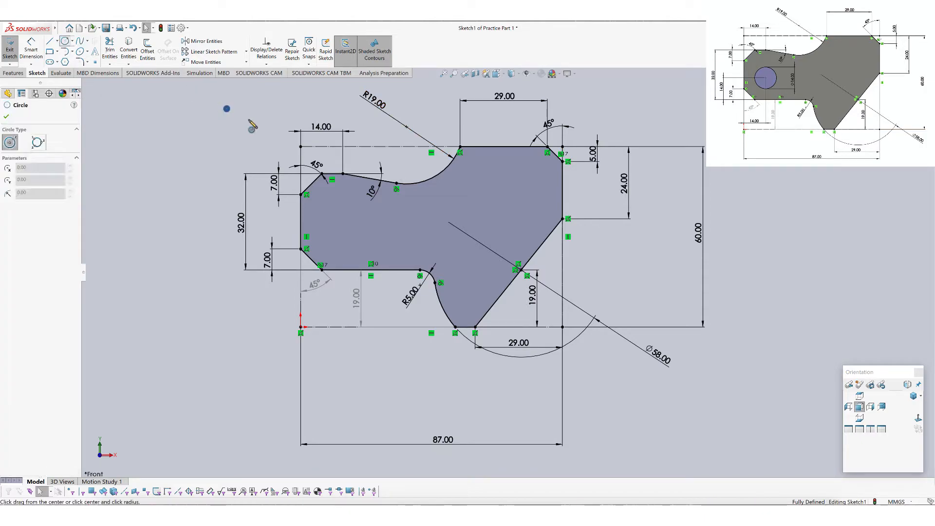
{"action": "left_click", "coordinate": [353, 224]}
{"action": "left_click", "coordinate": [347, 209]}
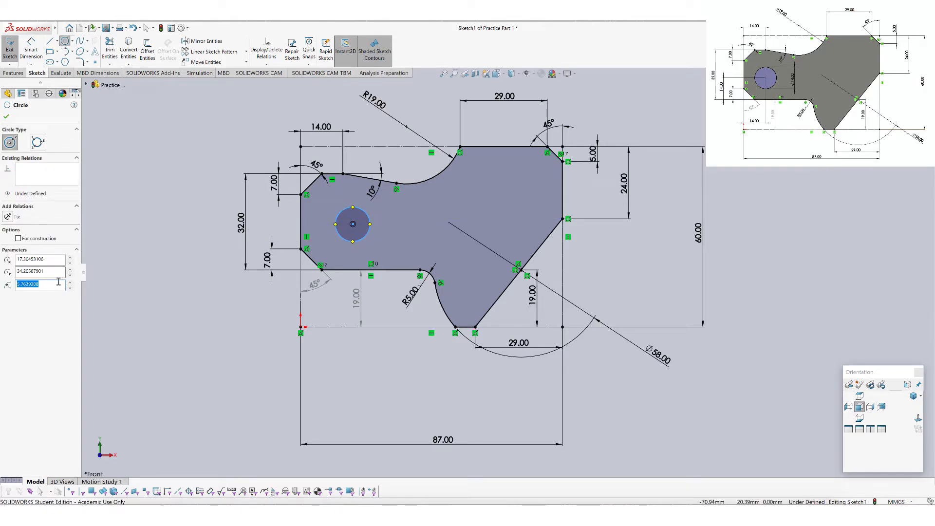
{"action": "type", "text": "7"}
{"action": "key", "text": "Return"}
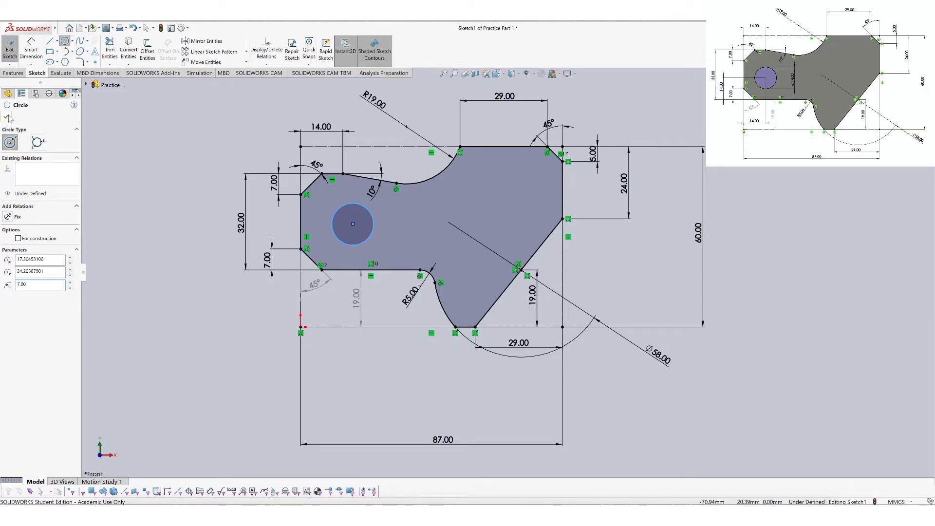
{"action": "left_click", "coordinate": [9, 117]}
Dimension the circle's diameter to 14 mm
{"action": "left_click", "coordinate": [30, 48]}
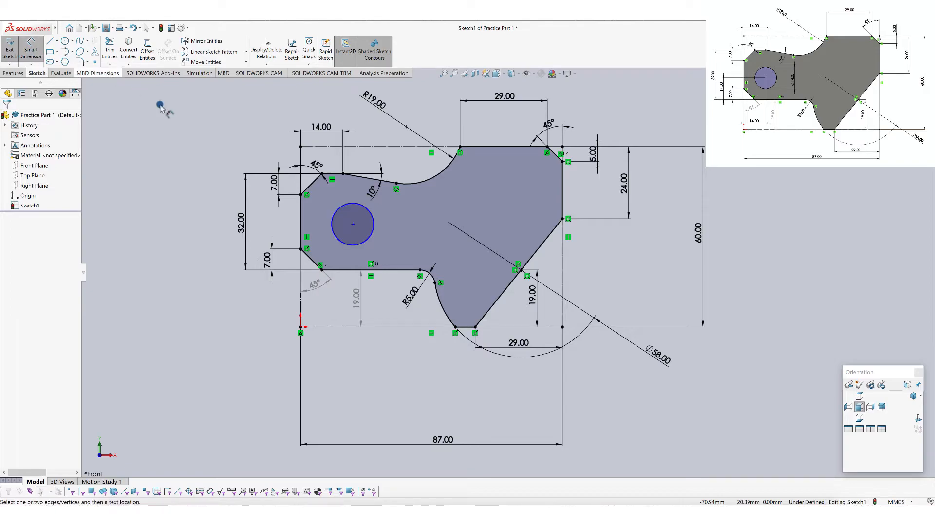
{"action": "left_click", "coordinate": [363, 246]}
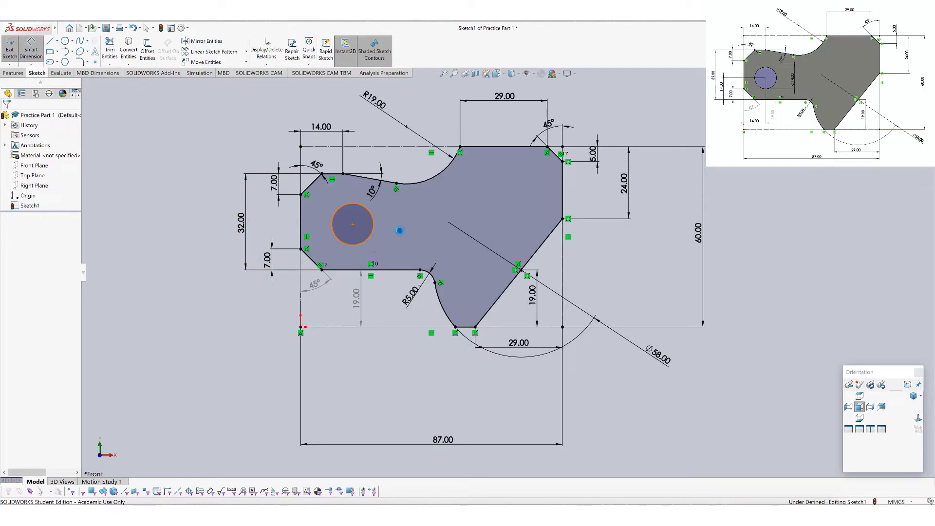
{"action": "left_click", "coordinate": [405, 232]}
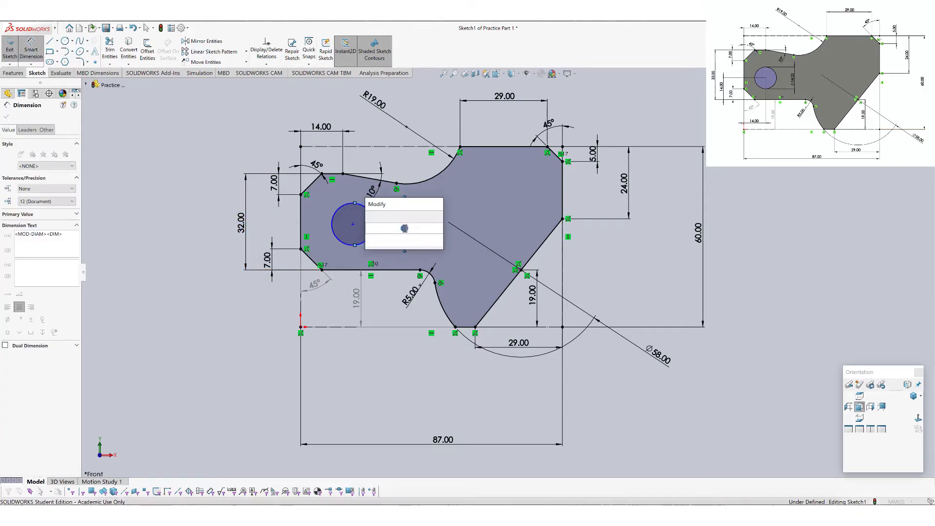
{"action": "left_click", "coordinate": [373, 218]}
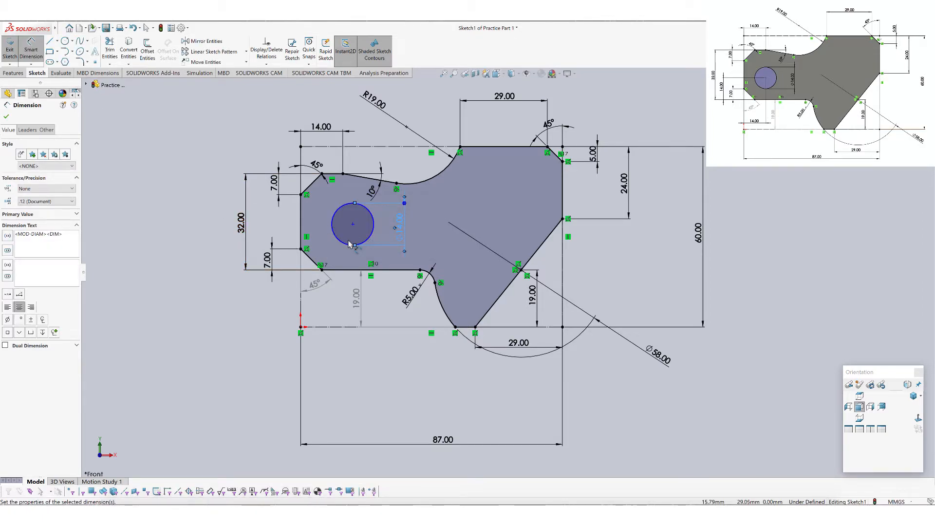
Dimension the horizontal distance from the circle's centre to the profile's left vertical line to 14 mm
{"action": "left_click", "coordinate": [353, 225]}
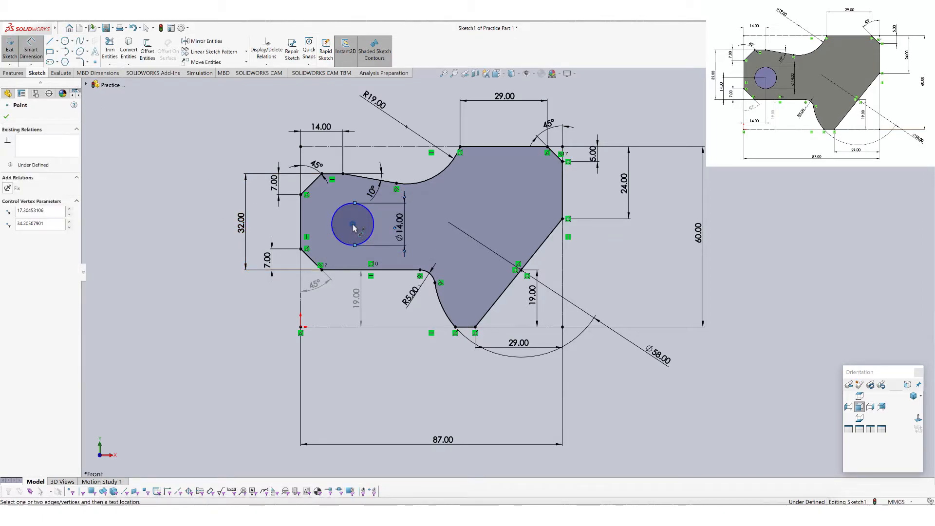
{"action": "left_click", "coordinate": [301, 225]}
{"action": "left_click", "coordinate": [323, 311]}
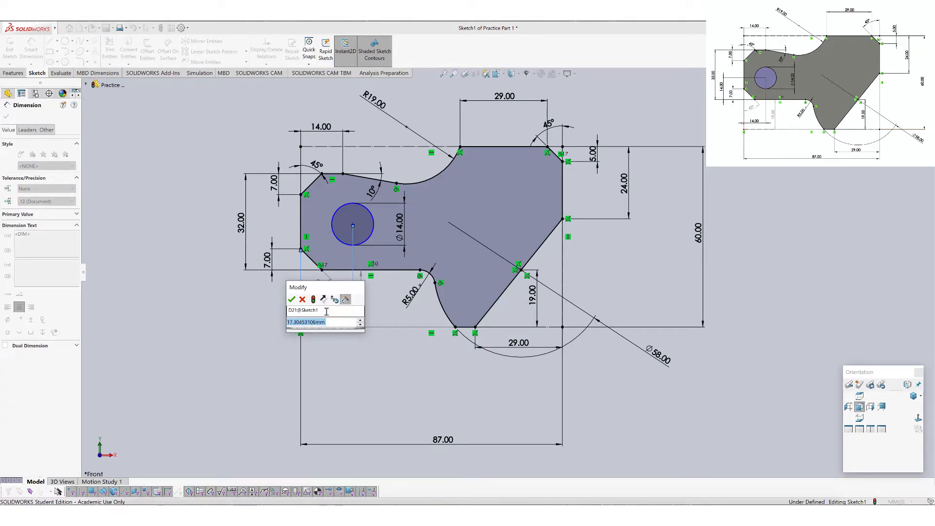
{"action": "type", "text": "14"}
{"action": "key", "text": "Return"}
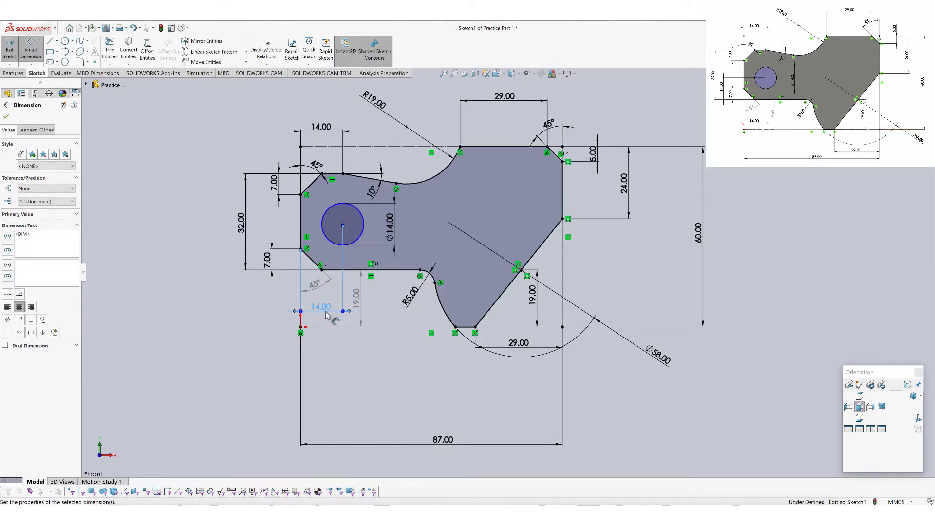
Dimension the vertical distance from the circle's centre to the lower horizontal line beneath it to 14 mm
{"action": "left_click", "coordinate": [343, 225]}
{"action": "left_click", "coordinate": [339, 270]}
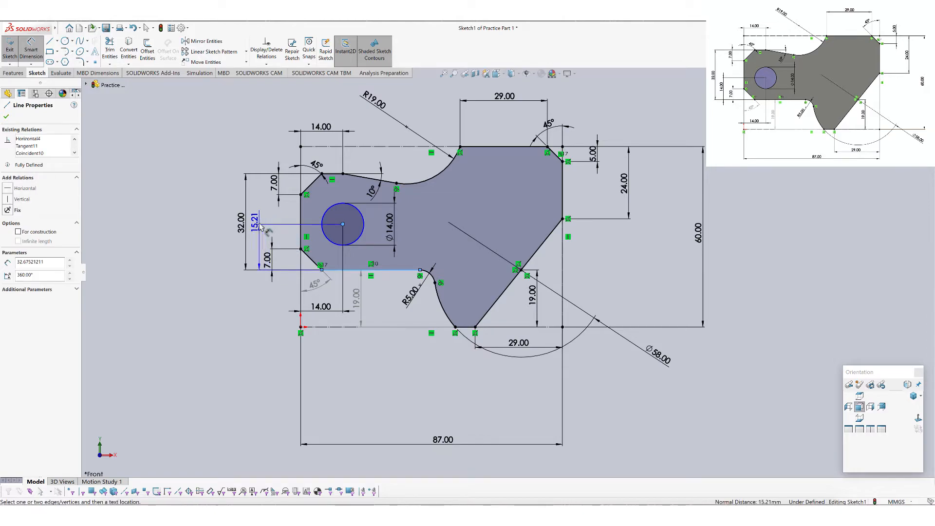
{"action": "left_click", "coordinate": [258, 224]}
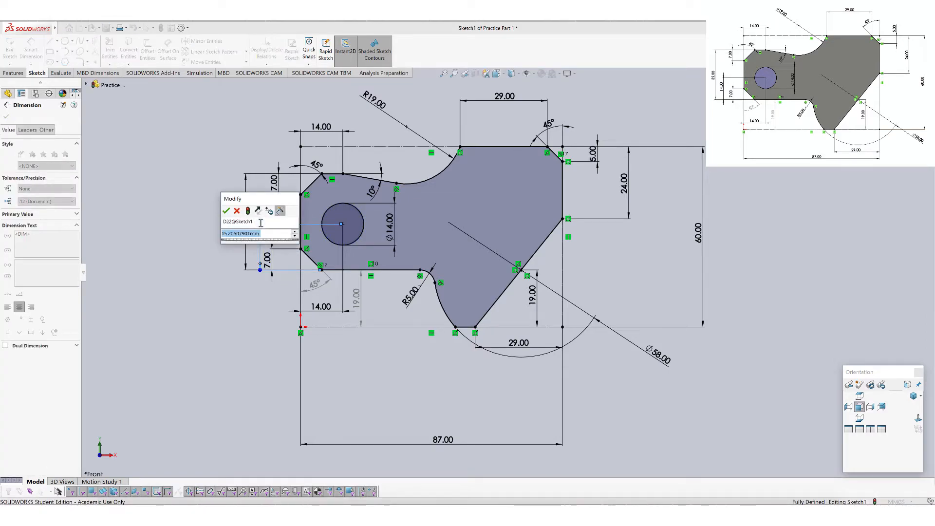
{"action": "type", "text": "14"}
{"action": "key", "text": "Return"}
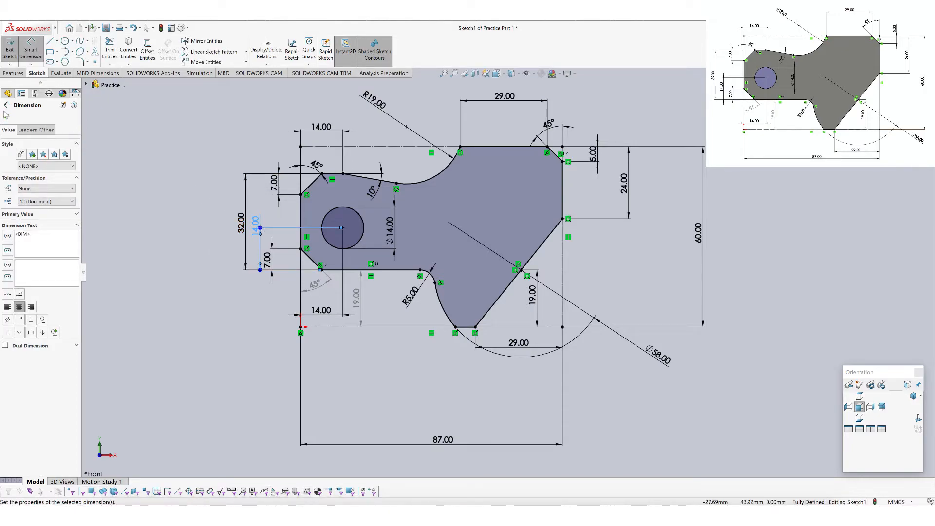
Move the 87 mm width dimension and the 60 mm height dimension closer to the profile
{"action": "left_click", "coordinate": [6, 118]}
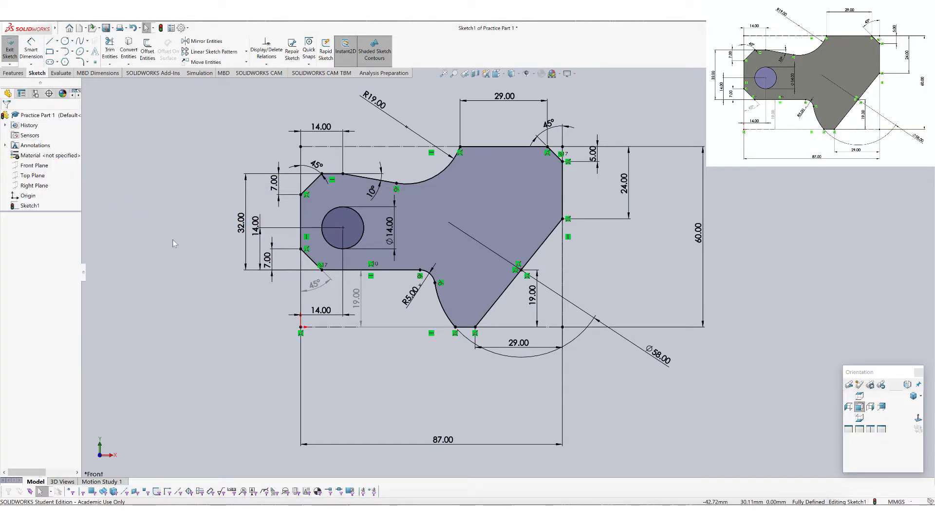
{"action": "left_click_drag", "start_coordinate": [441, 440], "coordinate": [441, 380]}
{"action": "left_click_drag", "start_coordinate": [699, 242], "coordinate": [653, 247]}
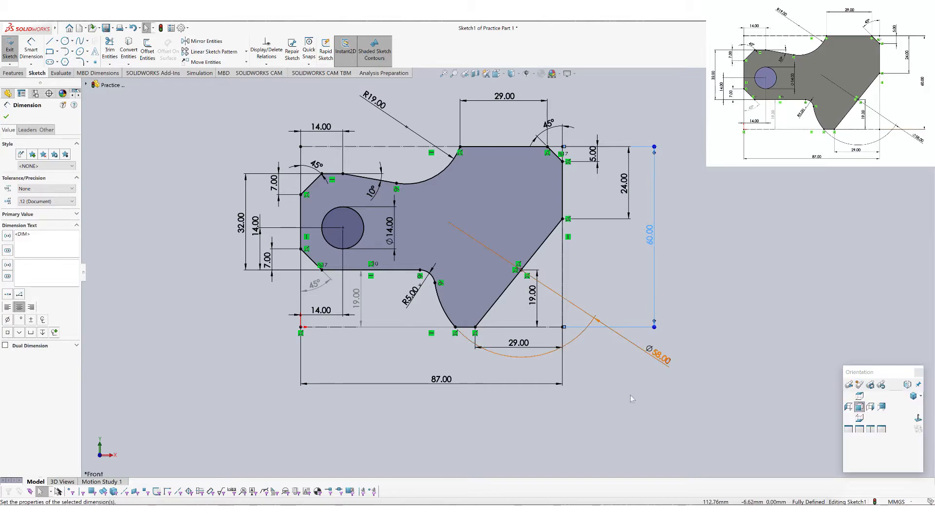
{"action": "left_click", "coordinate": [6, 117]}
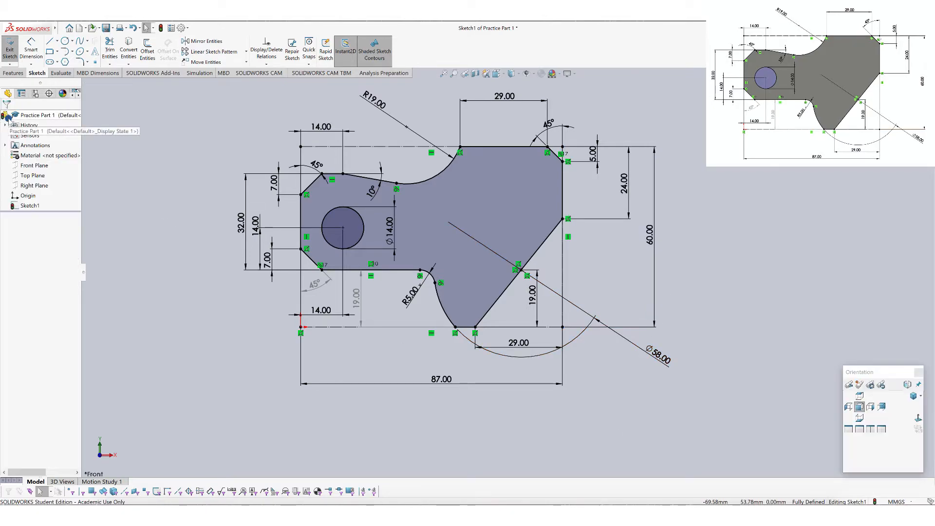
Extrude the finished sketch profile as a blind boss with a depth of 60 mm
{"action": "left_click", "coordinate": [13, 73]}
{"action": "left_click", "coordinate": [18, 57]}
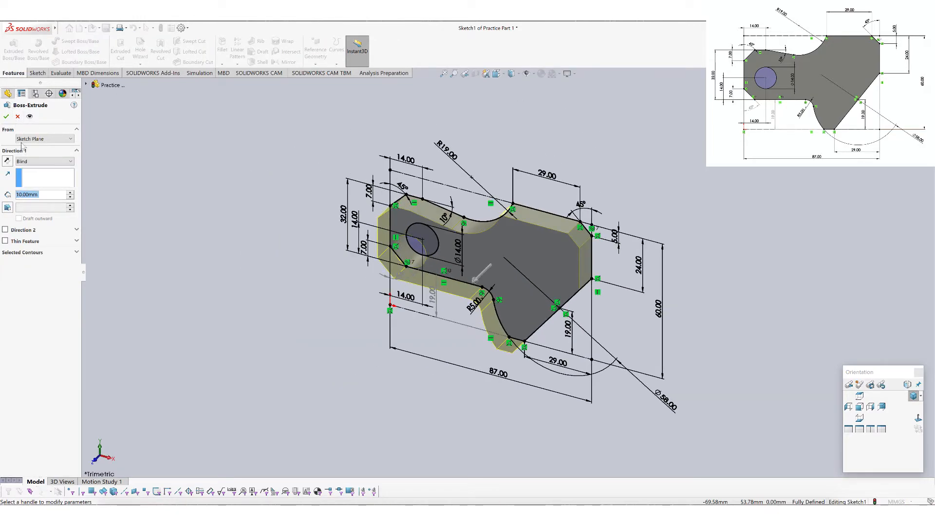
{"action": "type", "text": "60"}
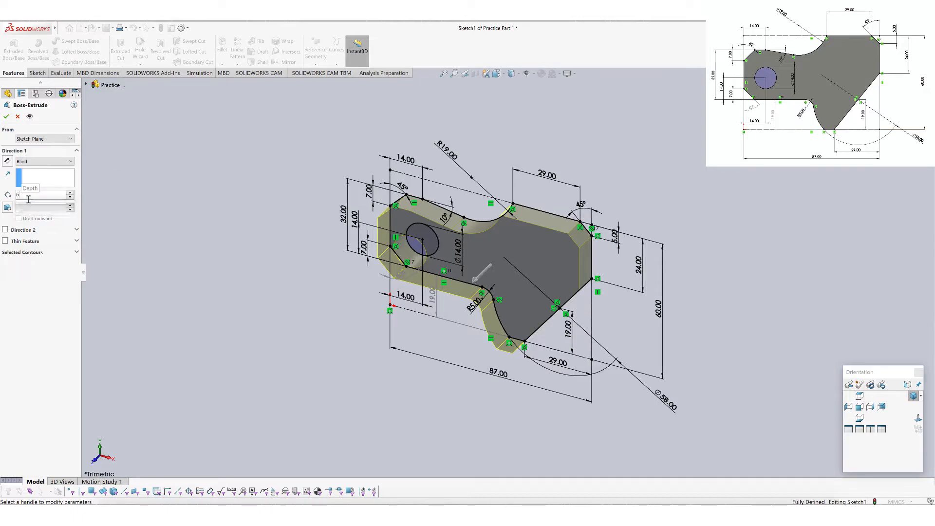
{"action": "key", "text": "Return"}
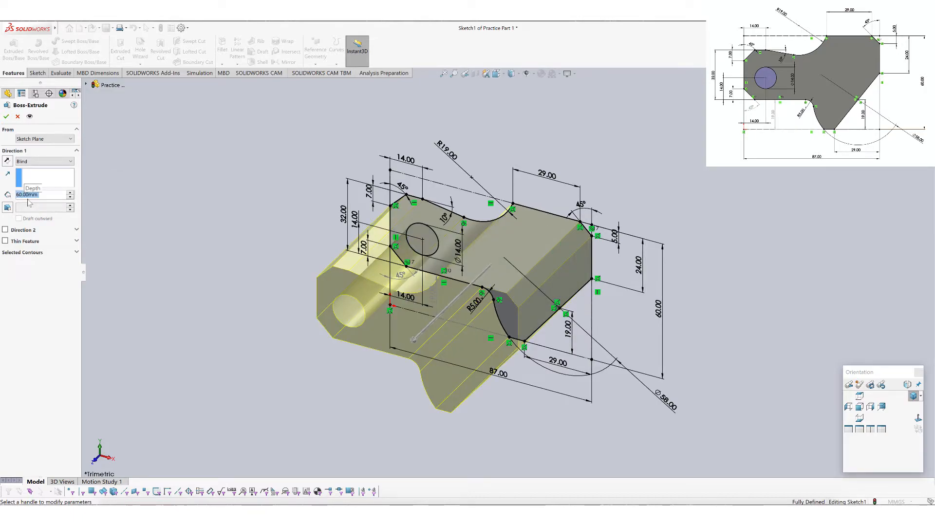
{"action": "left_click", "coordinate": [6, 117]}
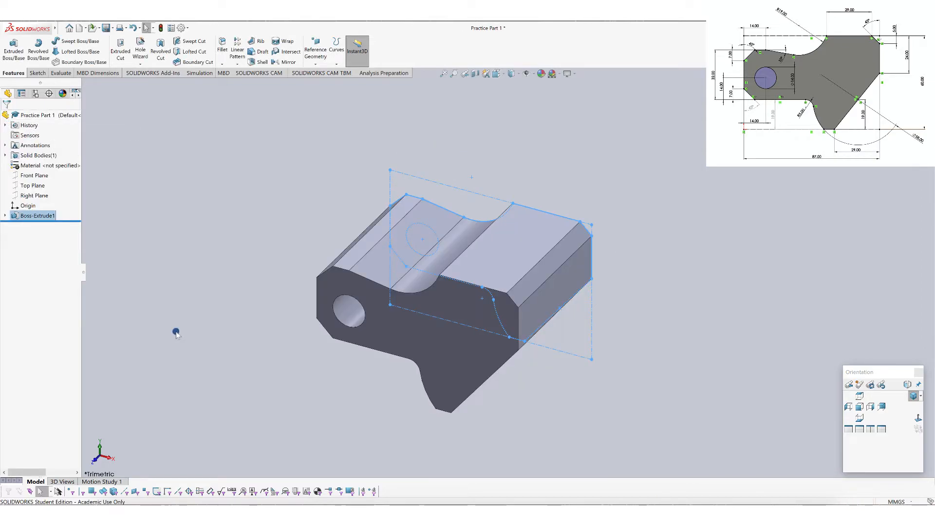
{"action": "left_click", "coordinate": [176, 335]}
Assign the AISI 1020 steel material to the part
{"action": "left_click", "coordinate": [859, 407]}
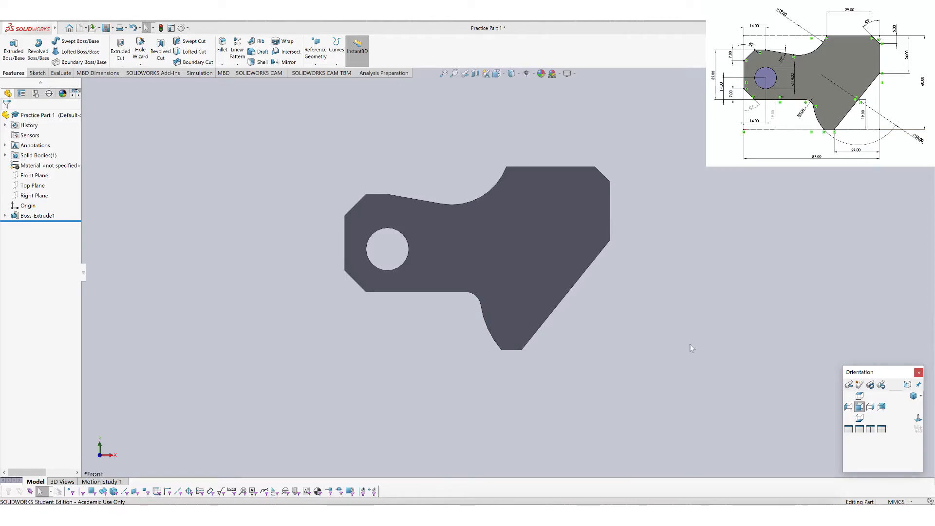
{"action": "middle_click_drag", "start_coordinate": [682, 346], "coordinate": [667, 389]}
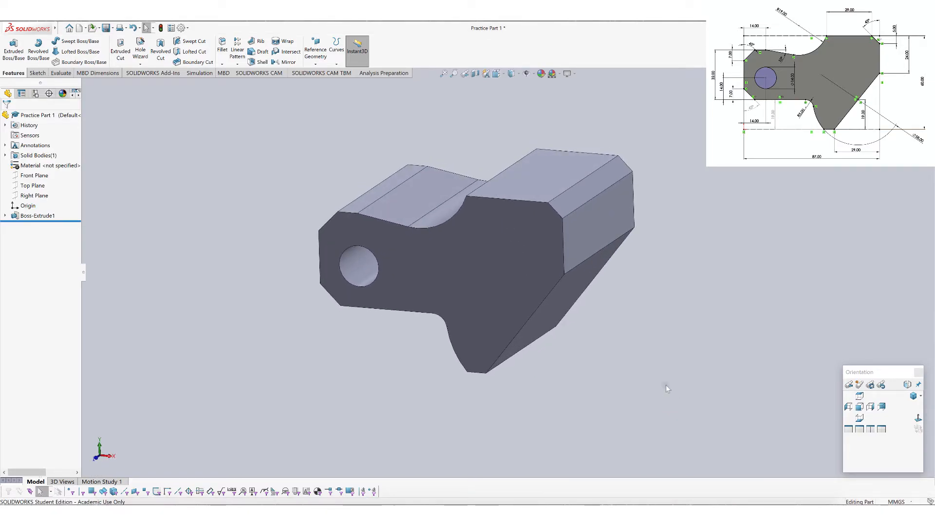
{"action": "right_click", "coordinate": [42, 168]}
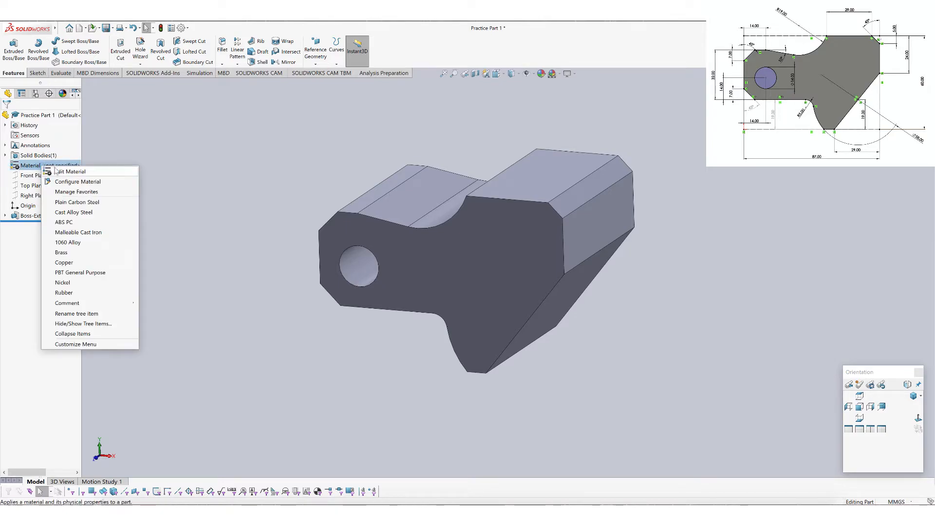
{"action": "left_click", "coordinate": [60, 172]}
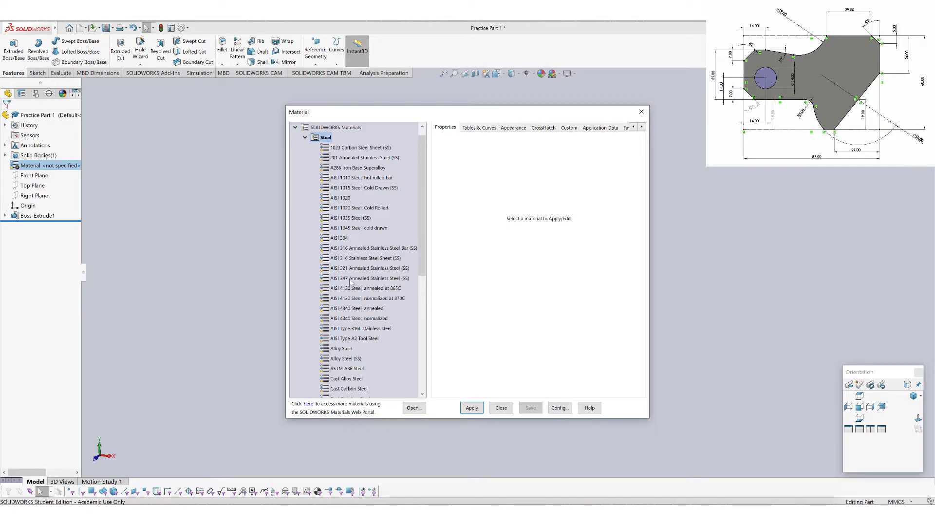
{"action": "left_click", "coordinate": [341, 198]}
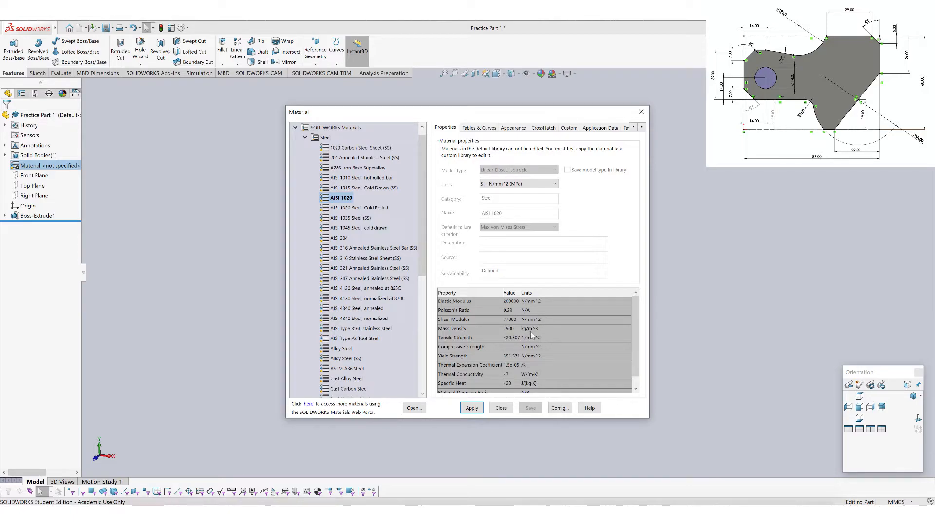
{"action": "left_click", "coordinate": [470, 409]}
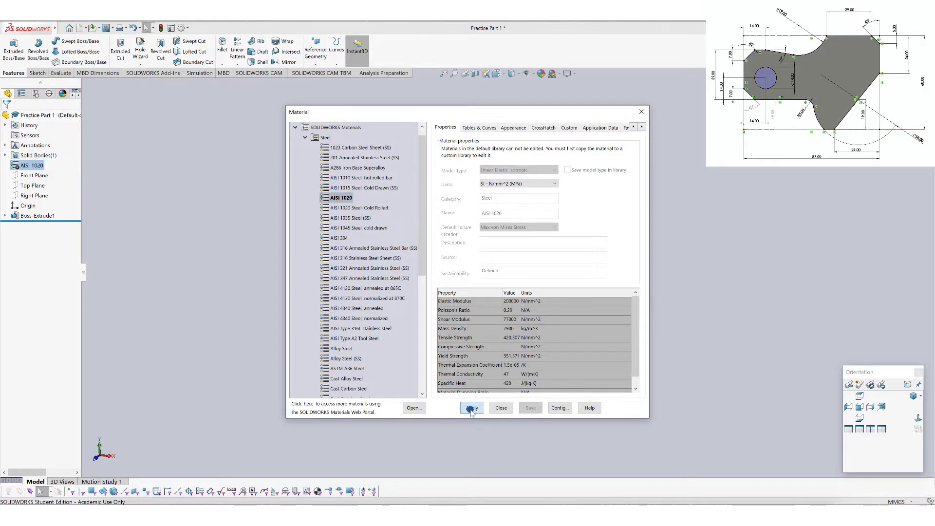
{"action": "left_click", "coordinate": [502, 408]}
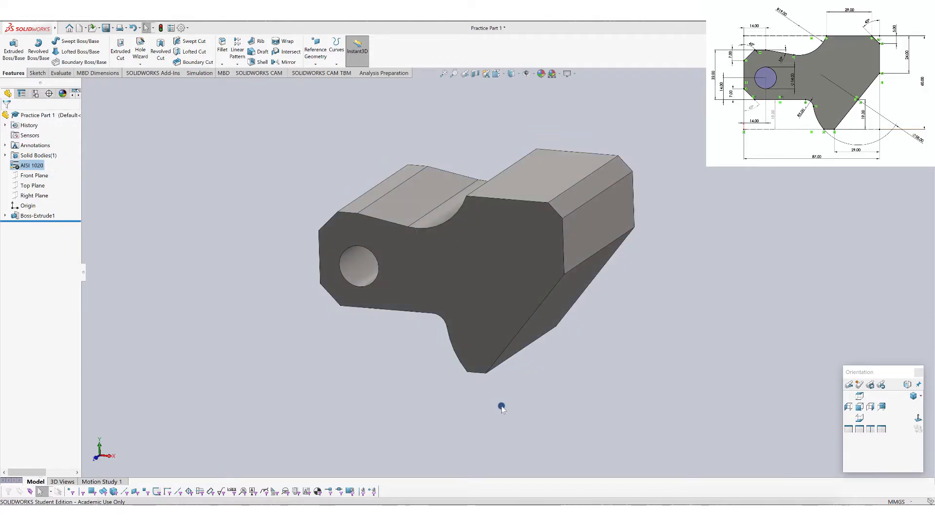
Evaluate the part's mass properties and examine its mass in grams
{"action": "left_click", "coordinate": [61, 73]}
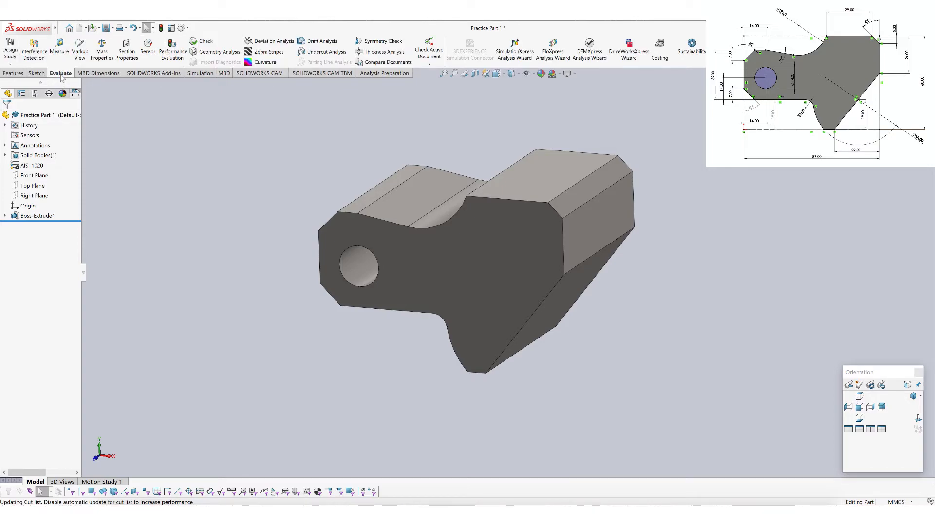
{"action": "left_click", "coordinate": [102, 51]}
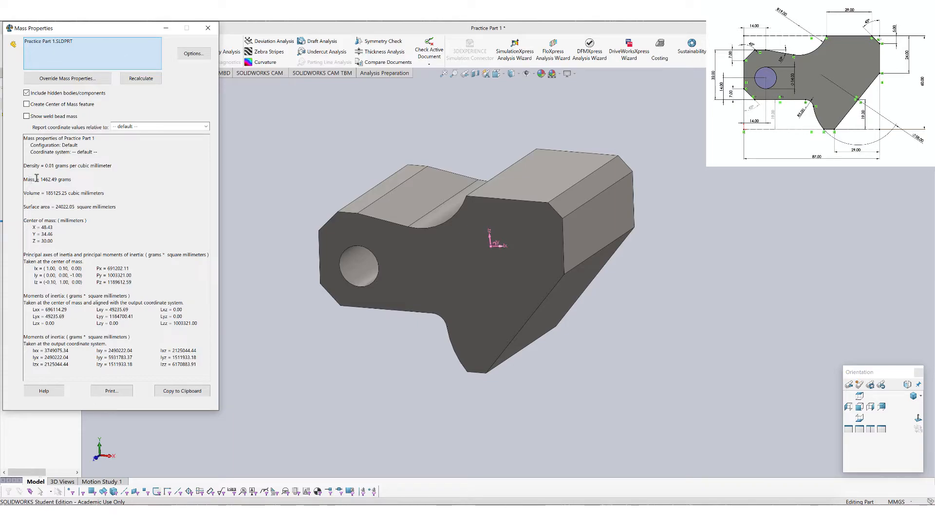
{"action": "left_click_drag", "start_coordinate": [73, 179], "coordinate": [27, 180]}
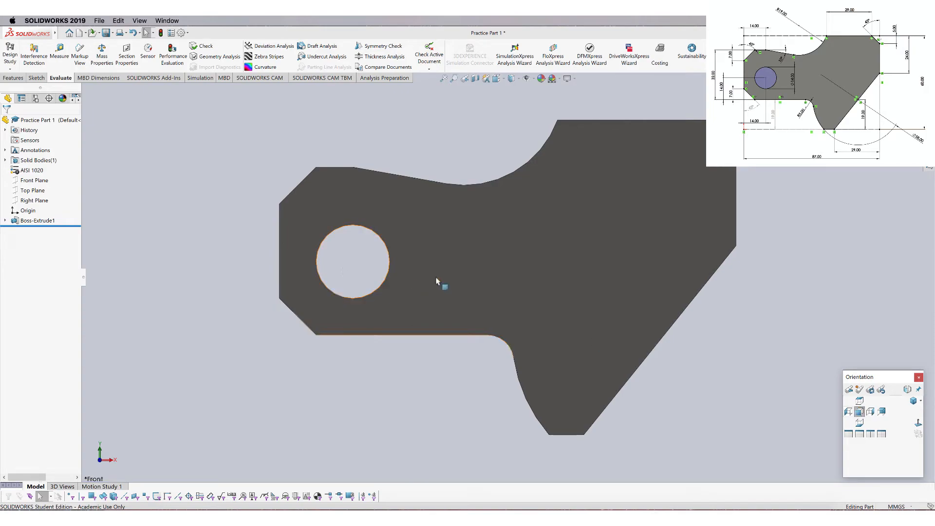
Edit the extrusion's sketch and set the construction rectangle's overall width to 92 mm
{"action": "left_click", "coordinate": [452, 276]}
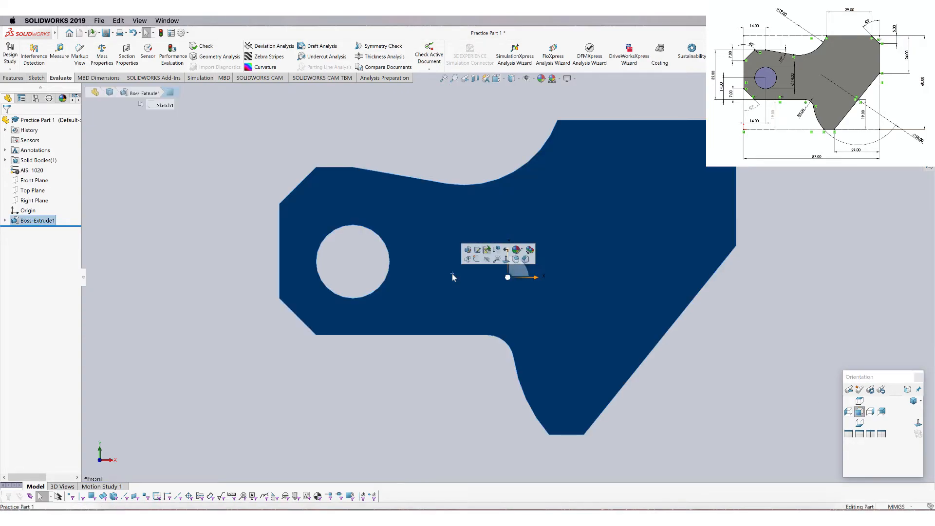
{"action": "left_click", "coordinate": [476, 250]}
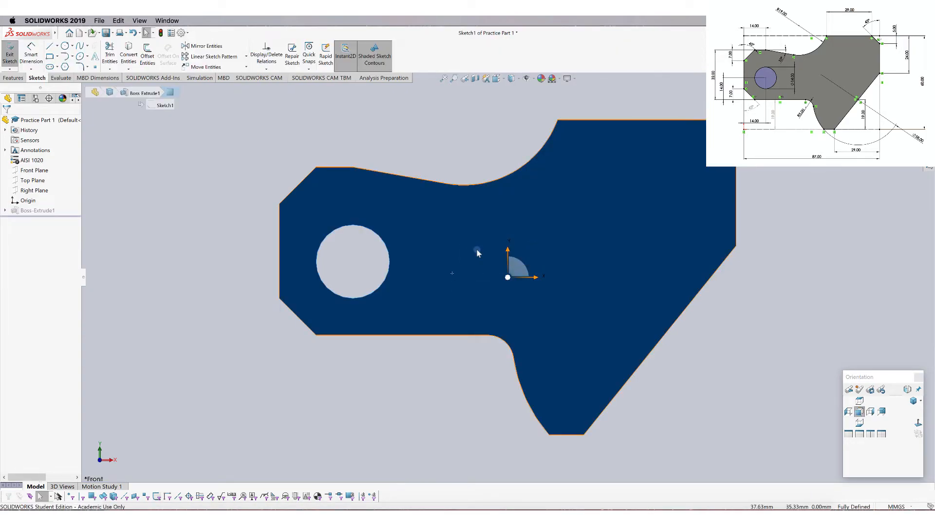
{"action": "left_click", "coordinate": [444, 79]}
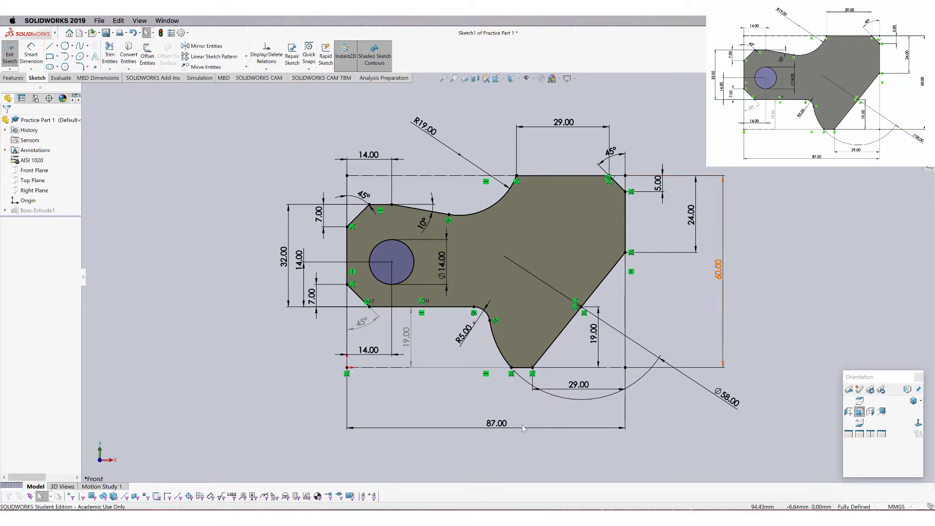
{"action": "left_click", "coordinate": [490, 427]}
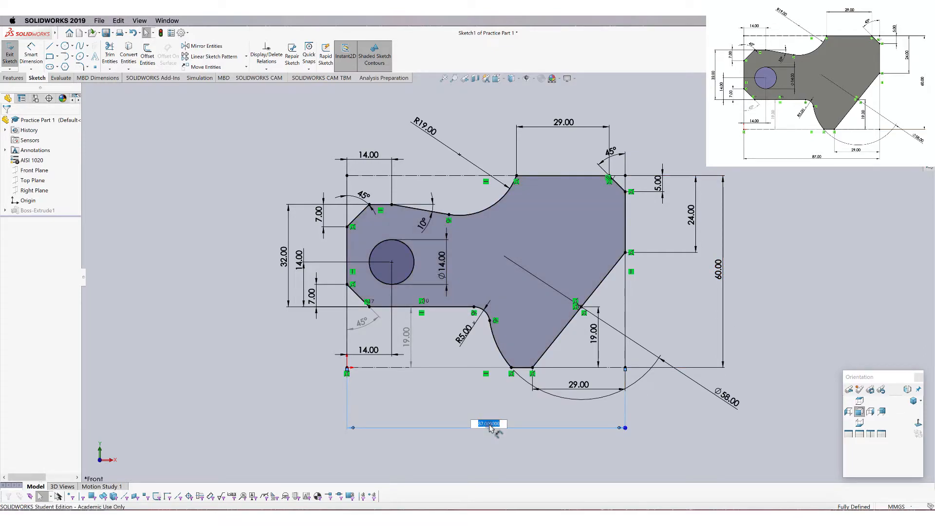
{"action": "type", "text": "92"}
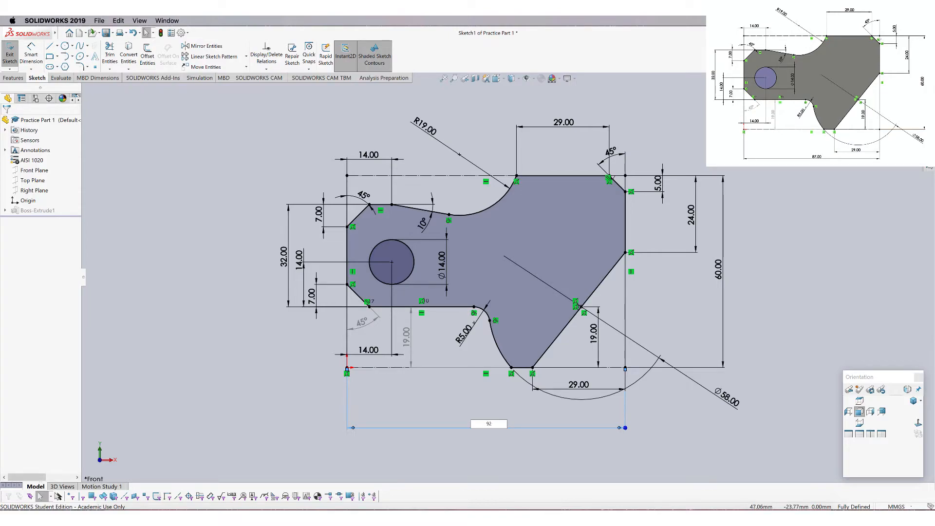
{"action": "key", "text": "Return"}
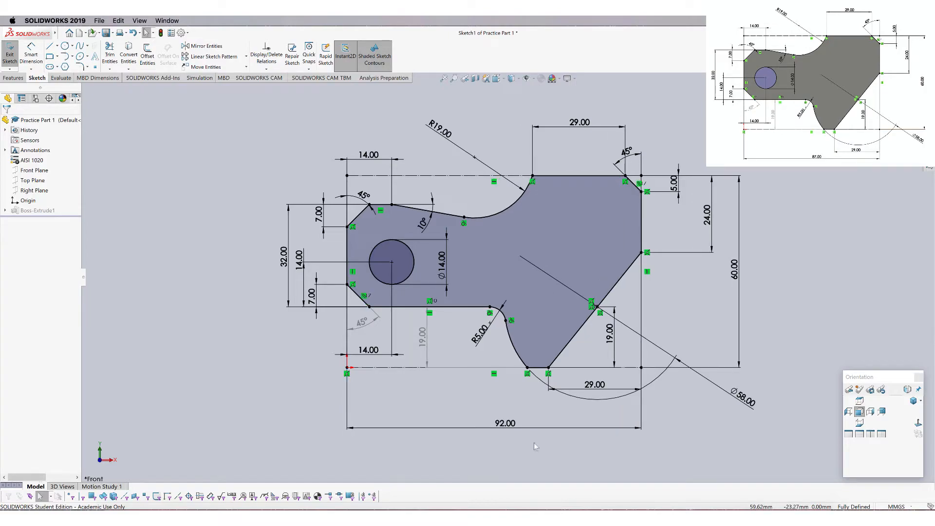
Set the construction rectangle's overall height to 63 mm and exit the sketch to rebuild the part
{"action": "double_click", "coordinate": [736, 272]}
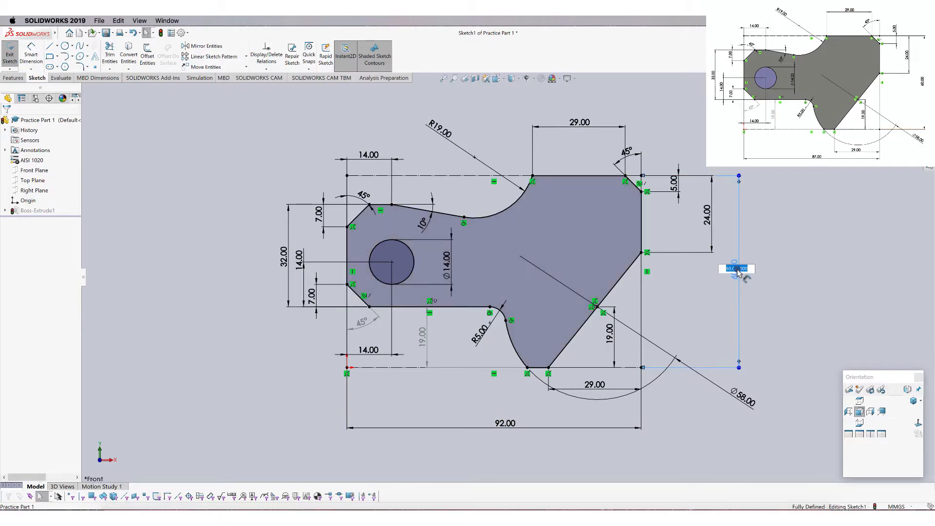
{"action": "type", "text": "63"}
{"action": "key", "text": "Return"}
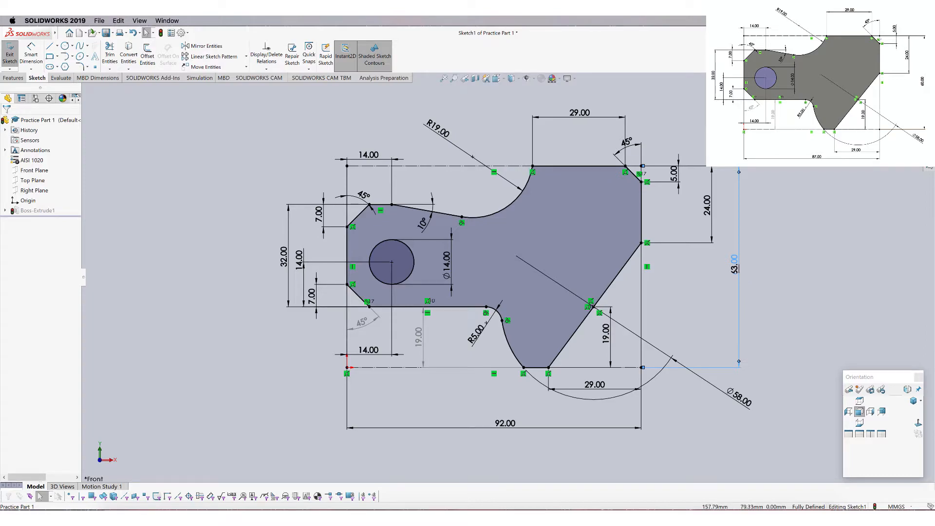
{"action": "left_click", "coordinate": [899, 108]}
{"action": "left_click", "coordinate": [910, 92]}
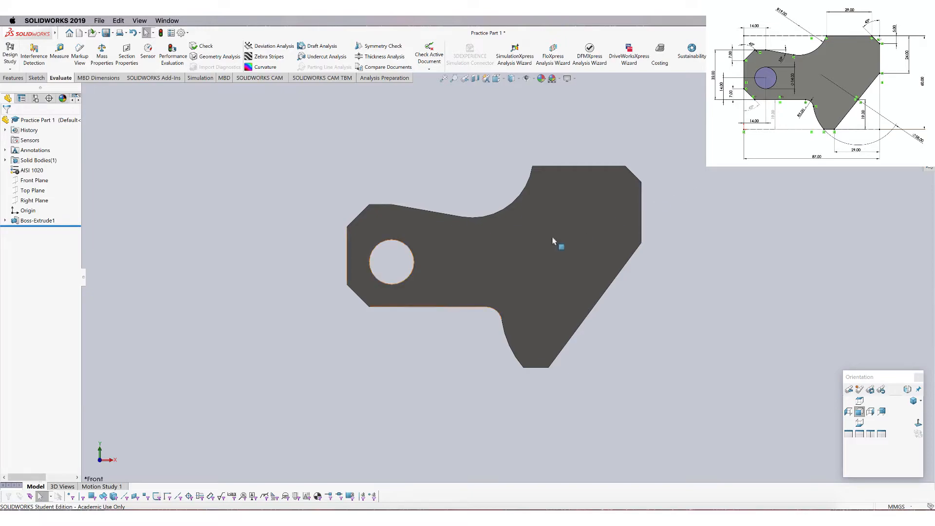
Edit the boss extrusion and set its blind depth to 45 mm
{"action": "middle_click_drag", "start_coordinate": [552, 237], "coordinate": [530, 267]}
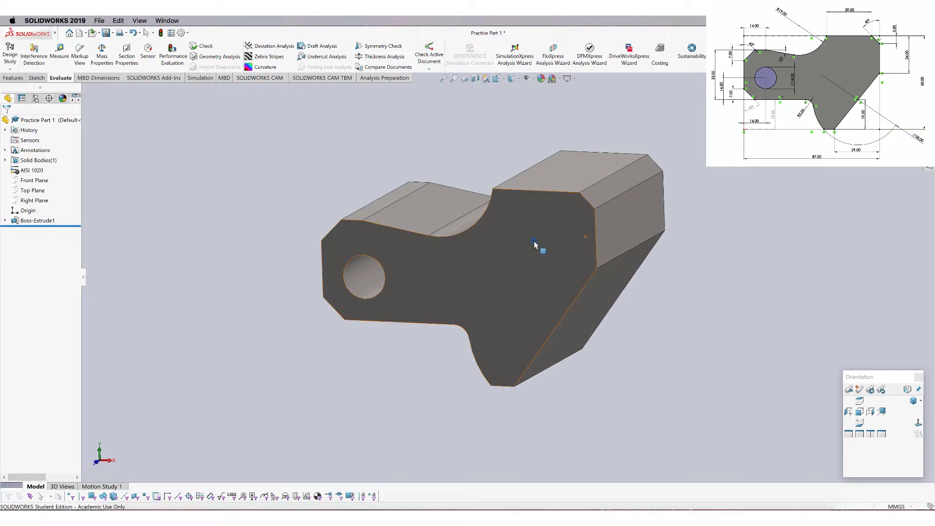
{"action": "left_click", "coordinate": [535, 244]}
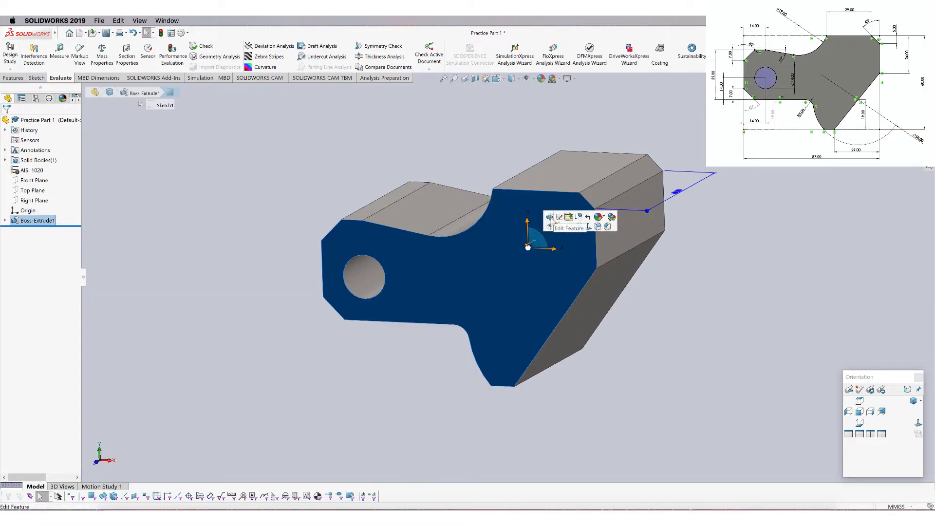
{"action": "left_click", "coordinate": [549, 218]}
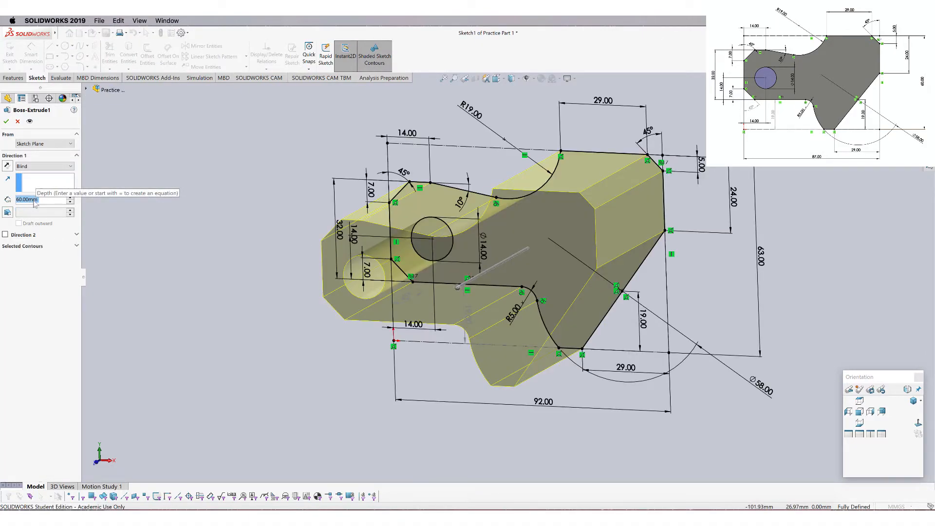
{"action": "type", "text": "45"}
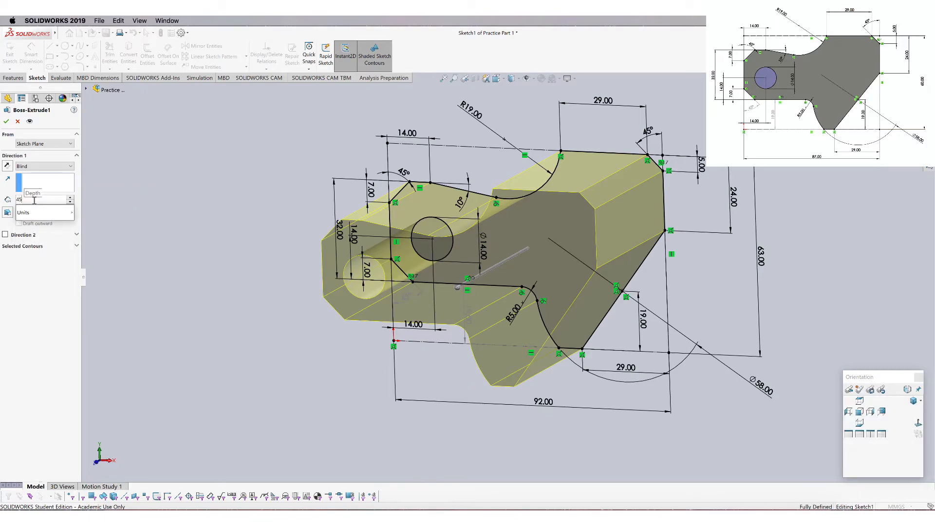
Extrude the sketch profile as a blind boss with a depth of 45 mm
{"action": "key", "text": "Return"}
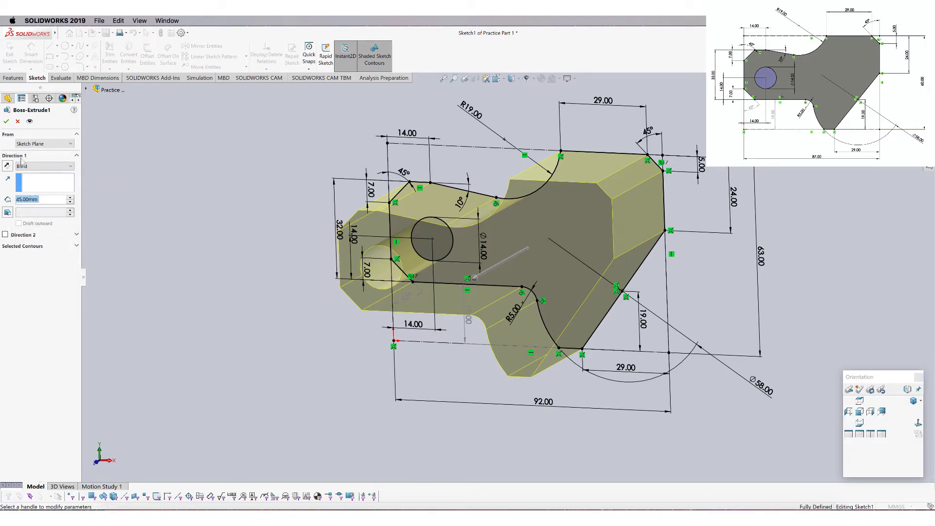
{"action": "left_click", "coordinate": [6, 121]}
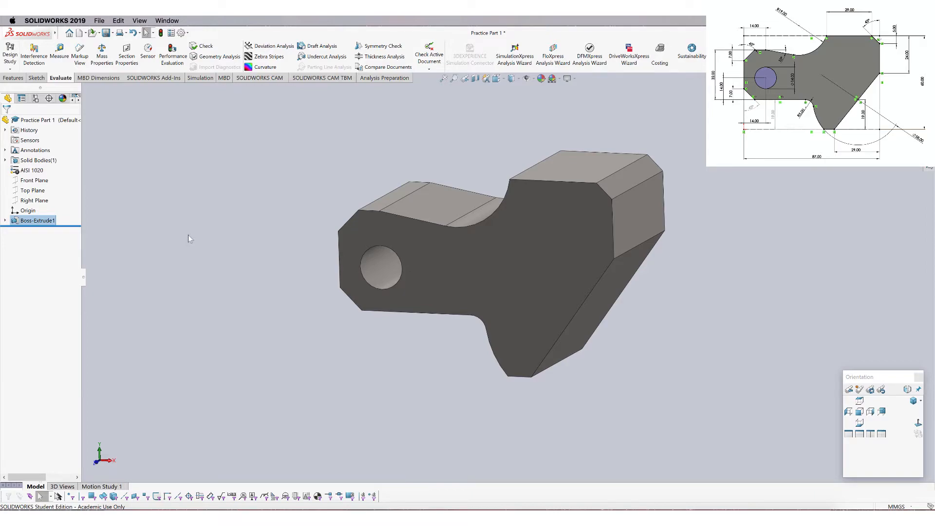
Check the extruded part in the right and isometric views, then evaluate its mass properties and recalculate them
{"action": "left_click", "coordinate": [870, 412]}
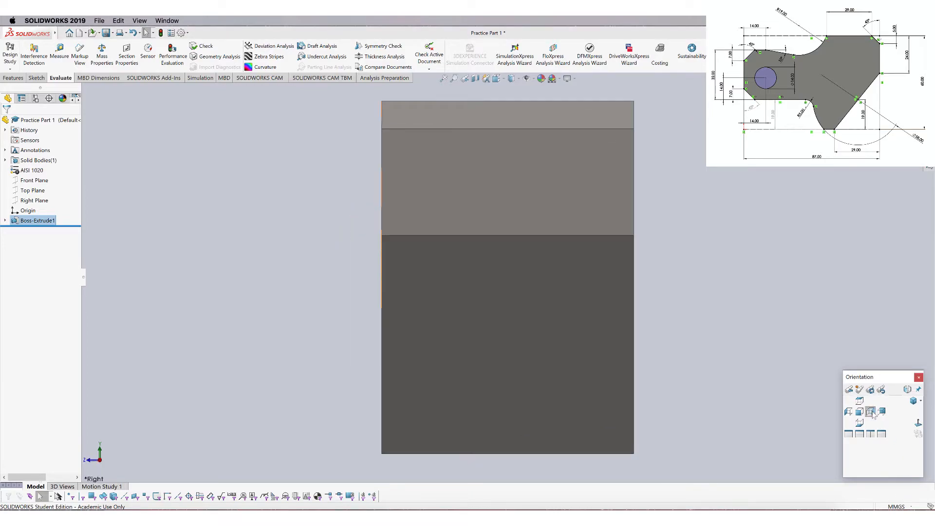
{"action": "left_click", "coordinate": [920, 401]}
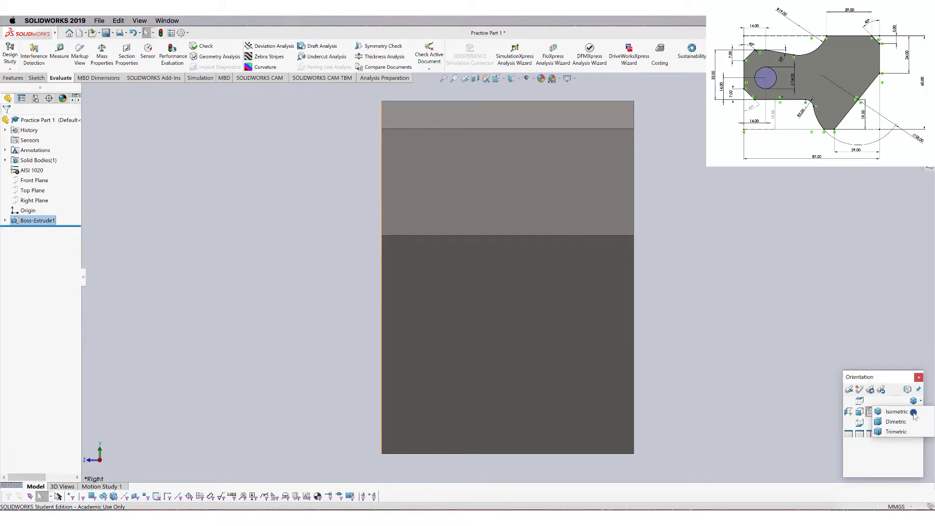
{"action": "left_click", "coordinate": [914, 414]}
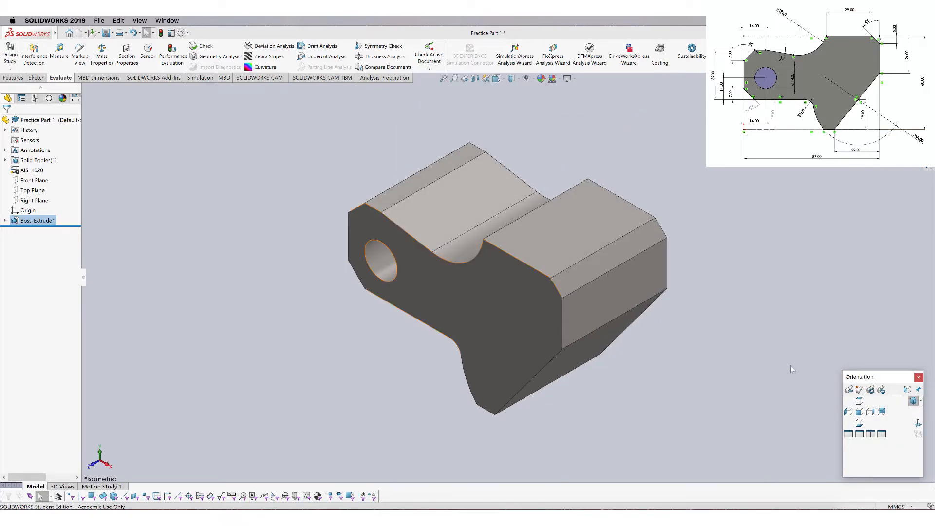
{"action": "left_click", "coordinate": [38, 171]}
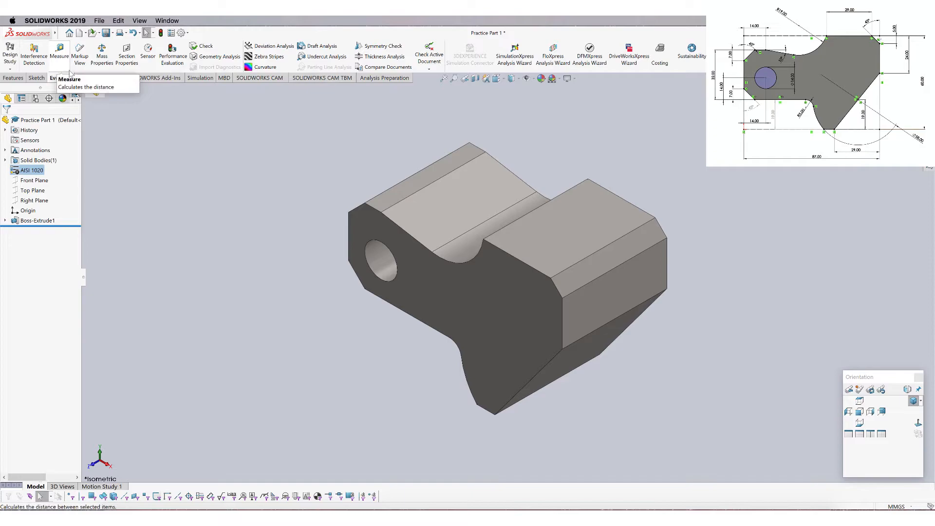
{"action": "left_click", "coordinate": [101, 57]}
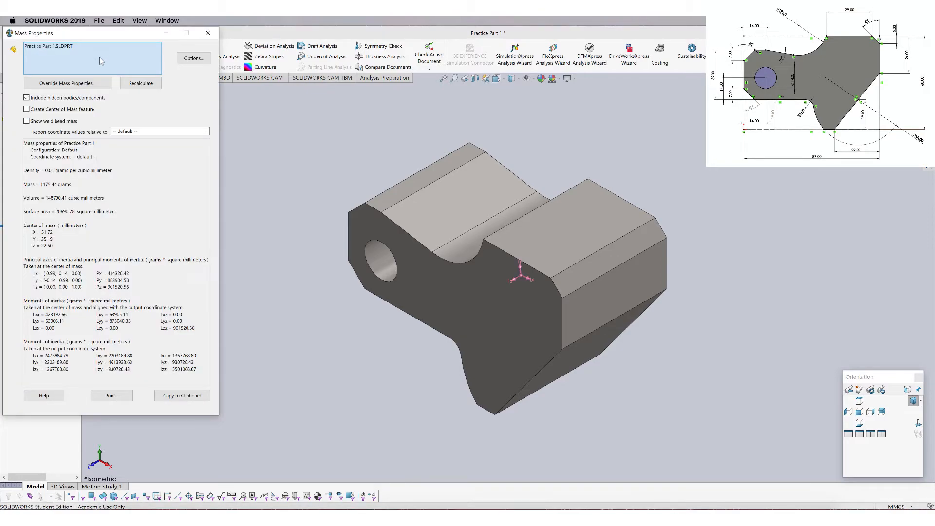
{"action": "left_click_drag", "start_coordinate": [73, 184], "coordinate": [40, 185]}
{"action": "left_click", "coordinate": [139, 84]}
{"action": "left_click", "coordinate": [208, 33]}
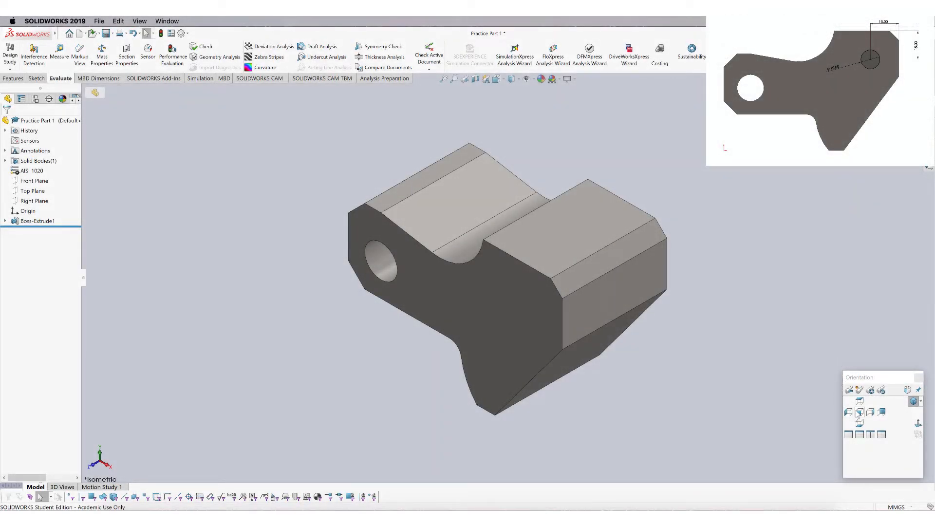
Start a new sketch on the large front face of the extruded body
{"action": "left_click", "coordinate": [859, 412]}
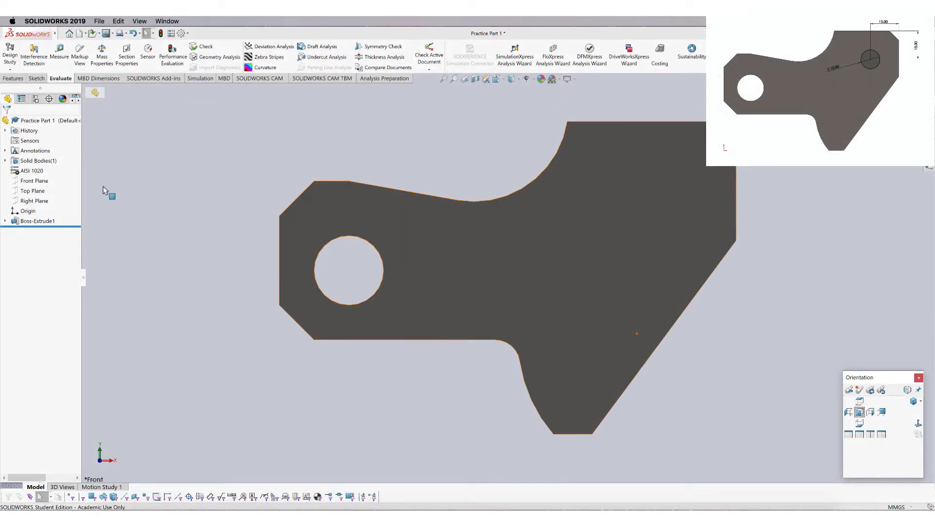
{"action": "left_click", "coordinate": [37, 79]}
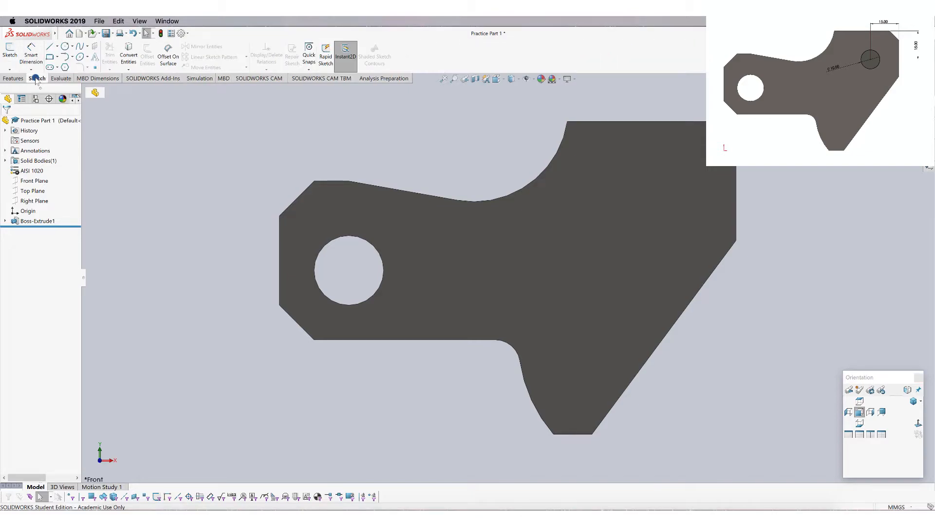
{"action": "left_click", "coordinate": [10, 55]}
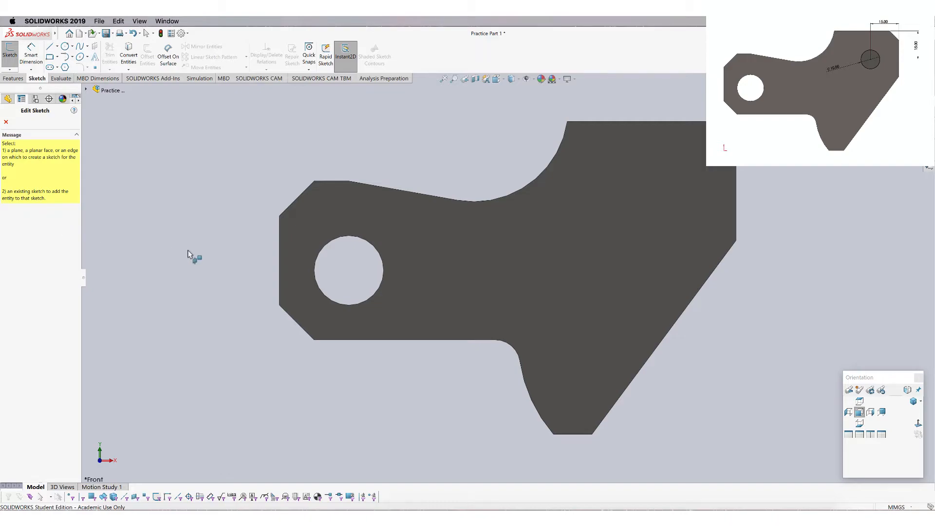
{"action": "middle_click_drag", "start_coordinate": [565, 305], "coordinate": [548, 324]}
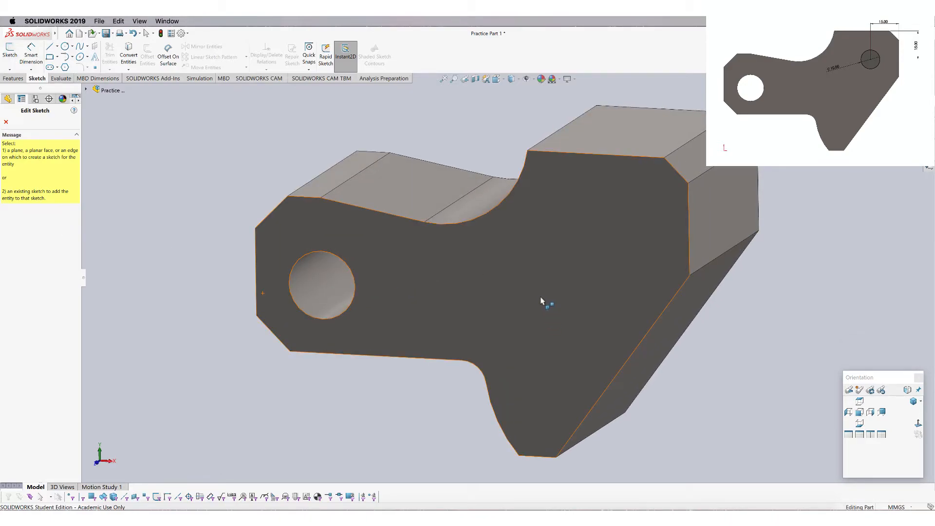
{"action": "left_click", "coordinate": [540, 297]}
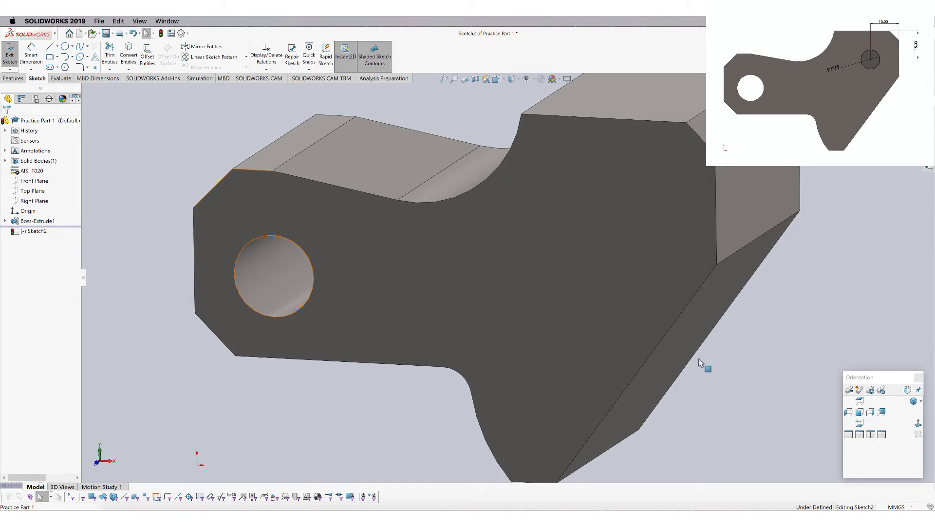
Sketch a circle in the upper-right area of the front face and set its diameter to 10 mm
{"action": "left_click", "coordinate": [860, 413]}
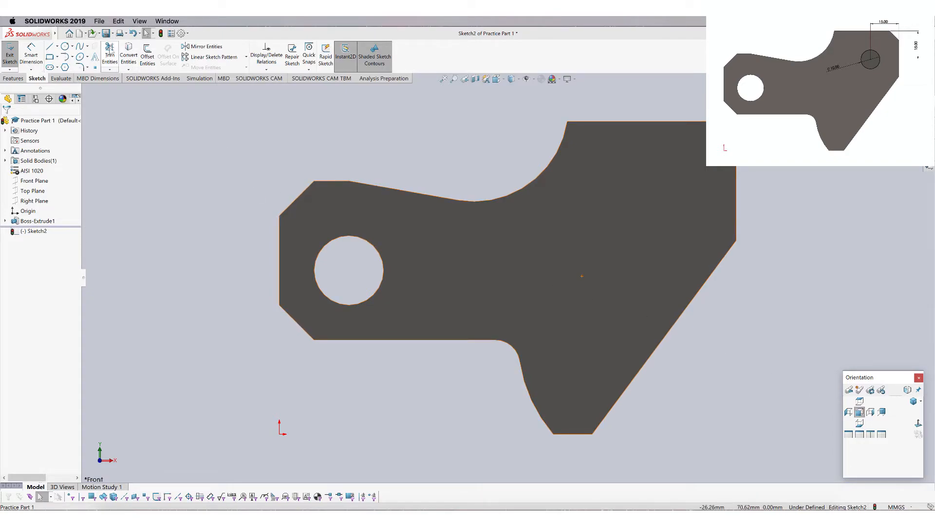
{"action": "left_click", "coordinate": [65, 47]}
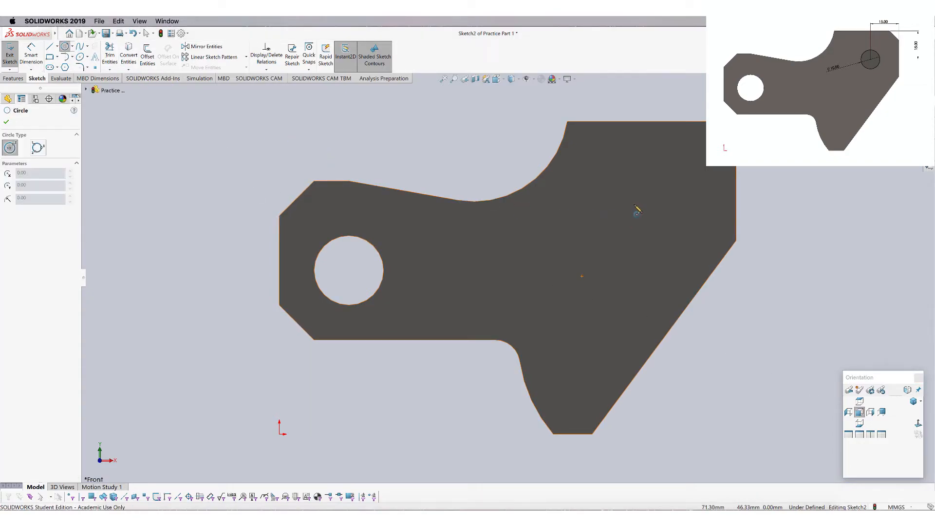
{"action": "left_click_drag", "start_coordinate": [649, 205], "coordinate": [637, 194]}
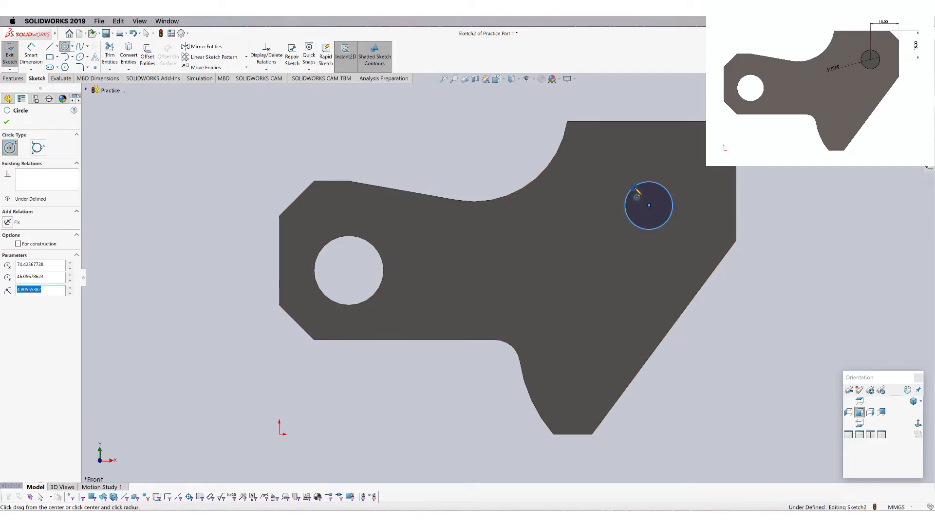
{"action": "left_click", "coordinate": [31, 55]}
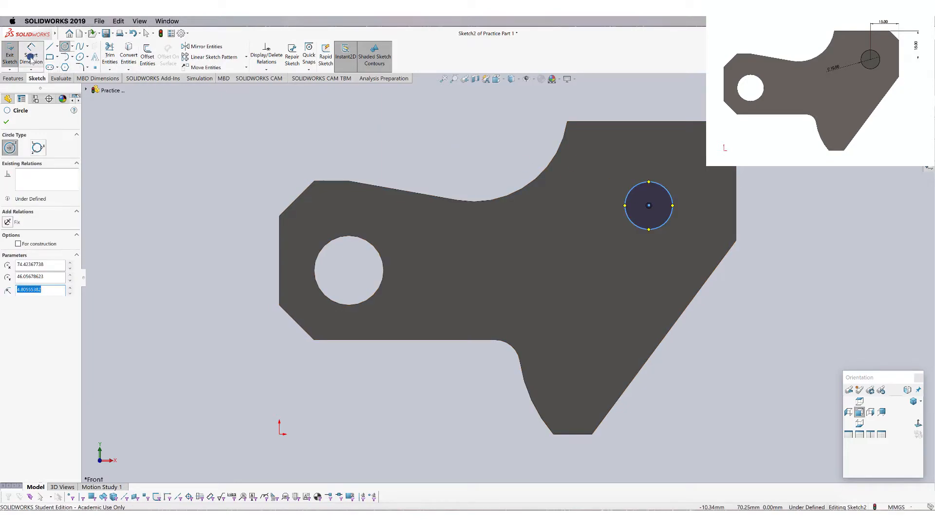
{"action": "left_click", "coordinate": [631, 219]}
{"action": "left_click", "coordinate": [556, 237]}
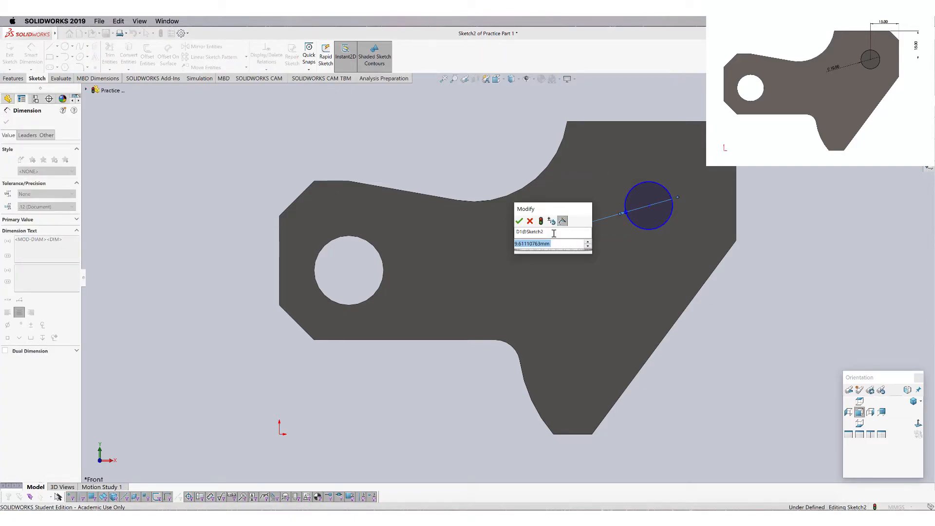
{"action": "type", "text": "1"}
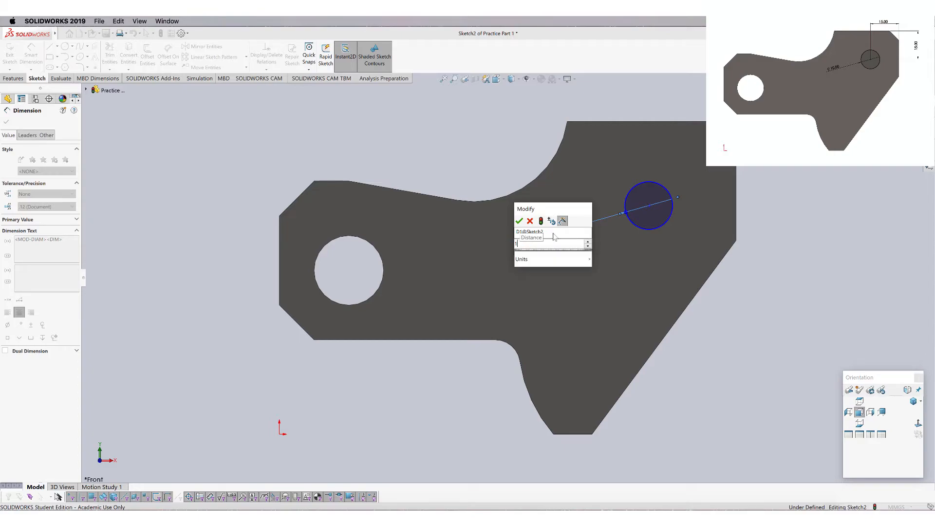
{"action": "type", "text": "0"}
{"action": "key", "text": "Return"}
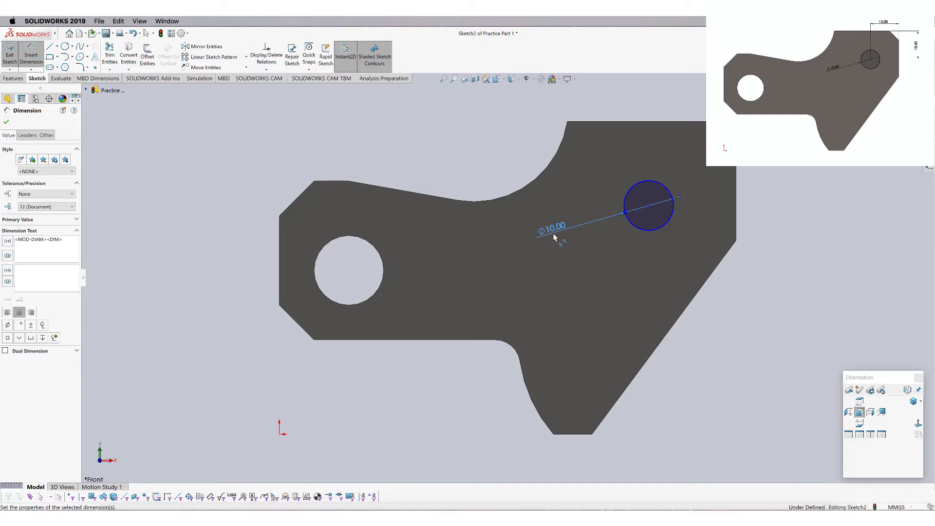
{"action": "left_click", "coordinate": [7, 122]}
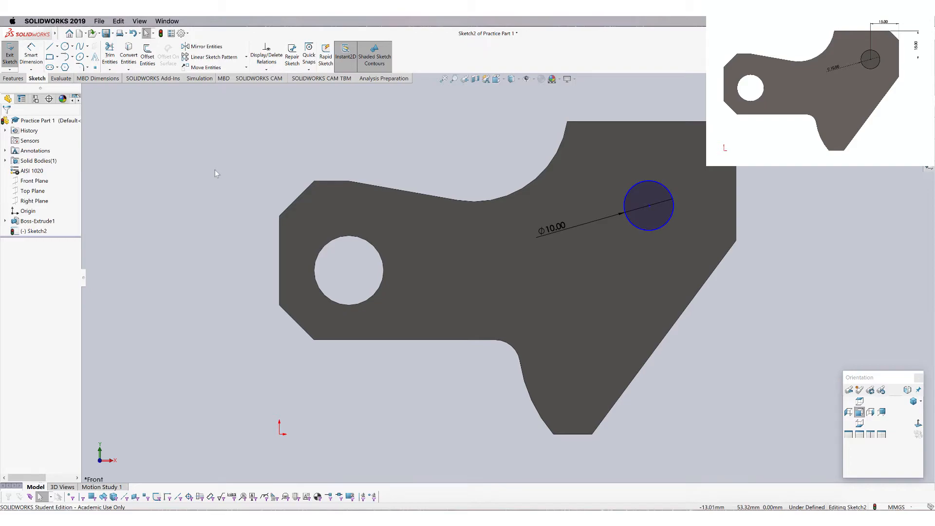
Dimension the circle's centre 15 mm below the part's top edge
{"action": "left_click", "coordinate": [31, 54]}
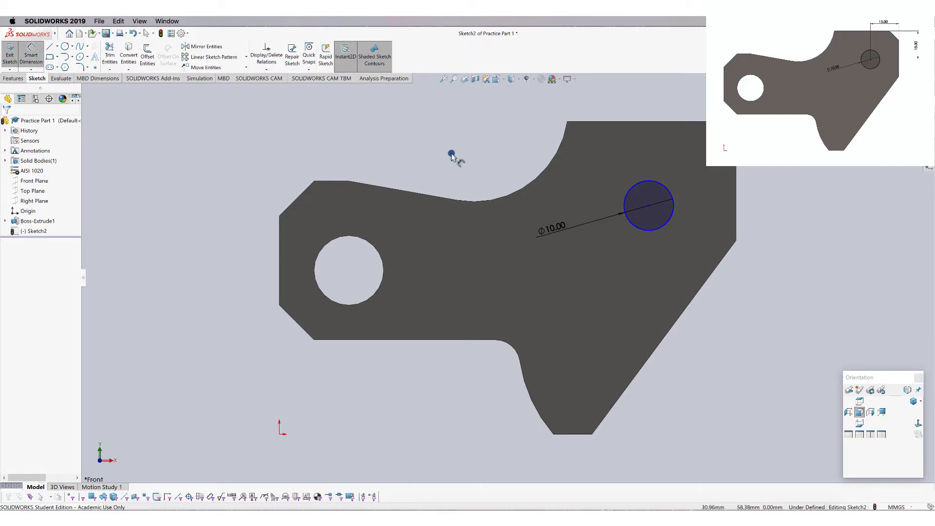
{"action": "left_click", "coordinate": [649, 206]}
{"action": "left_click", "coordinate": [648, 122]}
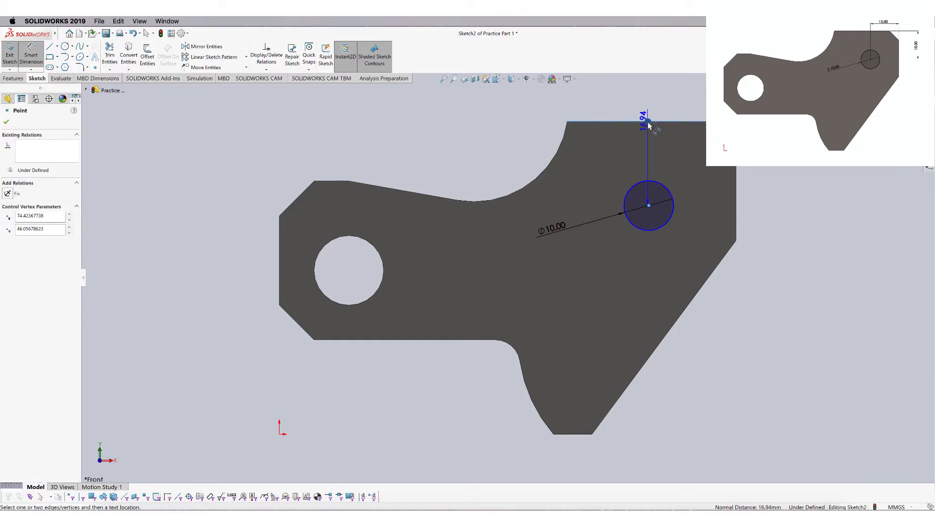
{"action": "left_click", "coordinate": [773, 163]}
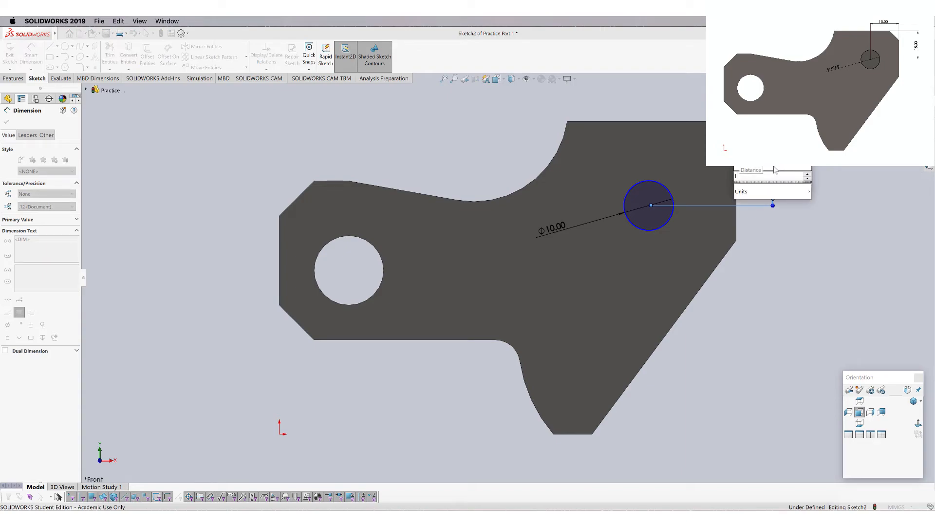
{"action": "left_click", "coordinate": [775, 170]}
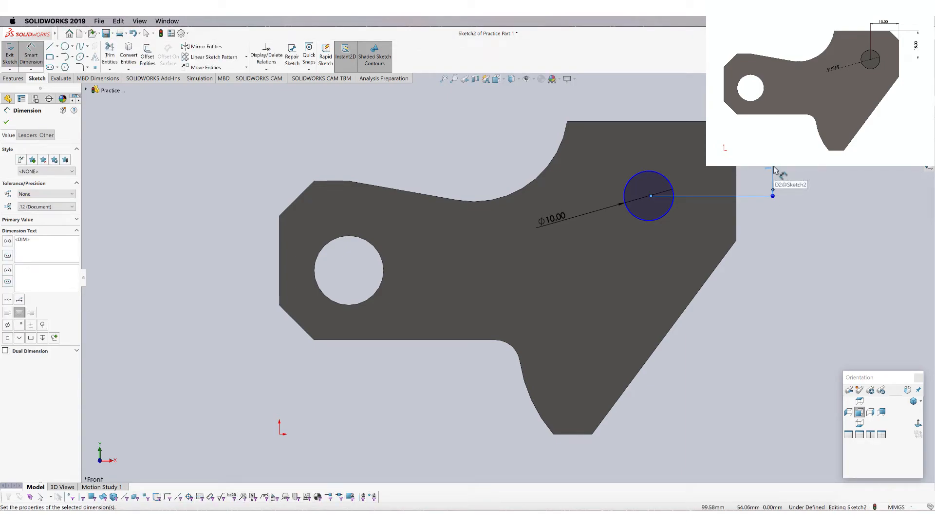
Dimension the circle's centre 15 mm horizontally from the part's right vertical edge
{"action": "left_click", "coordinate": [650, 197]}
{"action": "left_click", "coordinate": [736, 211]}
{"action": "left_click", "coordinate": [689, 106]}
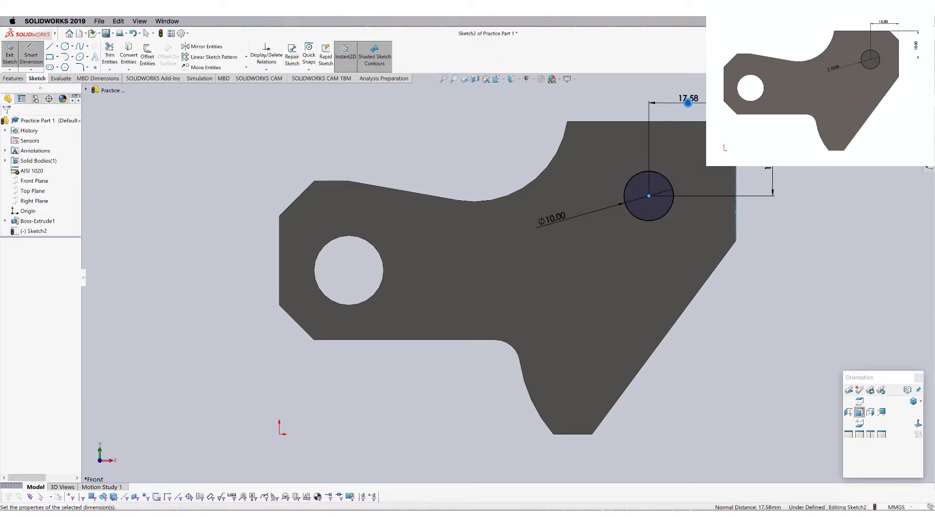
{"action": "type", "text": "15"}
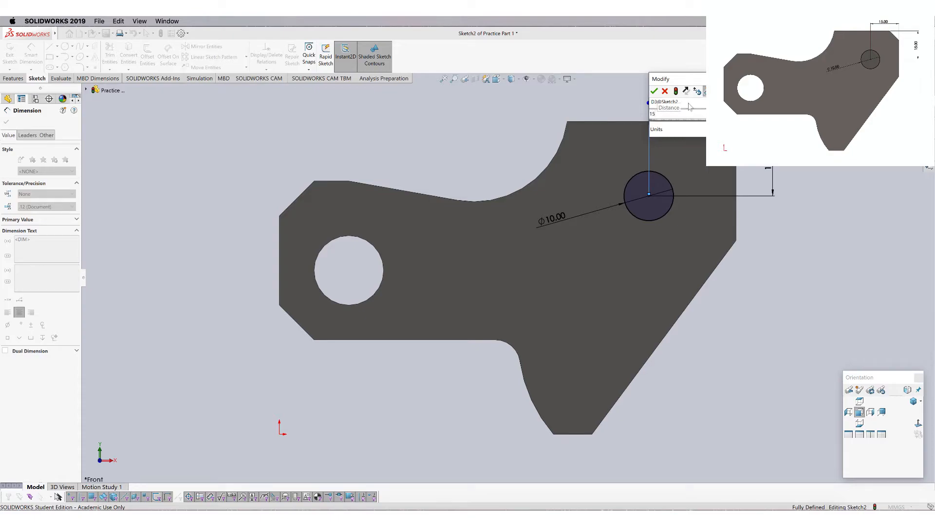
{"action": "key", "text": "Return"}
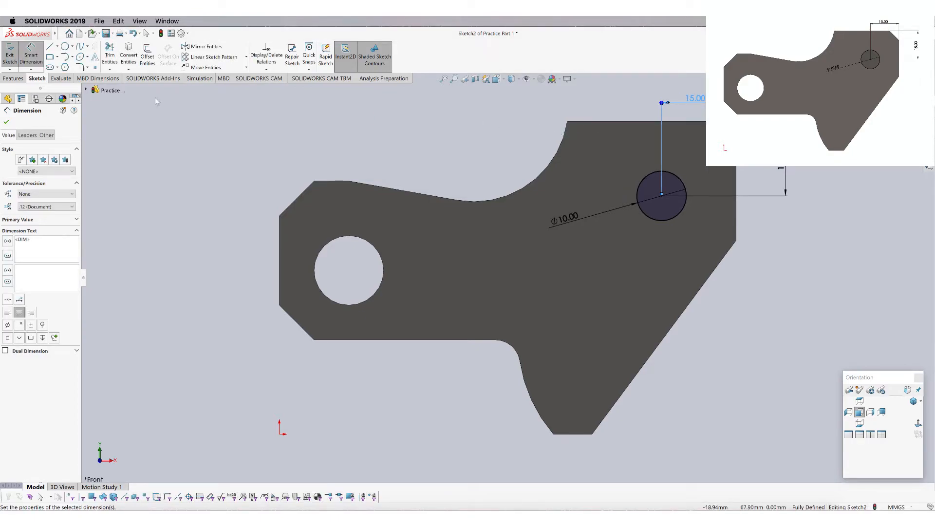
{"action": "left_click", "coordinate": [7, 123]}
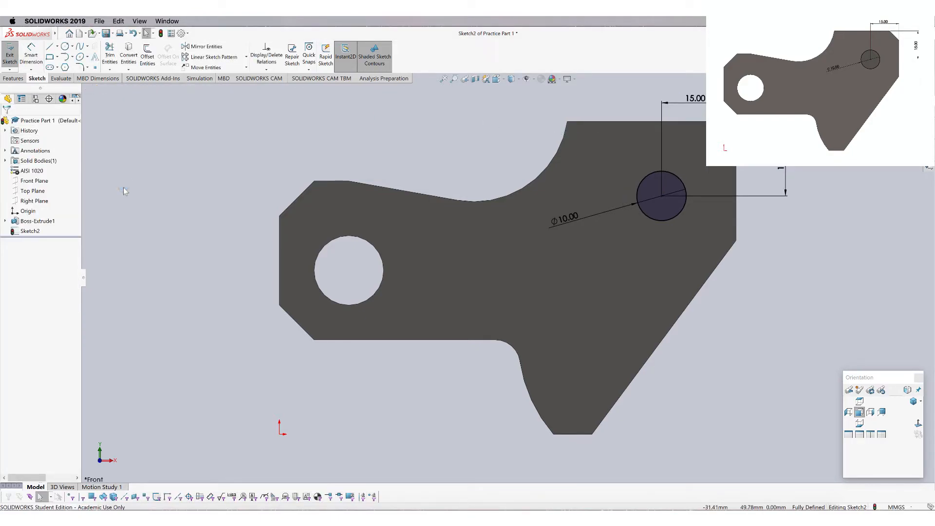
Cut-extrude the 10 mm circle through the part with a blind depth of 60 mm
{"action": "left_click", "coordinate": [18, 79]}
{"action": "left_click", "coordinate": [120, 59]}
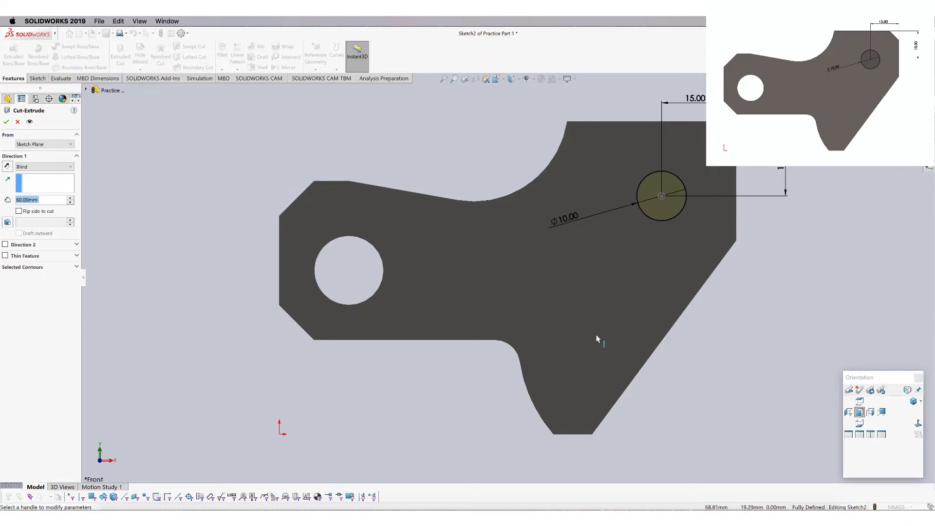
{"action": "scroll", "coordinate": [736, 319], "scroll_direction": "up", "scroll_amount": 1}
{"action": "middle_click_drag", "start_coordinate": [737, 319], "coordinate": [672, 342]}
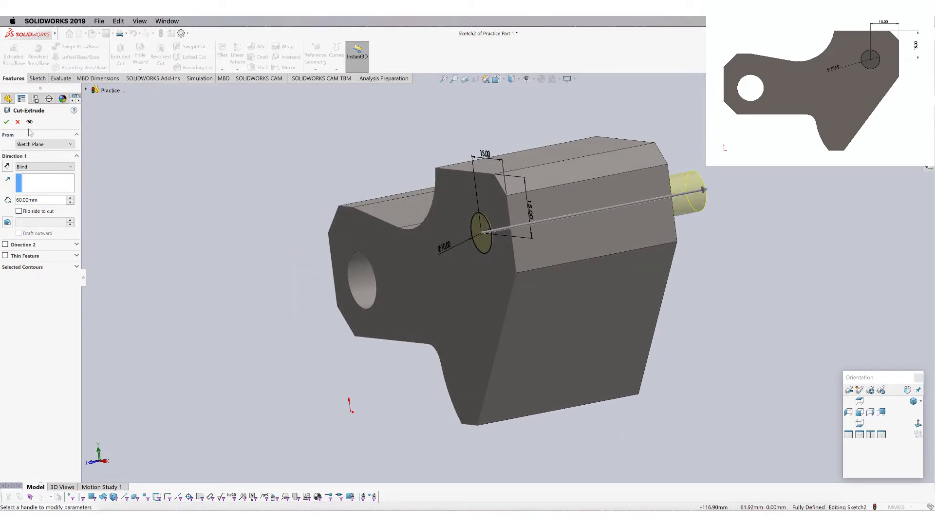
{"action": "left_click", "coordinate": [6, 123]}
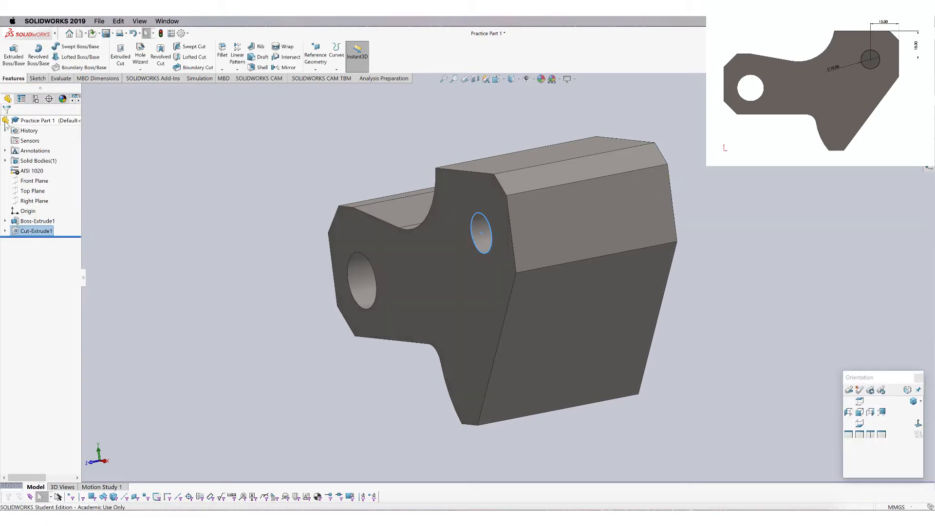
{"action": "middle_click_drag", "start_coordinate": [722, 329], "coordinate": [795, 388]}
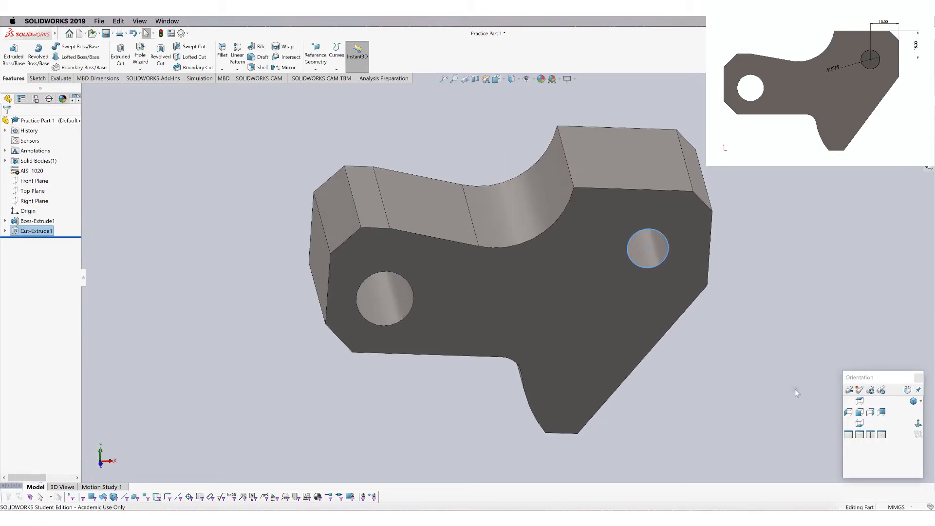
{"action": "left_click", "coordinate": [859, 412]}
{"action": "left_click", "coordinate": [775, 323]}
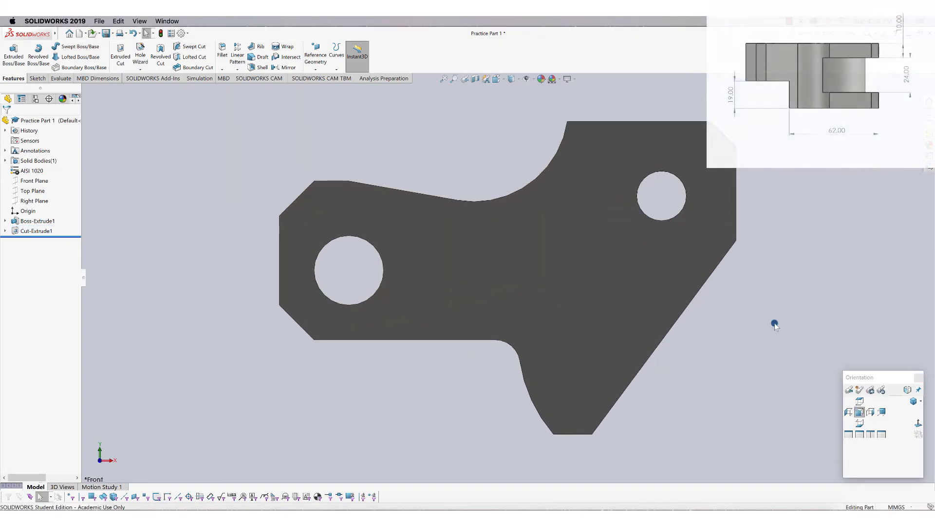
{"action": "middle_click_drag", "start_coordinate": [788, 299], "coordinate": [752, 355]}
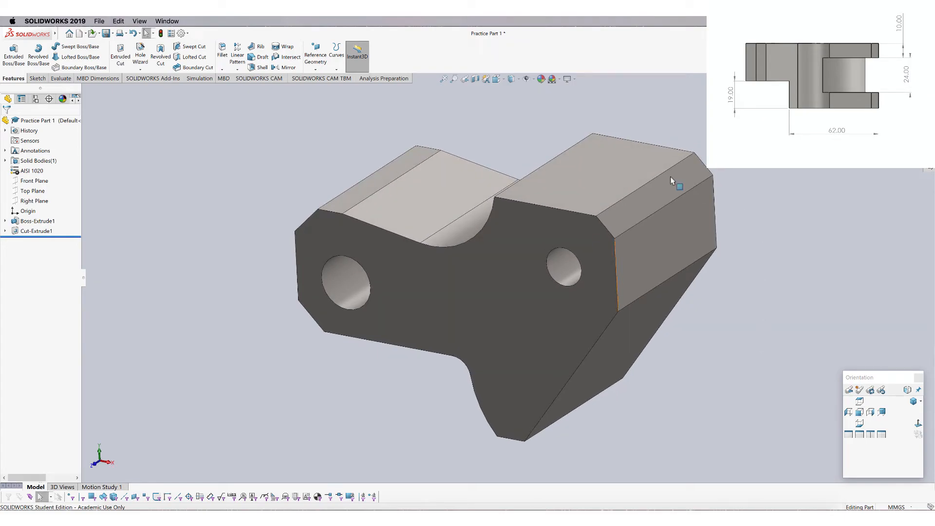
Create a reference plane offset 10 mm from the part's back face, with the offset flipped inward into the body
{"action": "left_click", "coordinate": [317, 69]}
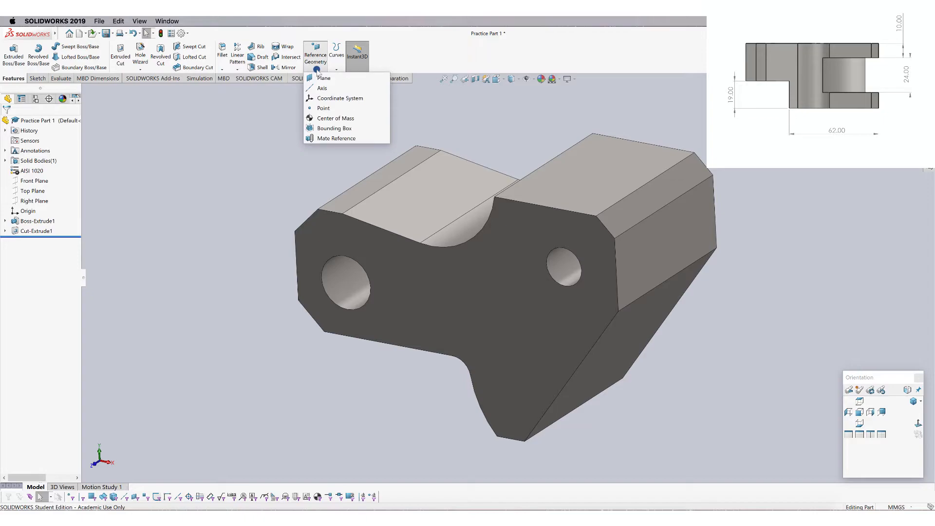
{"action": "left_click", "coordinate": [319, 79]}
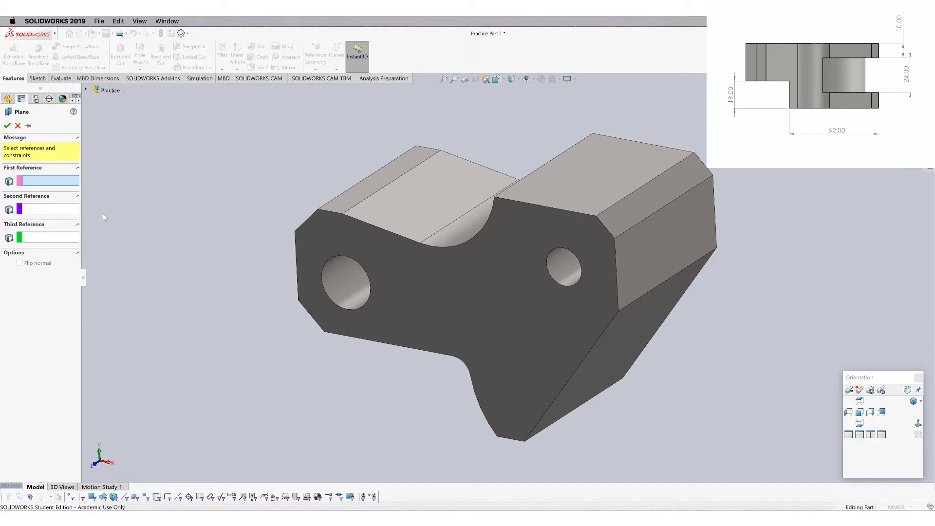
{"action": "middle_click_drag", "start_coordinate": [796, 207], "coordinate": [660, 246]}
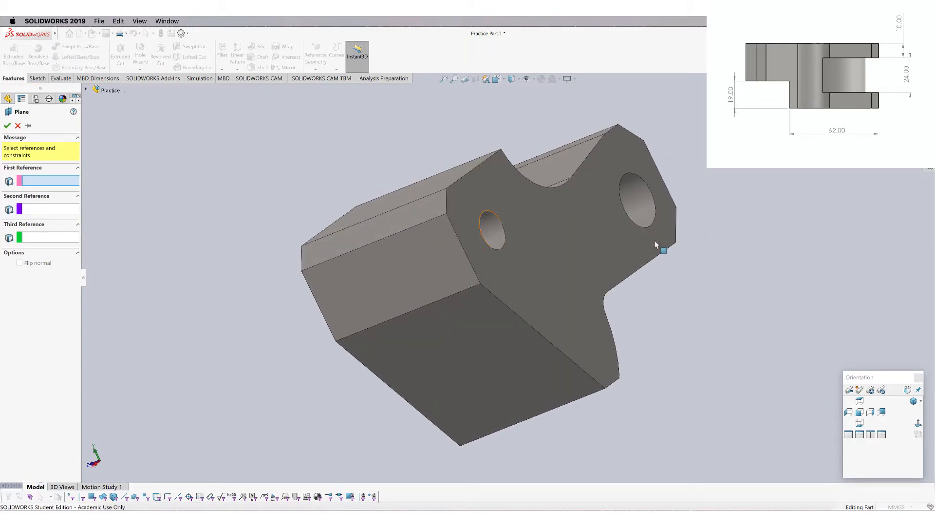
{"action": "left_click", "coordinate": [562, 265]}
{"action": "middle_click_drag", "start_coordinate": [641, 271], "coordinate": [698, 307]}
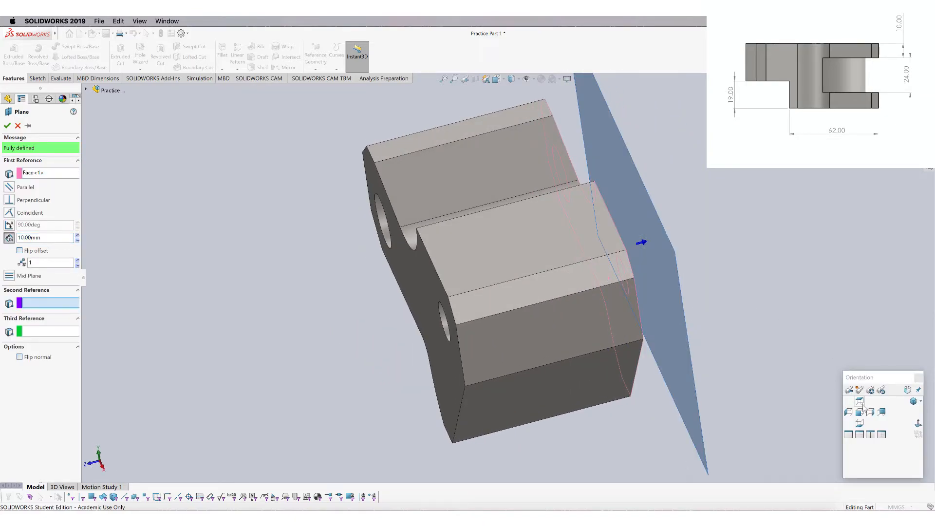
{"action": "left_click", "coordinate": [860, 402]}
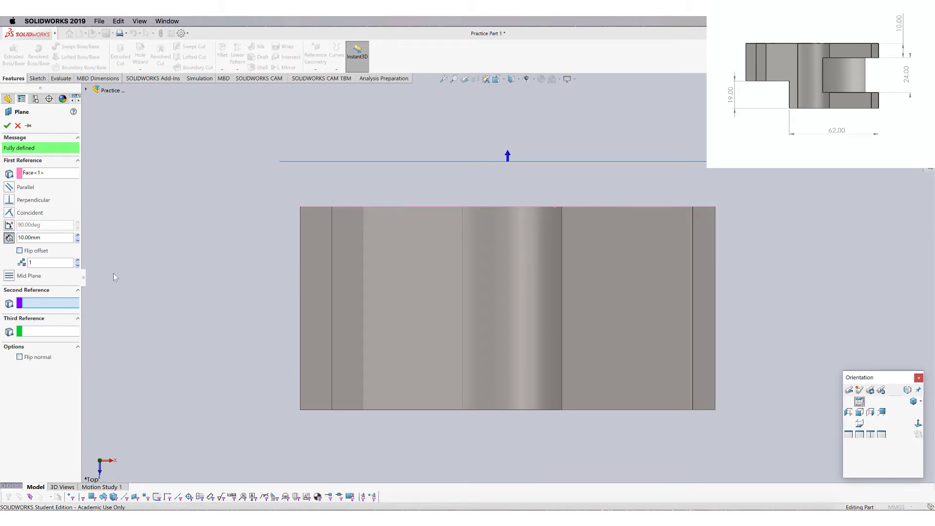
{"action": "left_click", "coordinate": [20, 250]}
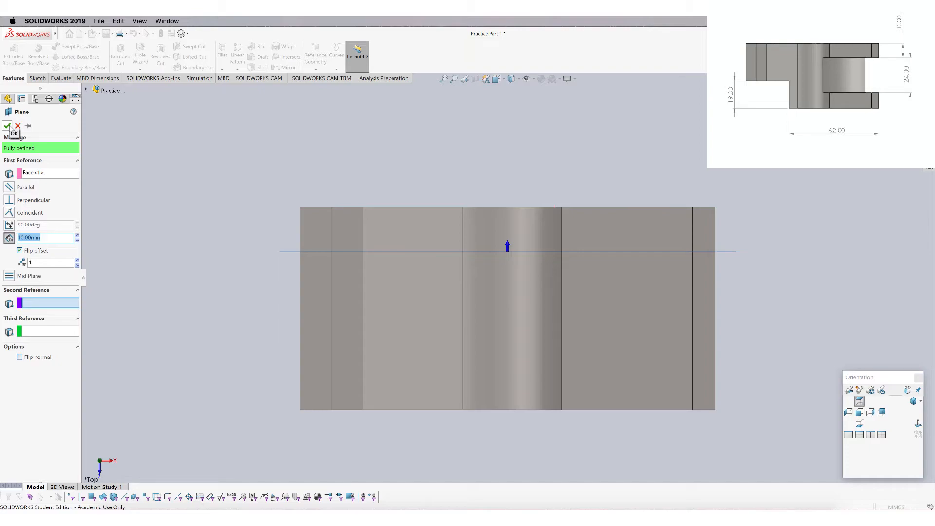
{"action": "left_click", "coordinate": [7, 126]}
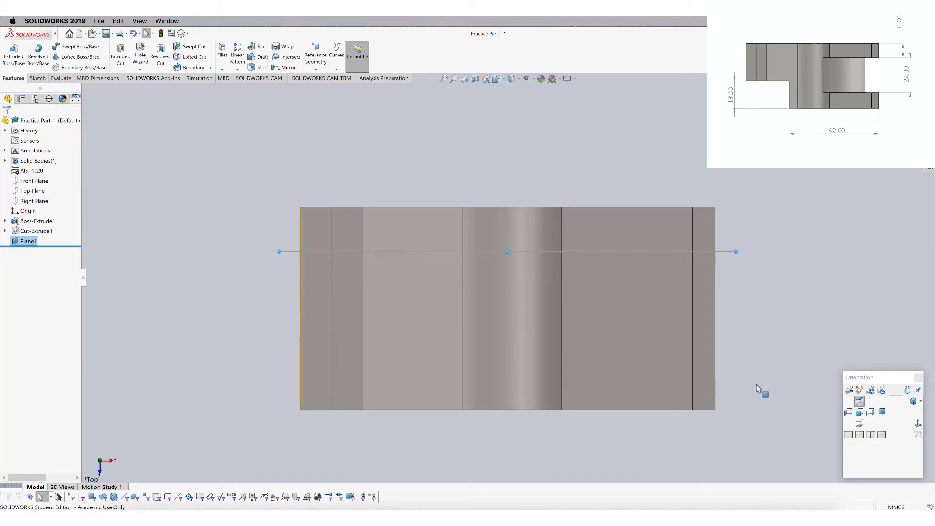
Start a sketch on the new offset plane and place a point on the part's long slanted lower-right edge
{"action": "left_click", "coordinate": [859, 413]}
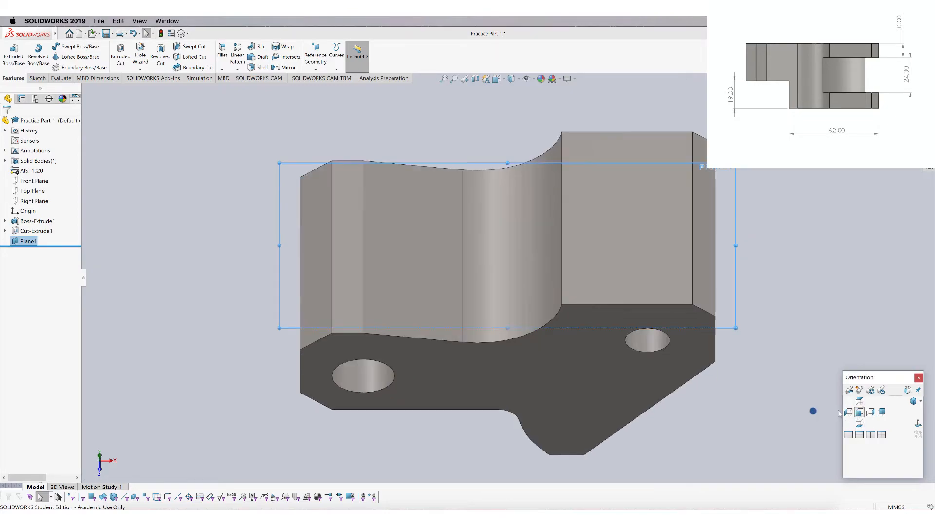
{"action": "middle_click_drag", "start_coordinate": [729, 377], "coordinate": [713, 391]}
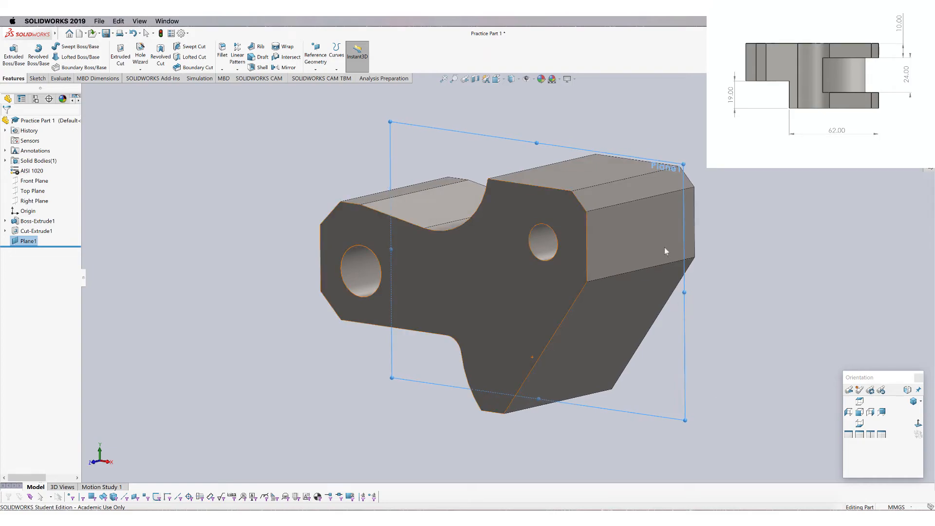
{"action": "left_click", "coordinate": [859, 413]}
{"action": "left_click", "coordinate": [195, 122]}
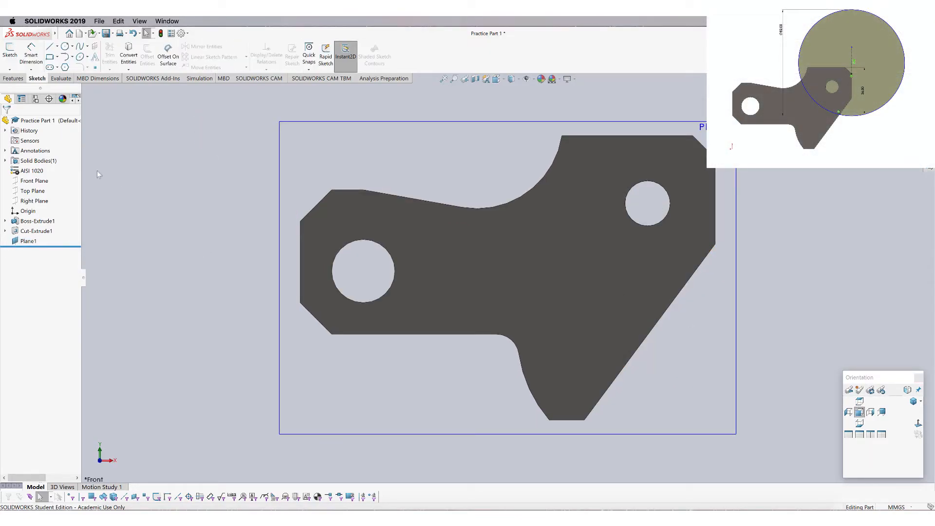
{"action": "left_click", "coordinate": [10, 52]}
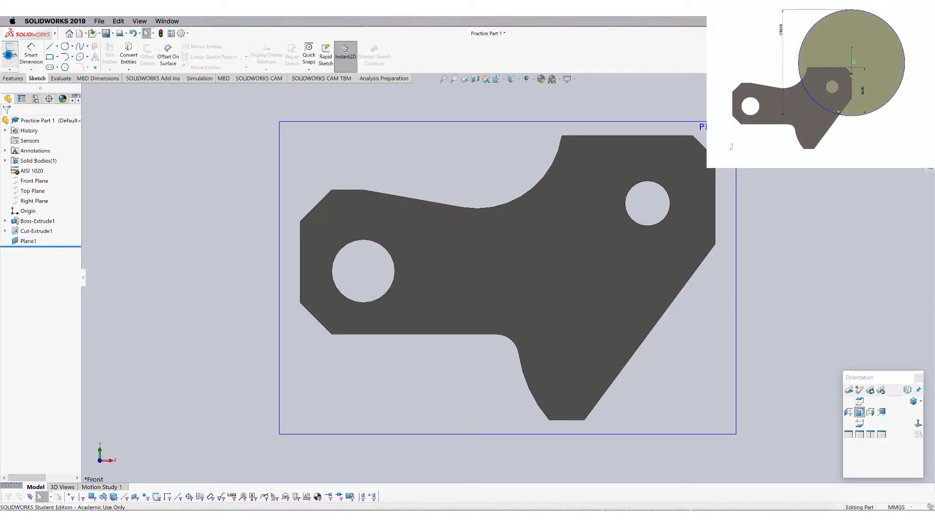
{"action": "left_click", "coordinate": [280, 141]}
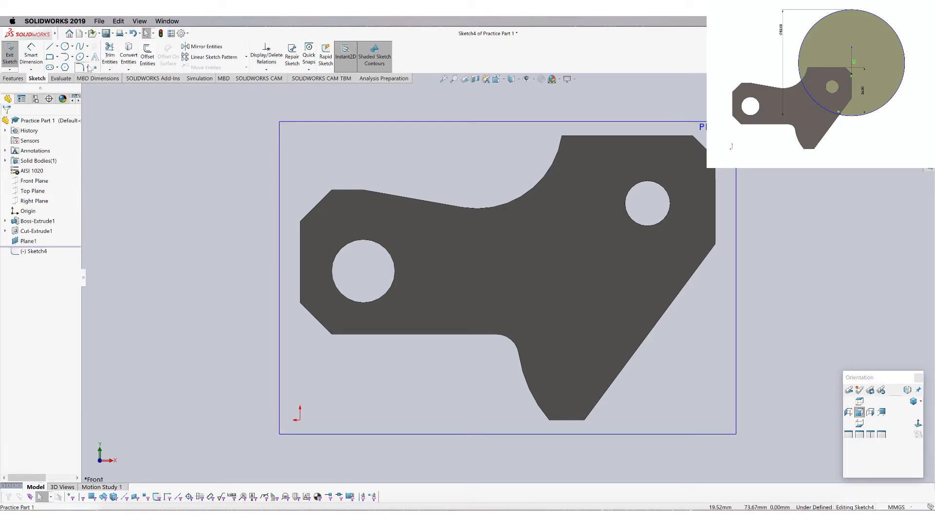
{"action": "left_click", "coordinate": [93, 68]}
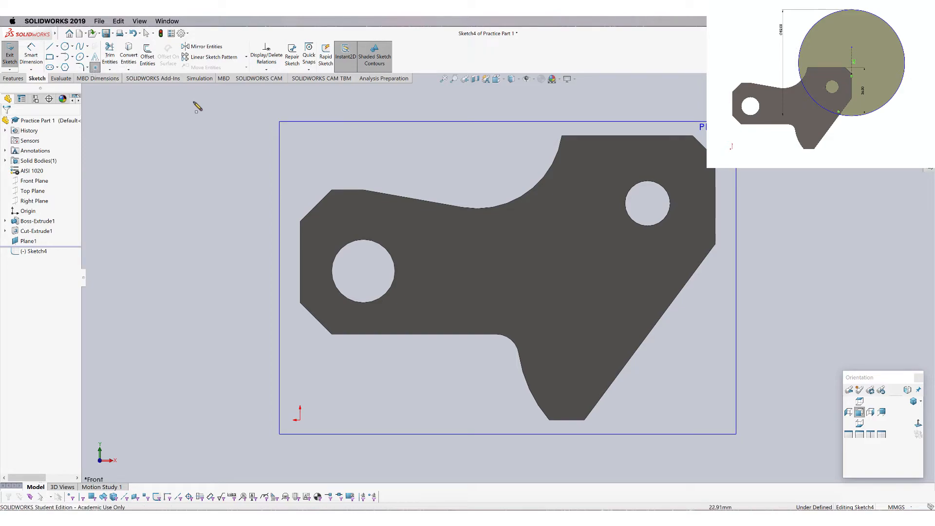
{"action": "left_click", "coordinate": [673, 300]}
{"action": "right_click", "coordinate": [673, 301]}
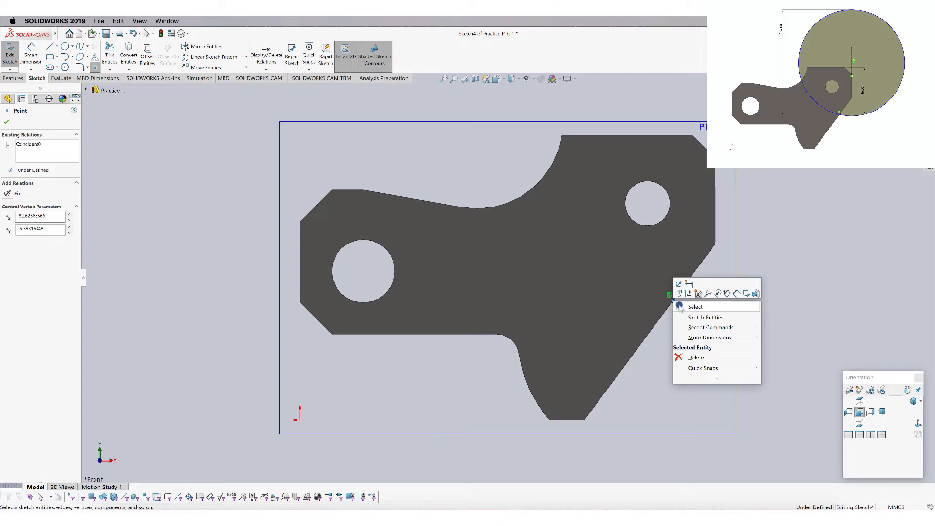
{"action": "left_click", "coordinate": [681, 307]}
Dimension the sketch point 36 mm vertically below the part's top edge
{"action": "left_click", "coordinate": [29, 55]}
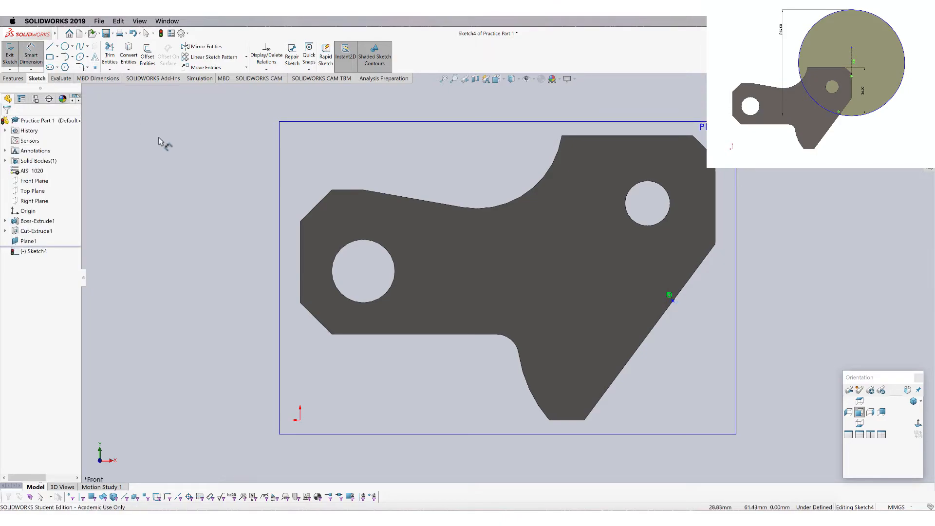
{"action": "left_click", "coordinate": [675, 136]}
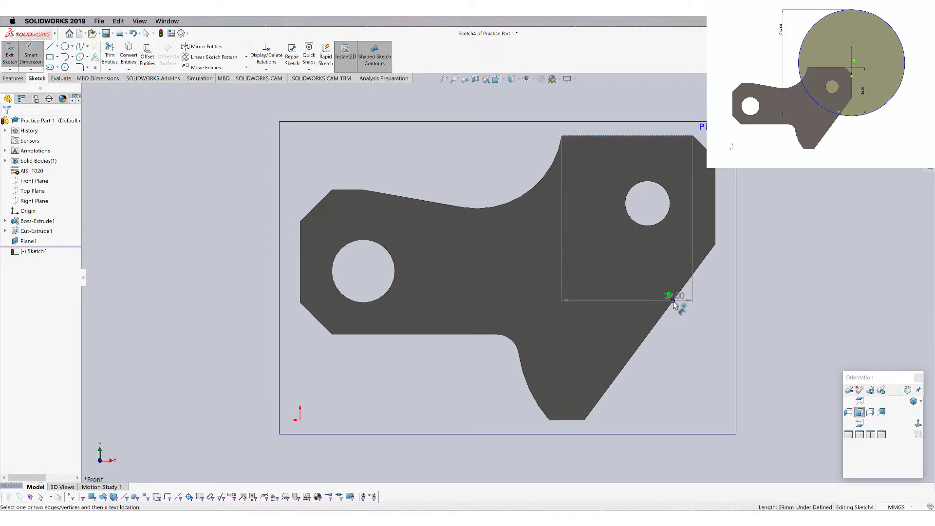
{"action": "left_click", "coordinate": [674, 301]}
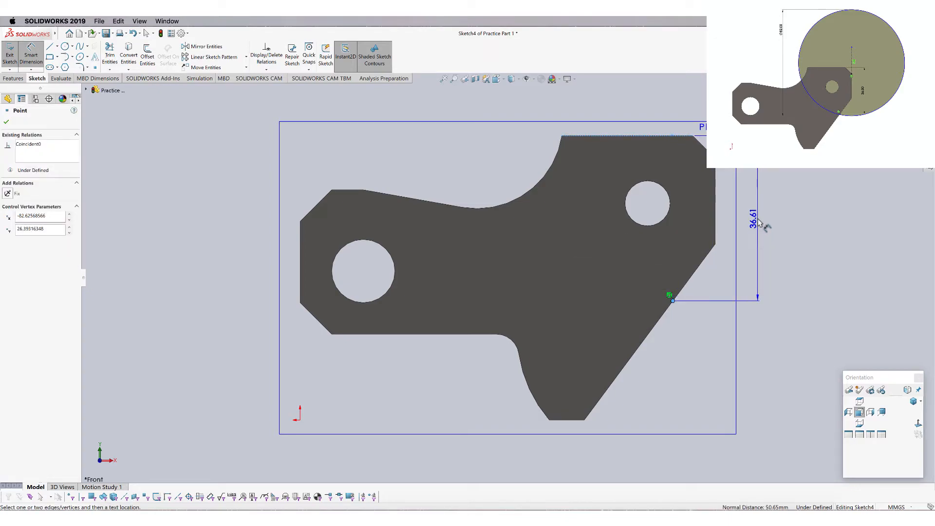
{"action": "left_click", "coordinate": [758, 222]}
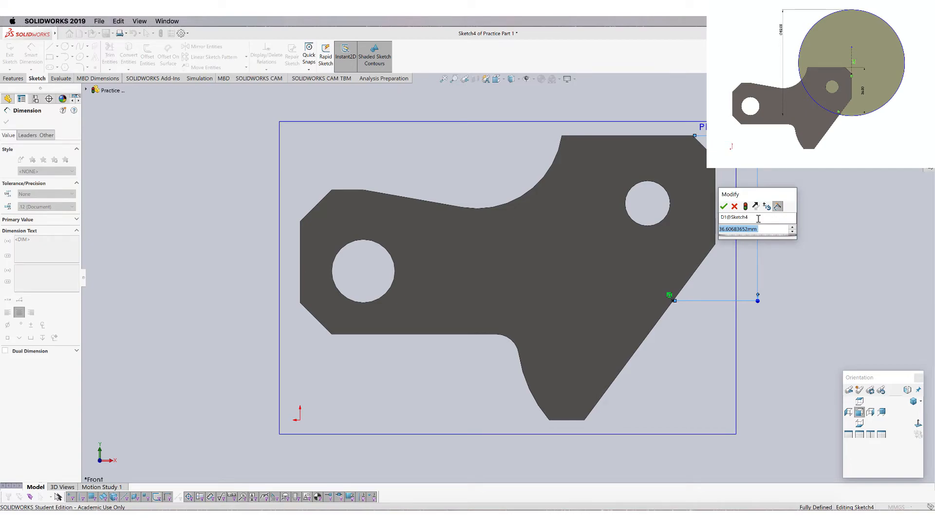
{"action": "type", "text": "36"}
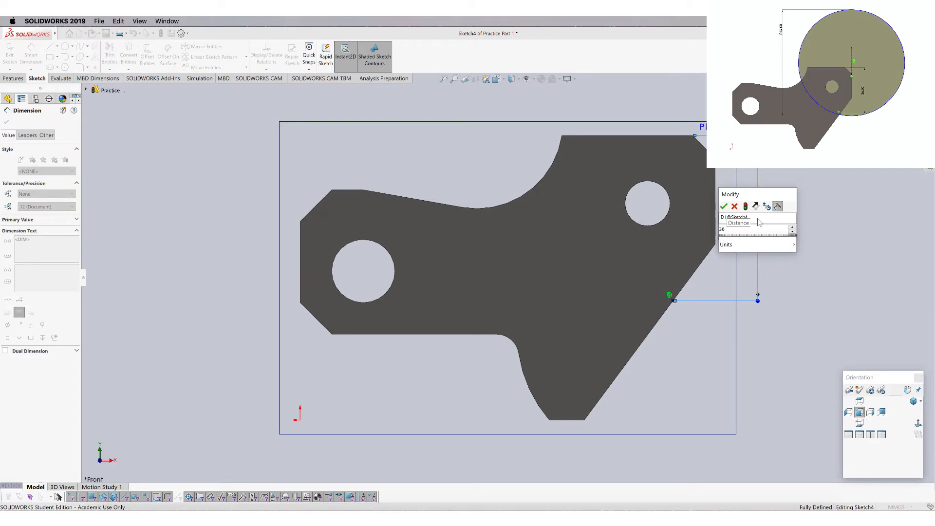
{"action": "key", "text": "Return"}
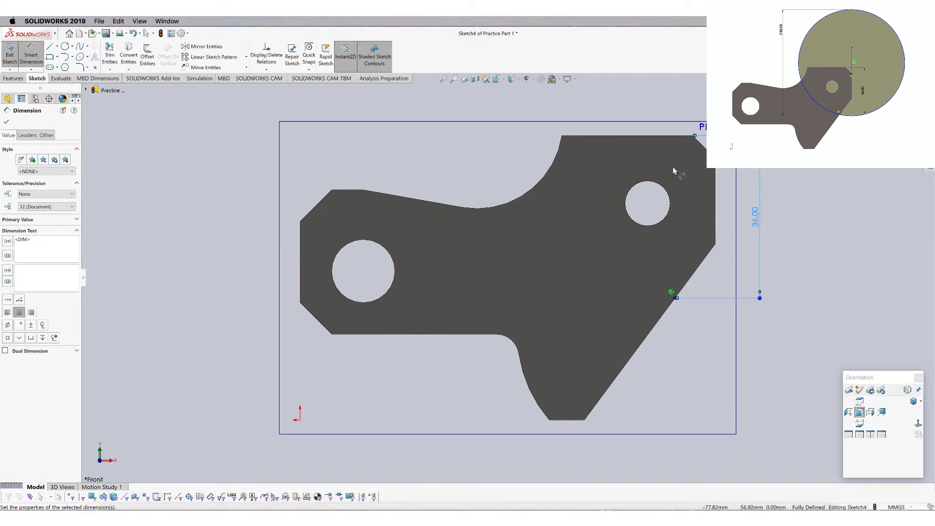
{"action": "left_click", "coordinate": [6, 122]}
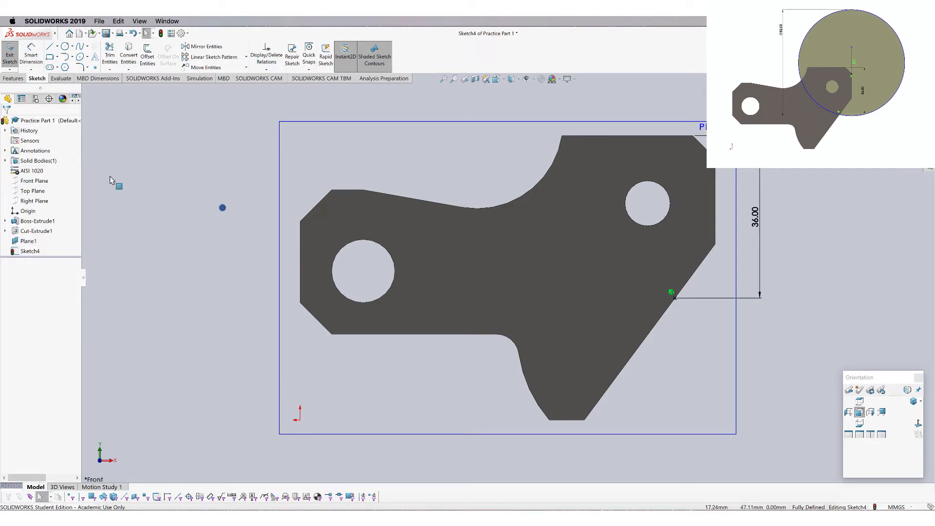
Draw a vertical centerline upward from the upper end of the part's right vertical edge, extending above the part
{"action": "scroll", "coordinate": [592, 275], "scroll_direction": "up", "scroll_amount": 3}
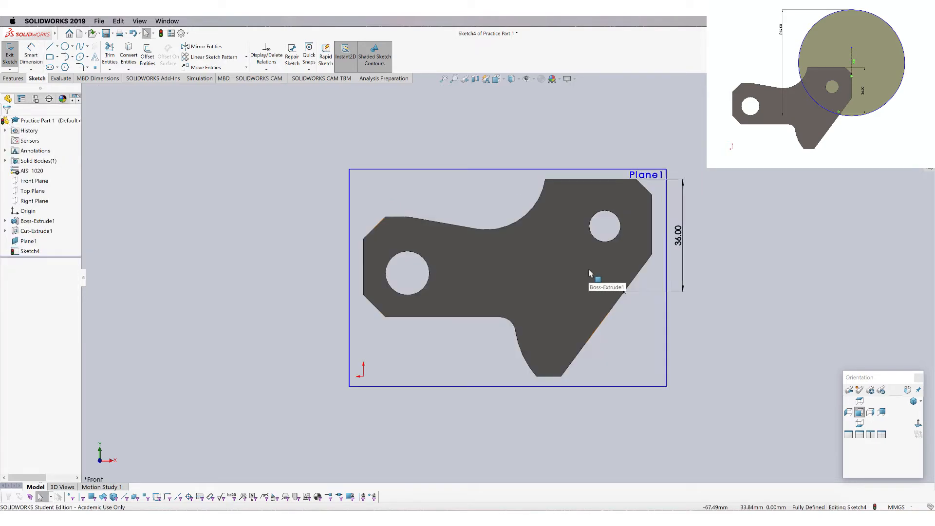
{"action": "scroll", "coordinate": [631, 207], "scroll_direction": "down", "scroll_amount": 4}
{"action": "scroll", "coordinate": [631, 207], "scroll_direction": "down", "scroll_amount": 1}
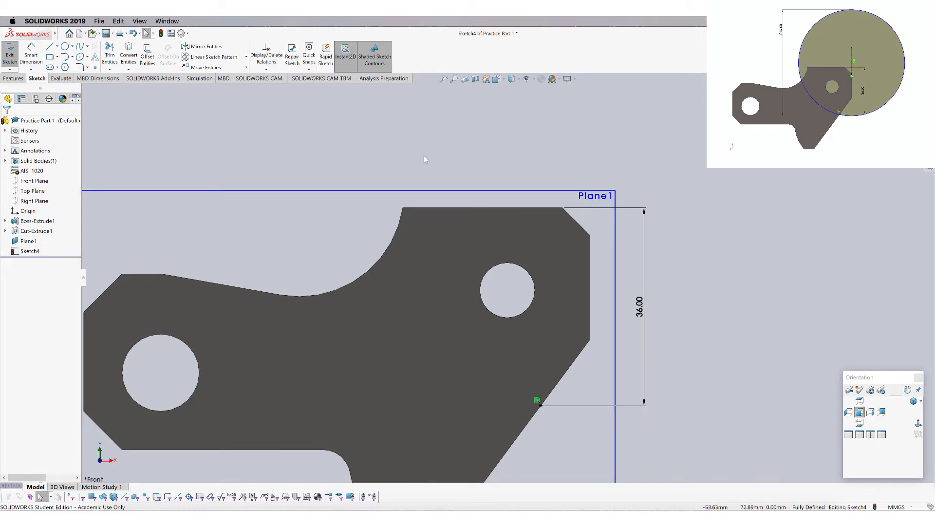
{"action": "left_click", "coordinate": [57, 46]}
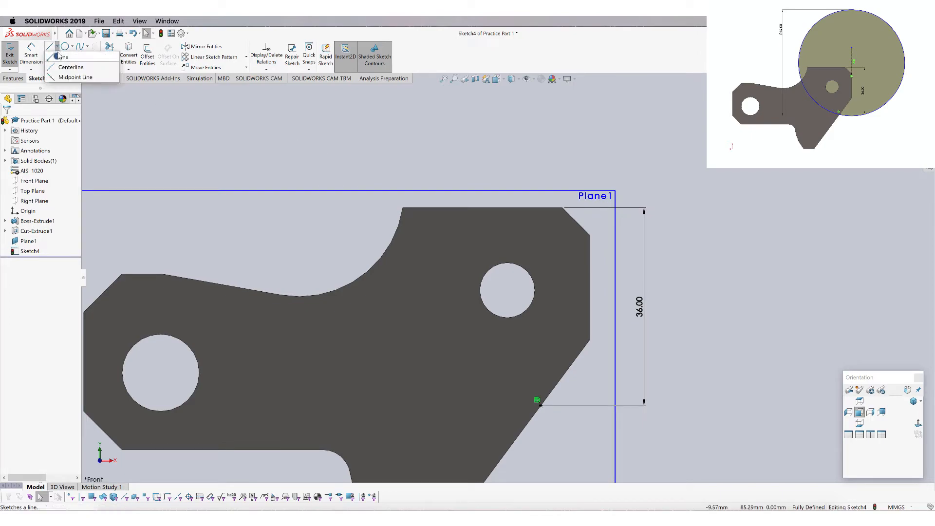
{"action": "left_click", "coordinate": [70, 66]}
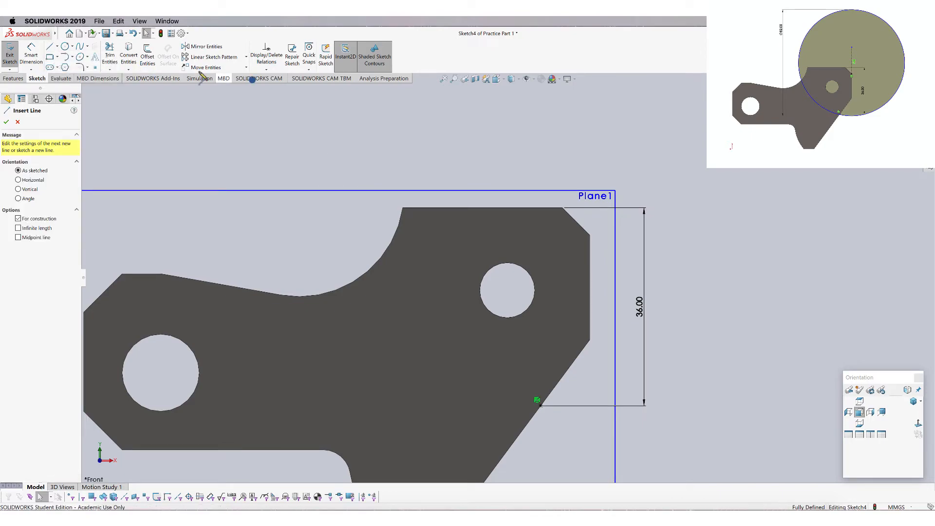
{"action": "left_click", "coordinate": [590, 235]}
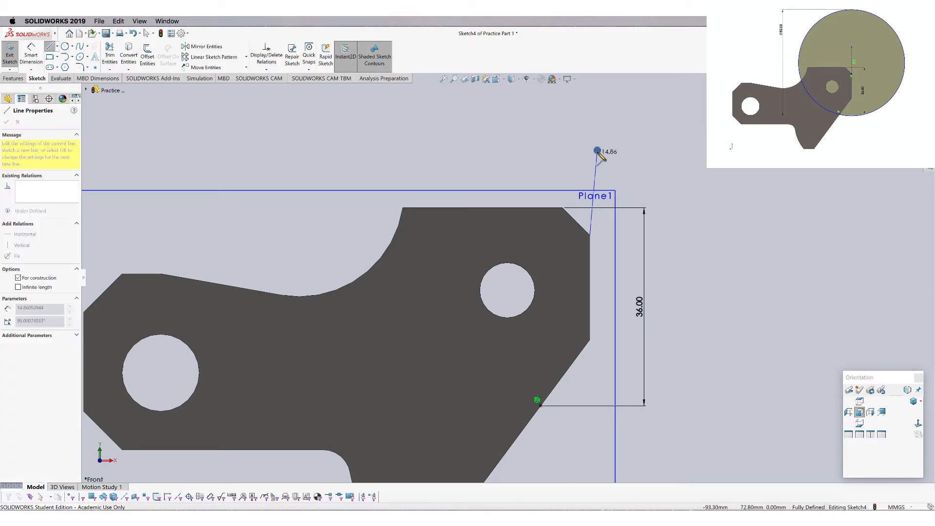
{"action": "left_click", "coordinate": [590, 122]}
{"action": "right_click", "coordinate": [587, 99]}
{"action": "left_click", "coordinate": [604, 118]}
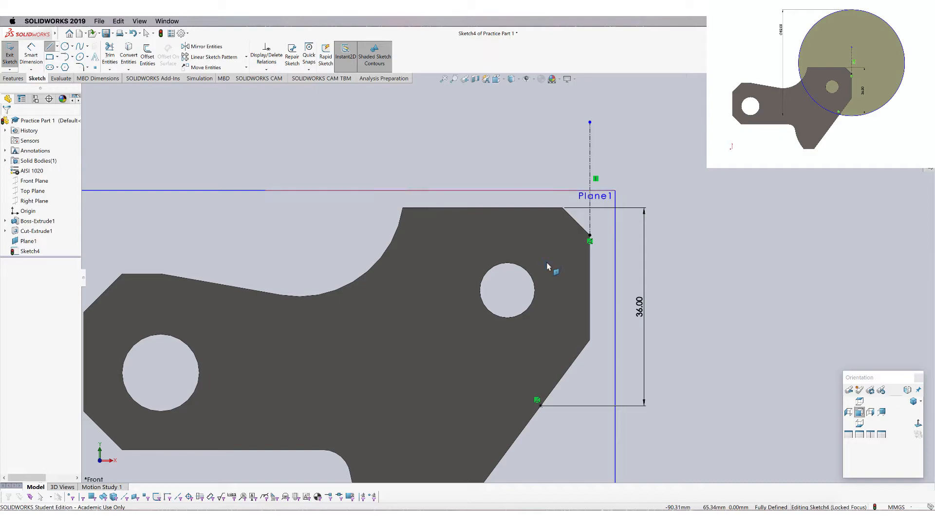
Sketch a circle centred on the vertical centerline above the part and set its radius to 41 mm
{"action": "scroll", "coordinate": [717, 279], "scroll_direction": "up", "scroll_amount": 1}
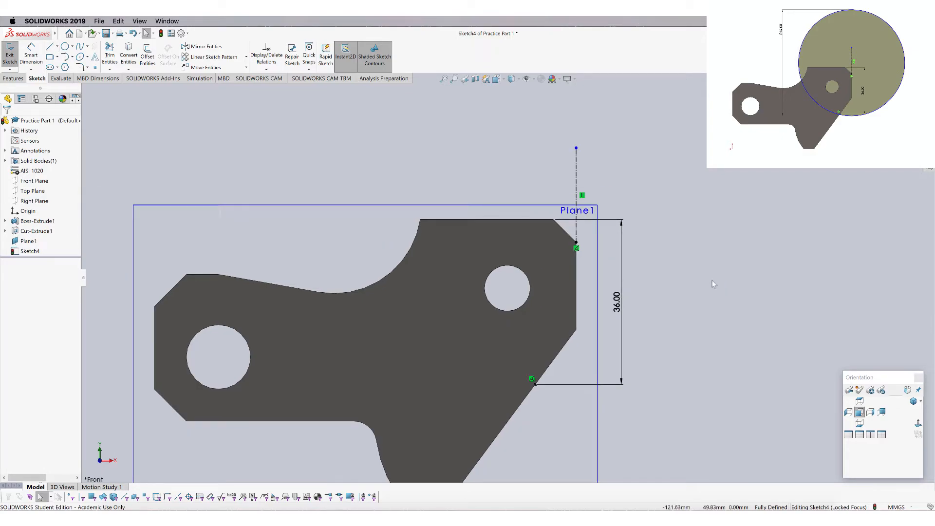
{"action": "scroll", "coordinate": [674, 309], "scroll_direction": "up", "scroll_amount": 2}
{"action": "scroll", "coordinate": [673, 309], "scroll_direction": "up", "scroll_amount": 2}
{"action": "scroll", "coordinate": [644, 286], "scroll_direction": "down", "scroll_amount": 2}
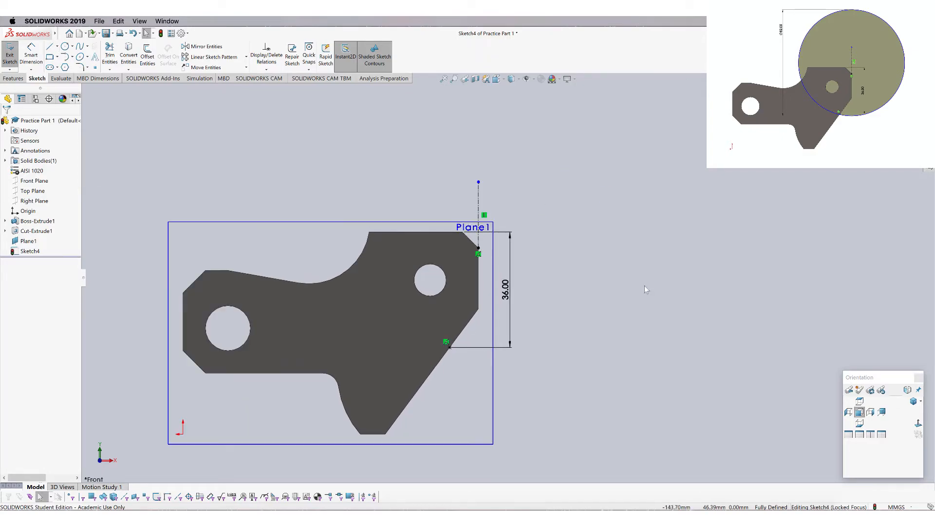
{"action": "left_click", "coordinate": [65, 47]}
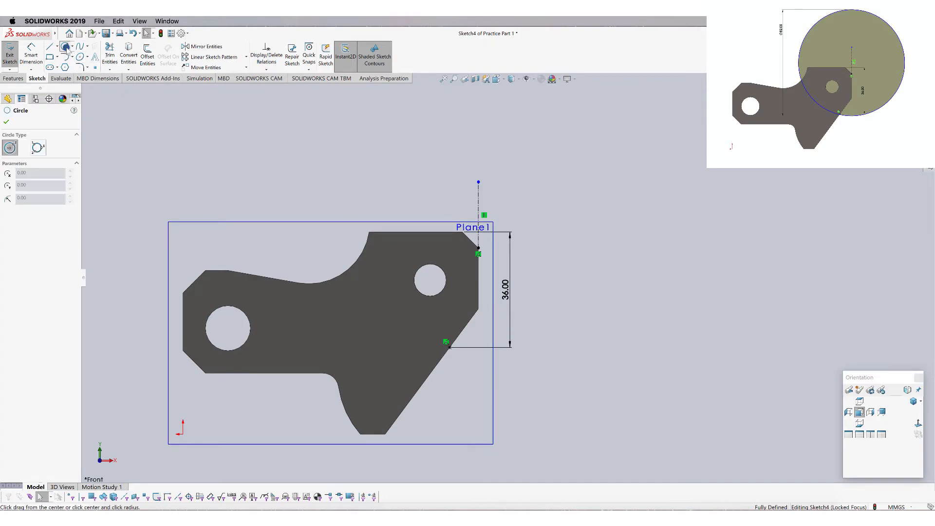
{"action": "left_click", "coordinate": [479, 198]}
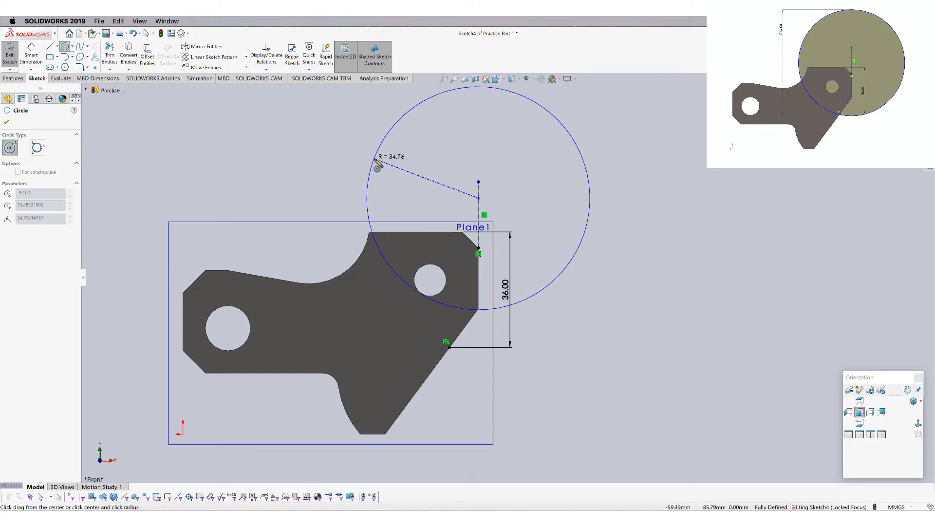
{"action": "left_click", "coordinate": [341, 184]}
{"action": "type", "text": "41"}
{"action": "key", "text": "Return"}
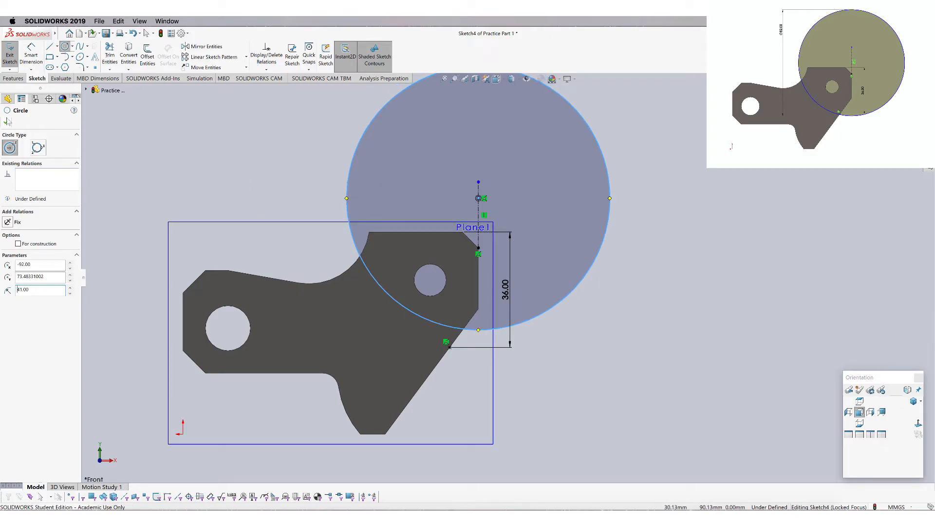
{"action": "left_click", "coordinate": [8, 122]}
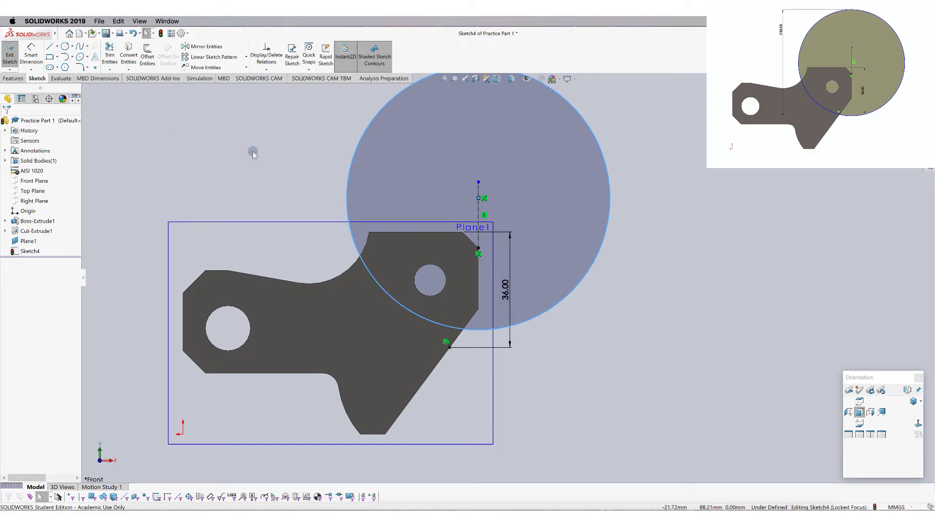
Move the large circle down so its circumference meets the sketch point on the part's slanted edge
{"action": "left_click", "coordinate": [444, 80]}
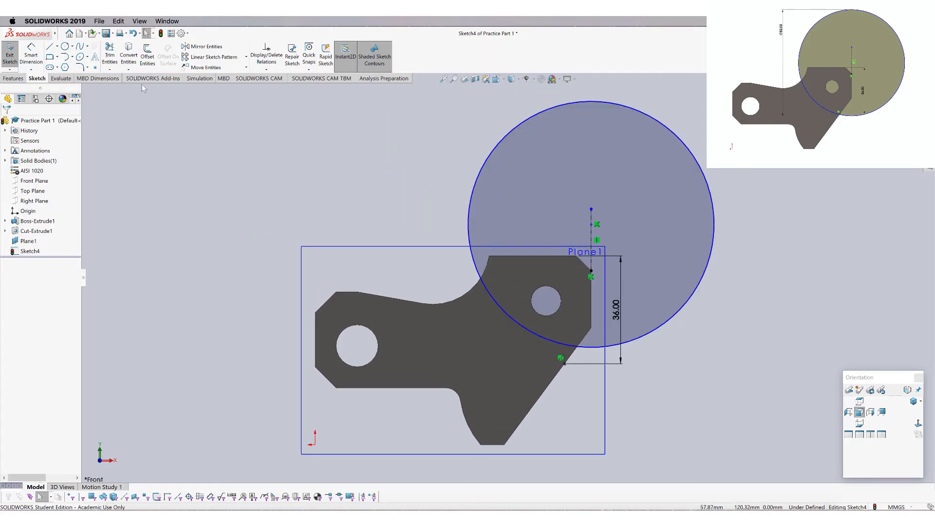
{"action": "left_click", "coordinate": [217, 67]}
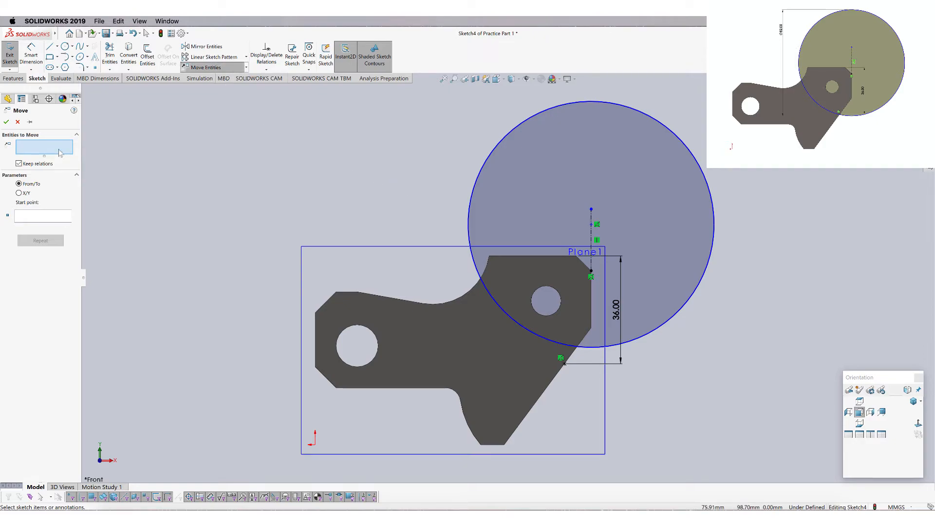
{"action": "left_click", "coordinate": [469, 236]}
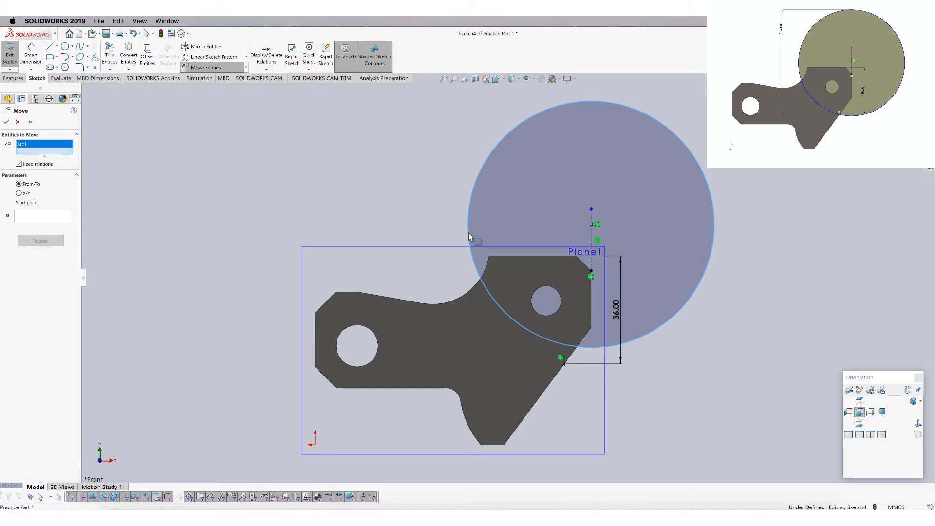
{"action": "left_click", "coordinate": [59, 220]}
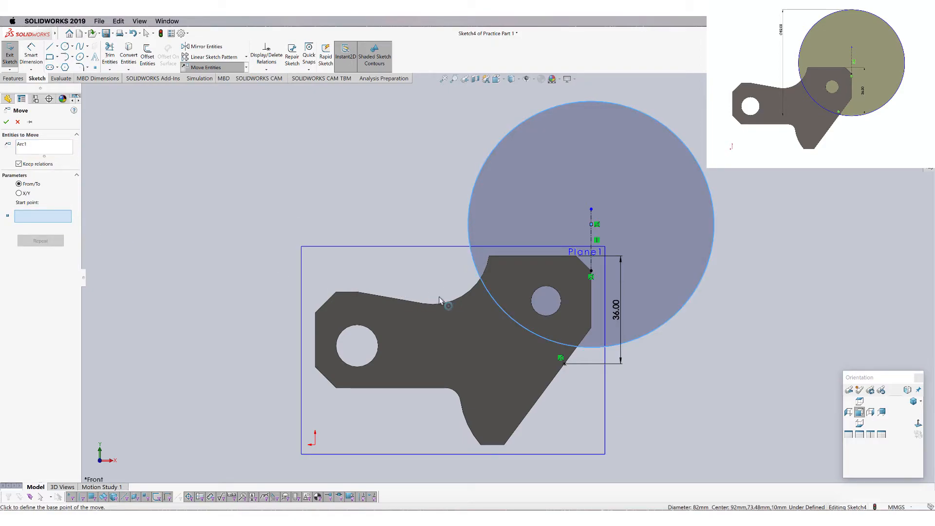
{"action": "left_click", "coordinate": [558, 344]}
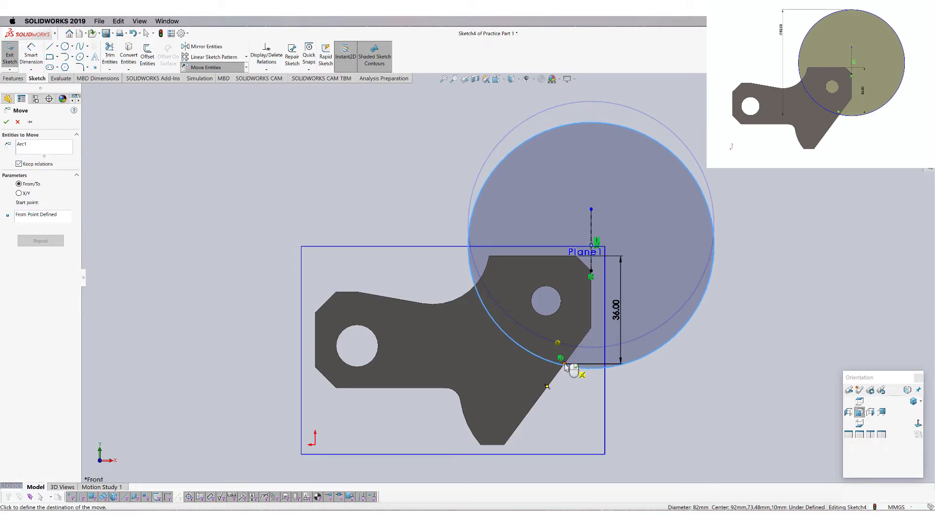
{"action": "left_click", "coordinate": [564, 365]}
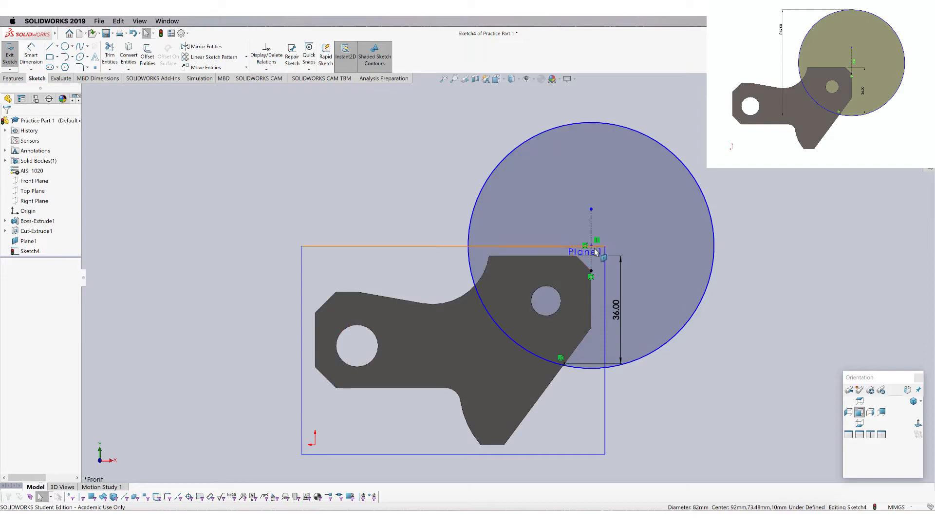
Add an 82 mm diameter dimension to the large circle
{"action": "scroll", "coordinate": [590, 251], "scroll_direction": "down", "scroll_amount": 1}
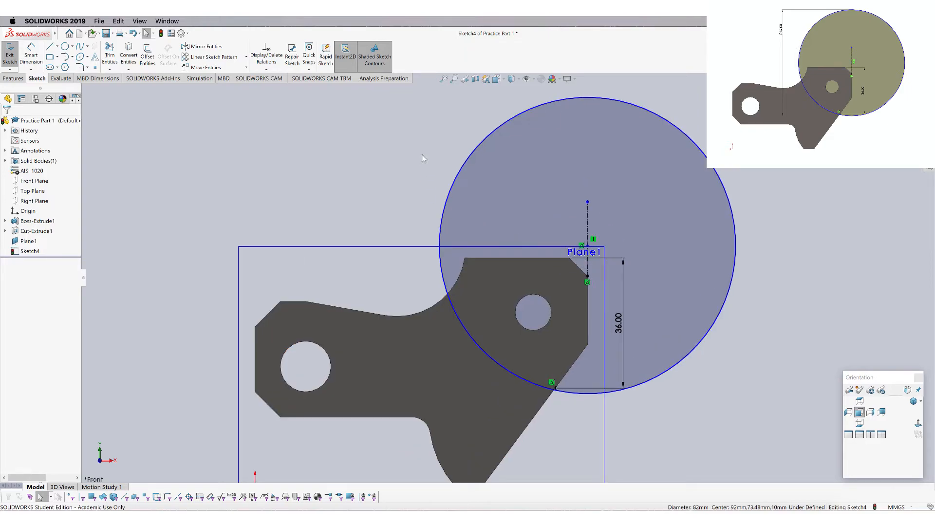
{"action": "left_click", "coordinate": [454, 79]}
{"action": "left_click_drag", "start_coordinate": [531, 178], "coordinate": [648, 309]}
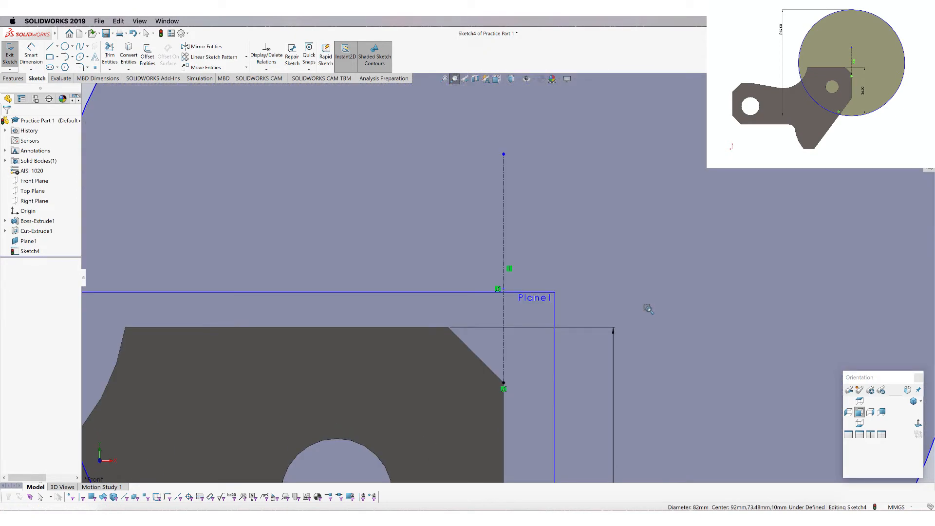
{"action": "left_click", "coordinate": [445, 81]}
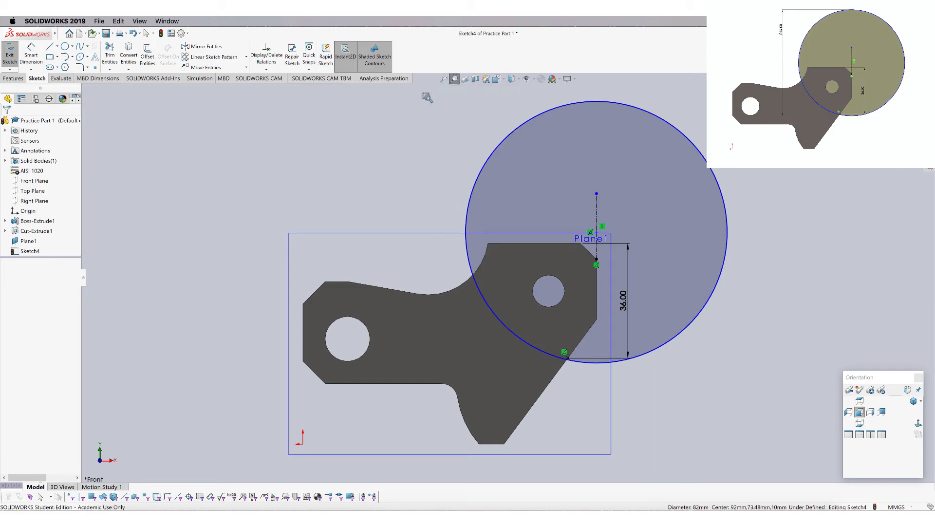
{"action": "left_click", "coordinate": [30, 56]}
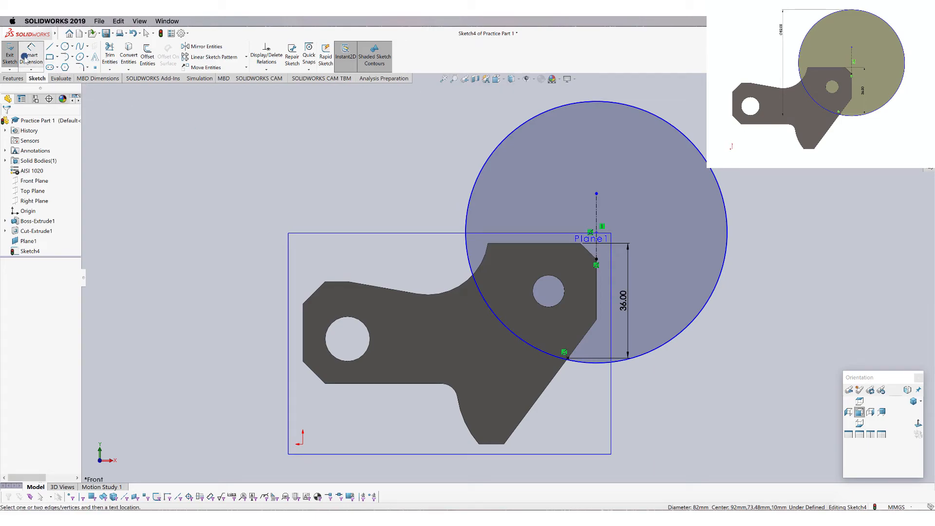
{"action": "left_click", "coordinate": [485, 162]}
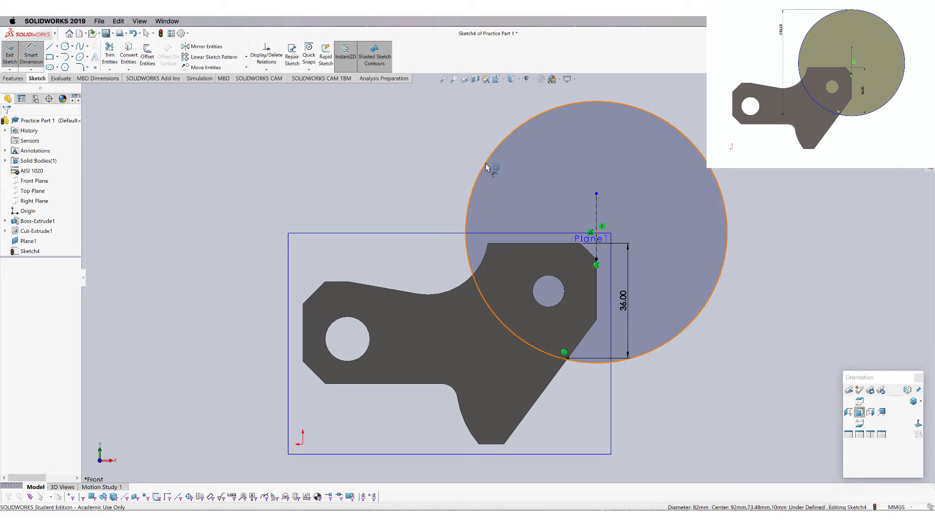
{"action": "left_click", "coordinate": [428, 155]}
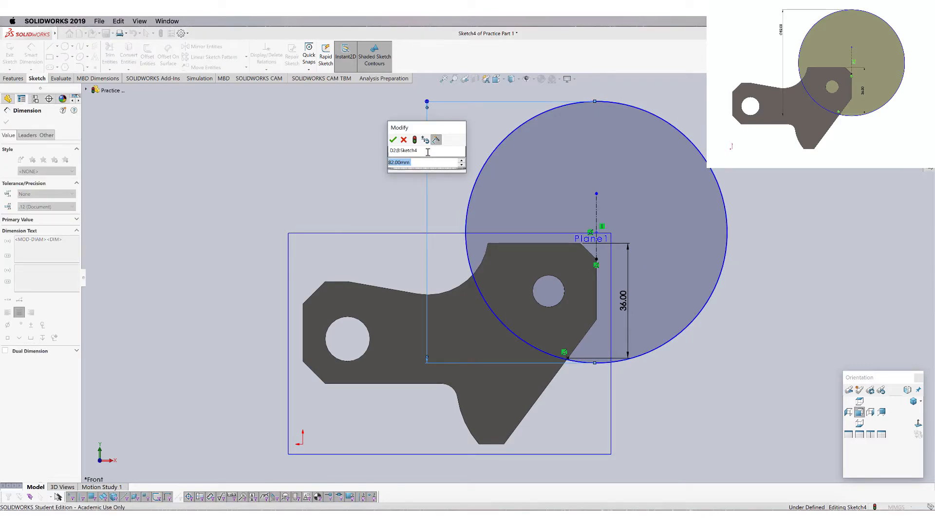
{"action": "left_click", "coordinate": [393, 140]}
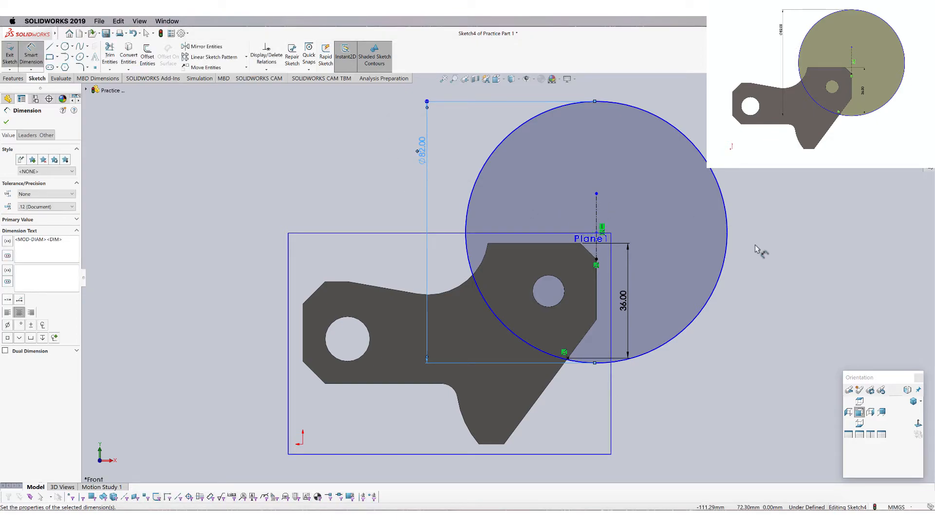
{"action": "left_click", "coordinate": [5, 123]}
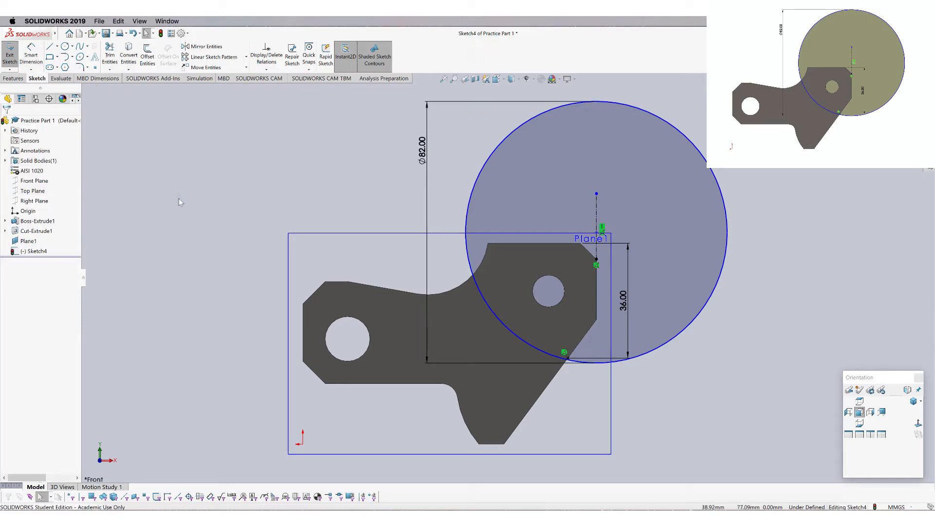
Cut-extrude the circle sketch with a blind depth of 24 mm to form the slot between the two lugs
{"action": "mouse_move", "coordinate": [747, 326]}
{"action": "middle_mouse_down"}
{"action": "mouse_move", "coordinate": [657, 396]}
{"action": "mouse_move", "coordinate": [696, 399]}
{"action": "mouse_move", "coordinate": [648, 381]}
{"action": "middle_mouse_up"}
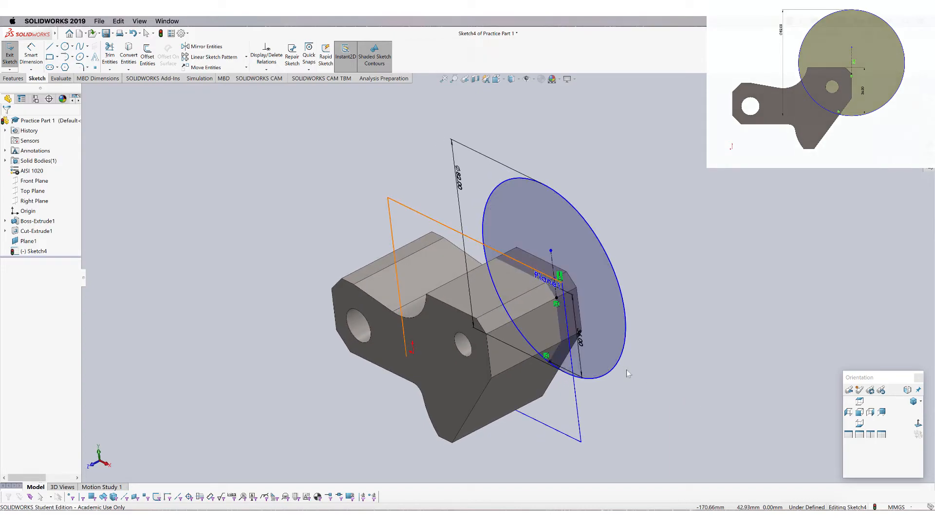
{"action": "left_click", "coordinate": [9, 79]}
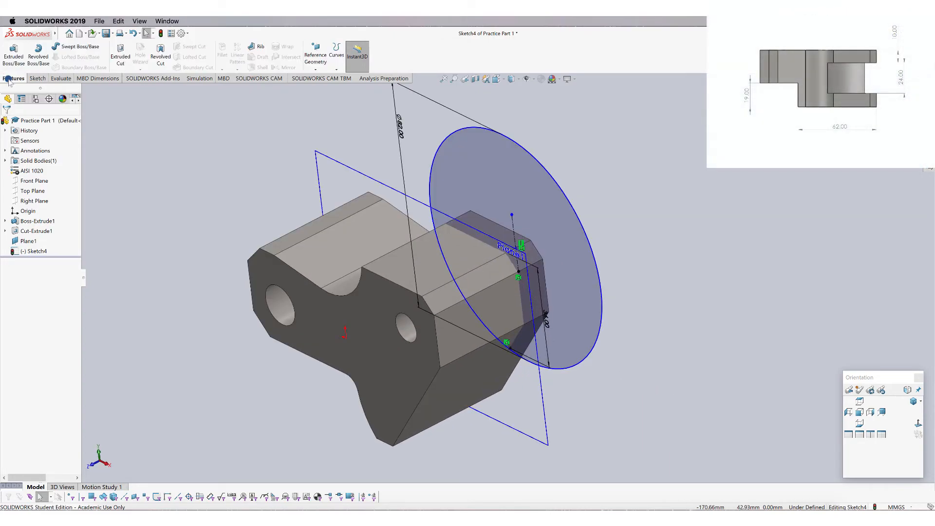
{"action": "left_click", "coordinate": [121, 56]}
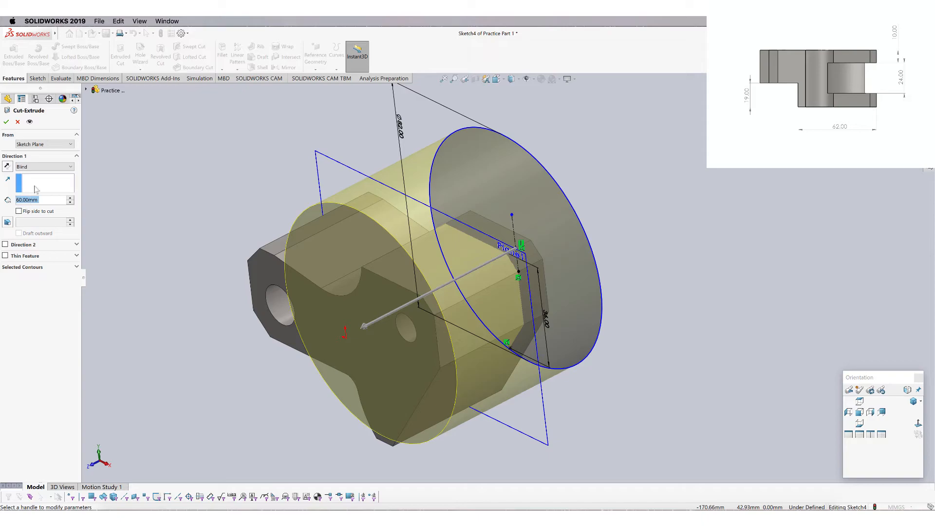
{"action": "type", "text": "2"}
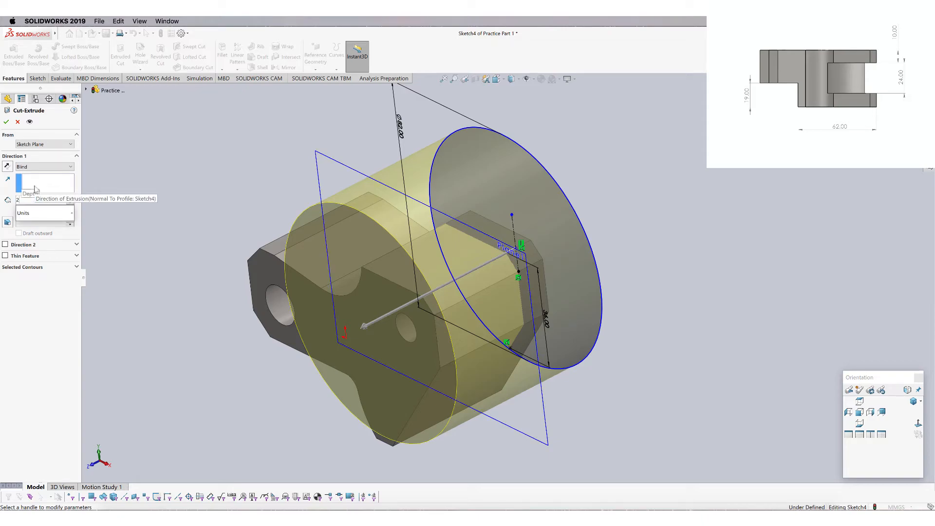
{"action": "type", "text": "3"}
{"action": "key", "text": "Return"}
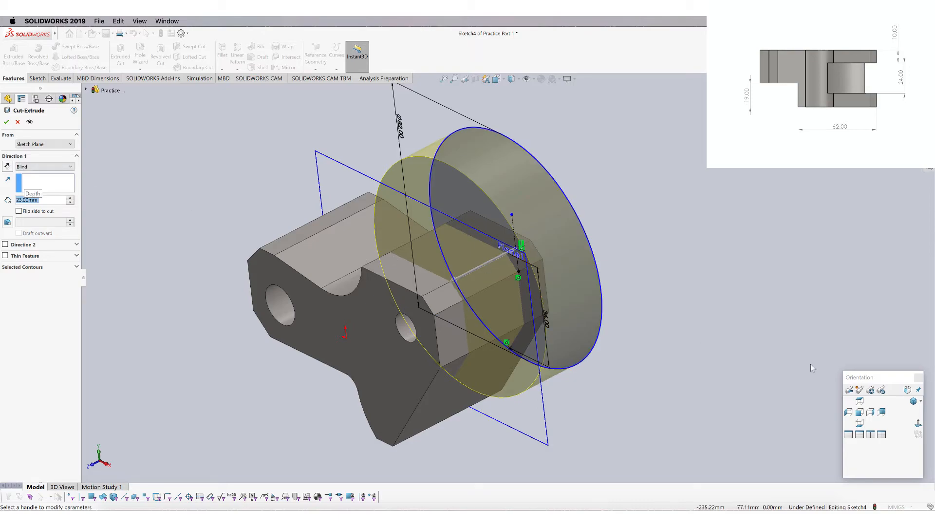
{"action": "left_click", "coordinate": [860, 402]}
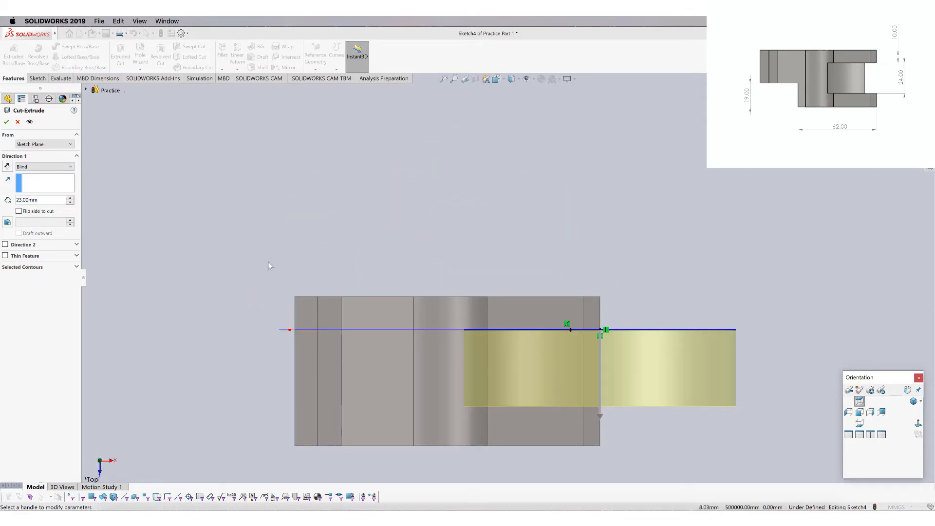
{"action": "left_click", "coordinate": [67, 204]}
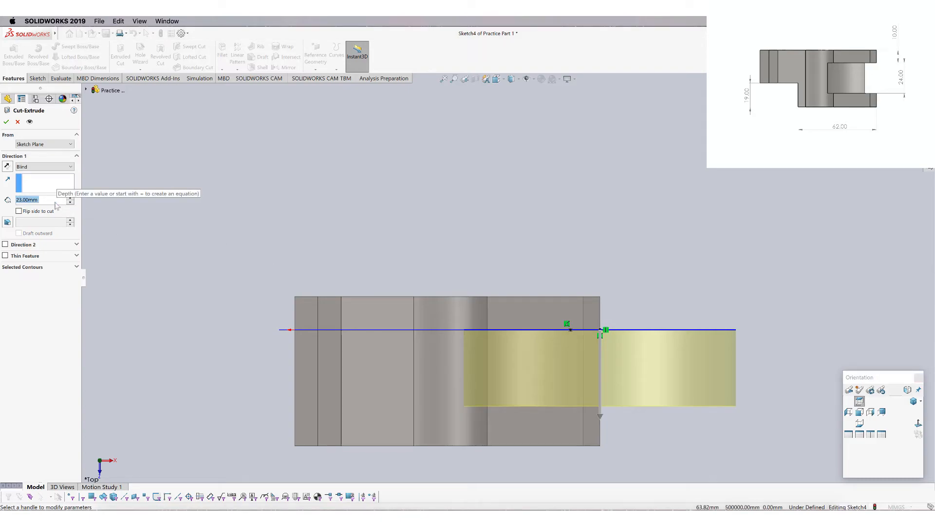
{"action": "type", "text": "24"}
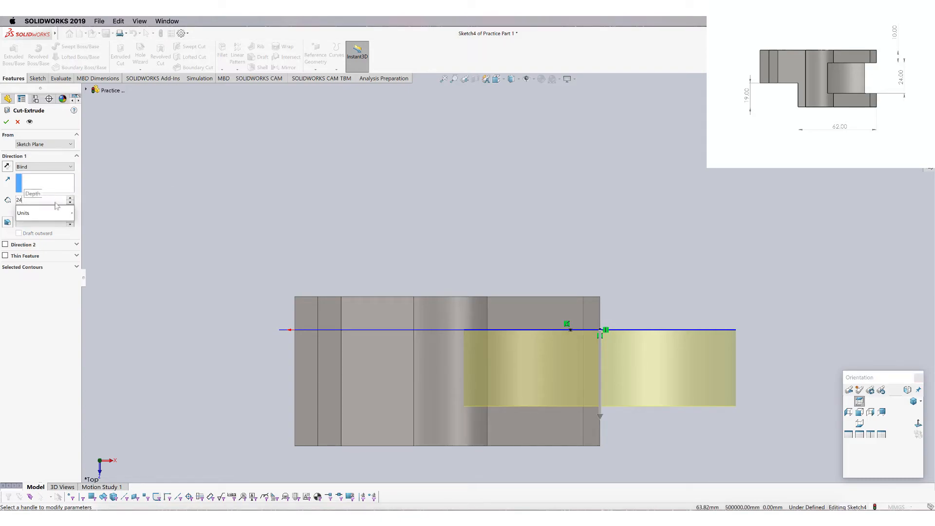
{"action": "key", "text": "Return"}
{"action": "left_click", "coordinate": [7, 122]}
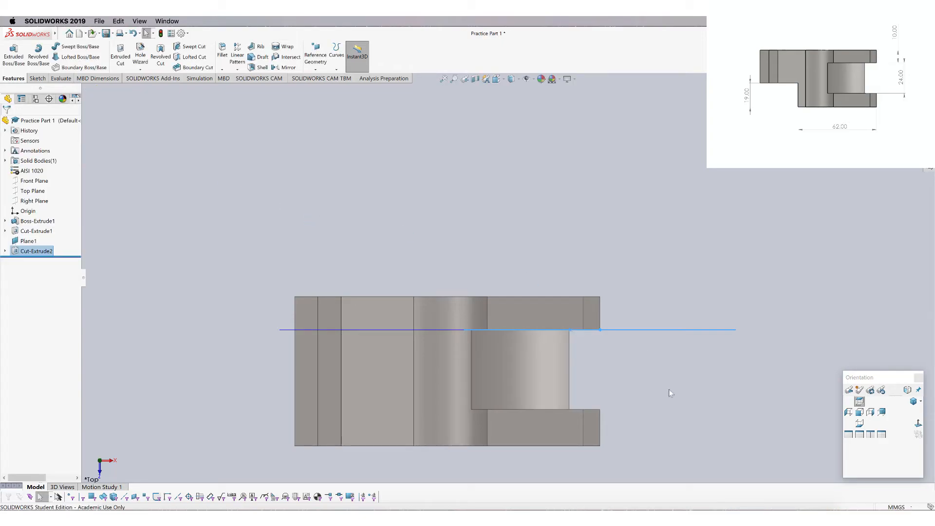
Start a new sketch on the Top Plane, viewing the part from above
{"action": "left_click", "coordinate": [669, 390]}
{"action": "mouse_move", "coordinate": [661, 421]}
{"action": "middle_mouse_down"}
{"action": "mouse_move", "coordinate": [603, 296]}
{"action": "mouse_move", "coordinate": [502, 362]}
{"action": "mouse_move", "coordinate": [612, 385]}
{"action": "mouse_move", "coordinate": [662, 321]}
{"action": "mouse_move", "coordinate": [606, 362]}
{"action": "middle_mouse_up"}
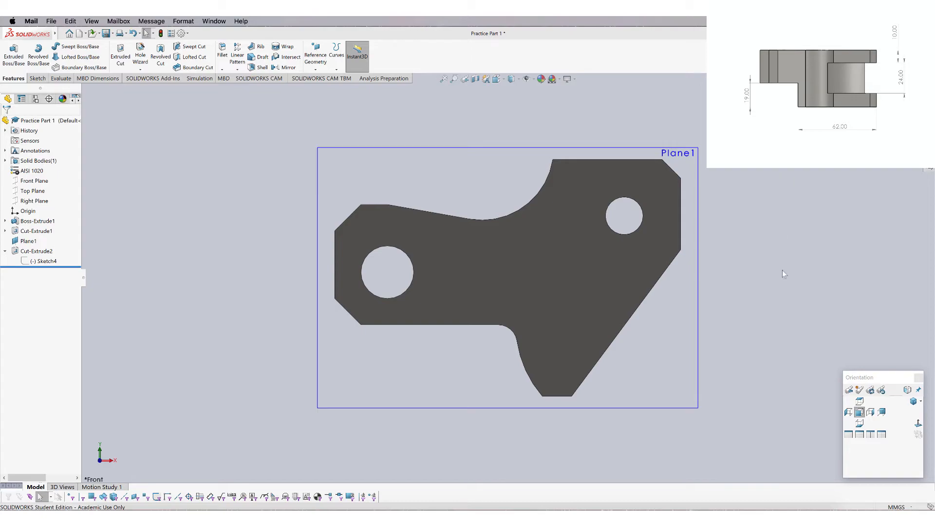
{"action": "left_click", "coordinate": [859, 401]}
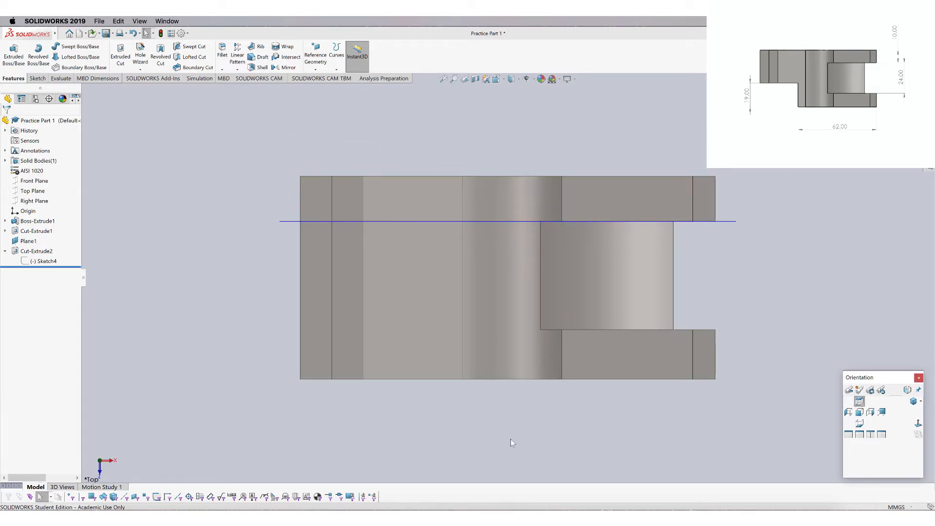
{"action": "middle_click_drag", "start_coordinate": [510, 440], "coordinate": [512, 377]}
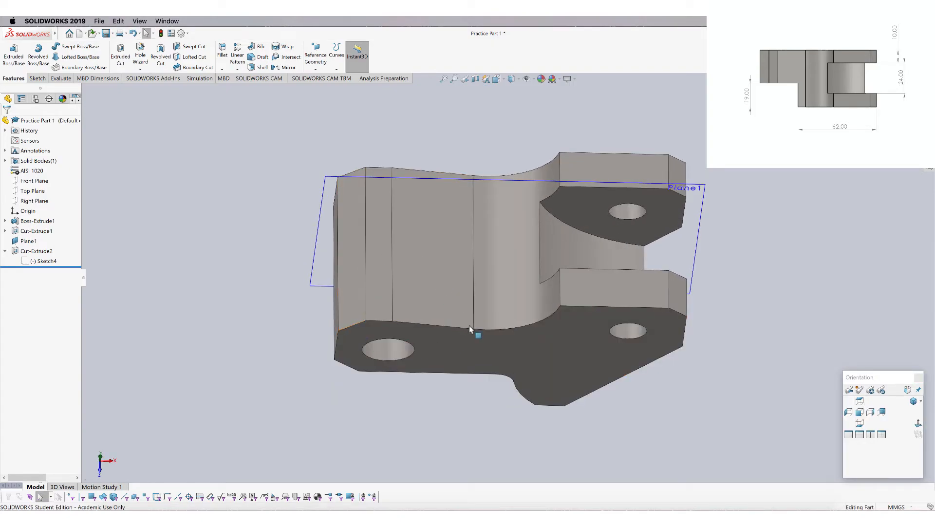
{"action": "middle_click_drag", "start_coordinate": [413, 346], "coordinate": [410, 285]}
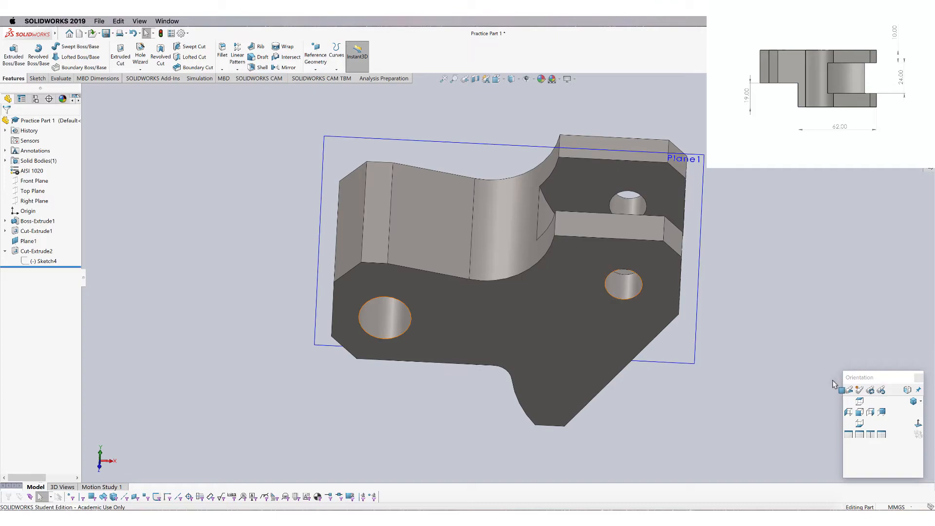
{"action": "left_click", "coordinate": [859, 401]}
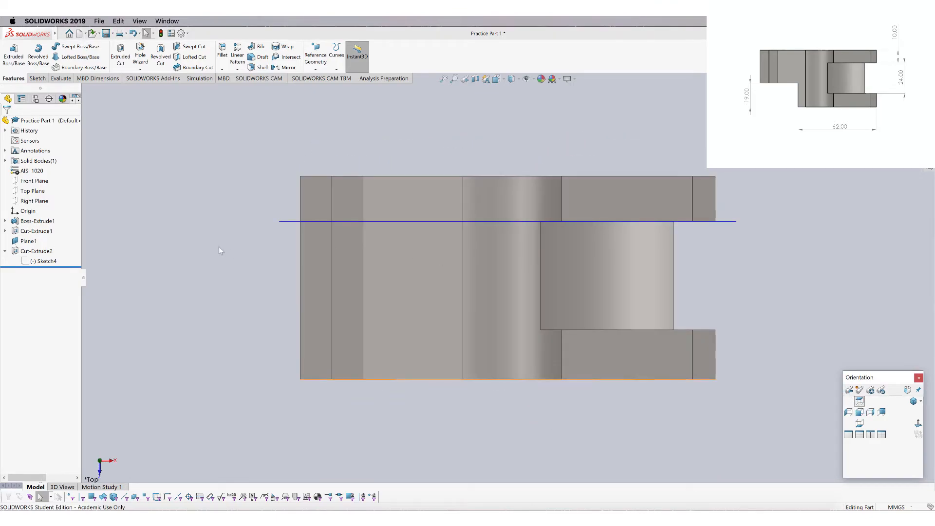
{"action": "left_click", "coordinate": [37, 79]}
{"action": "left_click", "coordinate": [12, 58]}
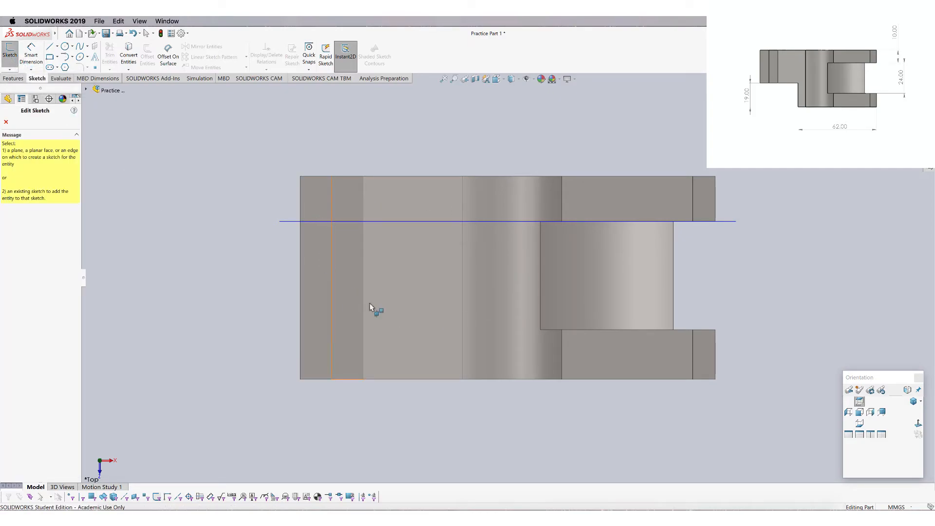
{"action": "left_click", "coordinate": [87, 91]}
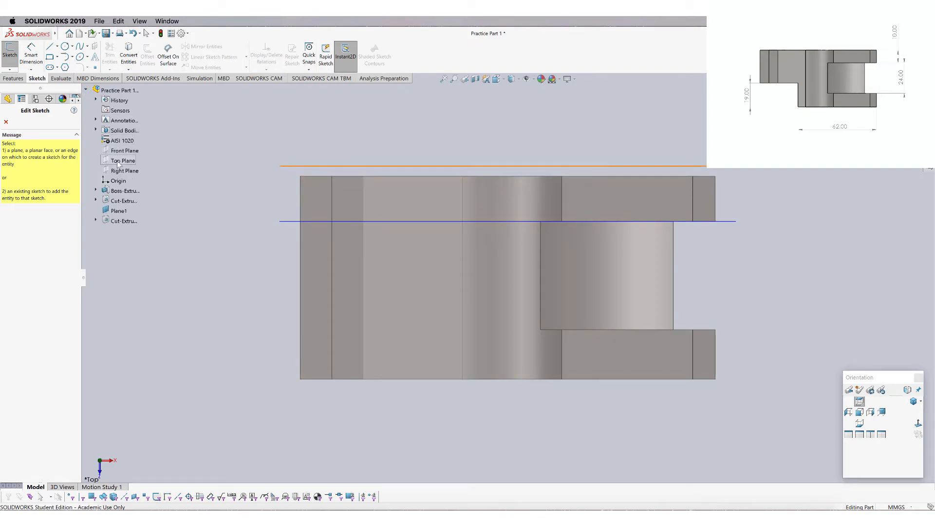
{"action": "left_click", "coordinate": [119, 161]}
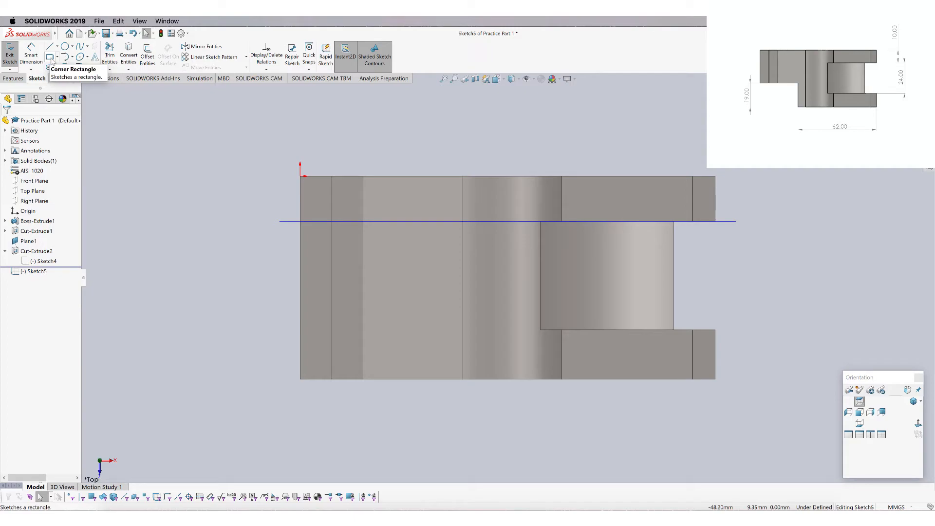
Sketch a corner rectangle about 31 by 18 mm starting at the part's front-left corner in the top view
{"action": "left_click", "coordinate": [50, 58]}
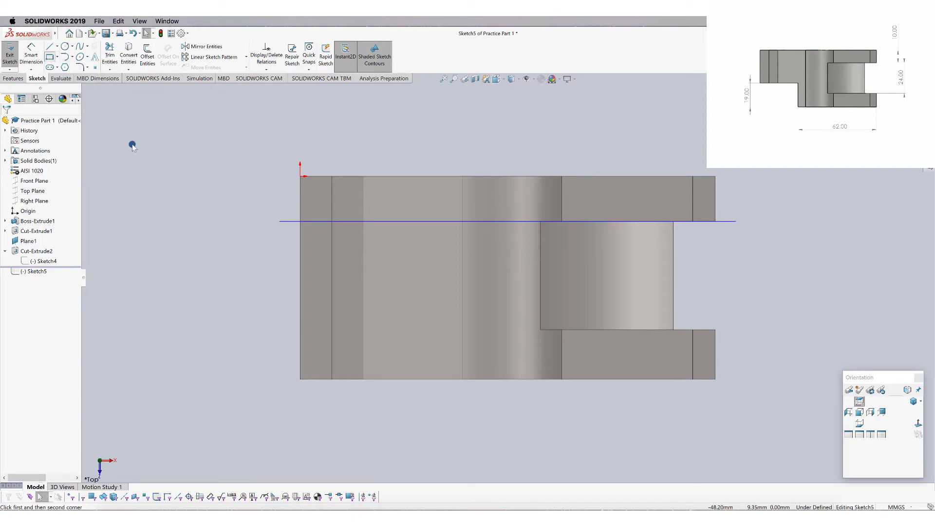
{"action": "left_click", "coordinate": [300, 379]}
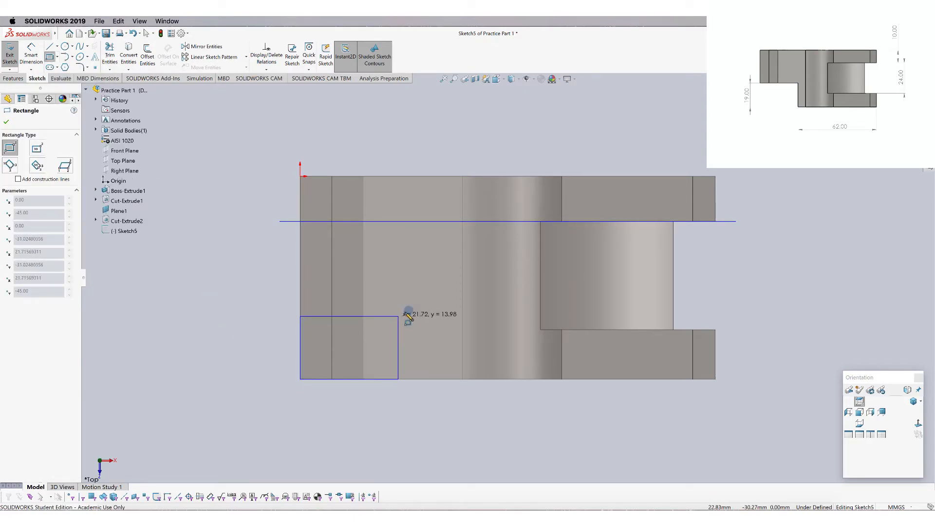
{"action": "left_click", "coordinate": [440, 297]}
{"action": "right_click", "coordinate": [441, 298]}
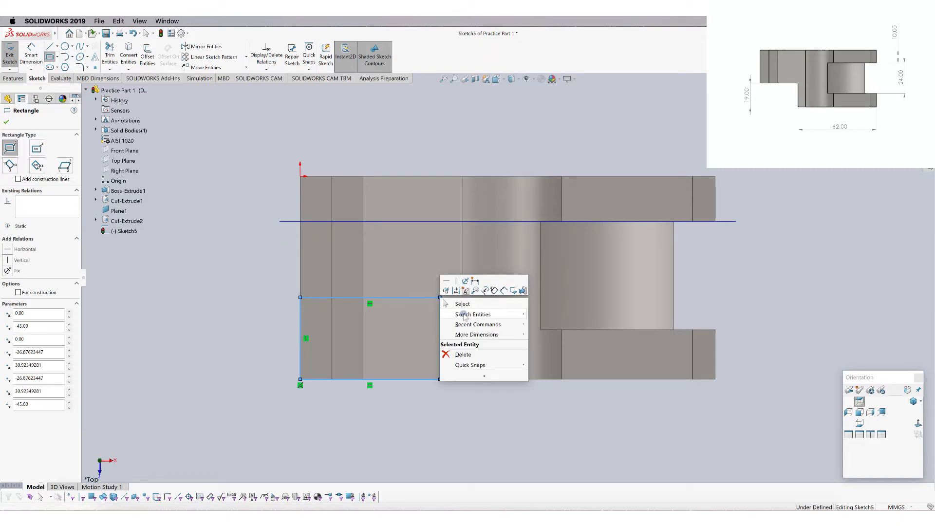
{"action": "left_click", "coordinate": [466, 307]}
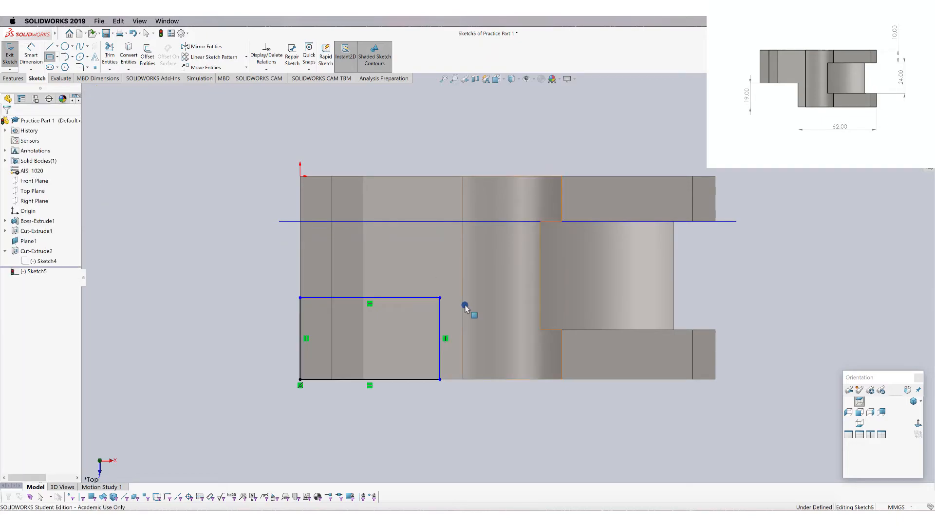
Dimension the left side of the rectangle to 19 mm
{"action": "left_click", "coordinate": [32, 56]}
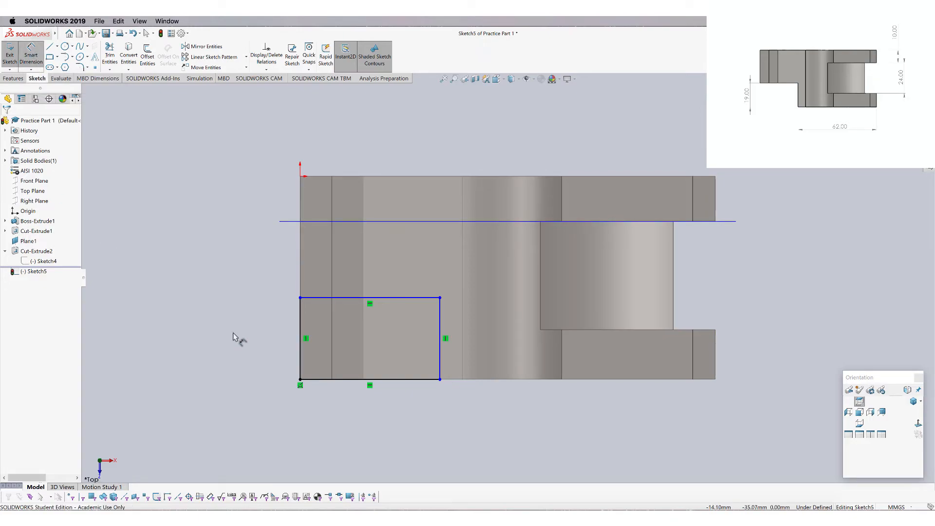
{"action": "left_click", "coordinate": [300, 338]}
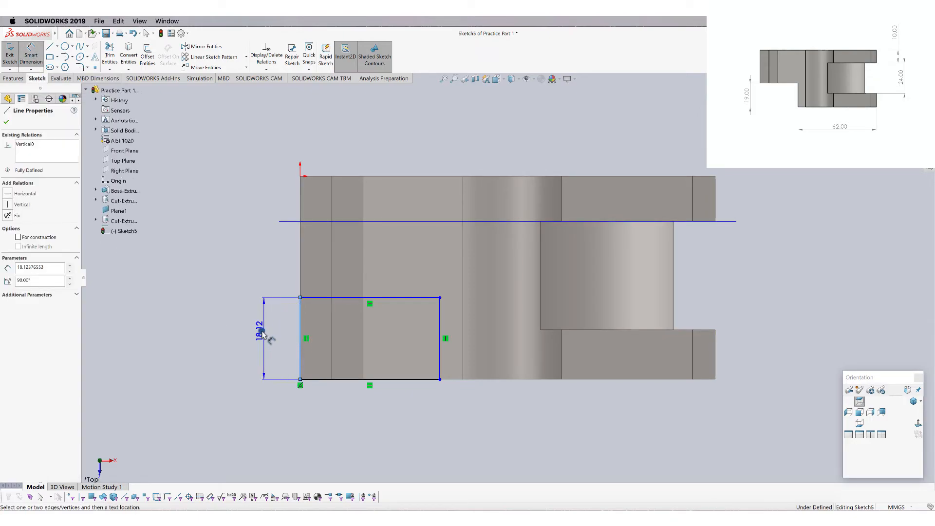
{"action": "left_click", "coordinate": [253, 336]}
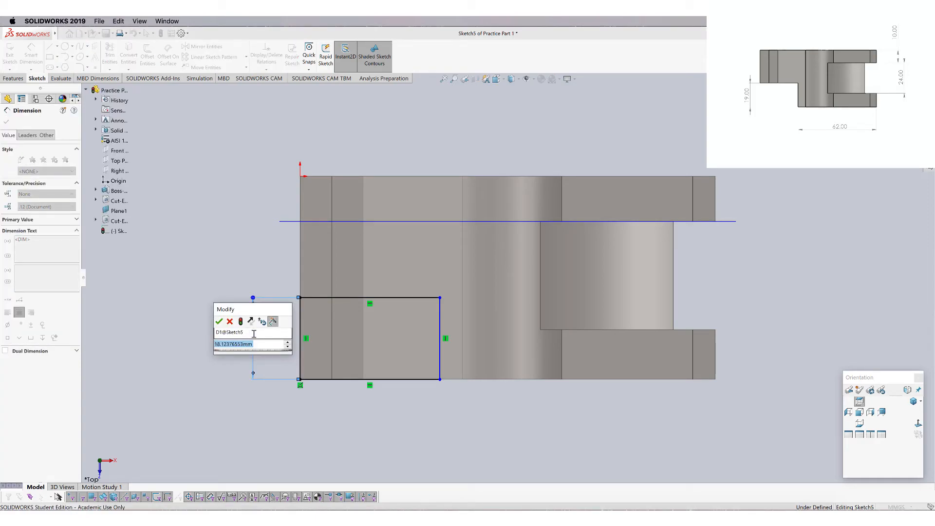
{"action": "type", "text": "19"}
{"action": "key", "text": "Return"}
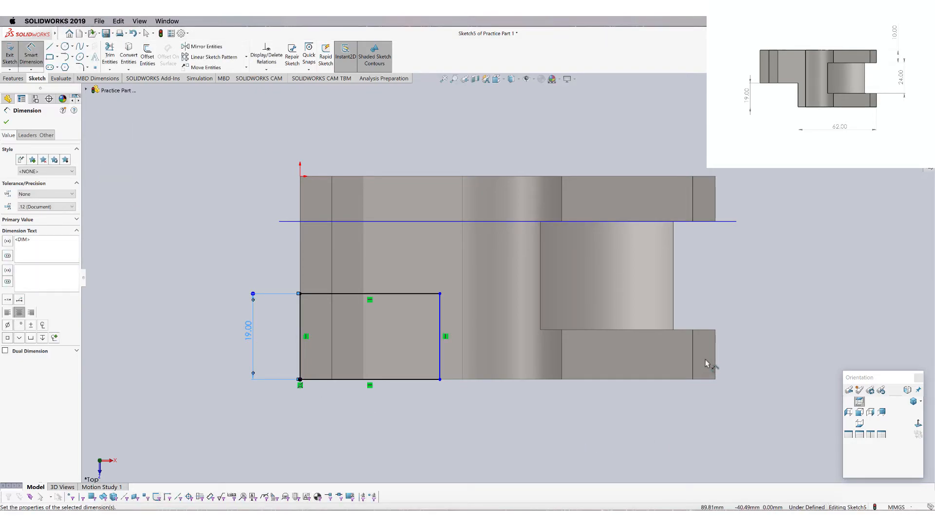
Set the distance between the rectangle's right side and the part's right edge to 62 mm
{"action": "left_click", "coordinate": [715, 373]}
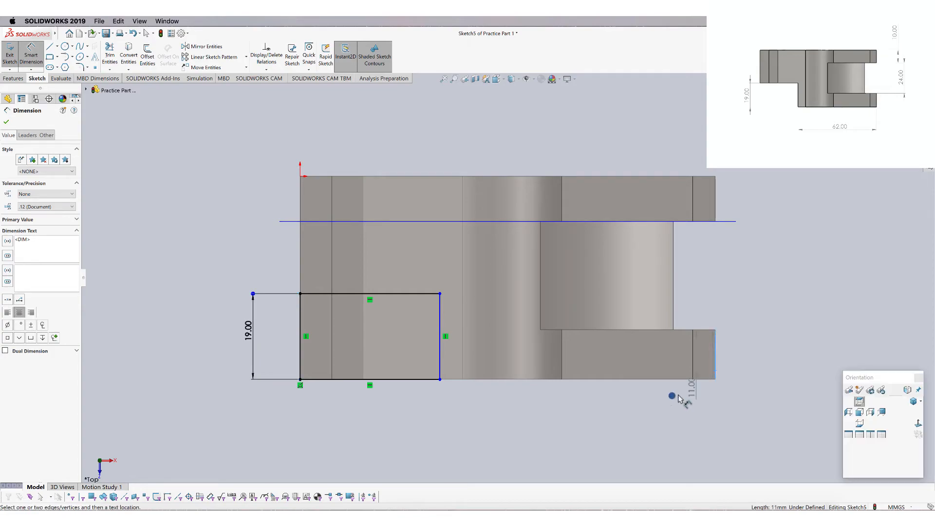
{"action": "left_click", "coordinate": [440, 372]}
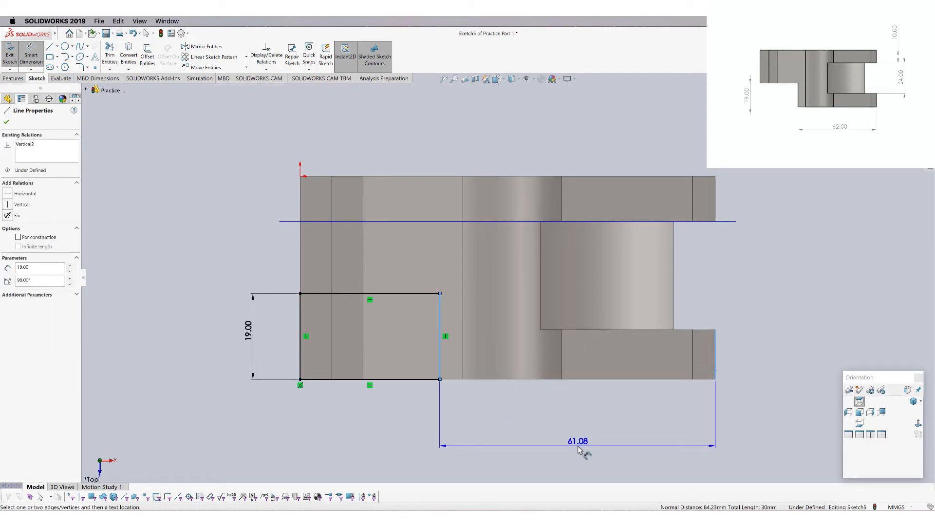
{"action": "left_click", "coordinate": [579, 449]}
{"action": "type", "text": "62"}
{"action": "key", "text": "Return"}
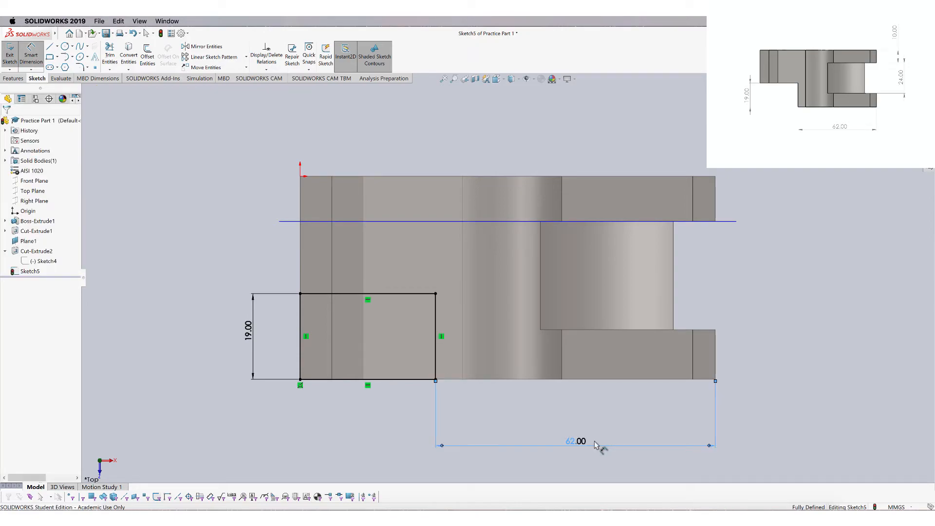
Cut-extrude the rectangle sketch Through All in the reversed direction, upward through the part's left end
{"action": "key", "text": "space"}
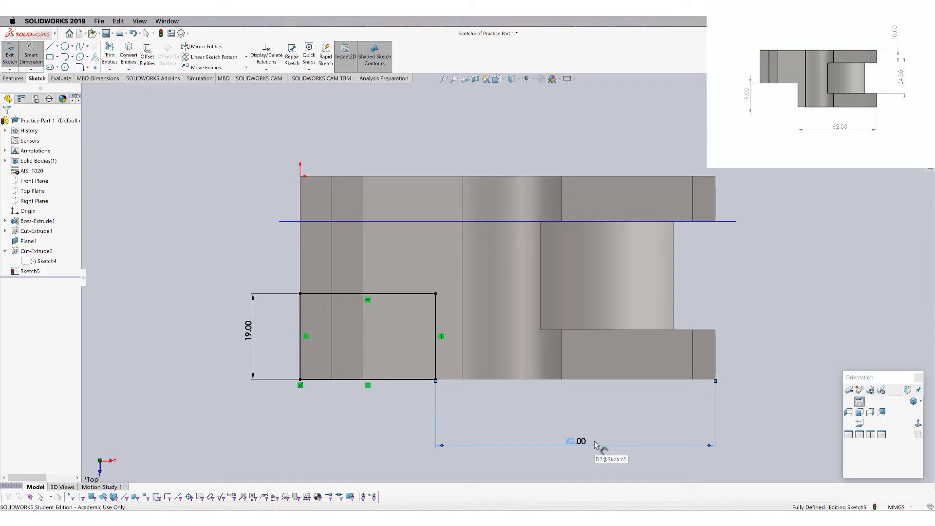
{"action": "left_click", "coordinate": [860, 412]}
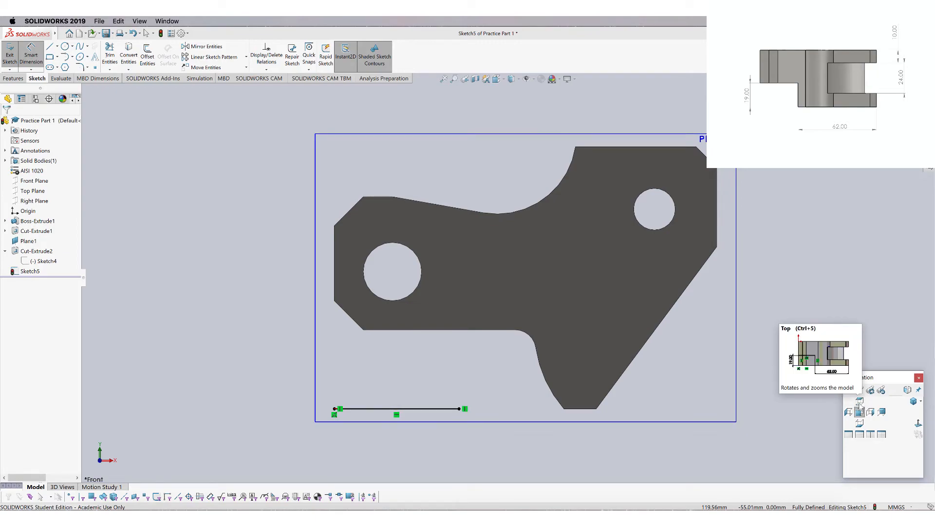
{"action": "left_click", "coordinate": [860, 402]}
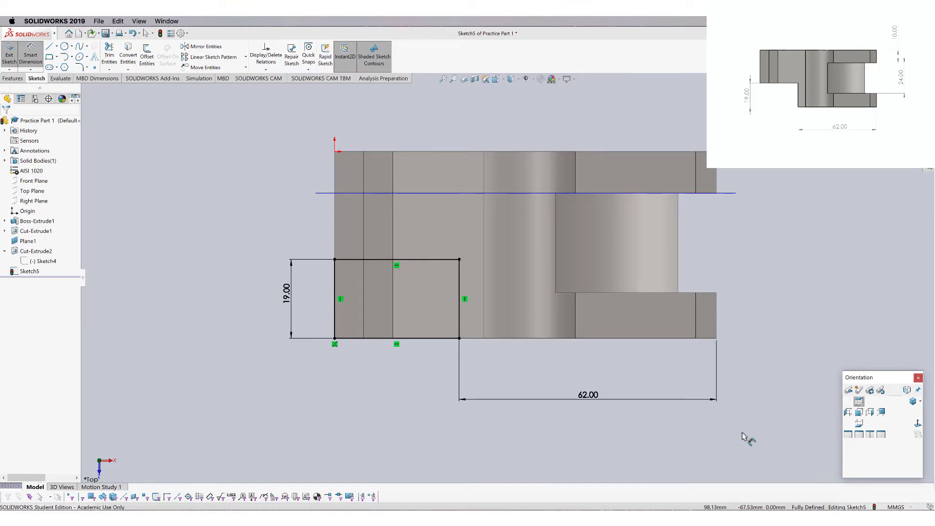
{"action": "left_click", "coordinate": [12, 79]}
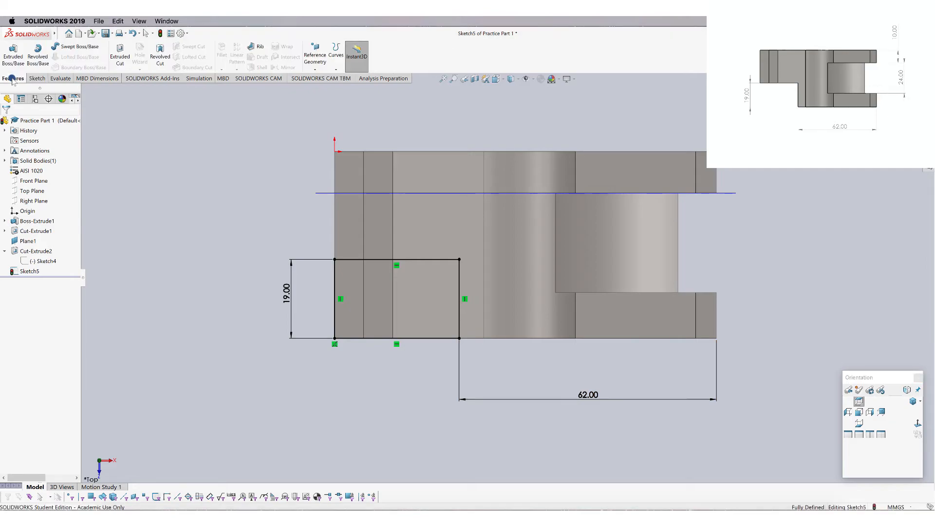
{"action": "left_click", "coordinate": [123, 54]}
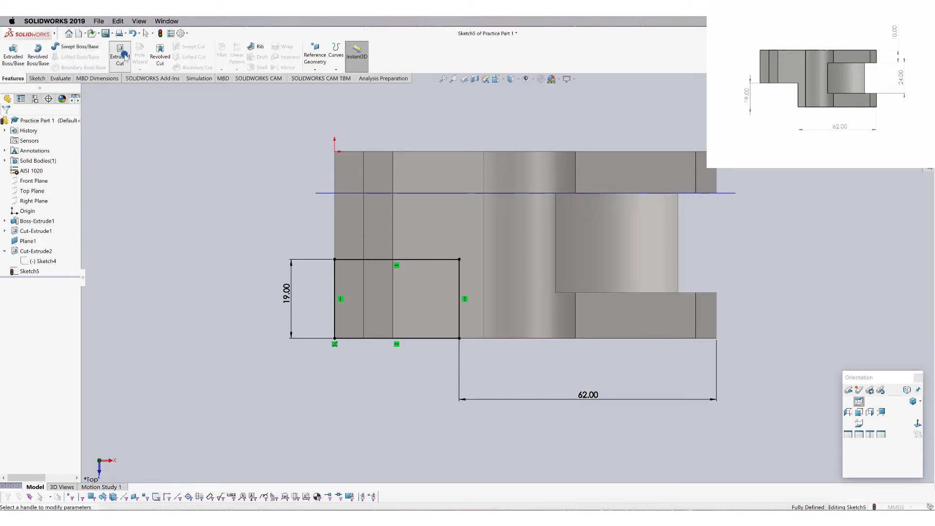
{"action": "left_click", "coordinate": [859, 412]}
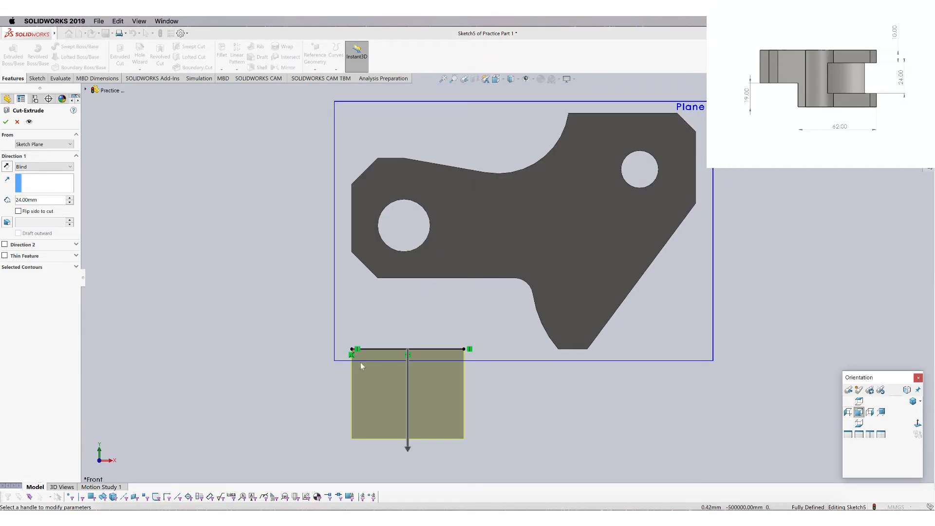
{"action": "left_click", "coordinate": [19, 212]}
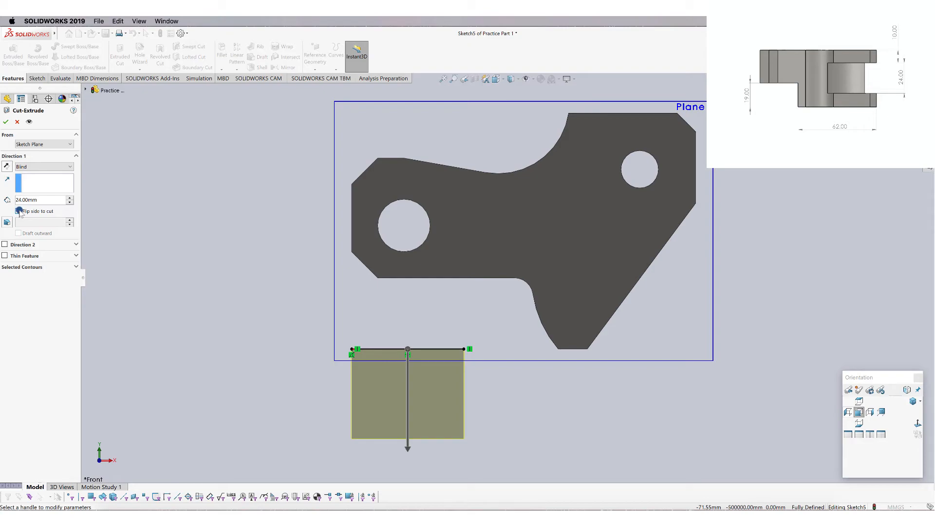
{"action": "left_click", "coordinate": [8, 166]}
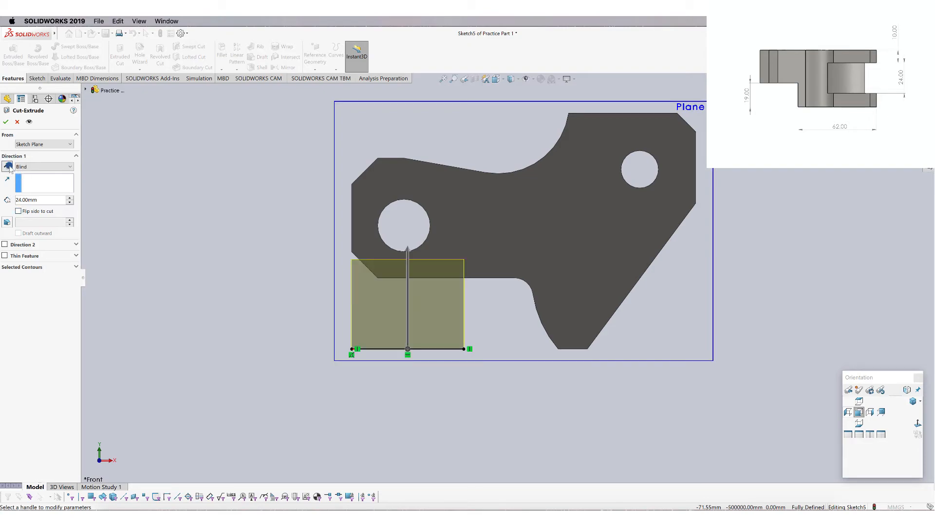
{"action": "left_click", "coordinate": [41, 167]}
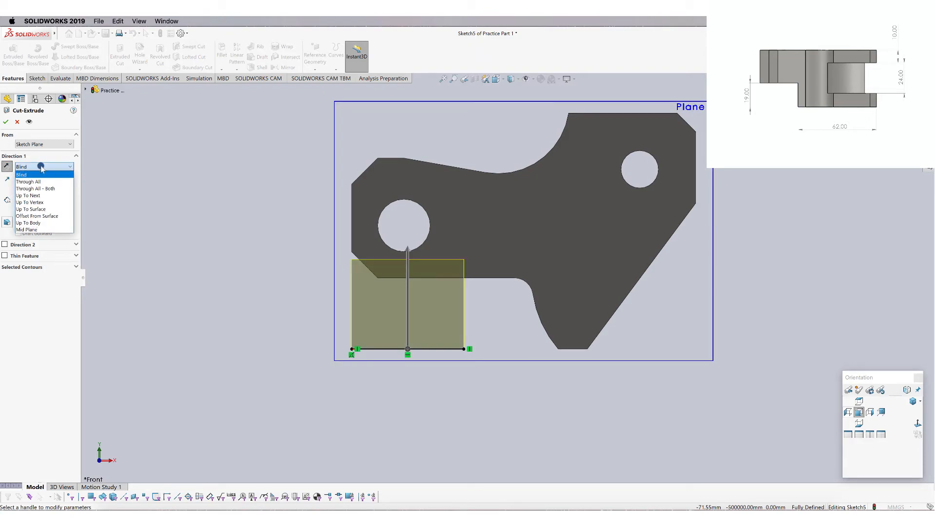
{"action": "left_click", "coordinate": [41, 181]}
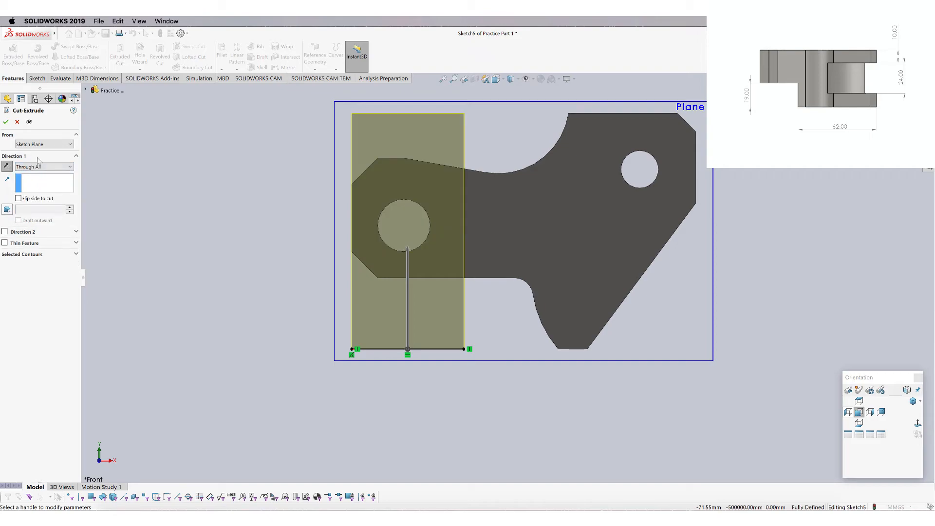
{"action": "left_click", "coordinate": [6, 122]}
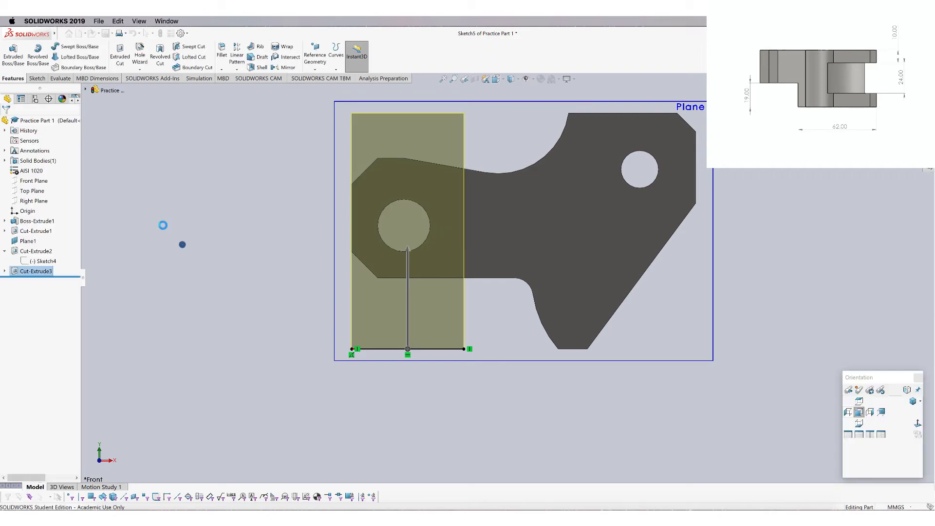
Inspect the finished corner cut in a tilted 3D view and save the part
{"action": "left_click", "coordinate": [220, 291]}
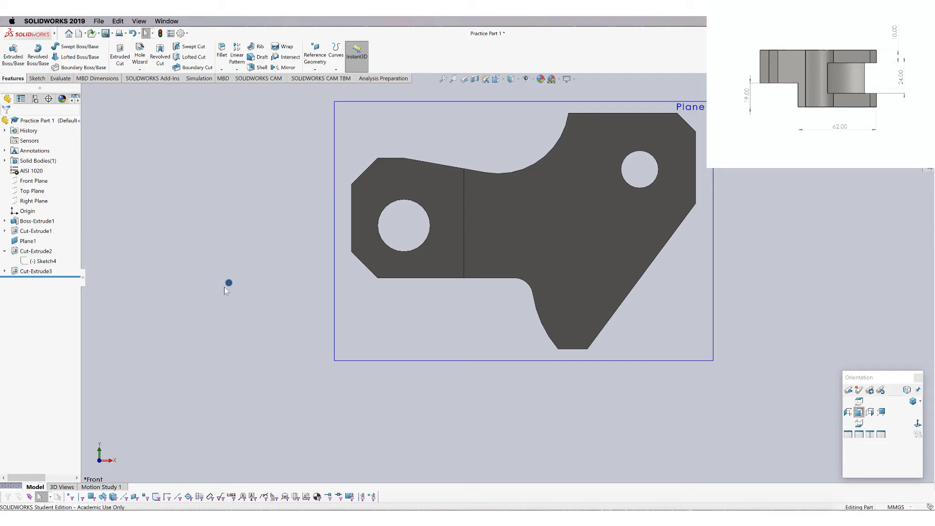
{"action": "middle_click", "coordinate": [249, 298]}
{"action": "middle_click", "coordinate": [249, 298]}
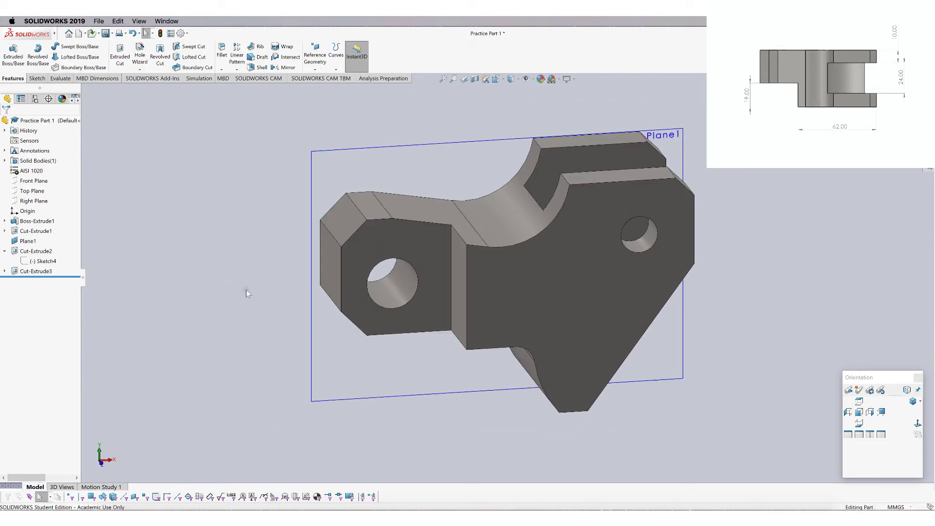
{"action": "middle_click_drag", "start_coordinate": [247, 294], "coordinate": [252, 322]}
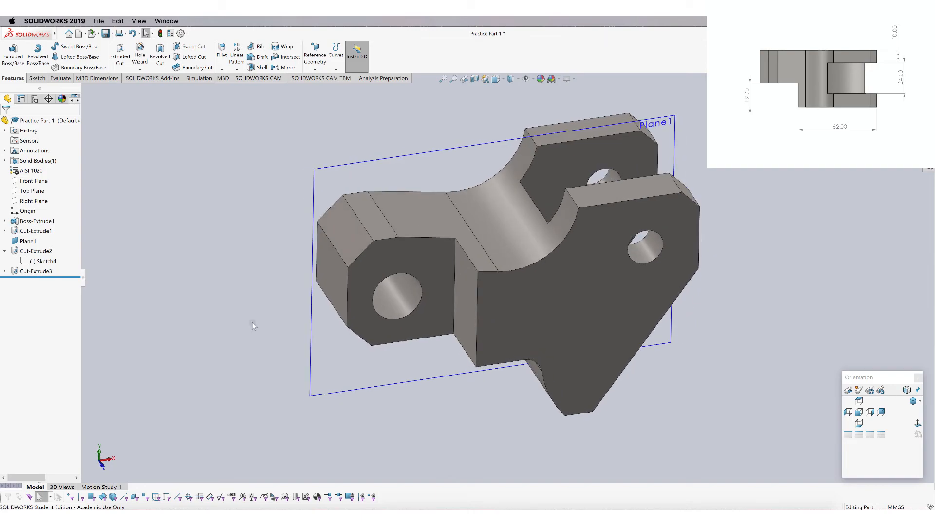
{"action": "key", "text": "ctrl+s"}
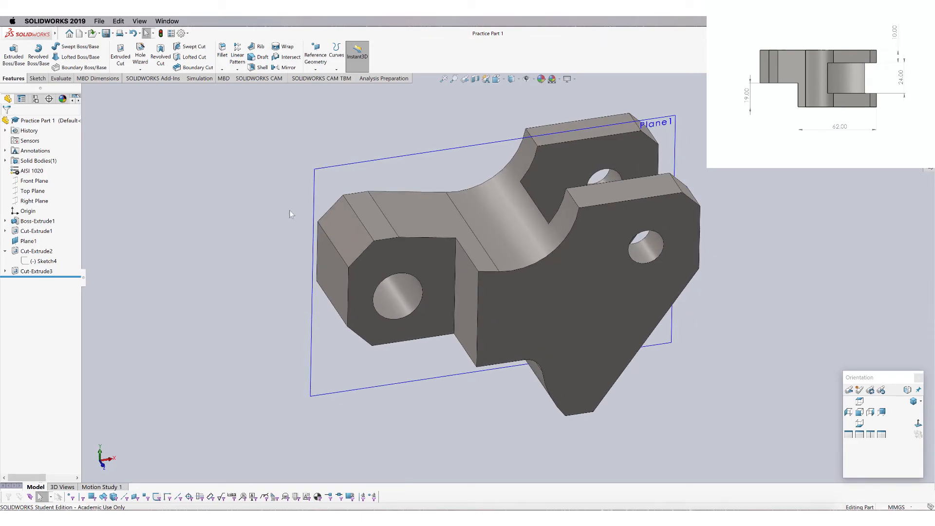
Hide the reference plane Plane1 and clear the selection
{"action": "left_click", "coordinate": [315, 182]}
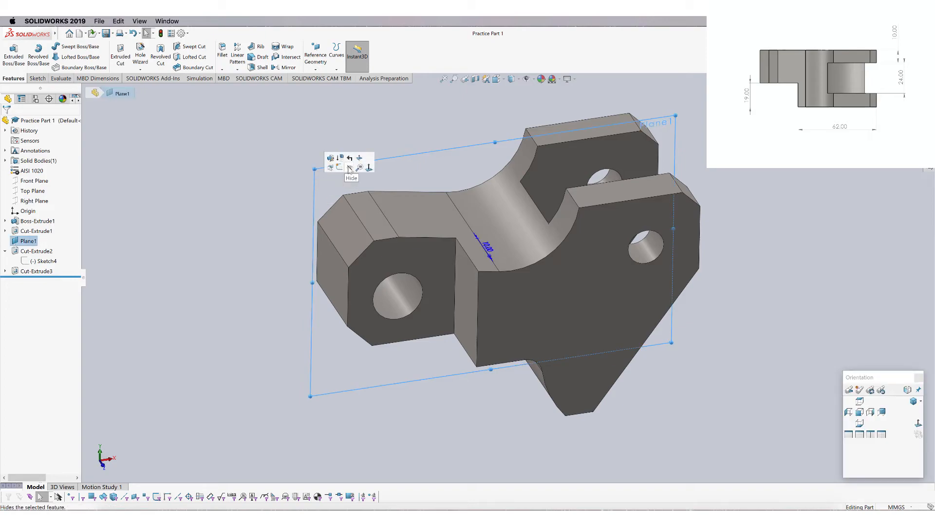
{"action": "left_click", "coordinate": [350, 168]}
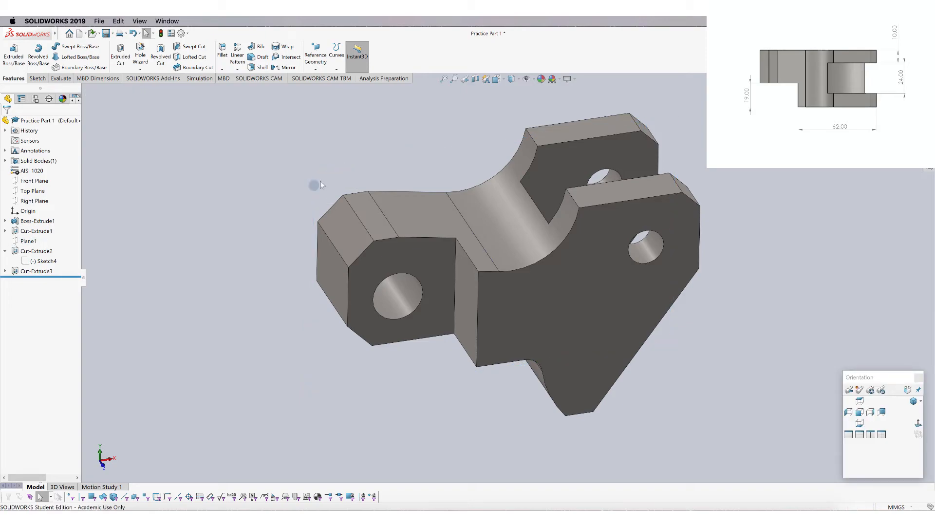
{"action": "left_click", "coordinate": [33, 243]}
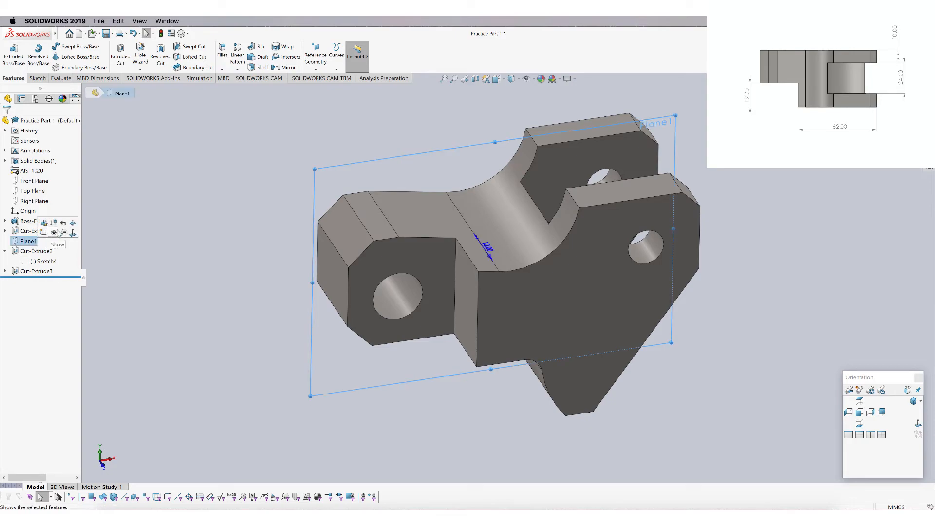
{"action": "left_click", "coordinate": [161, 274]}
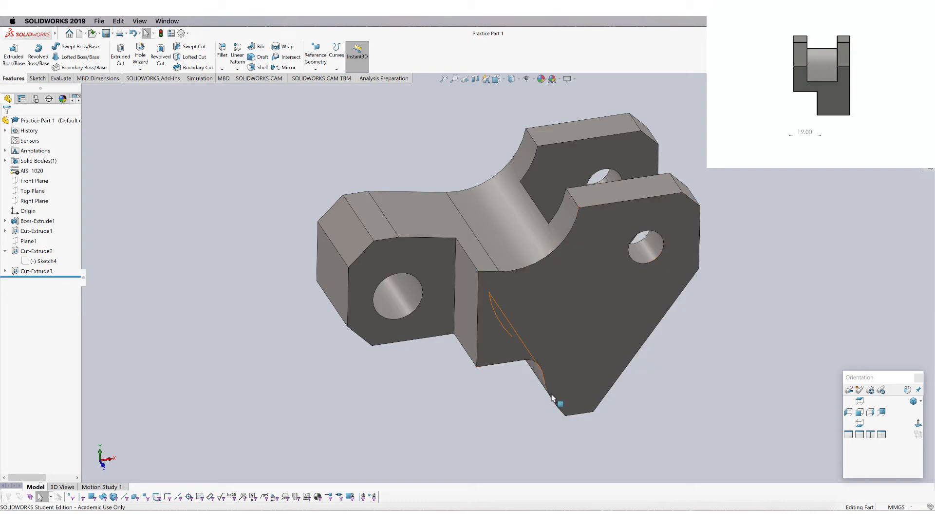
Start a new sketch on the part's large front face, seen from the front
{"action": "left_click", "coordinate": [859, 412]}
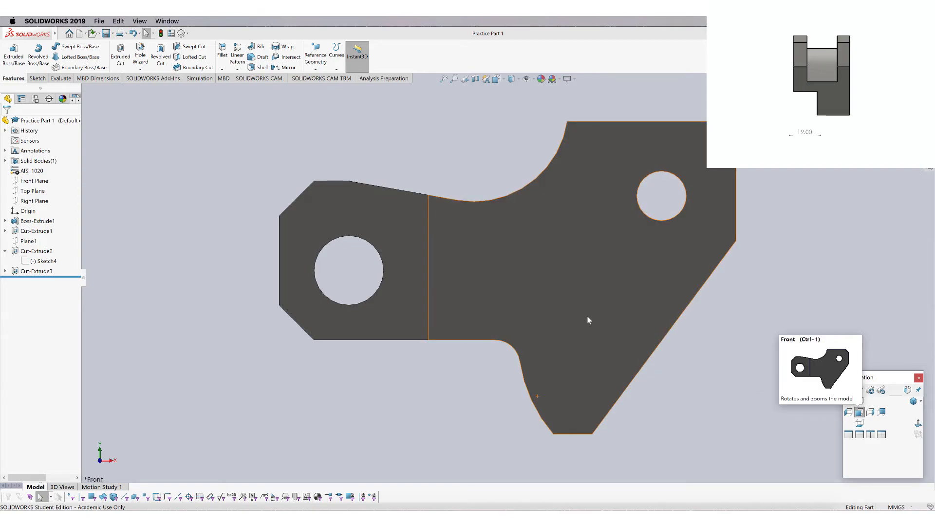
{"action": "left_click", "coordinate": [214, 179]}
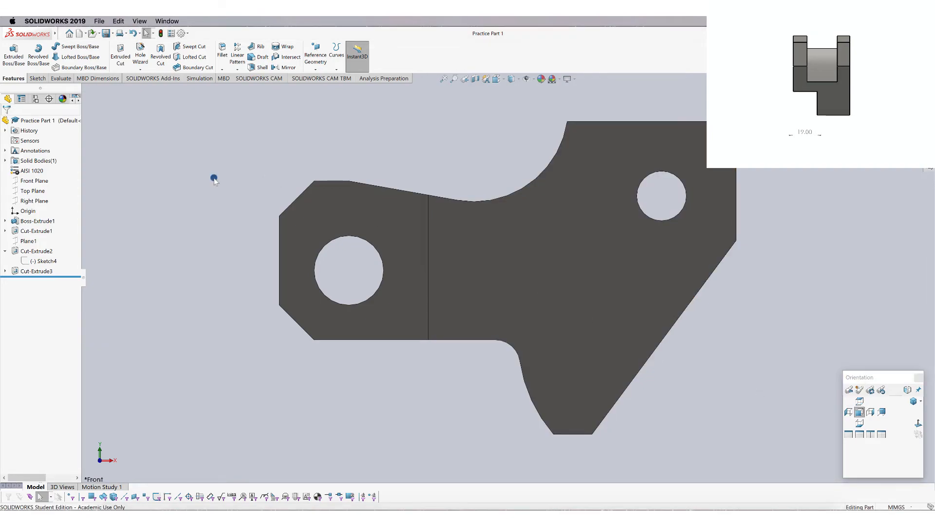
{"action": "left_click", "coordinate": [37, 79]}
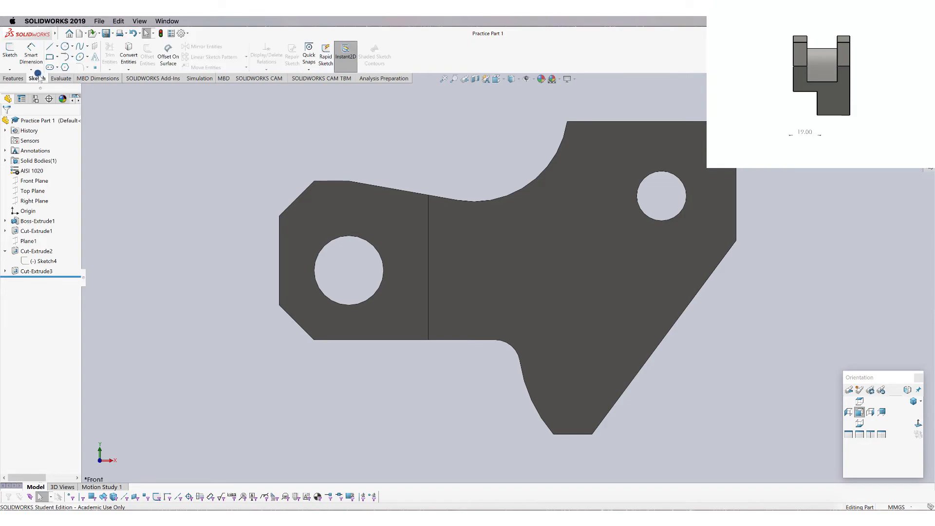
{"action": "left_click", "coordinate": [9, 55]}
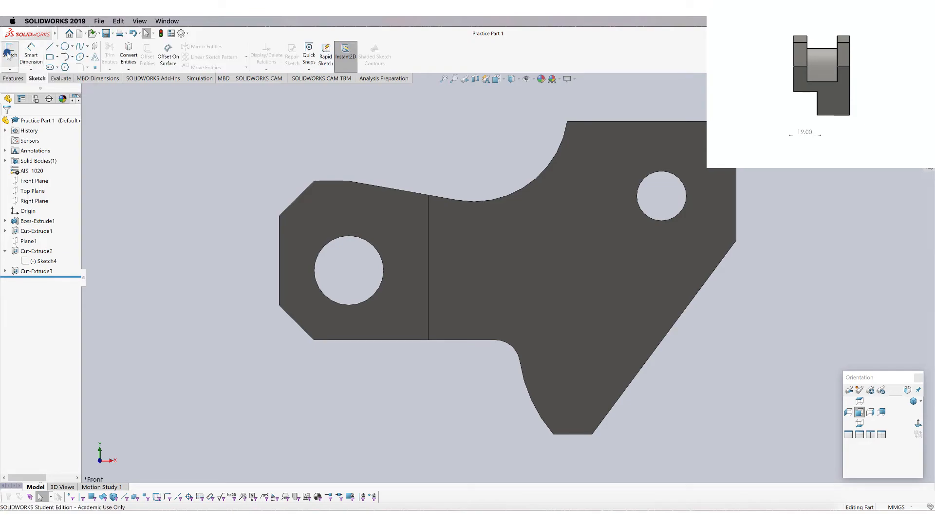
{"action": "left_click", "coordinate": [562, 331]}
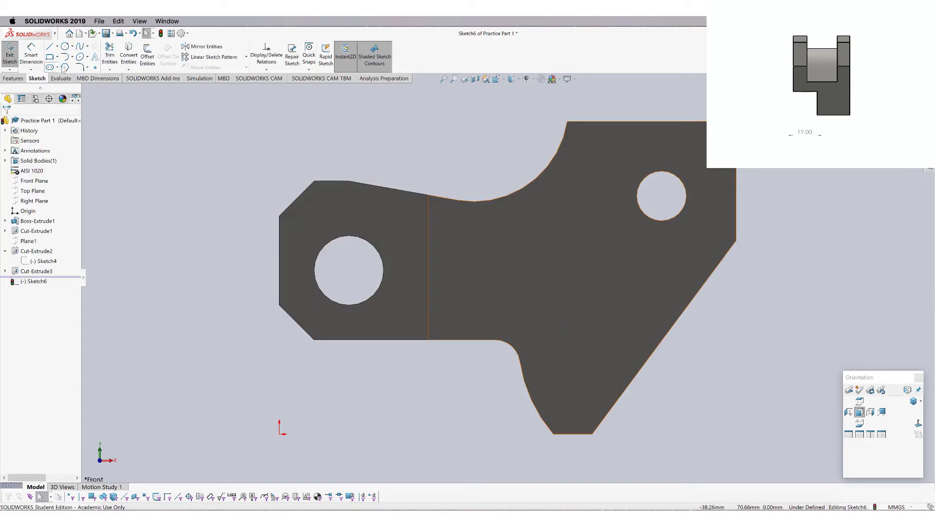
Sketch a horizontal line from the lower edge's fillet end to just past the slanted right edge, and activate Smart Dimension
{"action": "left_click", "coordinate": [51, 47]}
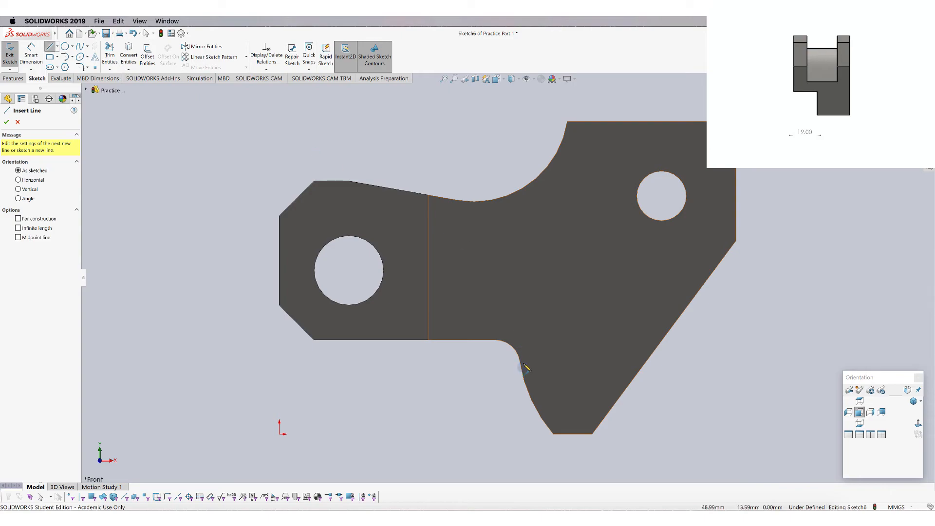
{"action": "left_click", "coordinate": [490, 340]}
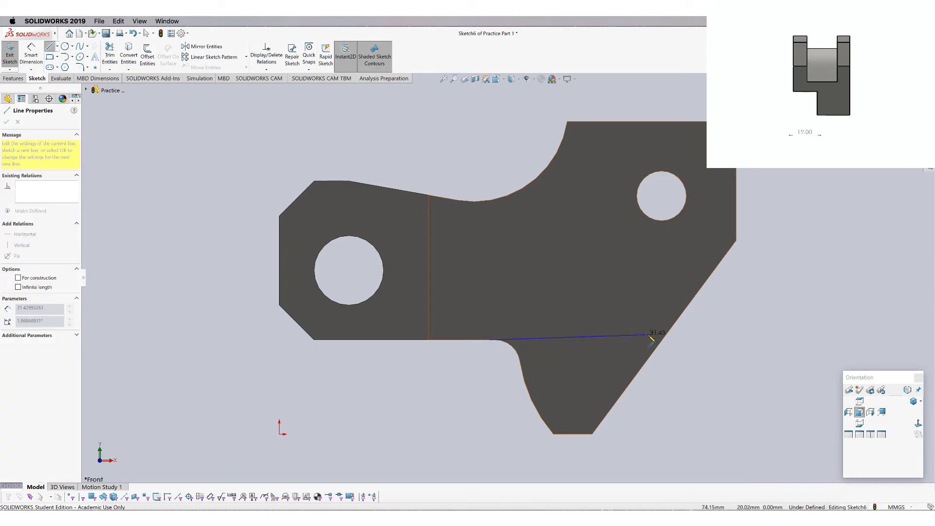
{"action": "left_click", "coordinate": [671, 349]}
{"action": "right_click", "coordinate": [671, 341]}
{"action": "left_click", "coordinate": [694, 347]}
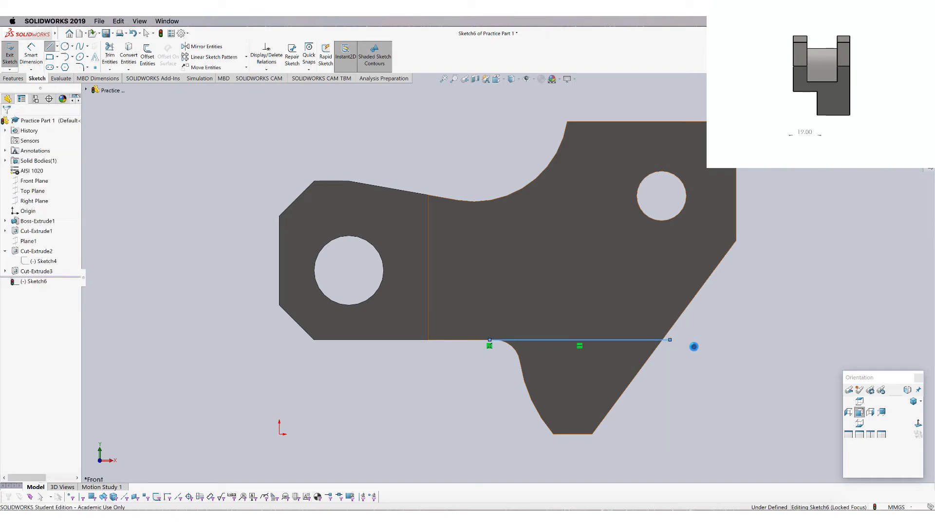
{"action": "left_click", "coordinate": [36, 59]}
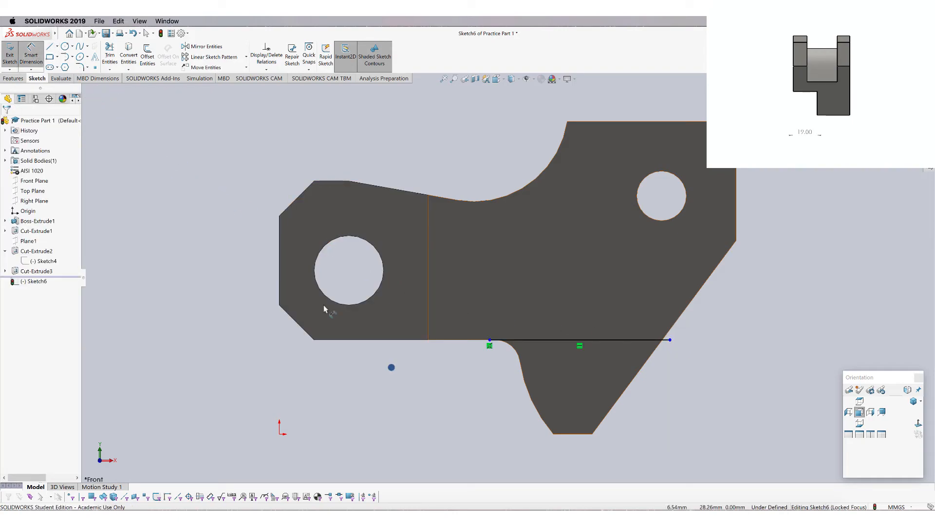
Dimension the distance between the horizontal sketch line and the lower leg's bottom edge, making the dimension driven
{"action": "left_click", "coordinate": [603, 340]}
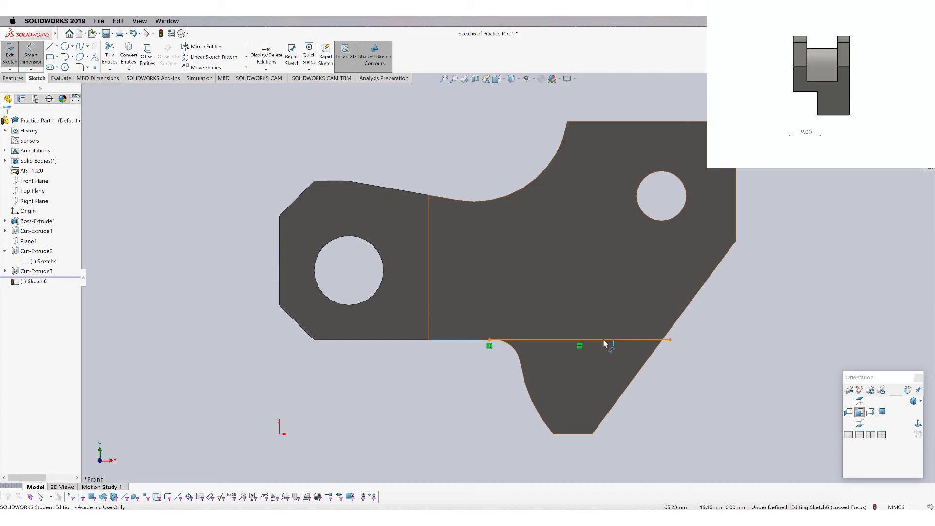
{"action": "left_click", "coordinate": [584, 435]}
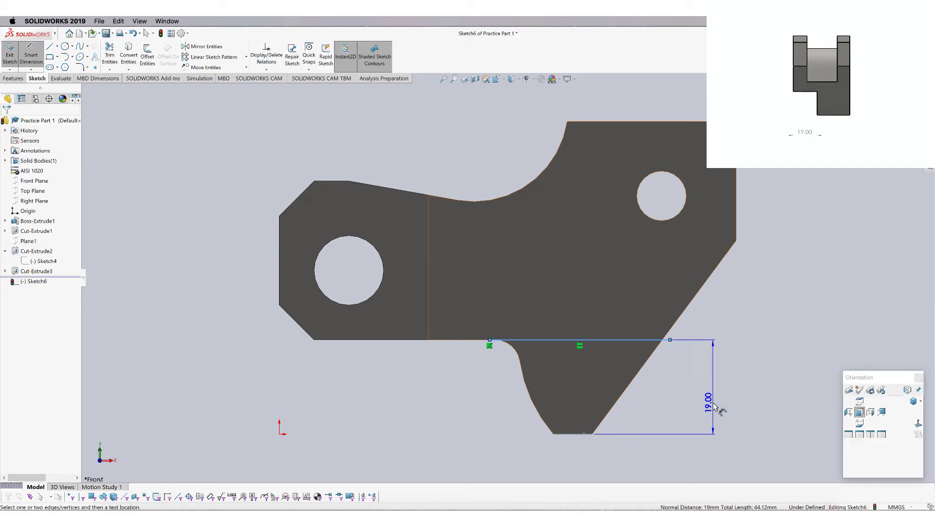
{"action": "left_click", "coordinate": [714, 406]}
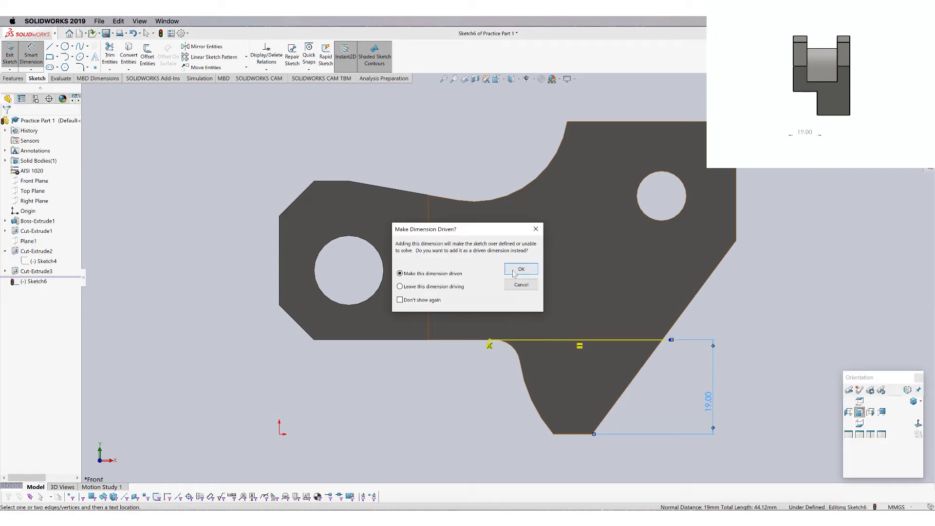
{"action": "left_click", "coordinate": [517, 271]}
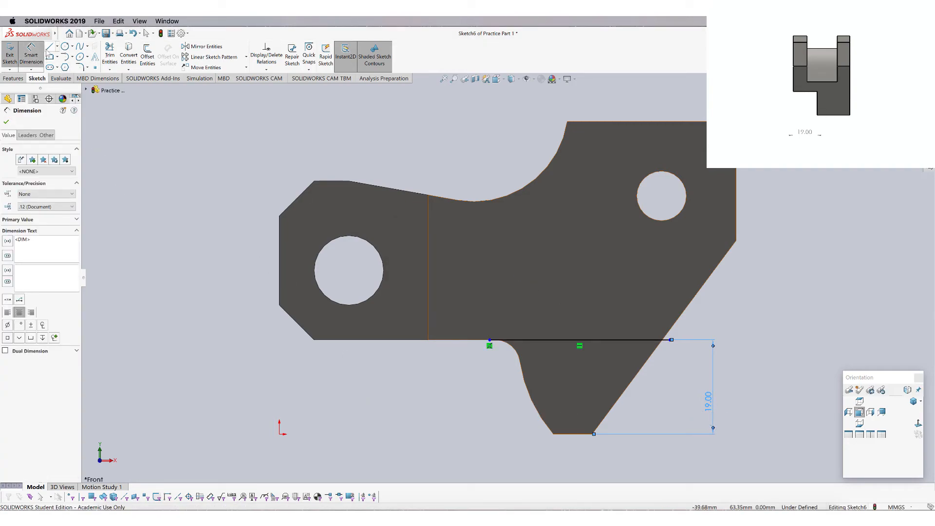
Sketch three connected lines from the horizontal line's fillet end, around below the lower leg, to its other end, closing the profile
{"action": "key", "text": "l"}
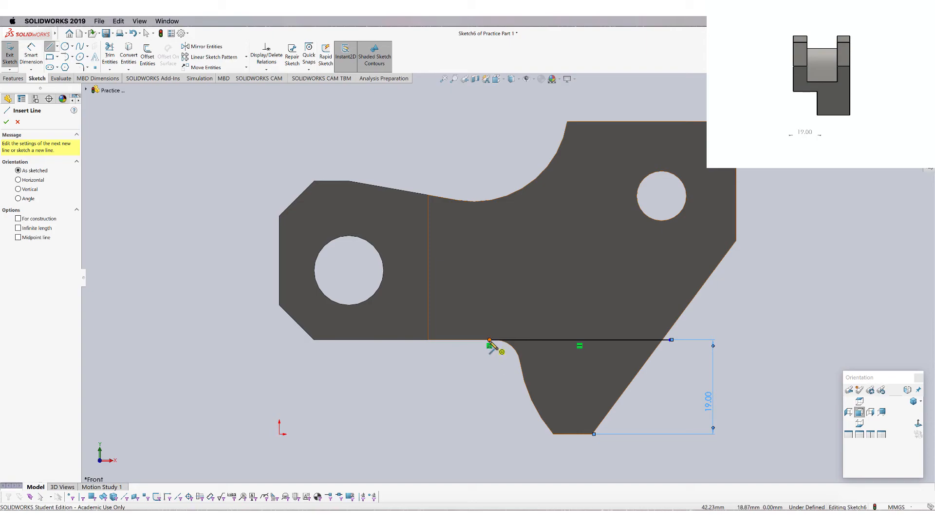
{"action": "left_click", "coordinate": [490, 341]}
{"action": "left_click", "coordinate": [500, 454]}
{"action": "left_click", "coordinate": [668, 467]}
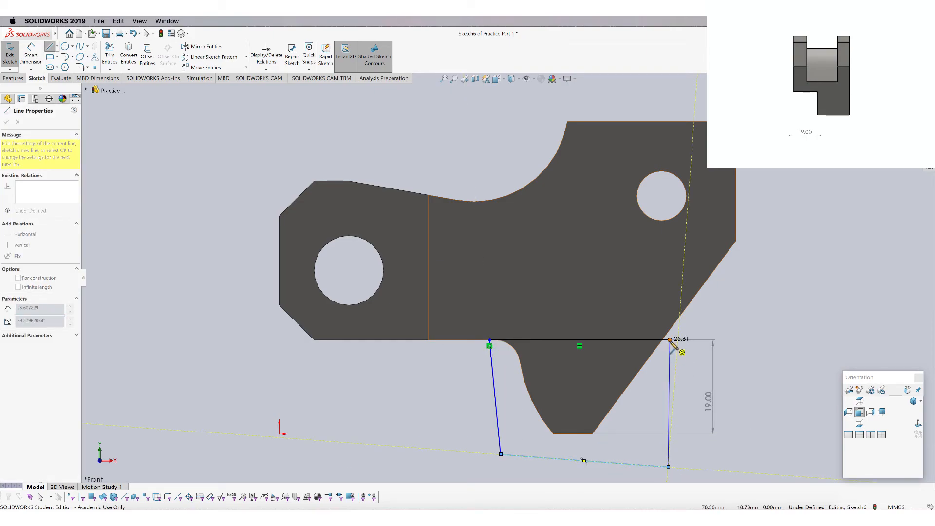
{"action": "left_click", "coordinate": [671, 340]}
{"action": "right_click", "coordinate": [671, 341]}
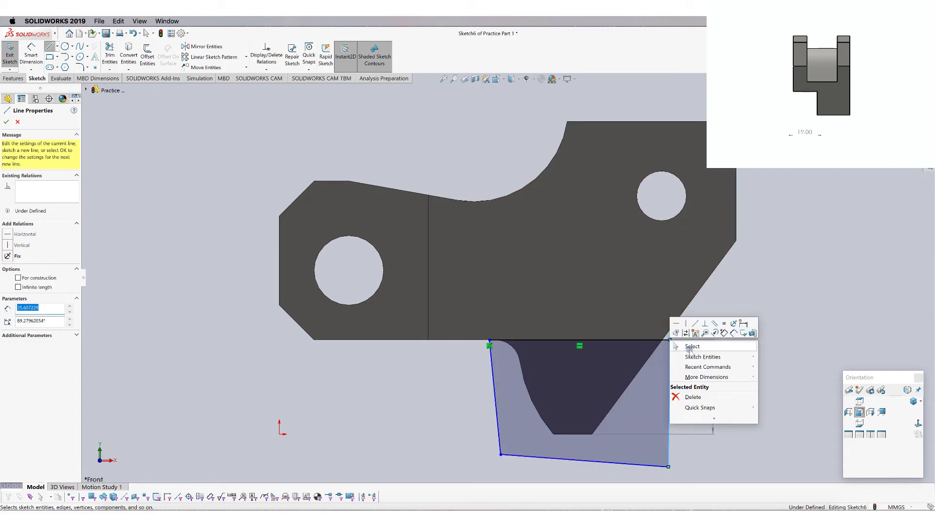
{"action": "left_click", "coordinate": [691, 346]}
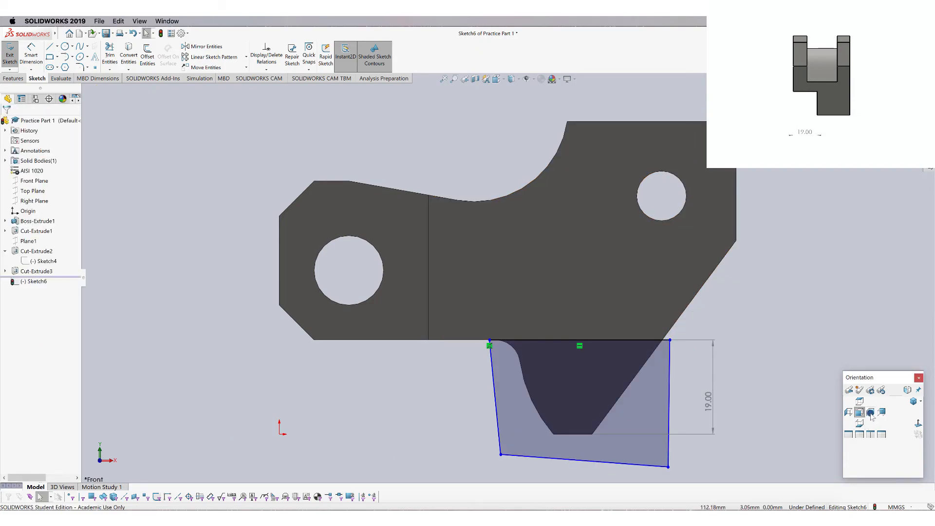
Cut-extrude the closed lower-leg profile to a blind depth of 19 mm, checking it from the right side
{"action": "left_click", "coordinate": [870, 412]}
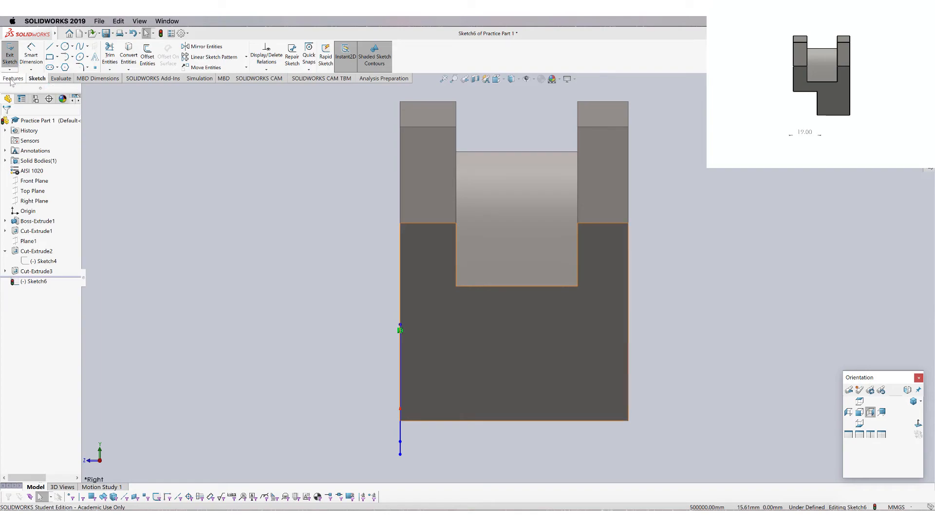
{"action": "left_click", "coordinate": [11, 80]}
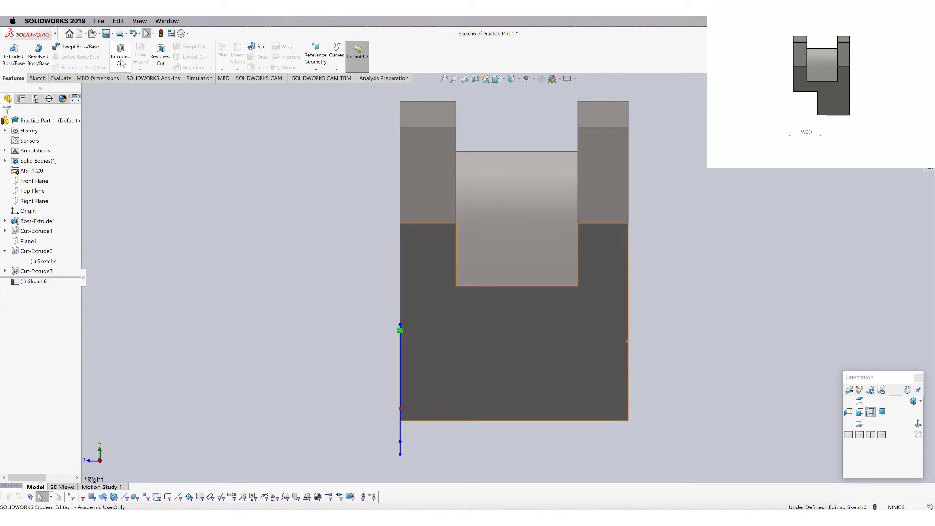
{"action": "left_click", "coordinate": [120, 61]}
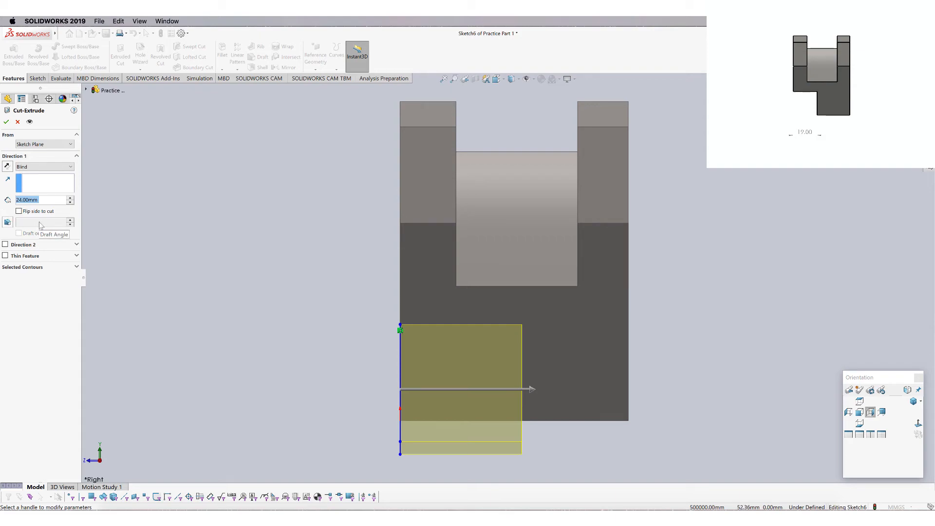
{"action": "type", "text": "19"}
{"action": "key", "text": "Return"}
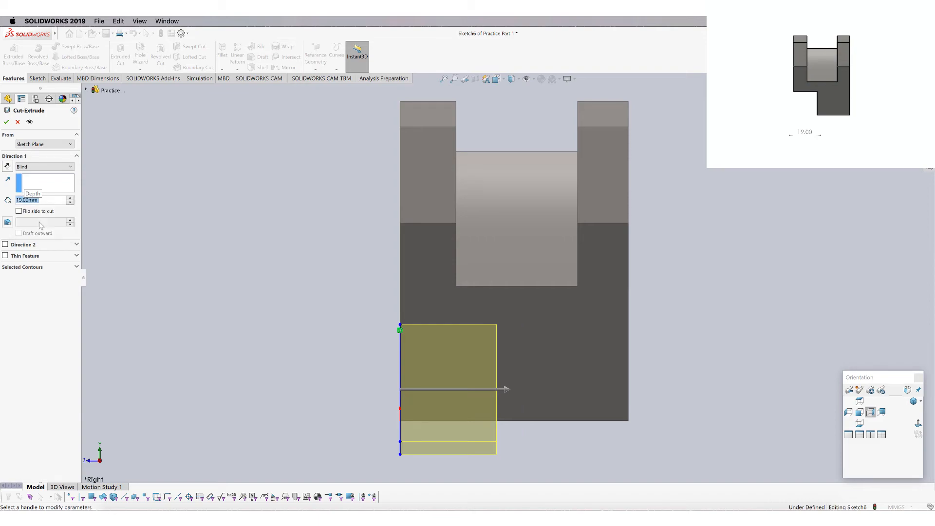
{"action": "left_click", "coordinate": [6, 121]}
Examine the lower-leg cut in rotated, left, isometric and dimetric views, and evaluate the part
{"action": "middle_click_drag", "start_coordinate": [194, 373], "coordinate": [598, 402]}
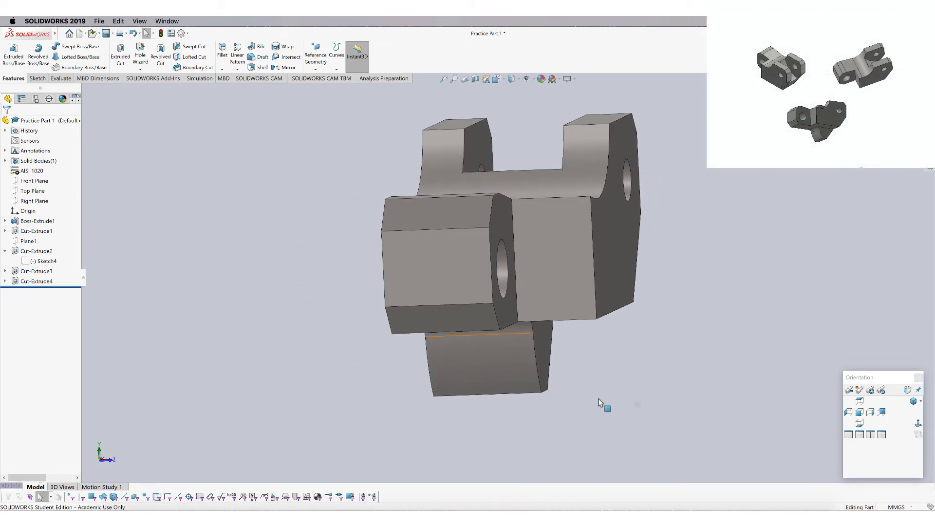
{"action": "left_click", "coordinate": [849, 412]}
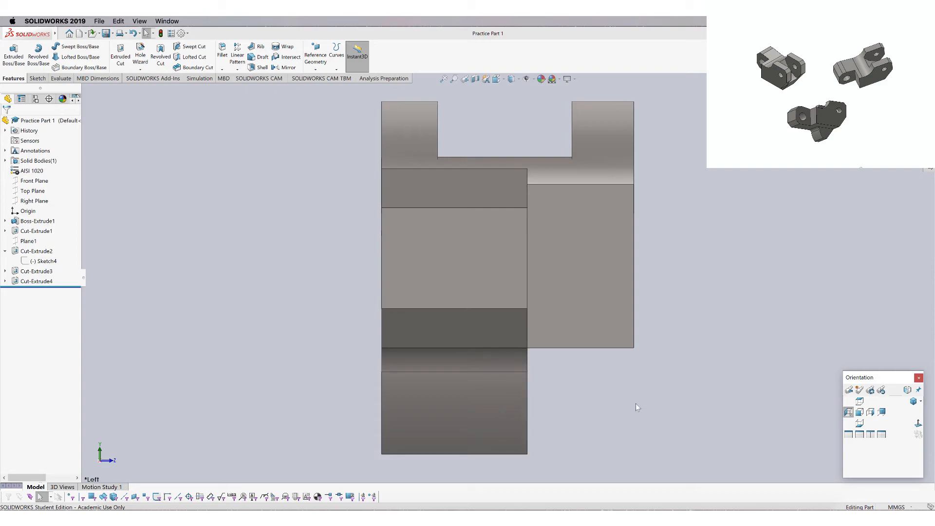
{"action": "left_click", "coordinate": [913, 401]}
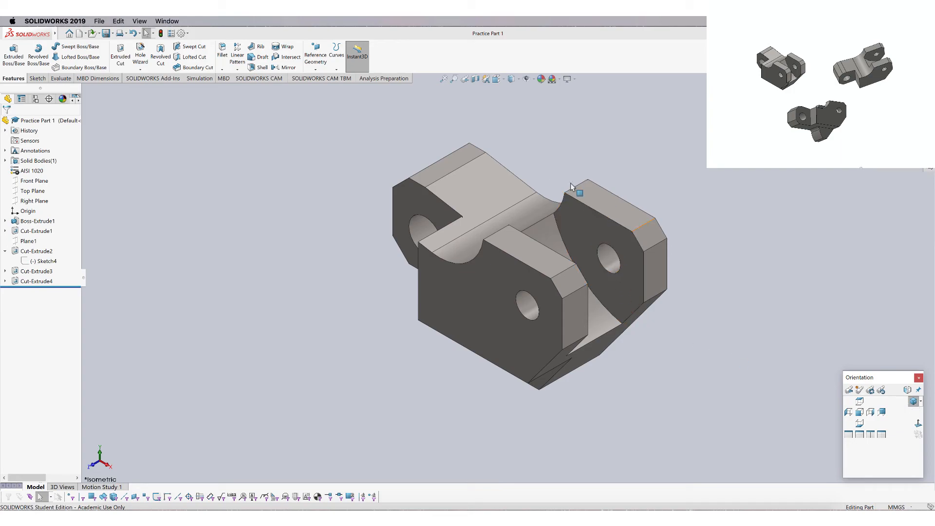
{"action": "left_click", "coordinate": [921, 402]}
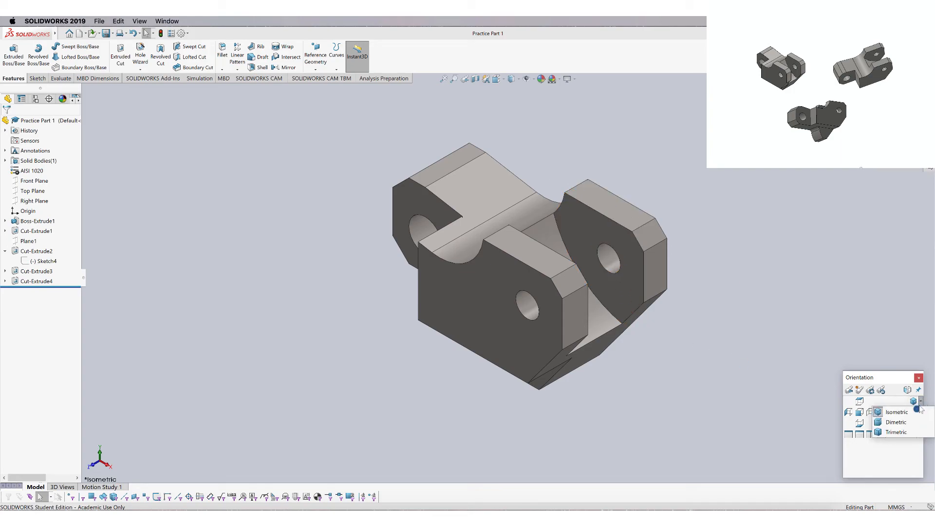
{"action": "left_click", "coordinate": [914, 423]}
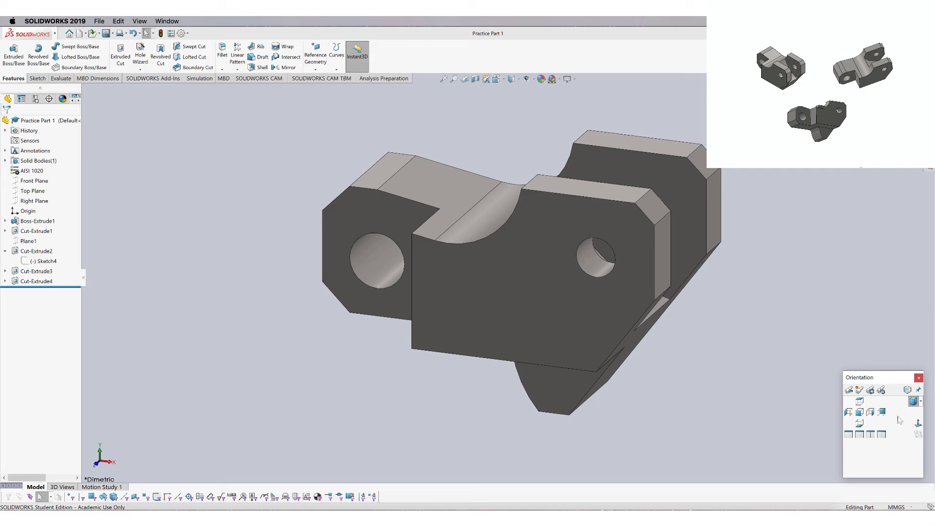
{"action": "middle_click_drag", "start_coordinate": [348, 388], "coordinate": [396, 386]}
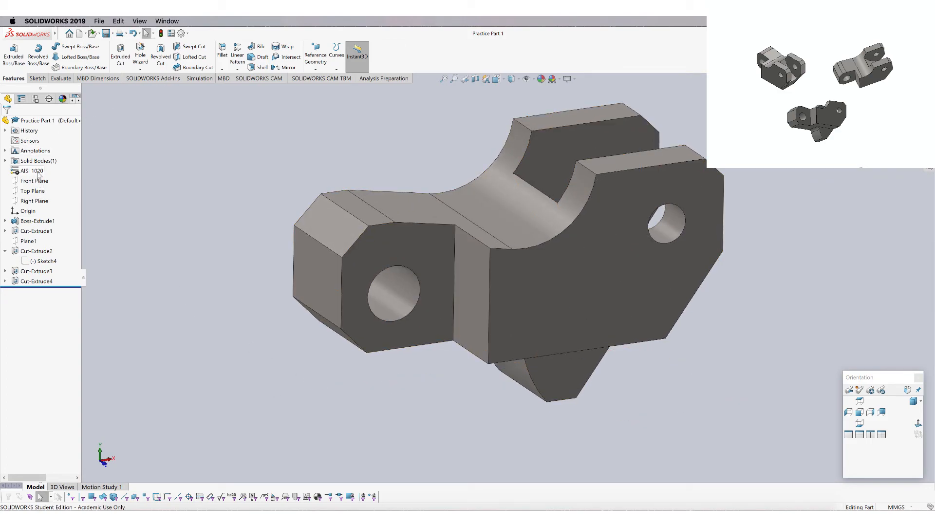
{"action": "left_click", "coordinate": [61, 78]}
{"action": "left_click", "coordinate": [96, 61]}
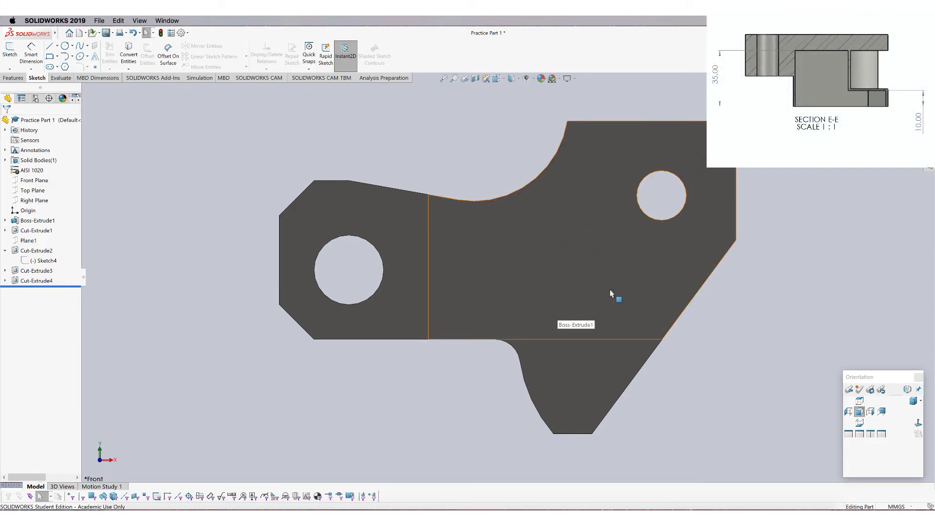
Start a new sketch on the large front face and offset the face's outline 1 mm inward
{"action": "left_click", "coordinate": [913, 401]}
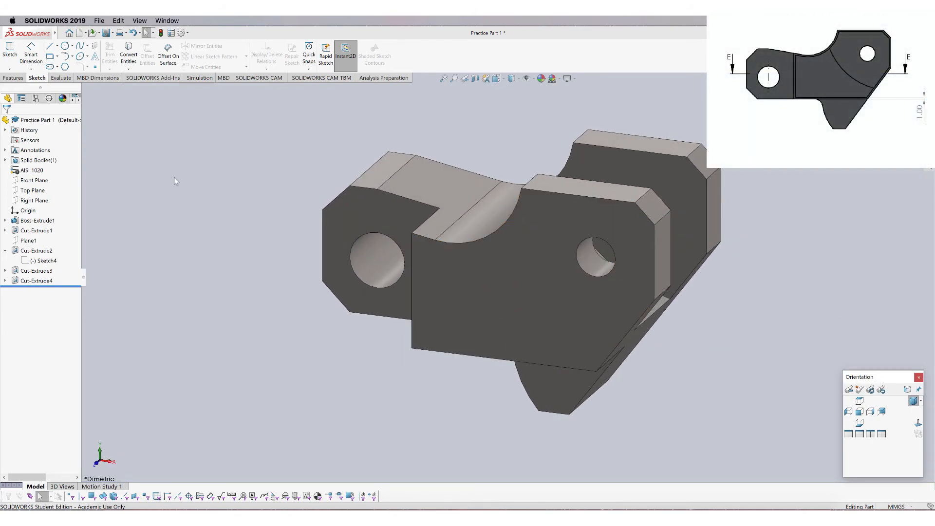
{"action": "left_click", "coordinate": [12, 54]}
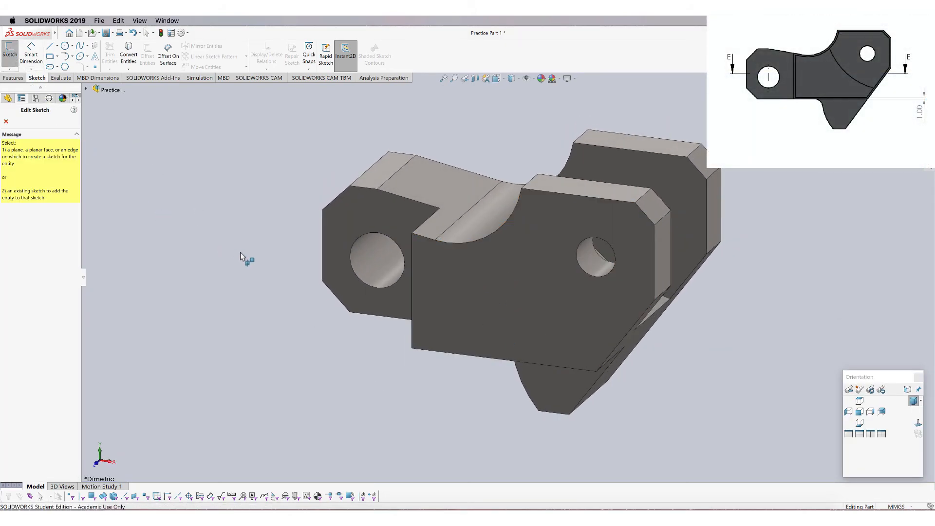
{"action": "left_click", "coordinate": [478, 297]}
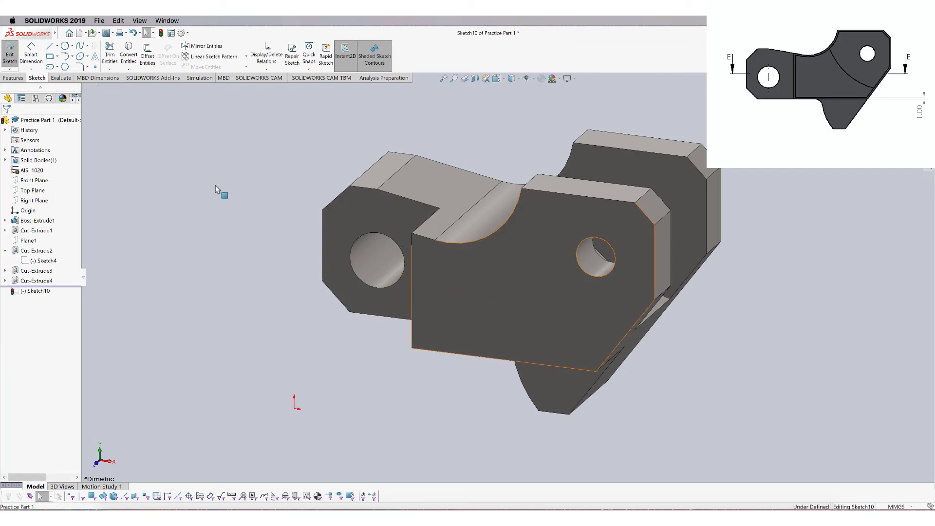
{"action": "key", "text": "space"}
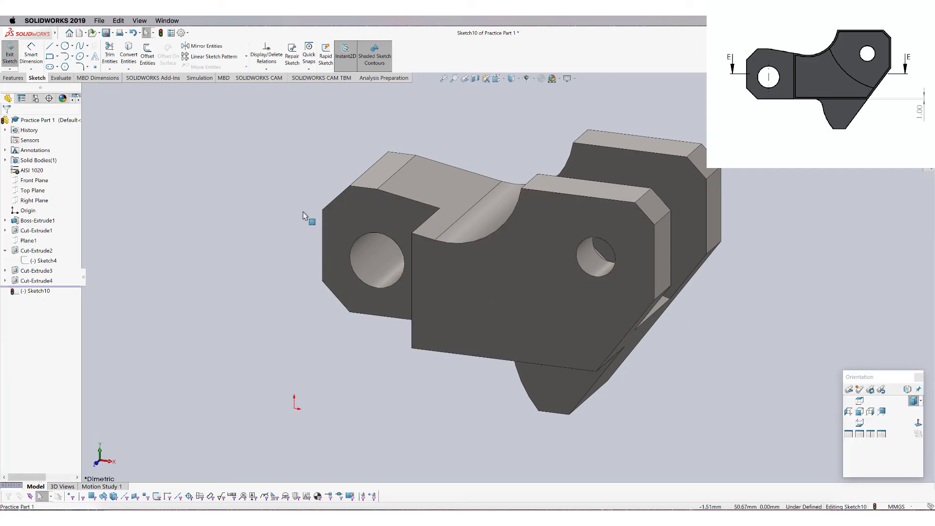
{"action": "left_click", "coordinate": [485, 281]}
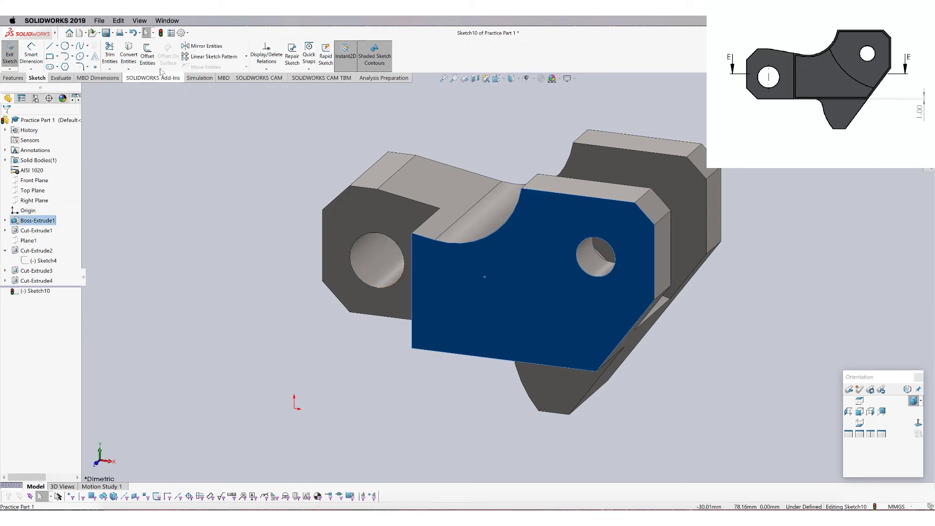
{"action": "left_click", "coordinate": [147, 56]}
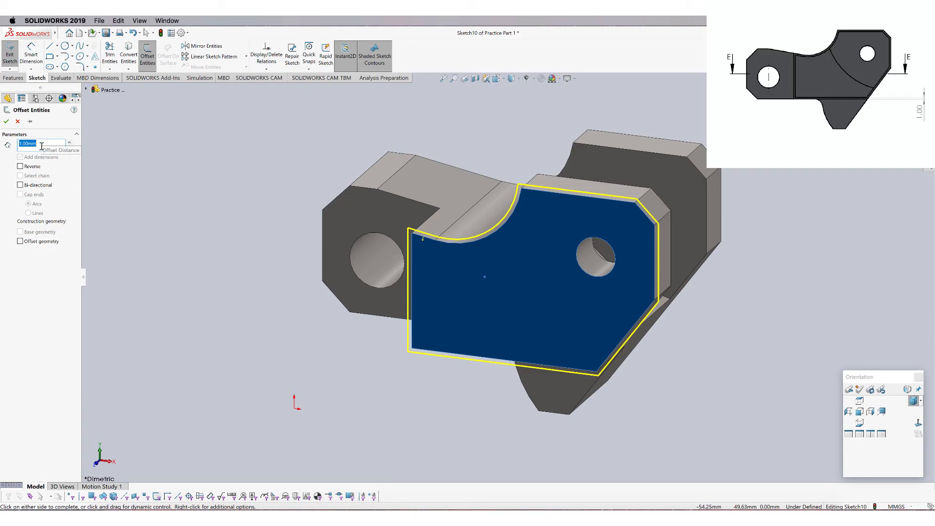
{"action": "left_click", "coordinate": [20, 167]}
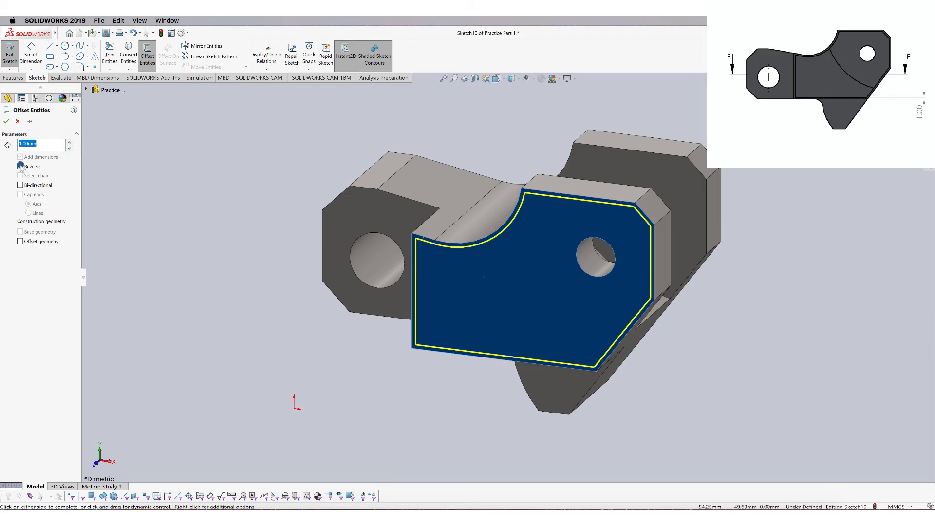
{"action": "left_click", "coordinate": [6, 121]}
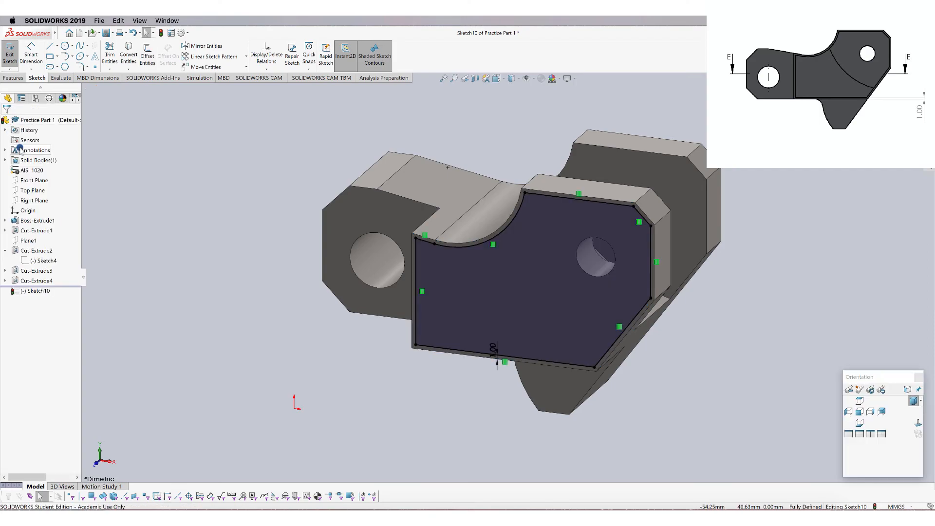
Cut-extrude the offset outline to a blind depth of 10 mm, checking it from the top
{"action": "left_click", "coordinate": [14, 78]}
{"action": "left_click", "coordinate": [120, 54]}
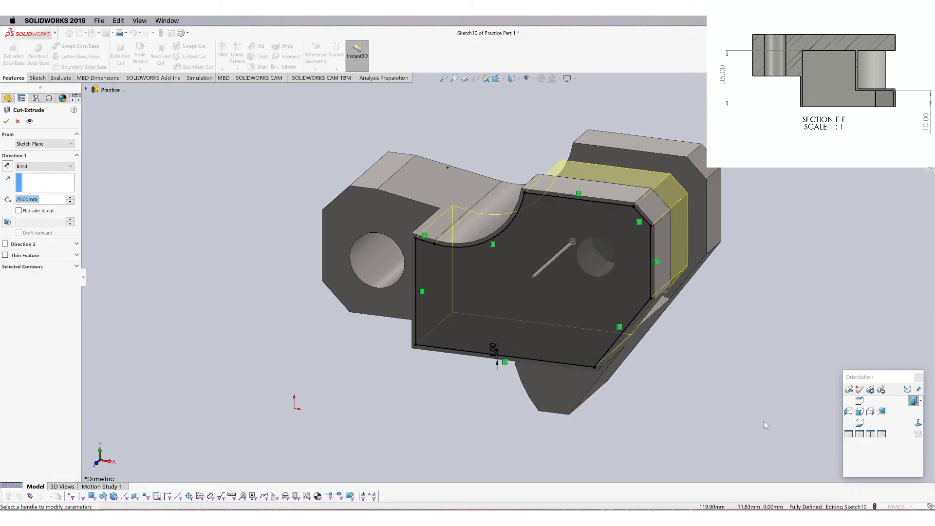
{"action": "left_click", "coordinate": [860, 401]}
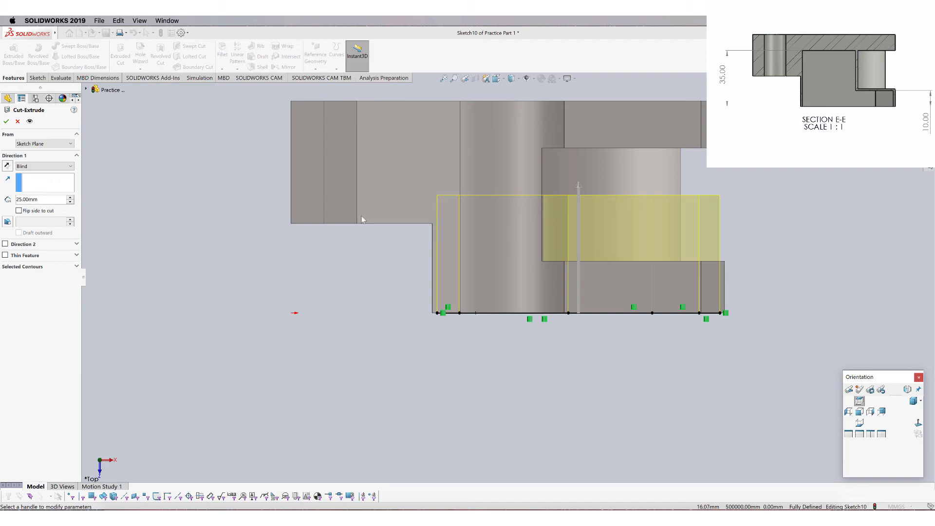
{"action": "double_click", "coordinate": [51, 201]}
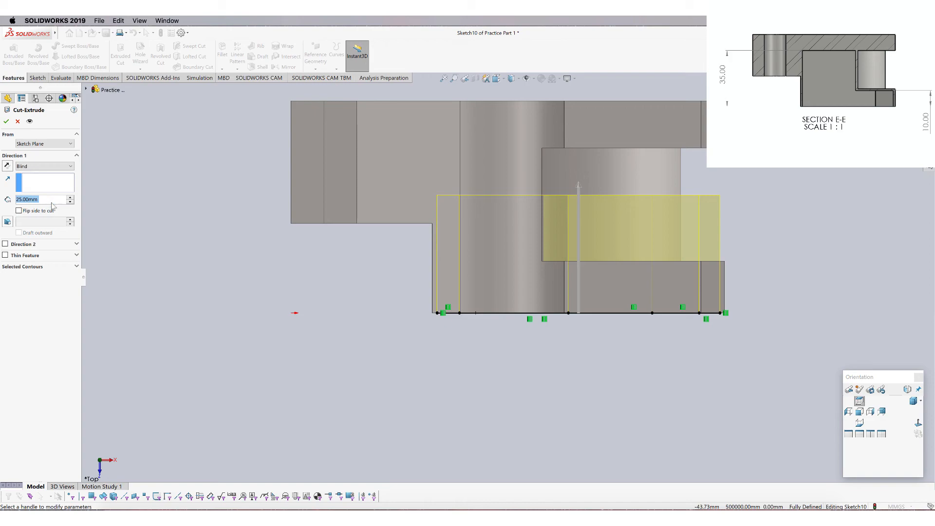
{"action": "type", "text": "10"}
{"action": "key", "text": "Return"}
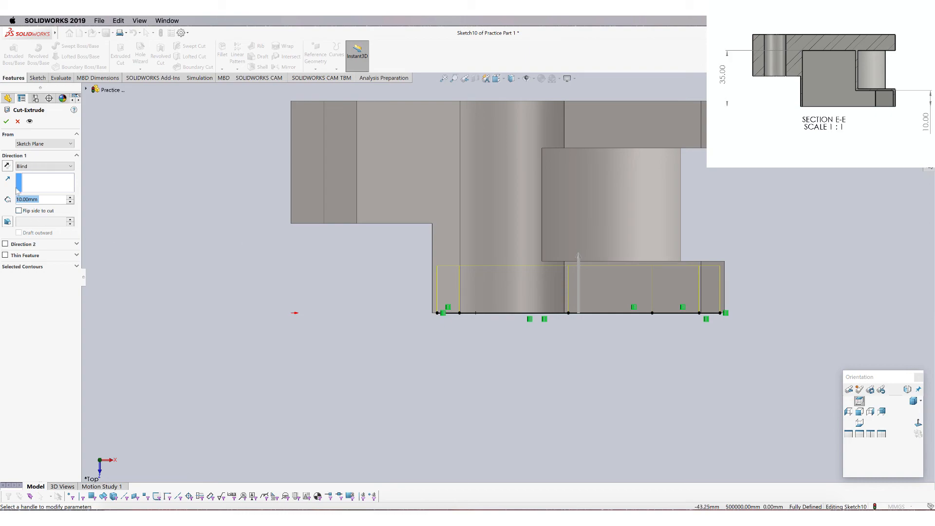
{"action": "left_click", "coordinate": [6, 121]}
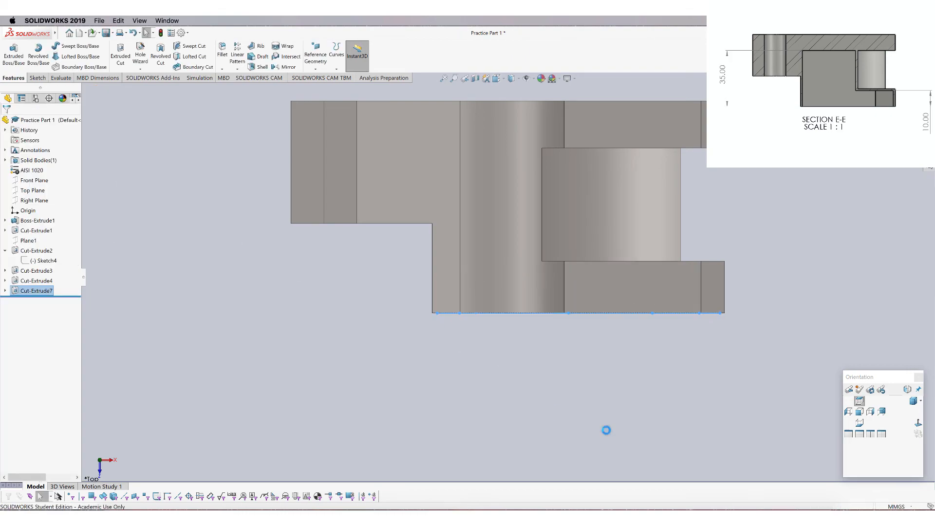
Inspect the finished pocket from the front and in the dimetric view, and save the part
{"action": "left_click", "coordinate": [859, 411]}
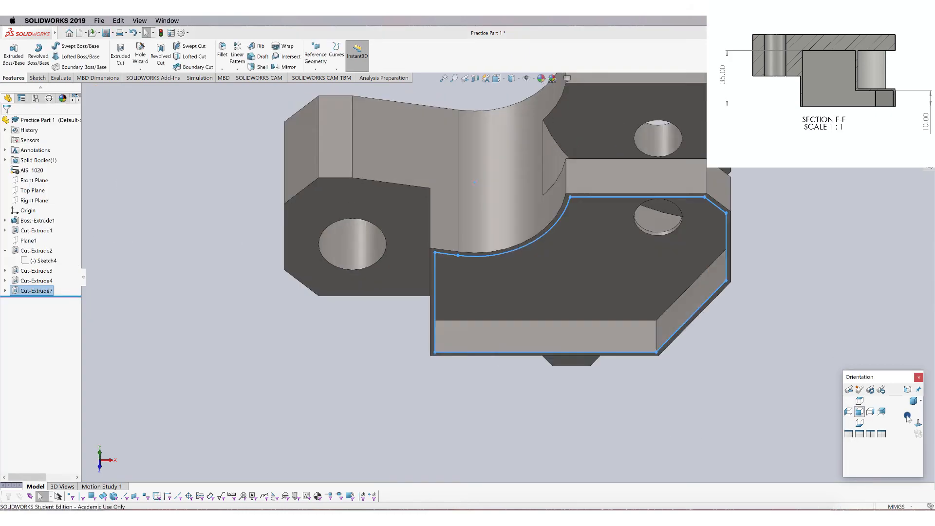
{"action": "left_click", "coordinate": [913, 402]}
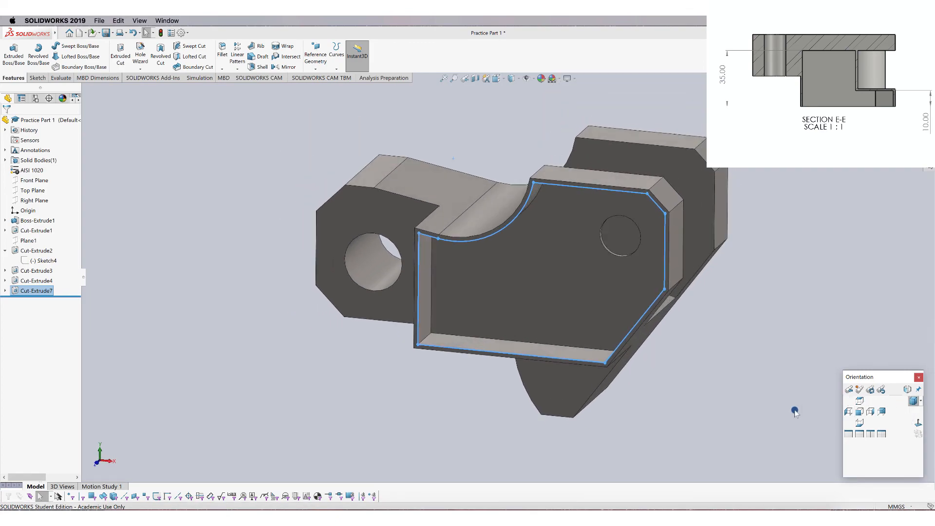
{"action": "key", "text": "ctrl+s"}
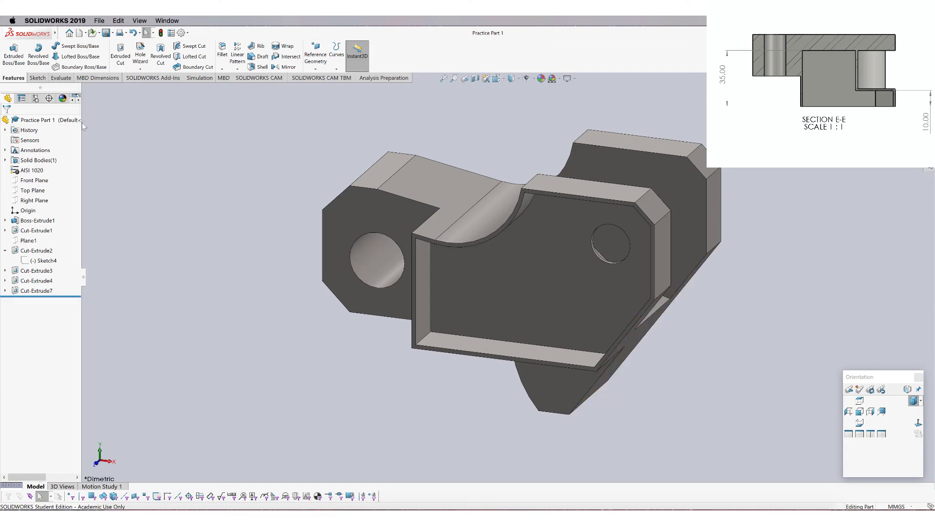
Start a new sketch on the pocket floor and convert the floor's outer outline into sketch entities
{"action": "left_click", "coordinate": [38, 78]}
{"action": "left_click", "coordinate": [11, 58]}
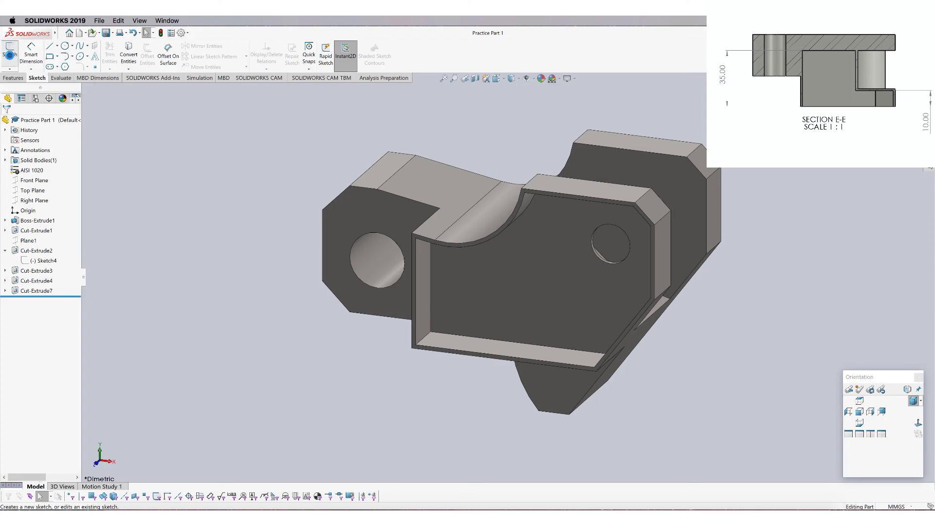
{"action": "left_click", "coordinate": [510, 296]}
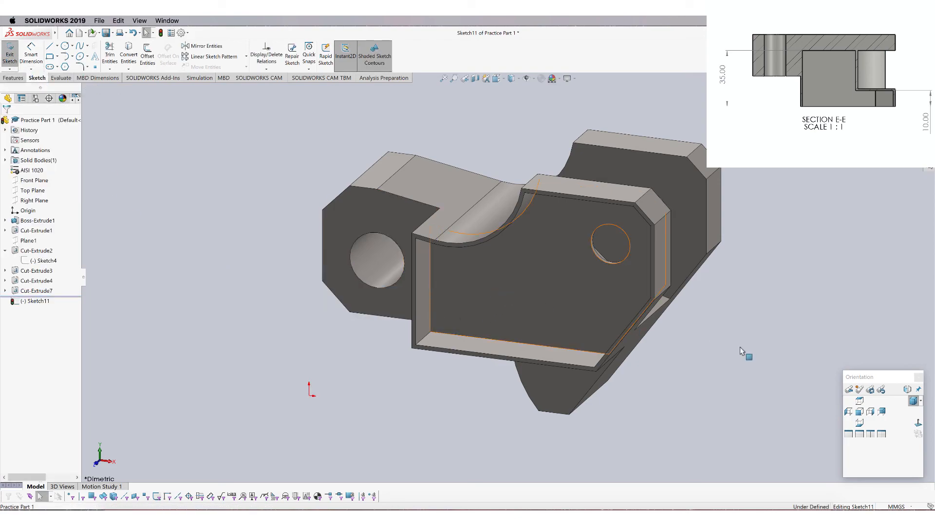
{"action": "left_click", "coordinate": [860, 412]}
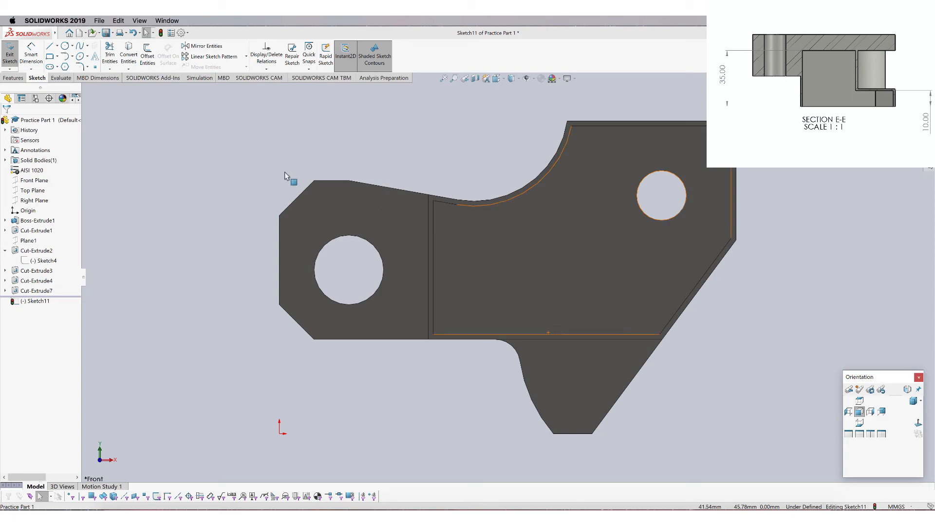
{"action": "left_click", "coordinate": [459, 262]}
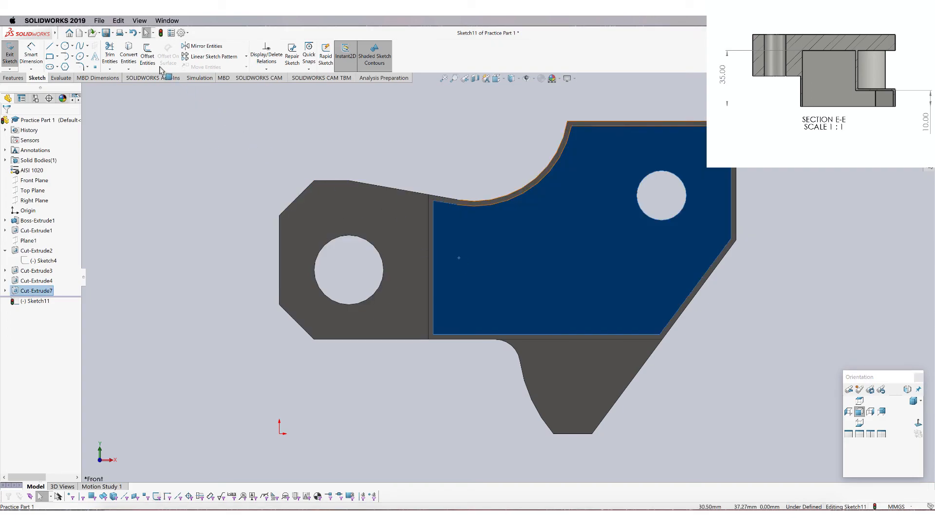
{"action": "left_click", "coordinate": [133, 53]}
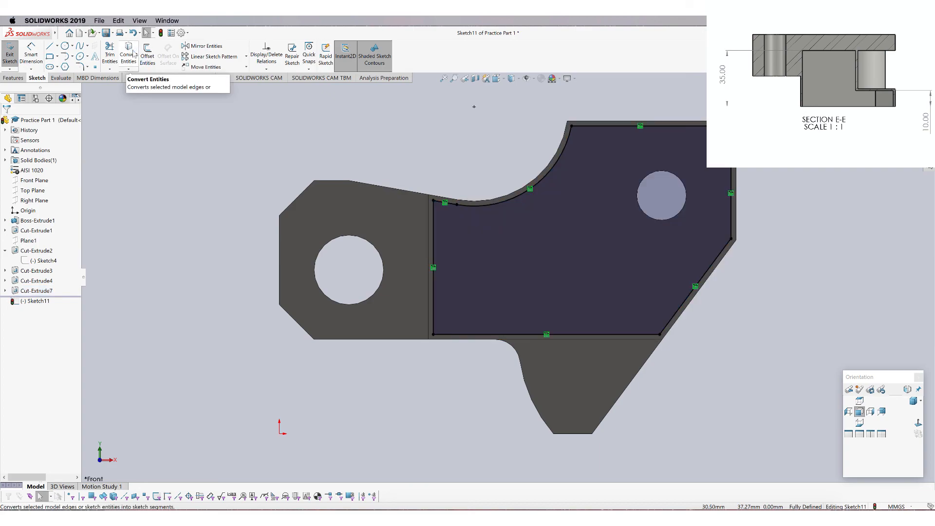
Offset the curved inner edge of the slot between the two lugs by 1 mm, away from the small hole, into the sketch
{"action": "middle_click_drag", "start_coordinate": [751, 308], "coordinate": [578, 305]}
{"action": "left_click", "coordinate": [438, 237]}
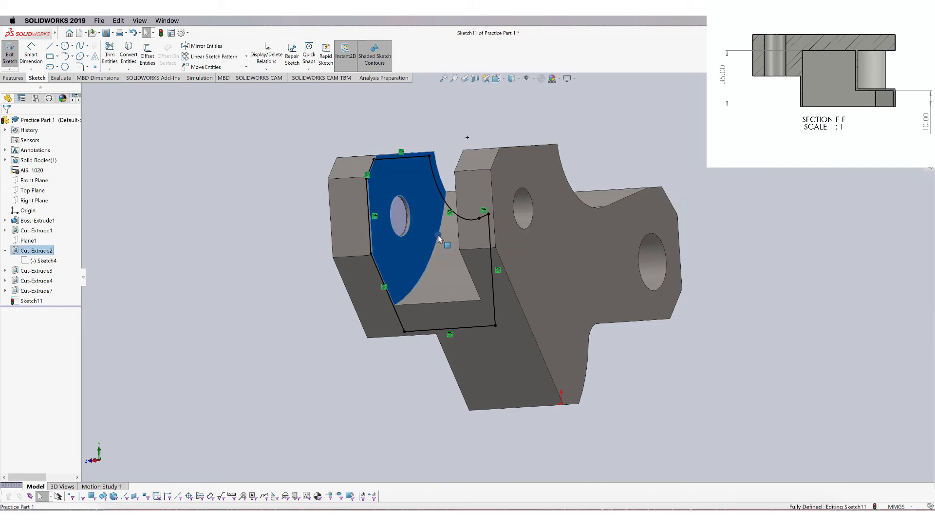
{"action": "left_click", "coordinate": [439, 232]}
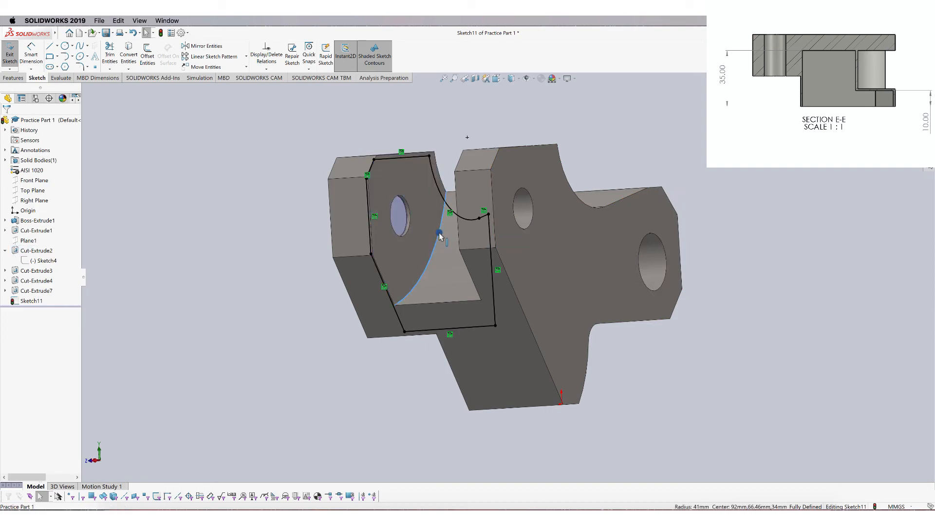
{"action": "key", "text": "space"}
{"action": "left_click", "coordinate": [147, 55]}
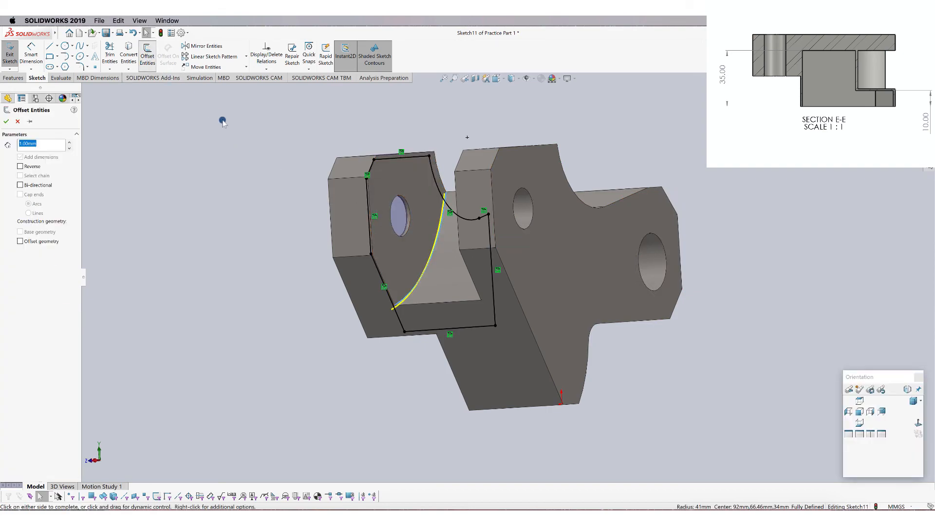
{"action": "left_click", "coordinate": [860, 412]}
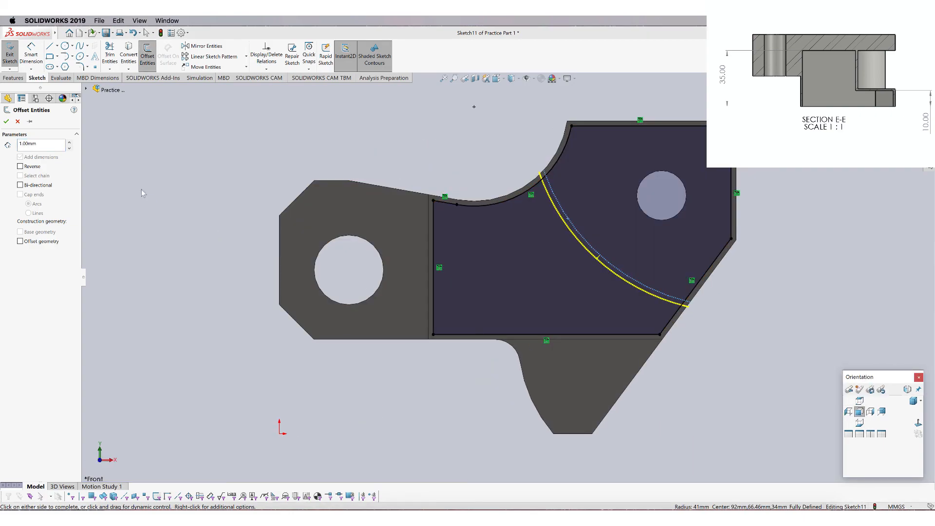
{"action": "scroll", "coordinate": [359, 244], "scroll_direction": "down", "scroll_amount": 2}
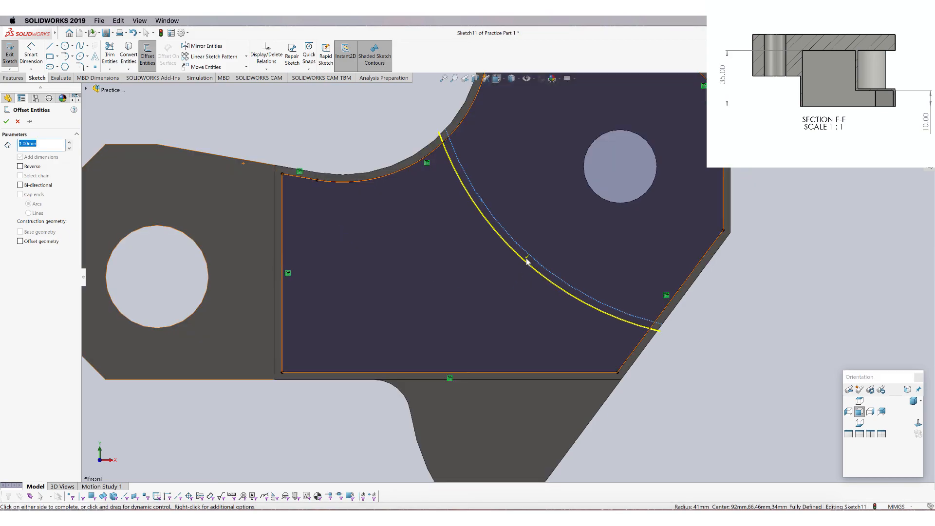
{"action": "left_click", "coordinate": [6, 123]}
Trim the offset arc's overhanging ends and the outline around the small hole, leaving a closed profile on the arc's other side
{"action": "left_click", "coordinate": [109, 54]}
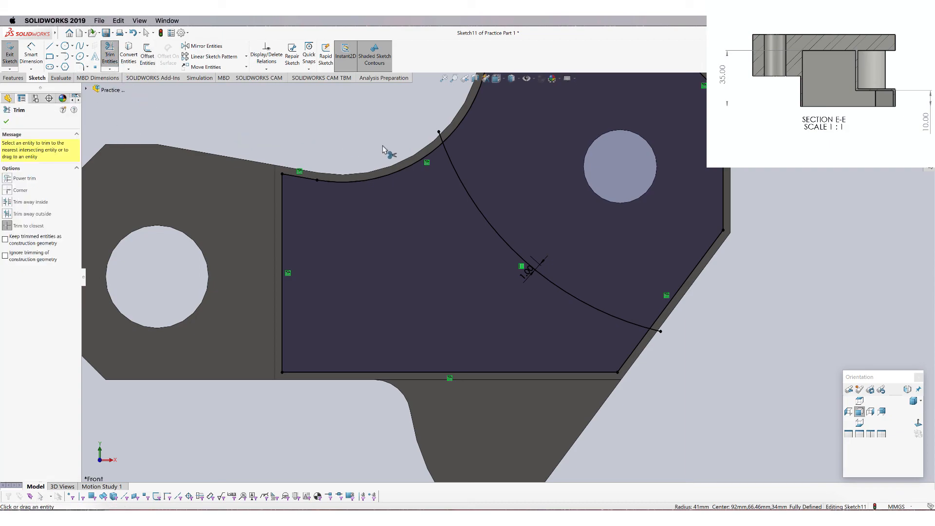
{"action": "left_click", "coordinate": [440, 141]}
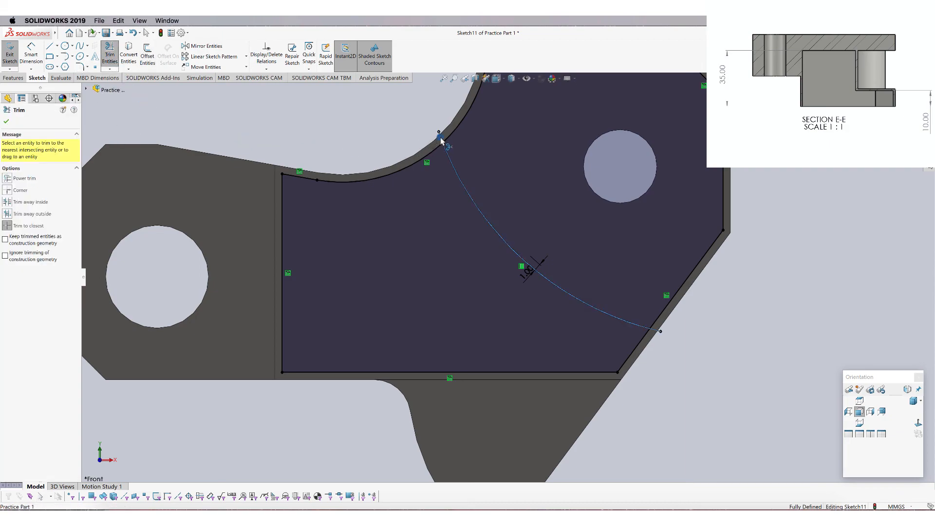
{"action": "left_click", "coordinate": [655, 332]}
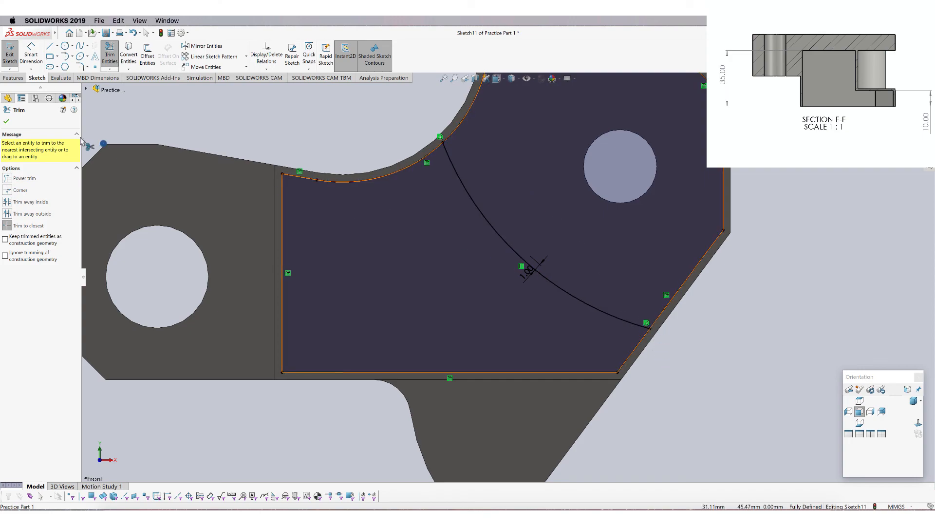
{"action": "left_click", "coordinate": [5, 178]}
{"action": "key", "text": "f"}
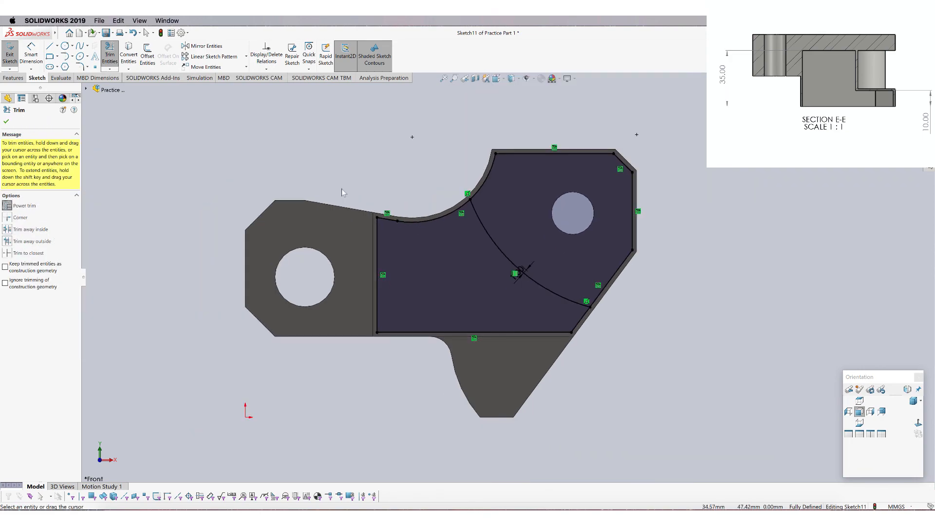
{"action": "mouse_move", "coordinate": [461, 158]}
{"action": "left_mouse_down"}
{"action": "mouse_move", "coordinate": [564, 146]}
{"action": "mouse_move", "coordinate": [622, 152]}
{"action": "mouse_move", "coordinate": [649, 223]}
{"action": "mouse_move", "coordinate": [632, 278]}
{"action": "mouse_move", "coordinate": [595, 256]}
{"action": "left_mouse_up"}
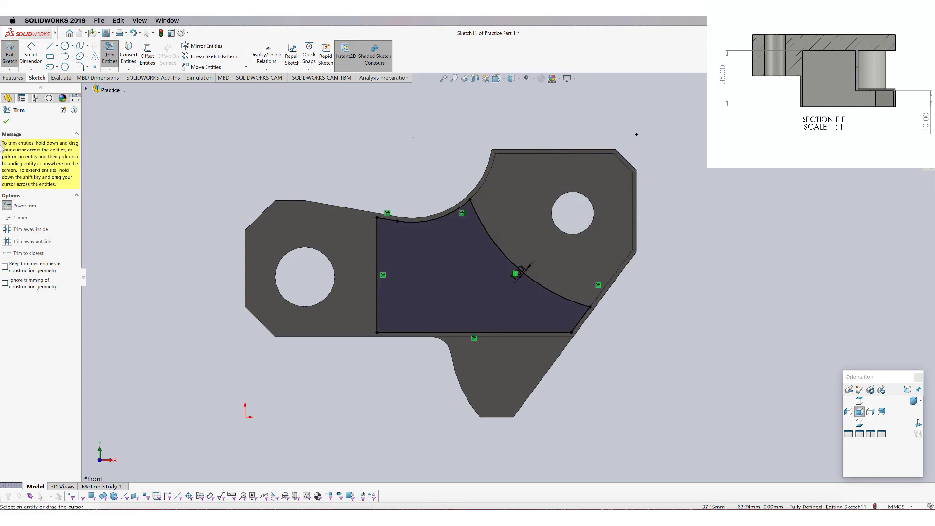
{"action": "left_click", "coordinate": [6, 121]}
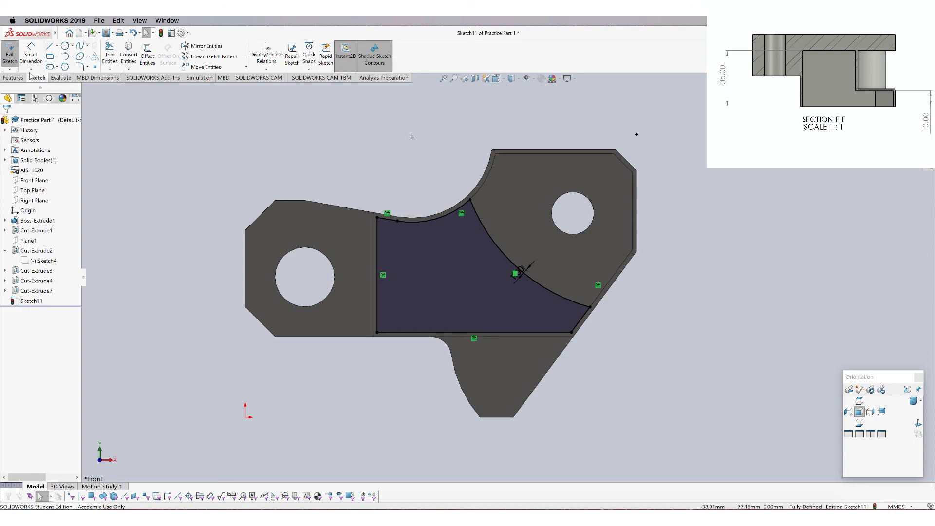
Cut-extrude the trimmed profile to a blind depth of 25 mm, checking it from the top
{"action": "left_click", "coordinate": [12, 78]}
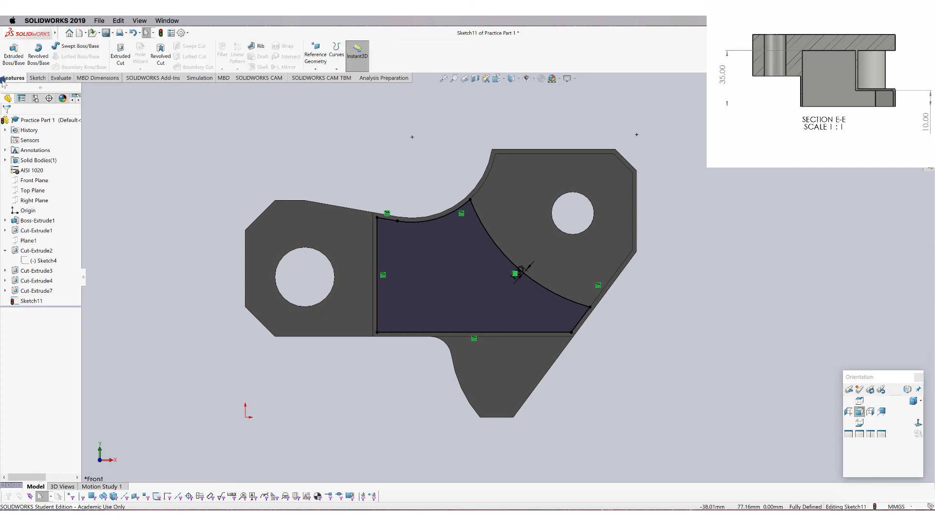
{"action": "left_click", "coordinate": [122, 53]}
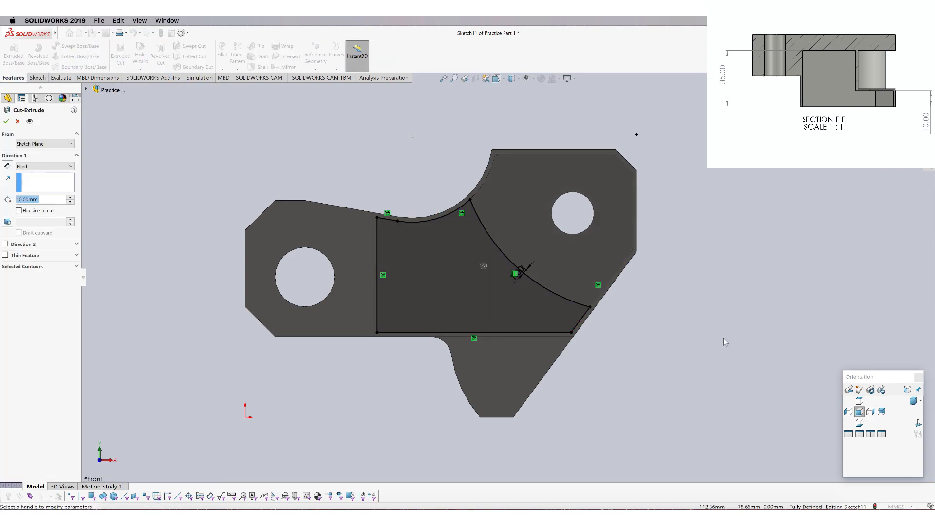
{"action": "left_click", "coordinate": [859, 400]}
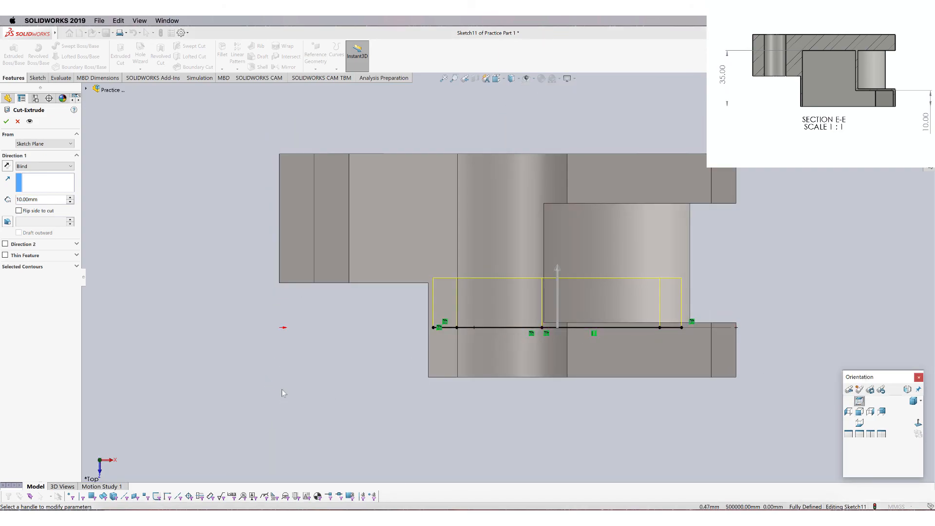
{"action": "double_click", "coordinate": [51, 200]}
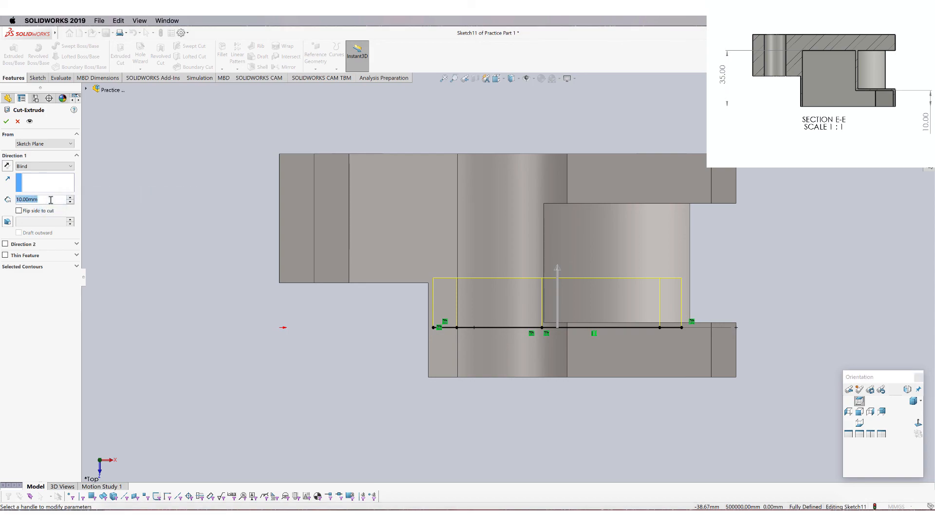
{"action": "type", "text": "25"}
{"action": "key", "text": "Return"}
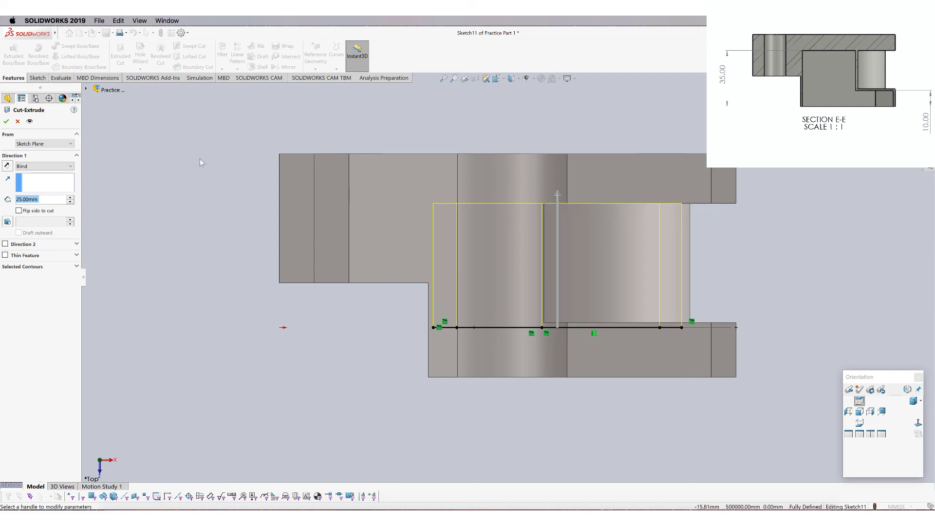
{"action": "left_click", "coordinate": [7, 122]}
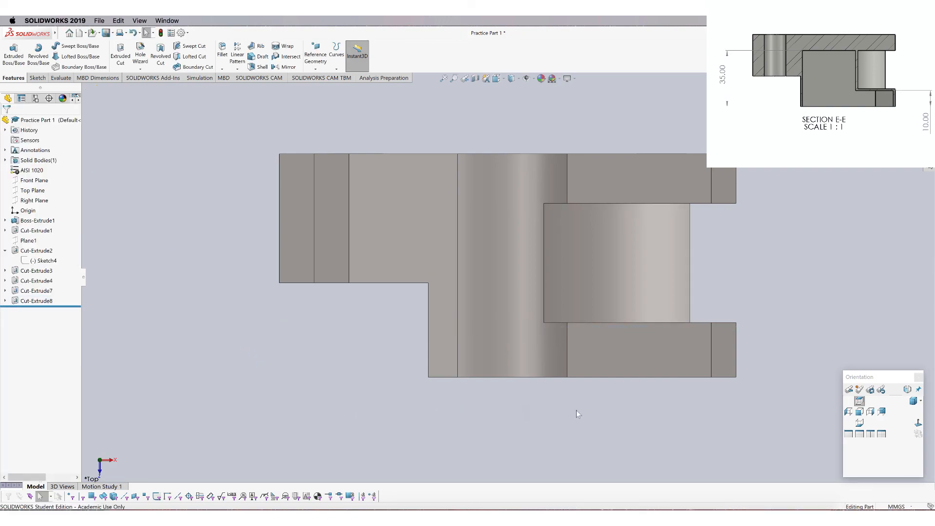
Inspect the deepened pocket in rotated and dimetric views, and save the part
{"action": "left_click", "coordinate": [913, 401]}
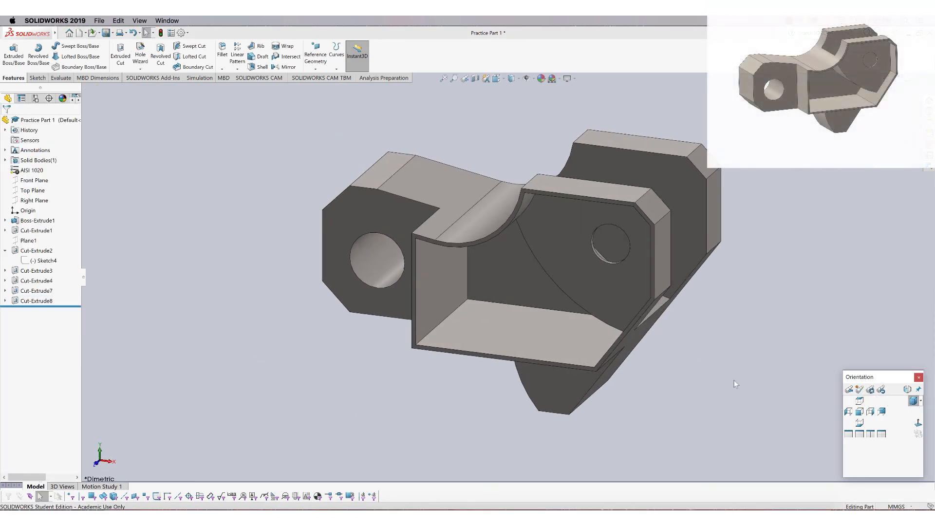
{"action": "middle_click_drag", "start_coordinate": [693, 388], "coordinate": [714, 396]}
{"action": "key", "text": "ctrl+s"}
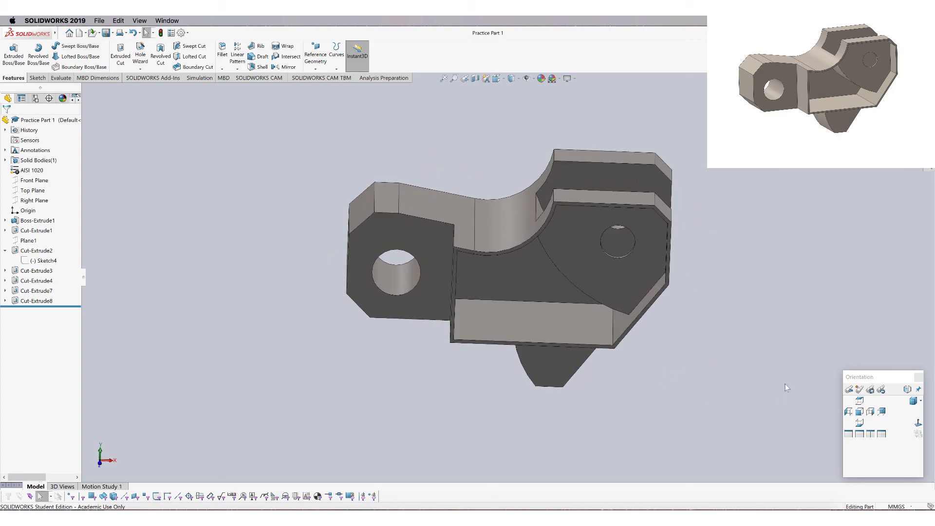
{"action": "left_click", "coordinate": [914, 401]}
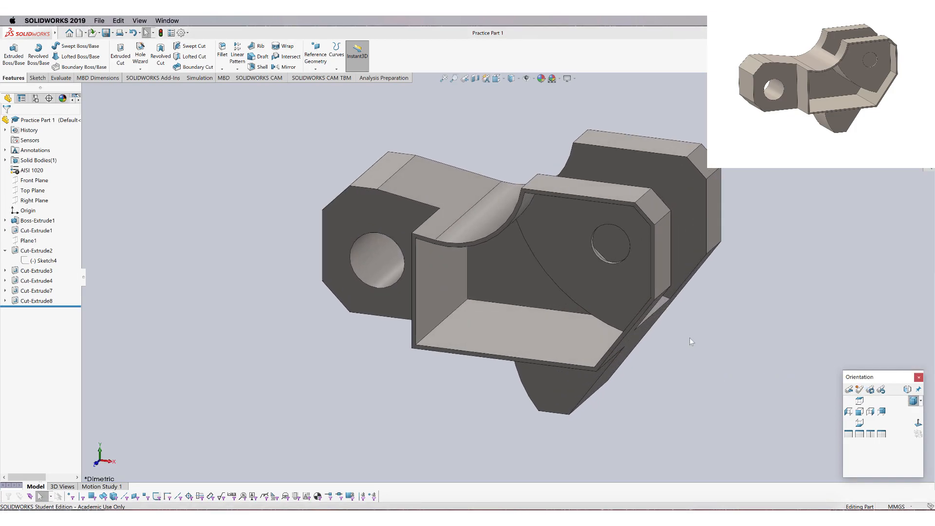
Check the assigned AISI 1020 material and evaluate the part's mass properties, highlighting the mass
{"action": "left_click", "coordinate": [32, 171]}
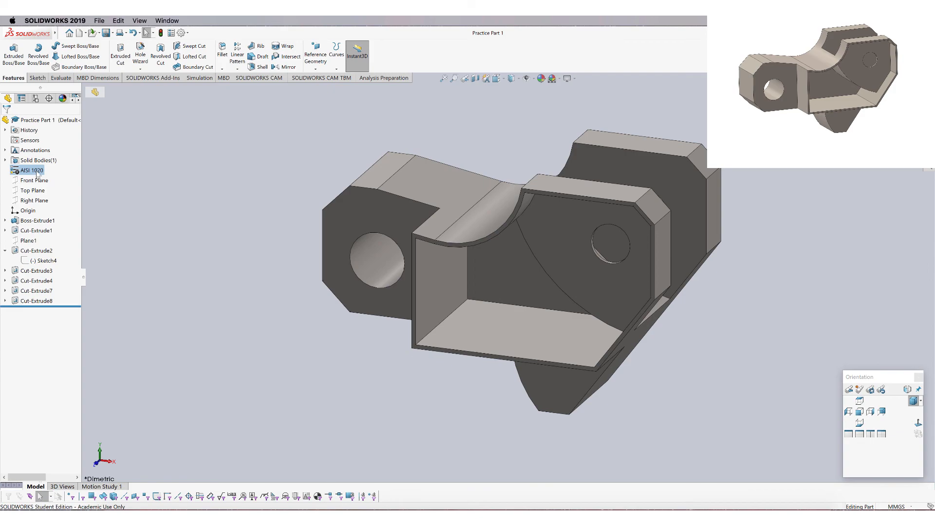
{"action": "left_click", "coordinate": [62, 78]}
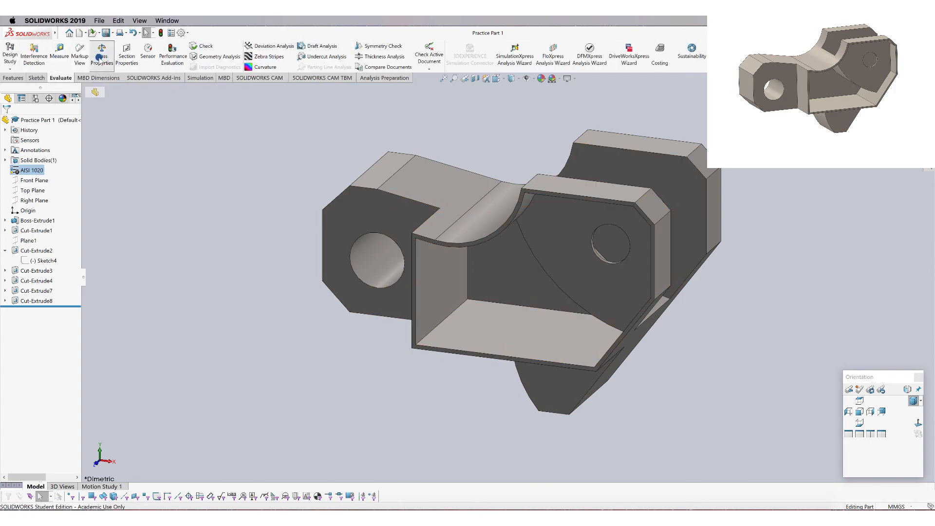
{"action": "left_click", "coordinate": [101, 57]}
{"action": "left_click_drag", "start_coordinate": [71, 183], "coordinate": [22, 185]}
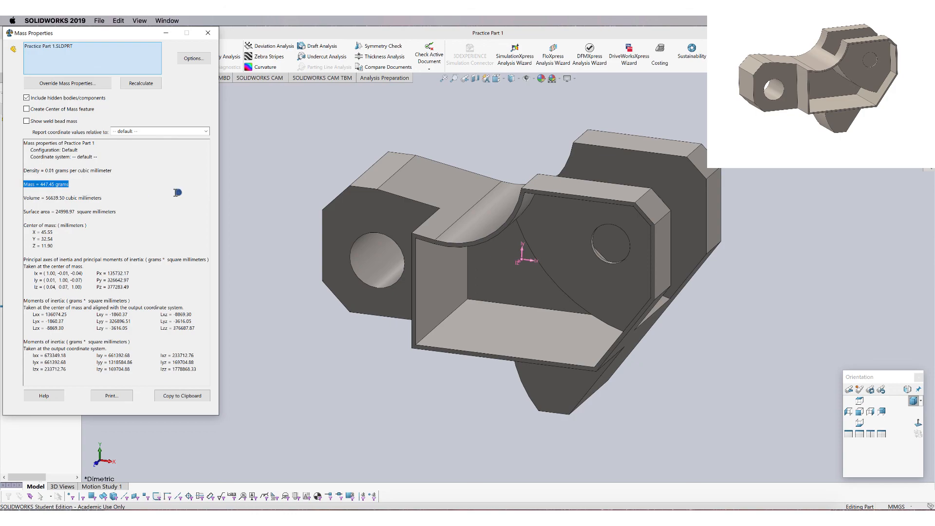